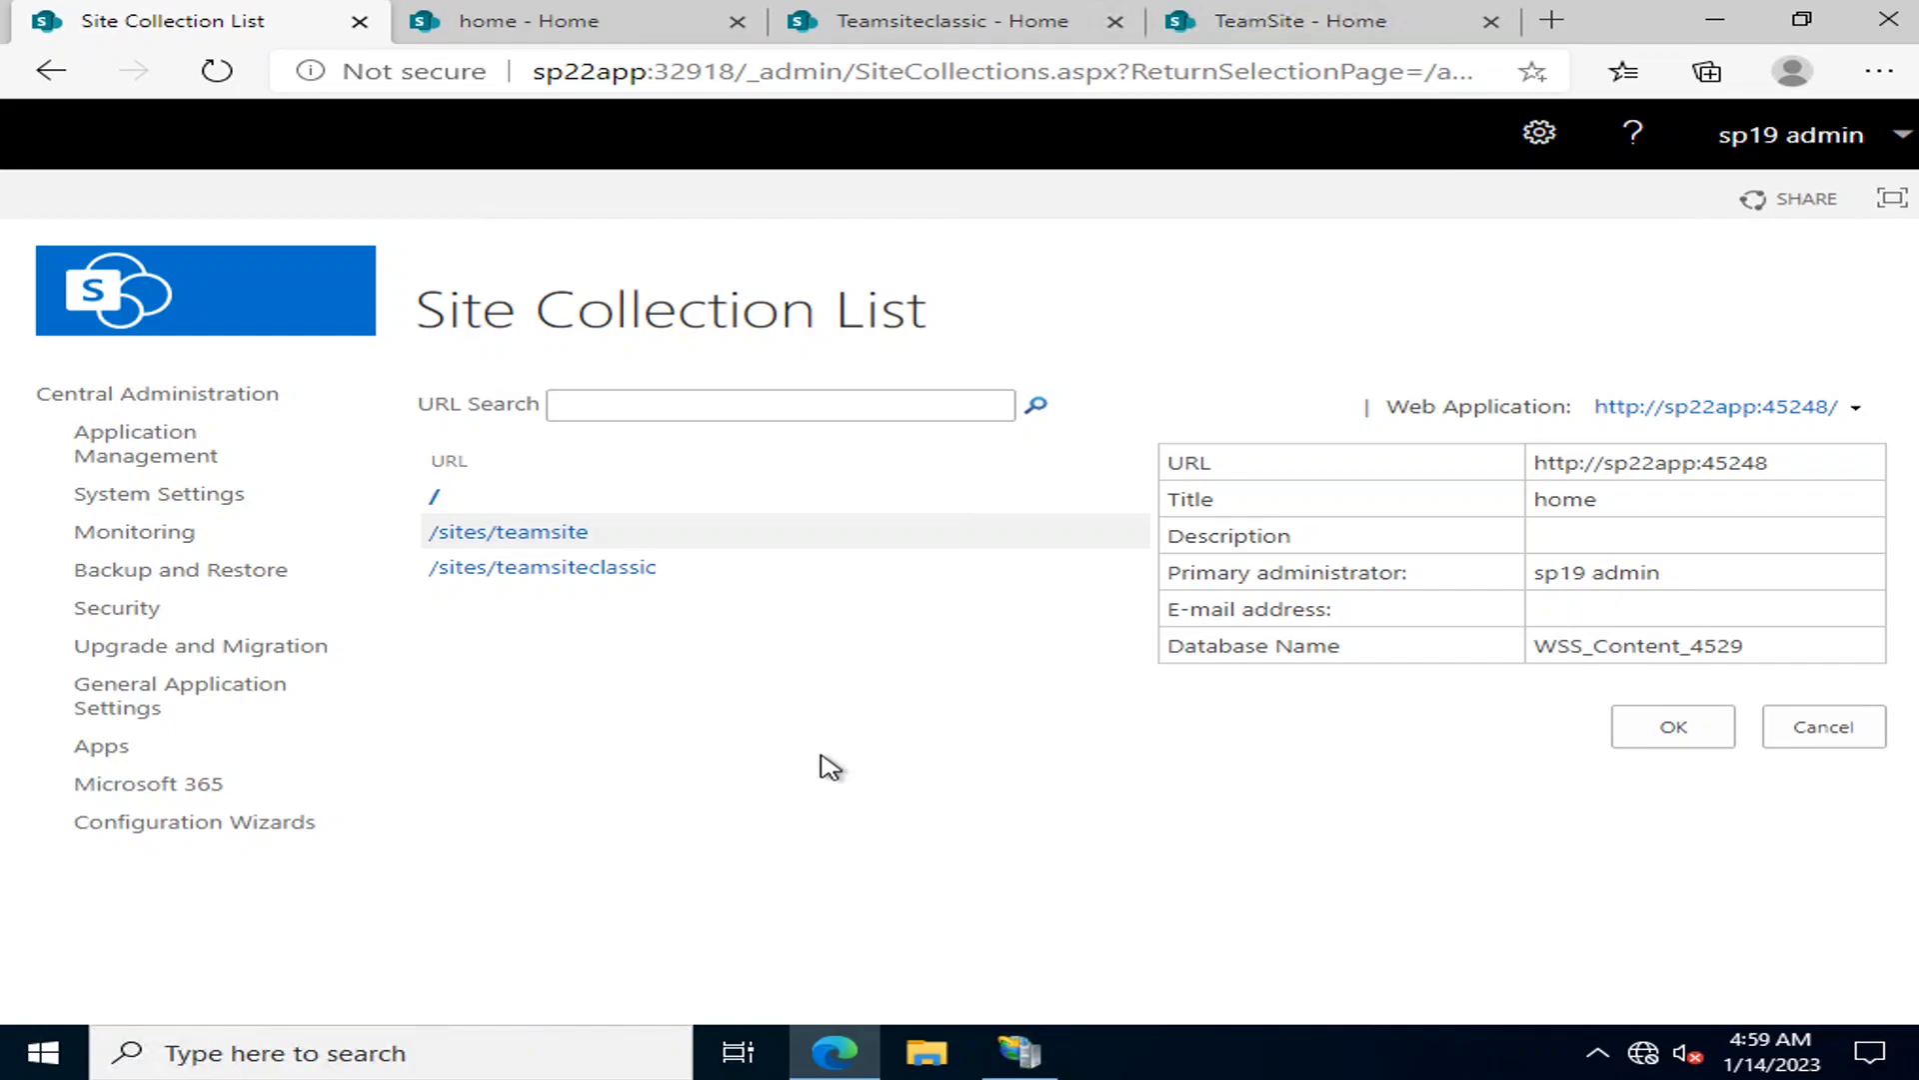
# Compare the home page layouts of the Teamsiteclassic and TeamSite sites, including their headers and side navigation.
pyautogui.click(925, 32)
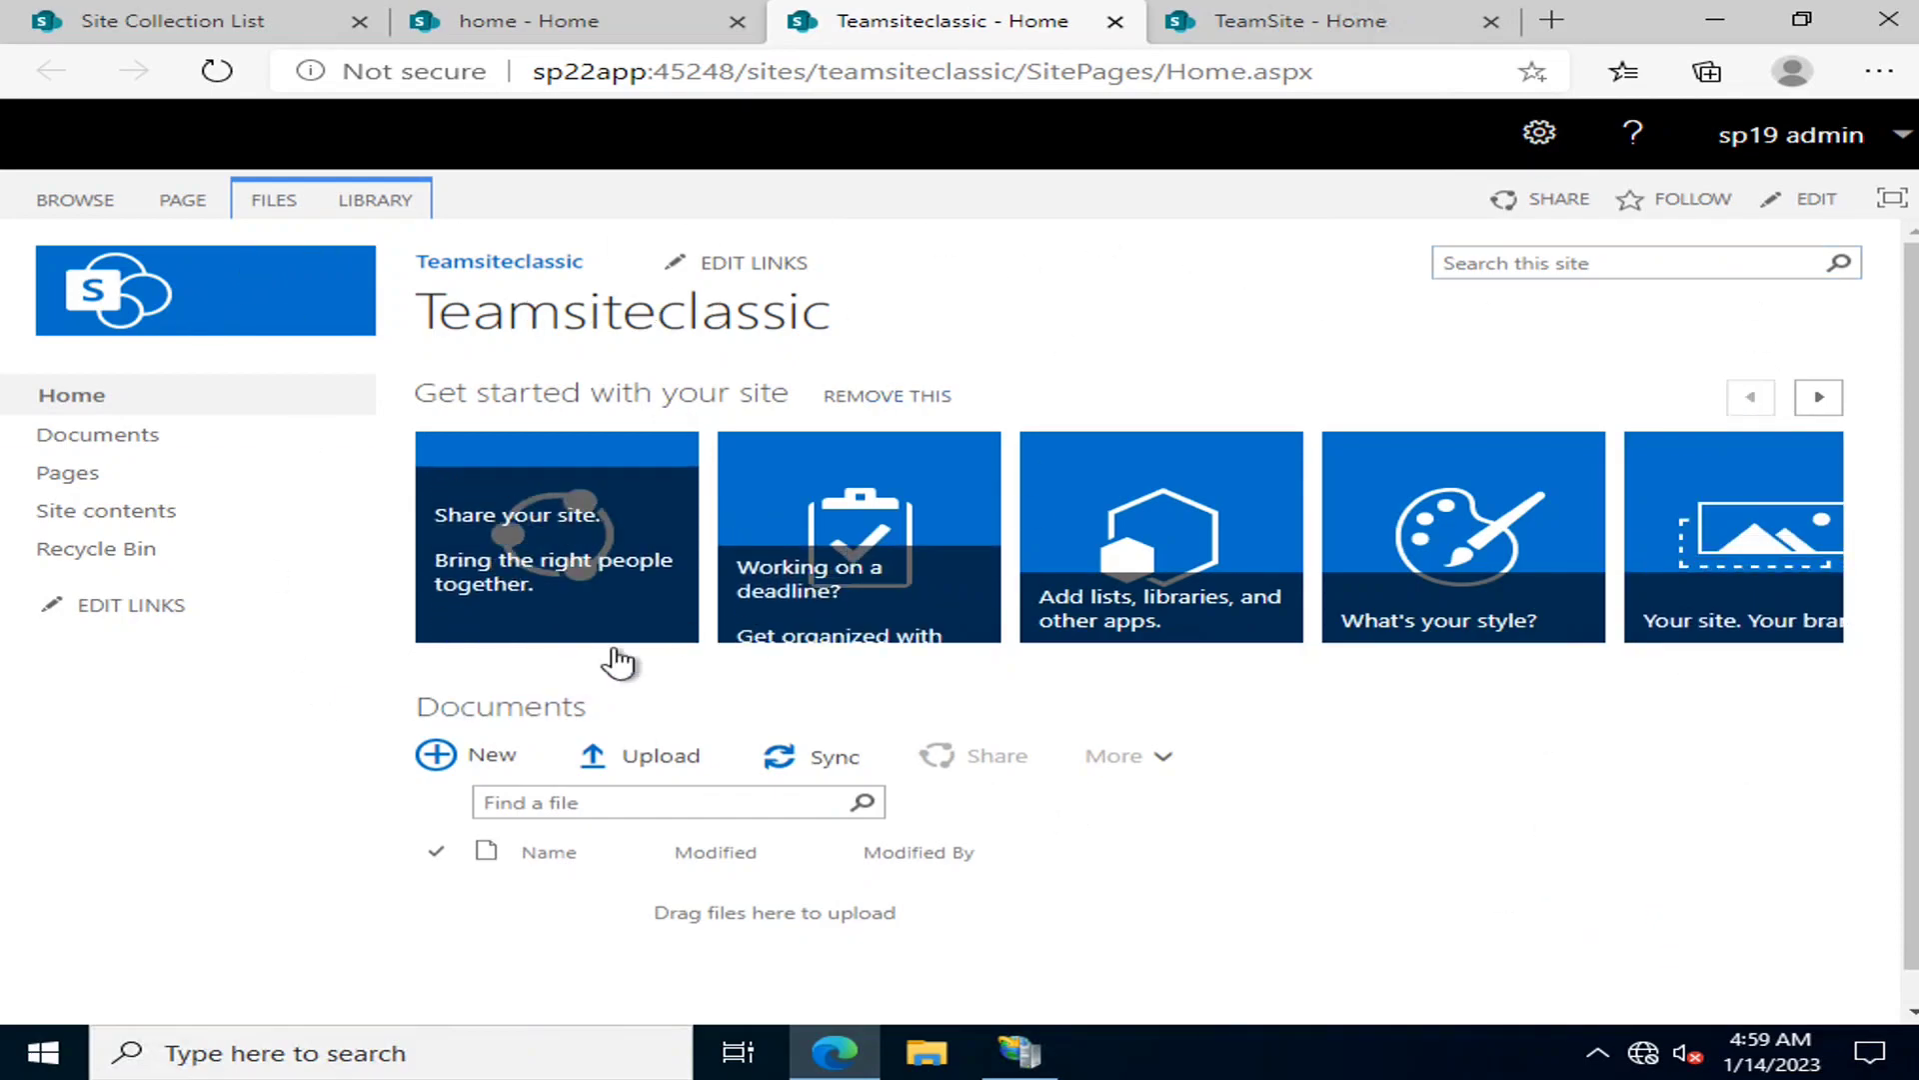
pyautogui.click(1302, 38)
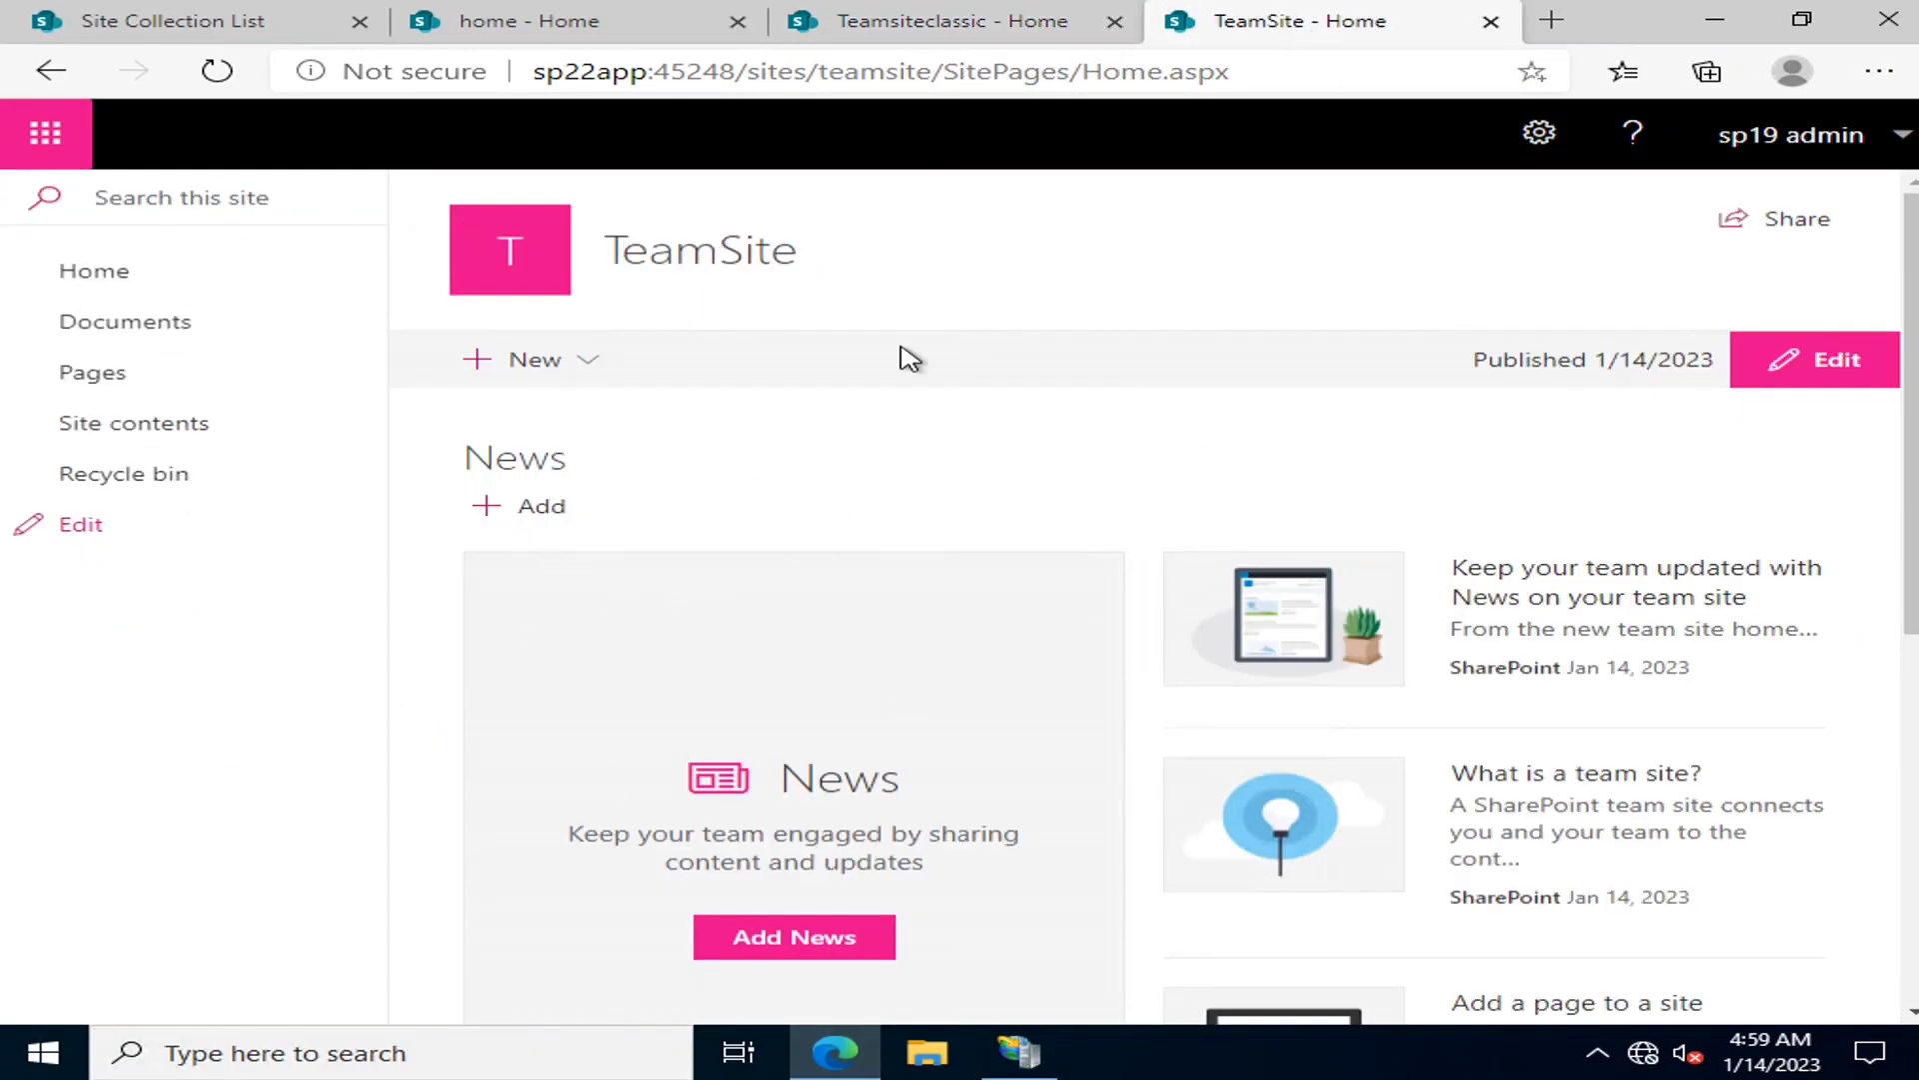
pyautogui.click(962, 22)
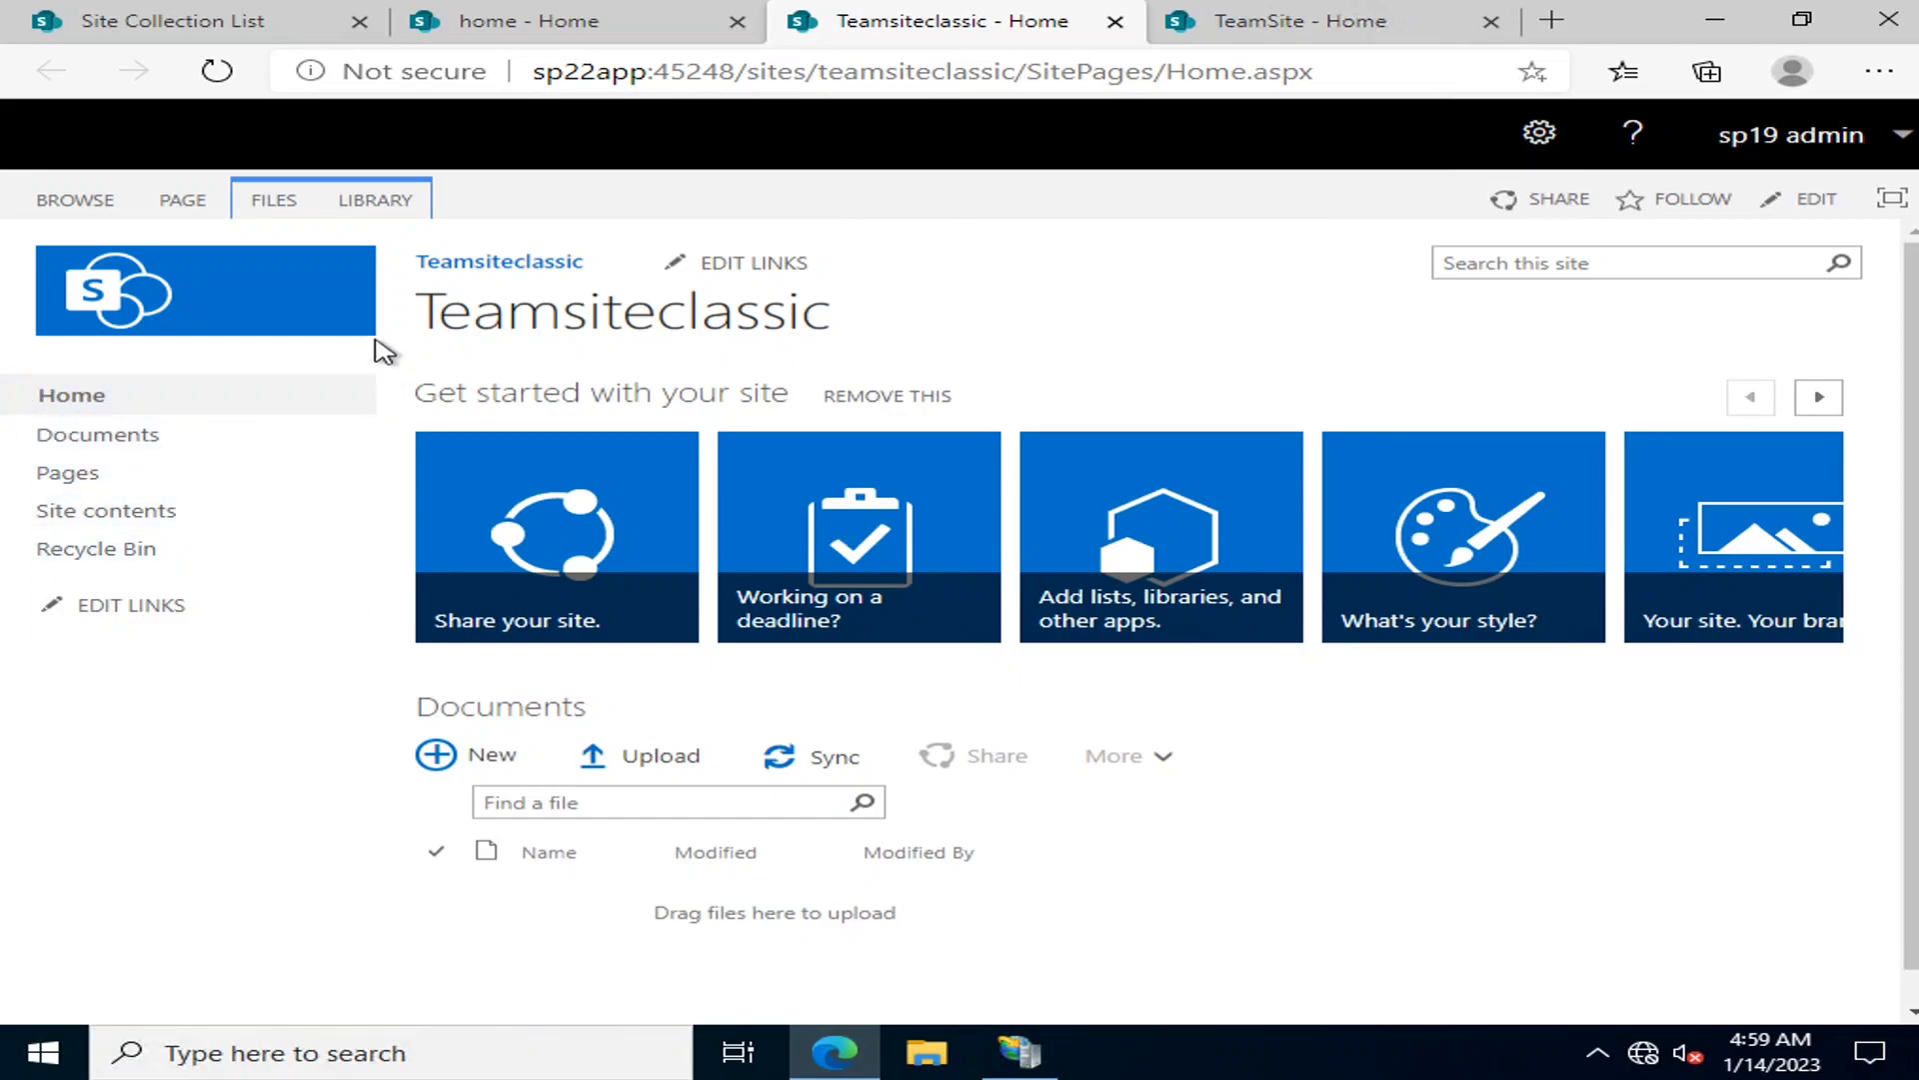
pyautogui.click(347, 1008)
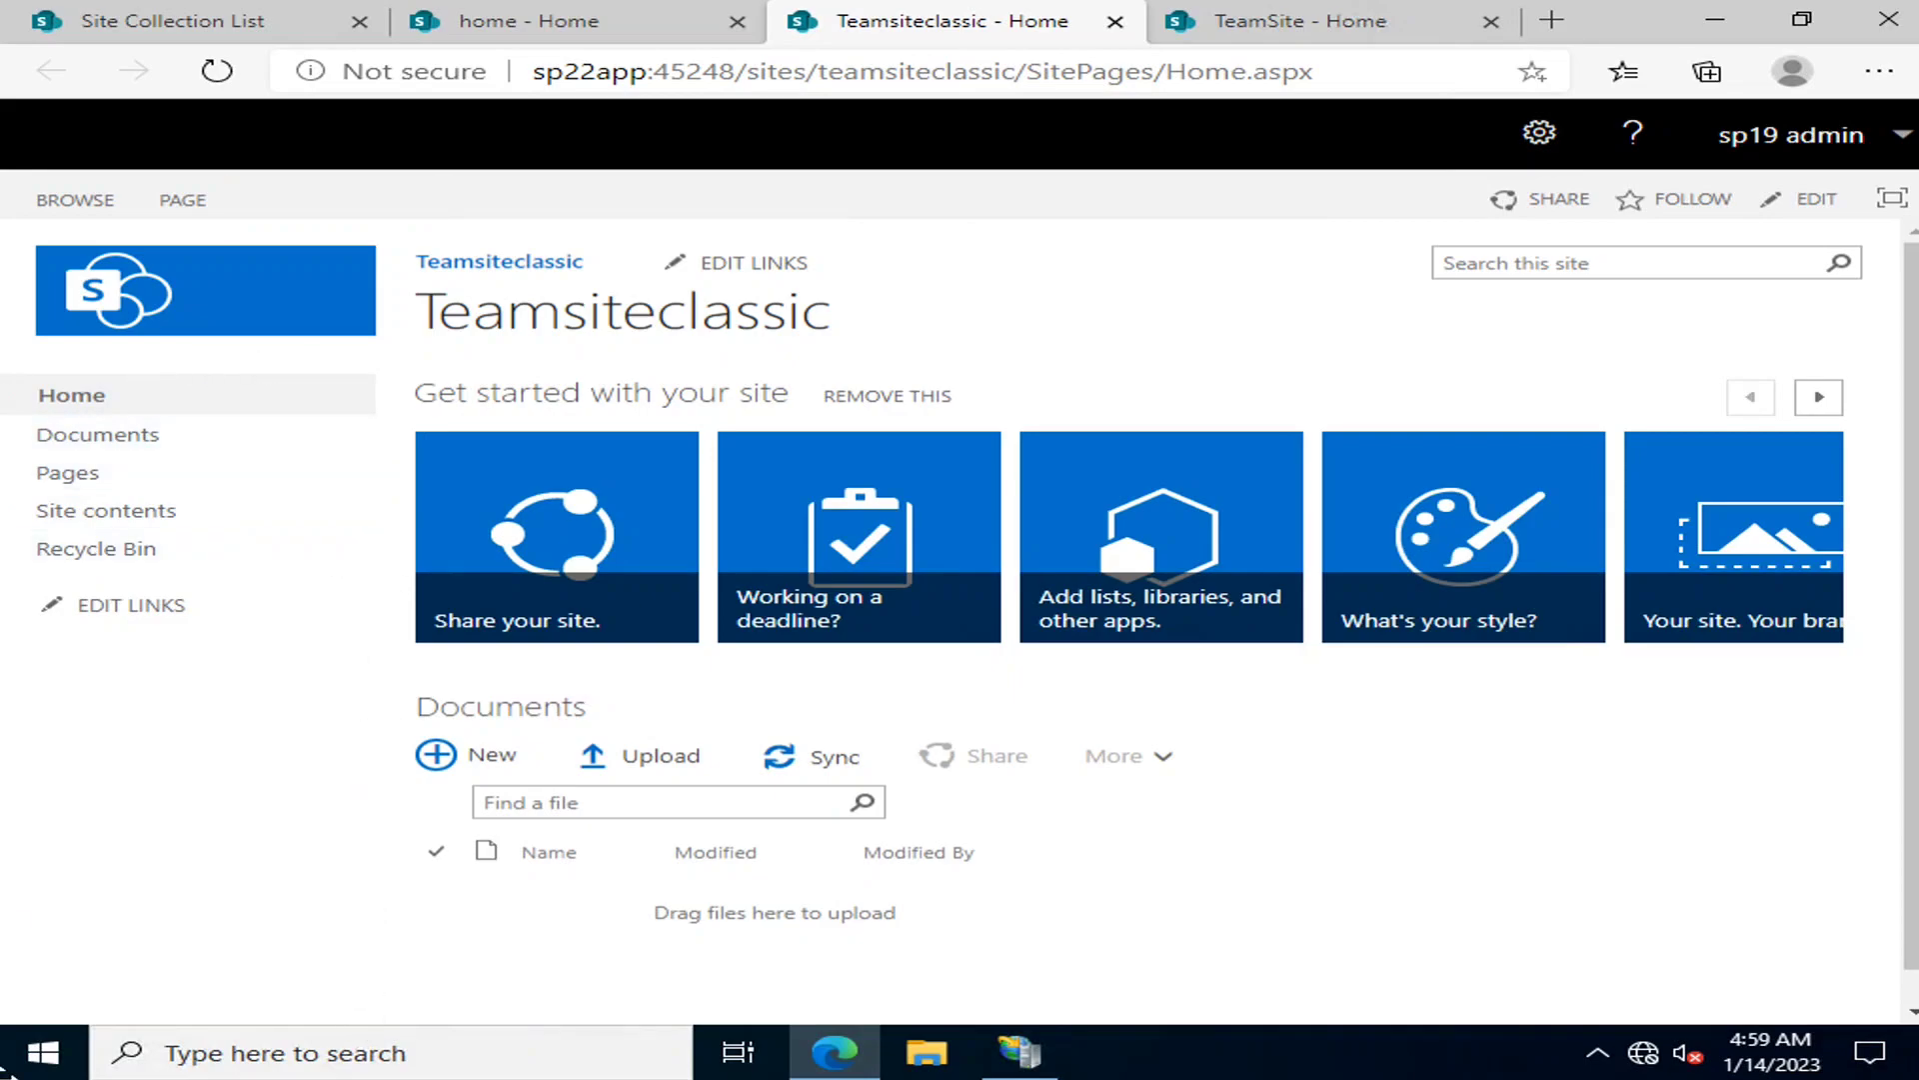
pyautogui.click(1268, 21)
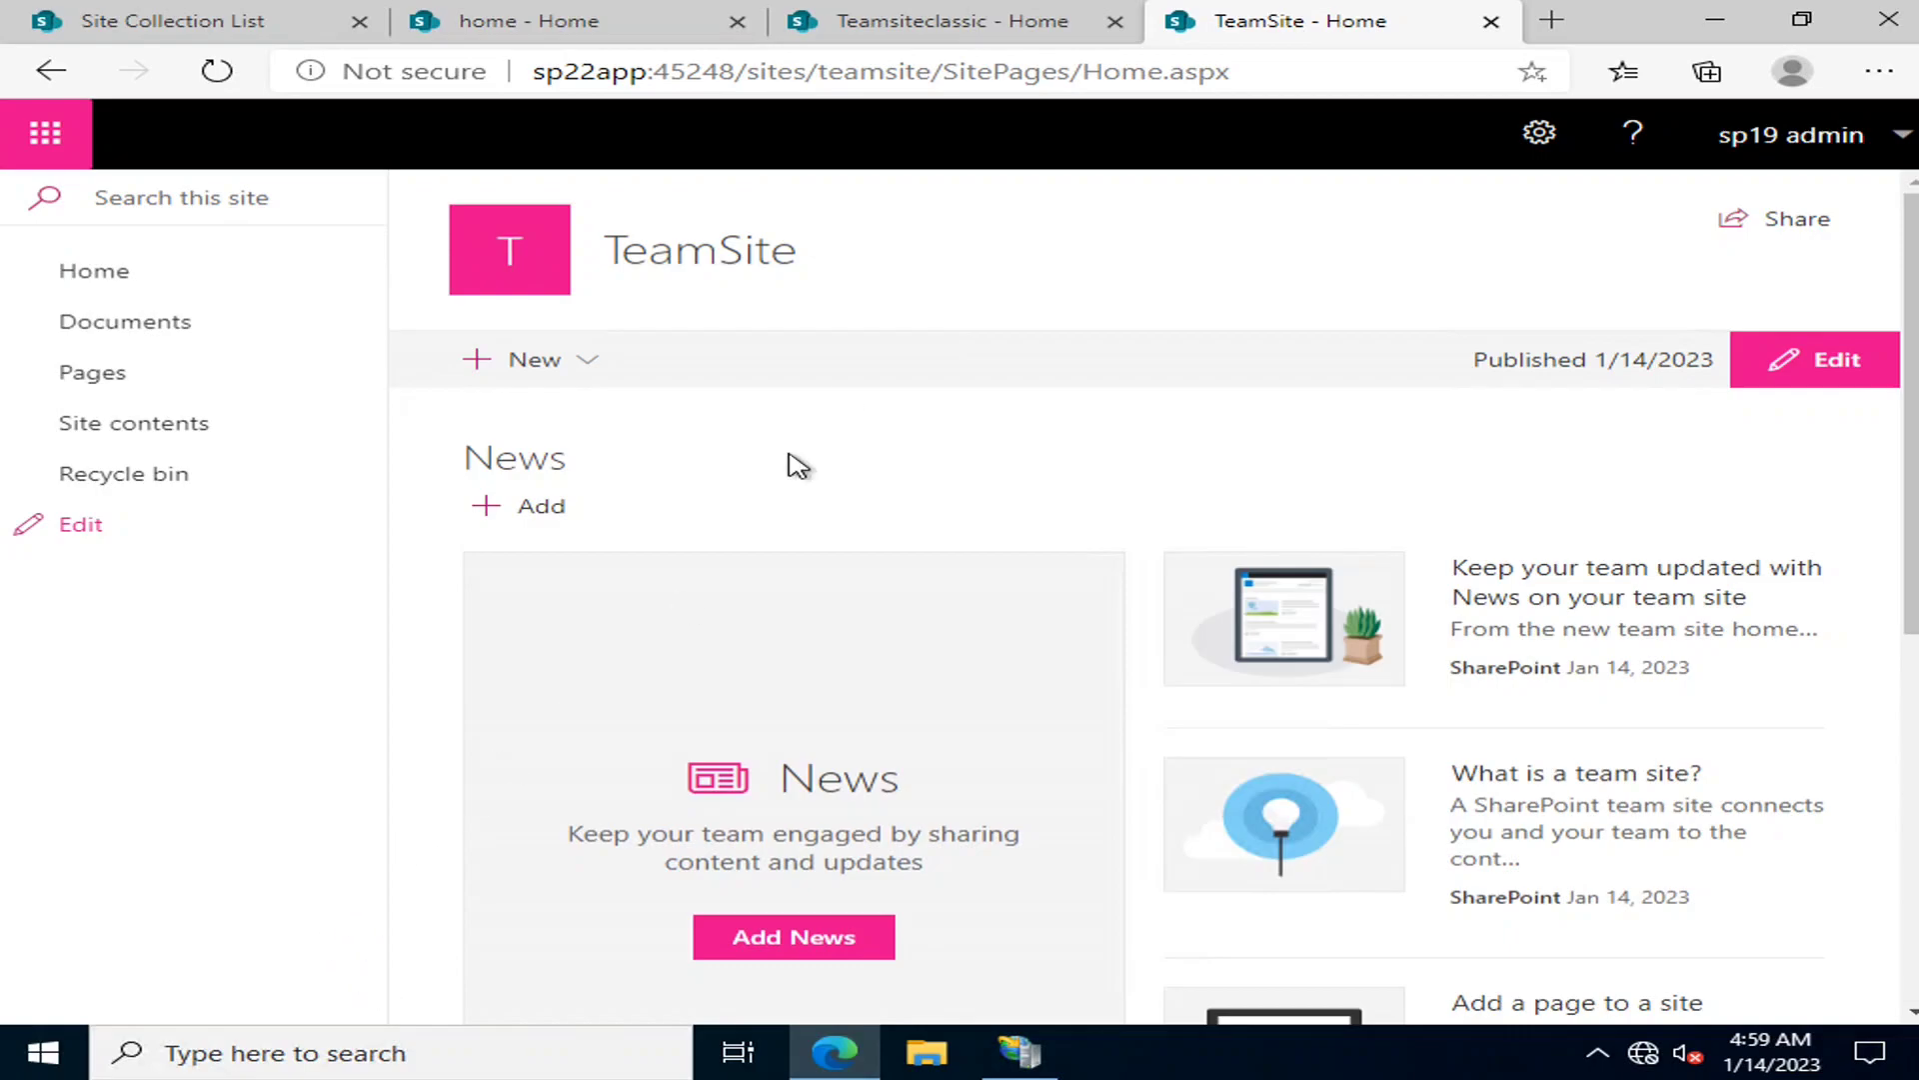
# Examine the form for adding a link to Teamsiteclassic's side navigation, and leave it without adding anything.
pyautogui.click(972, 18)
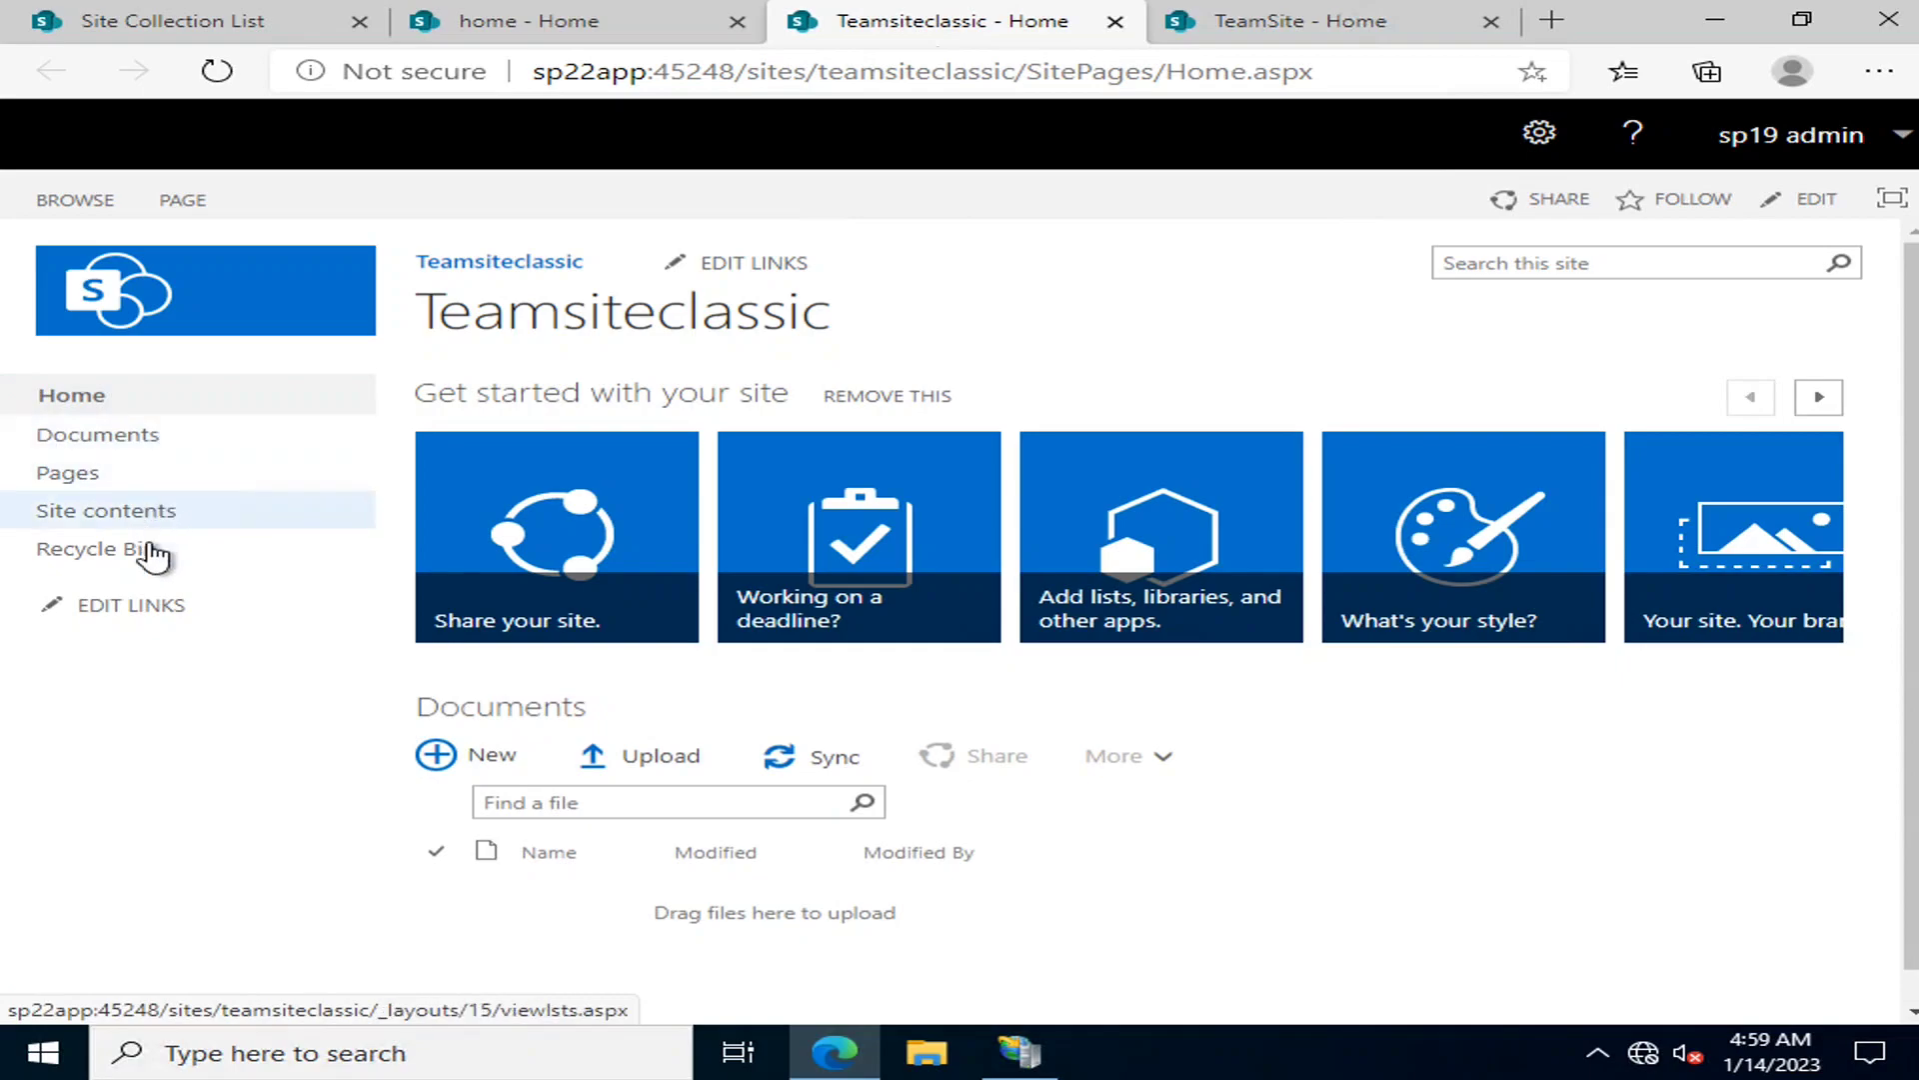
pyautogui.click(150, 610)
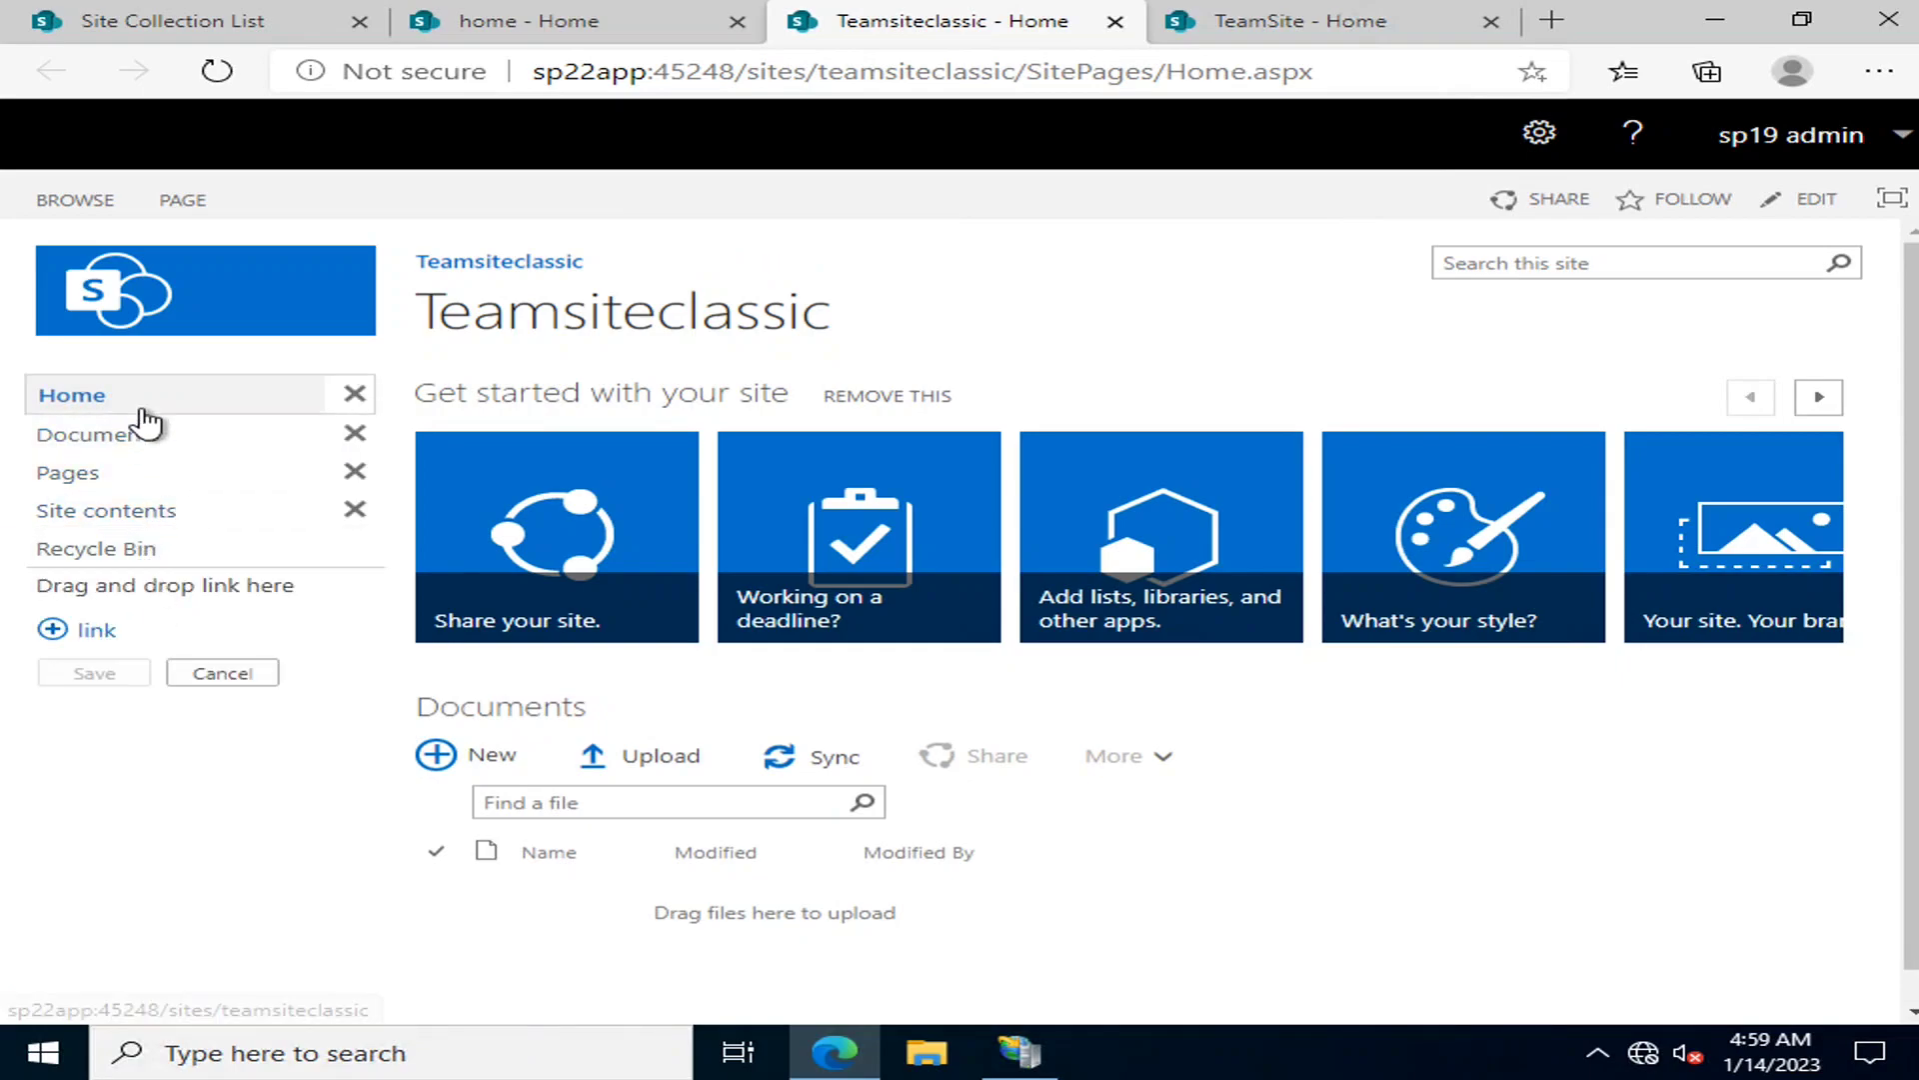
pyautogui.click(95, 634)
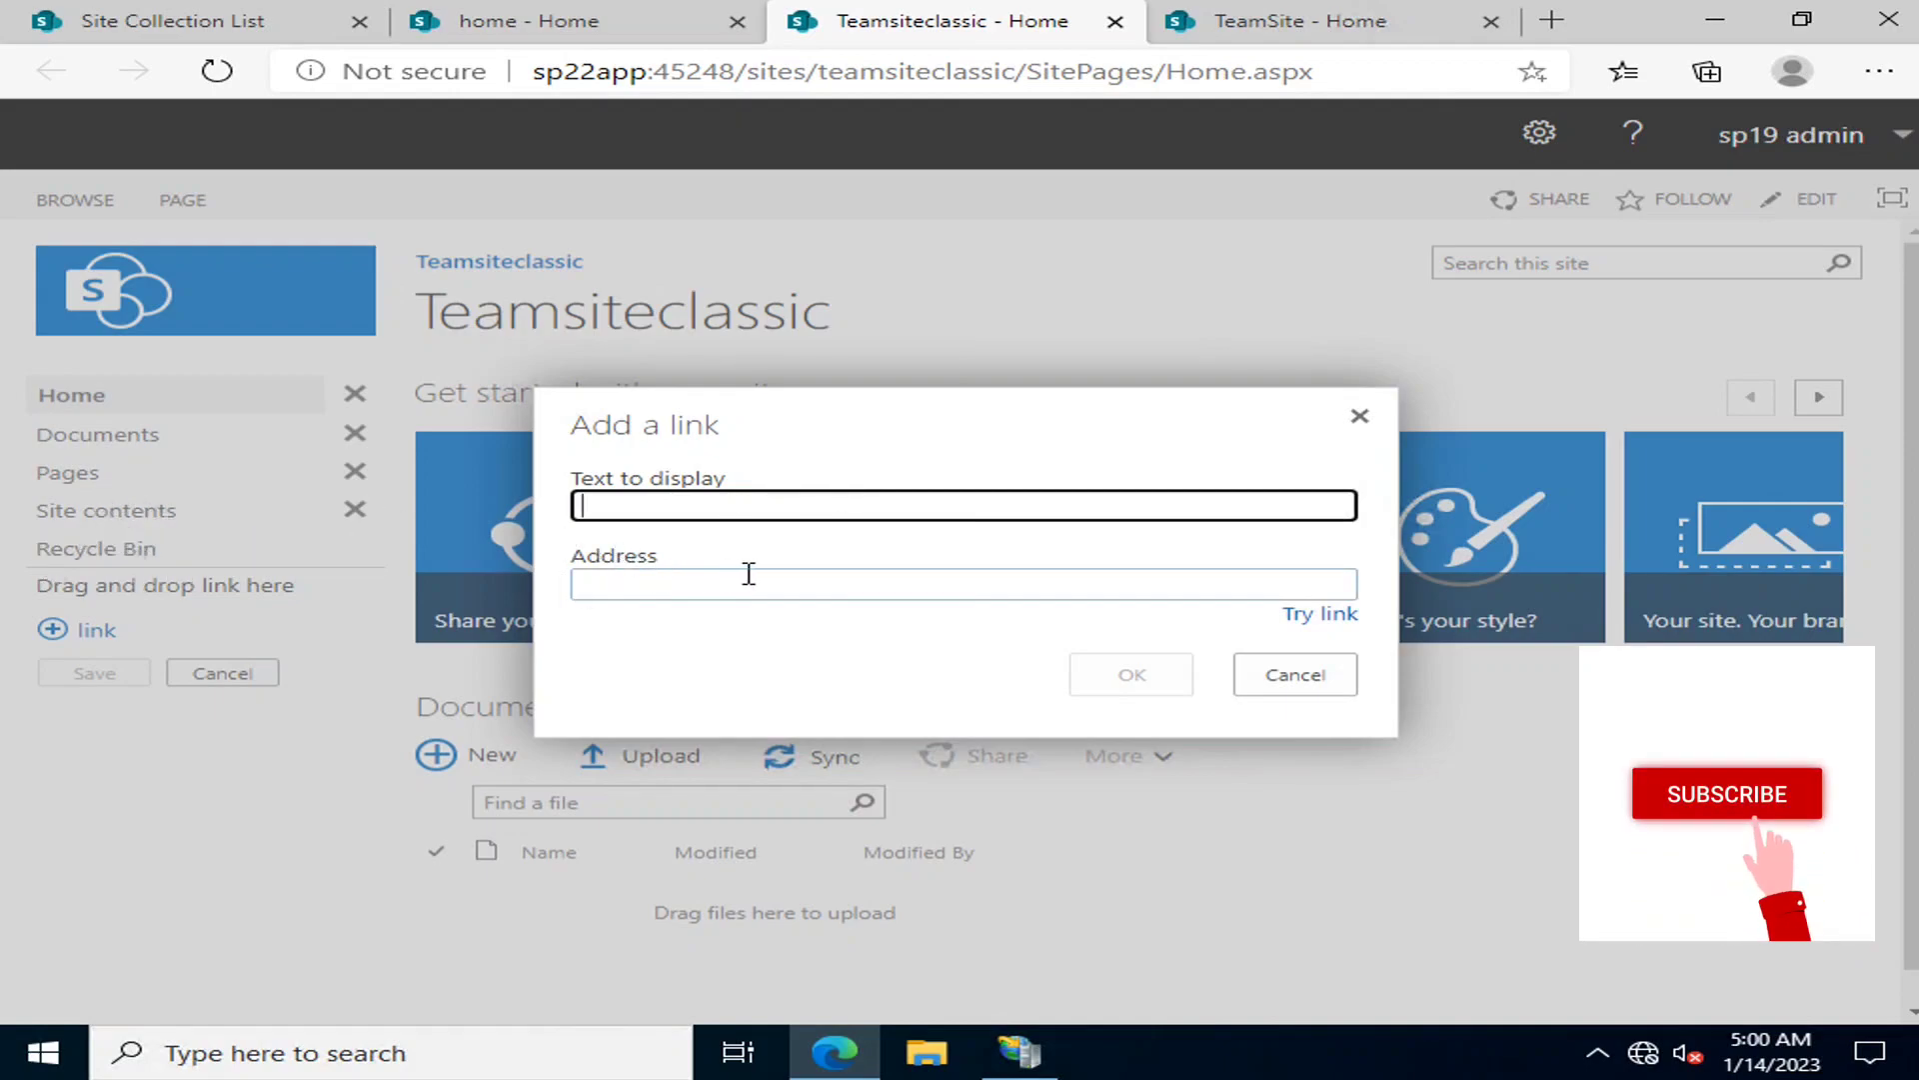
pyautogui.click(1267, 676)
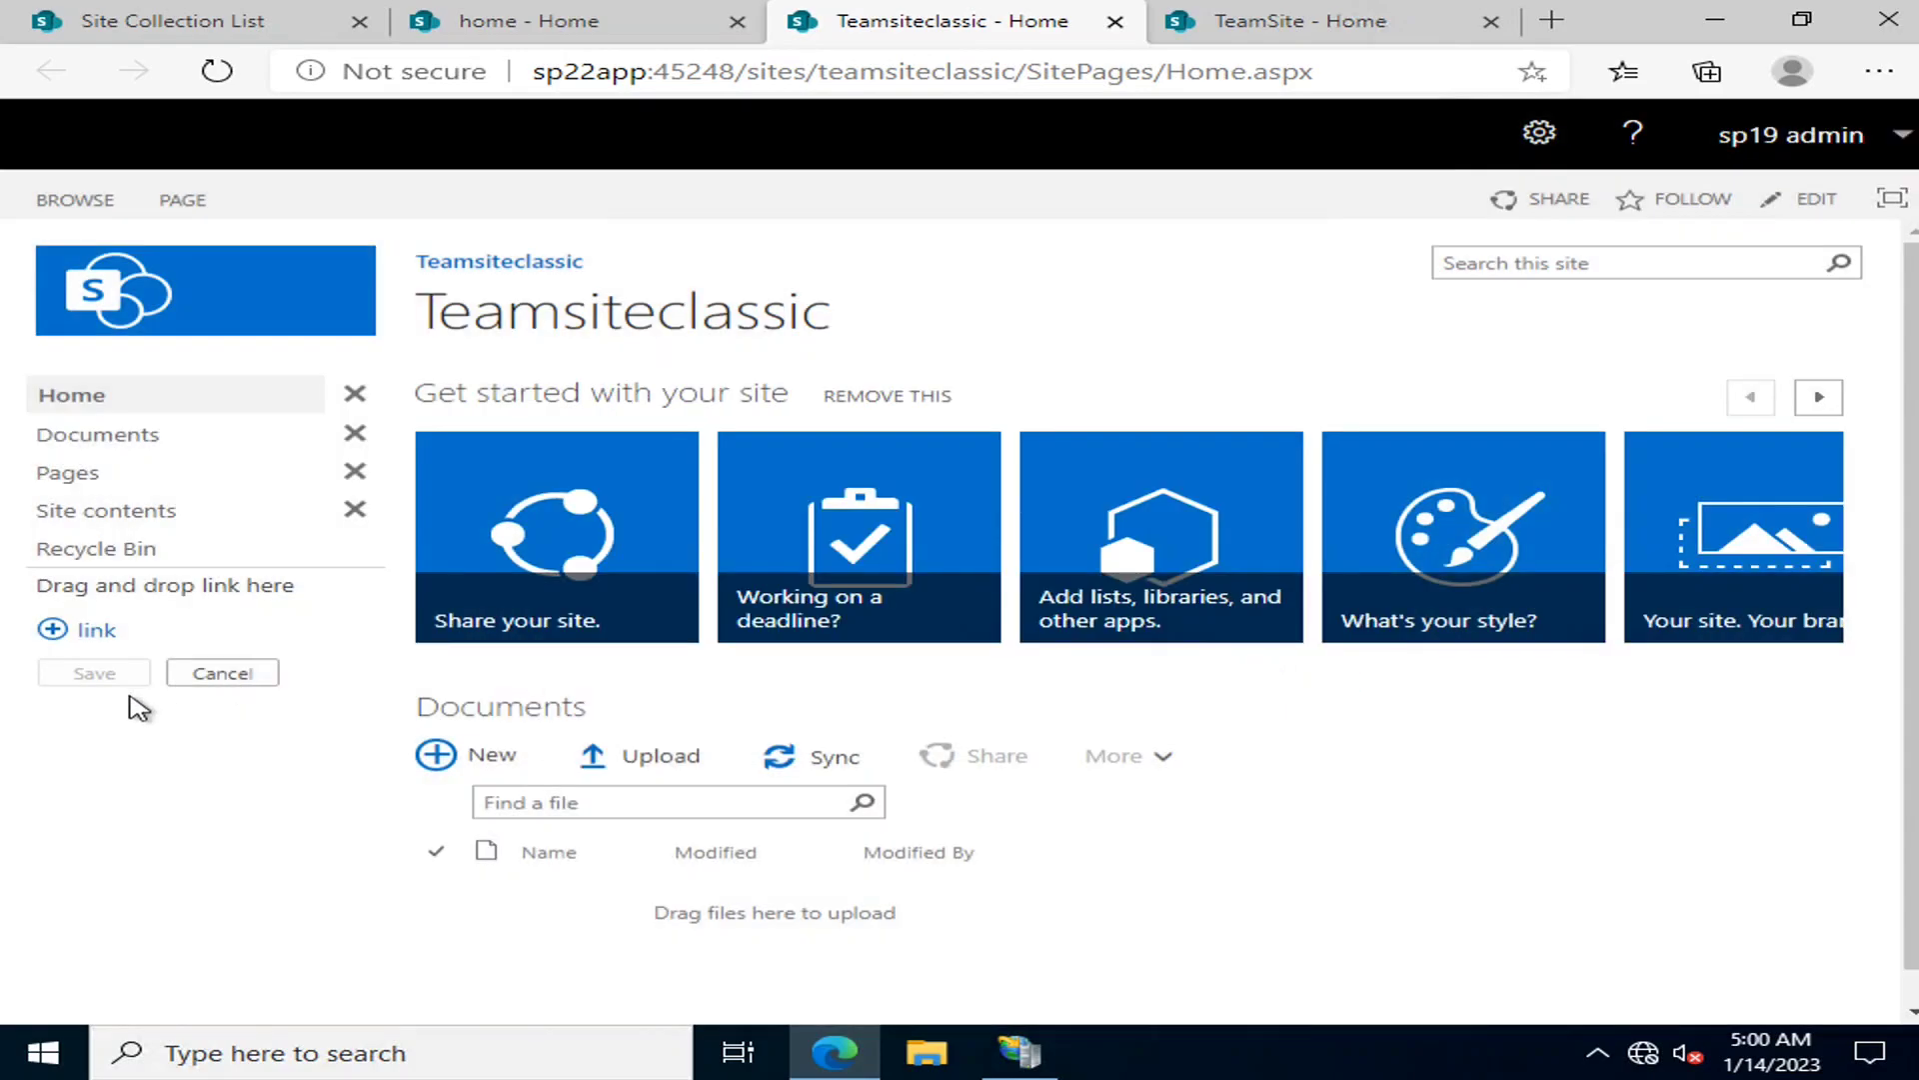
pyautogui.click(248, 676)
# Examine the form for adding a link below Site contents in TeamSite's navigation, and leave it without adding anything.
pyautogui.click(1249, 18)
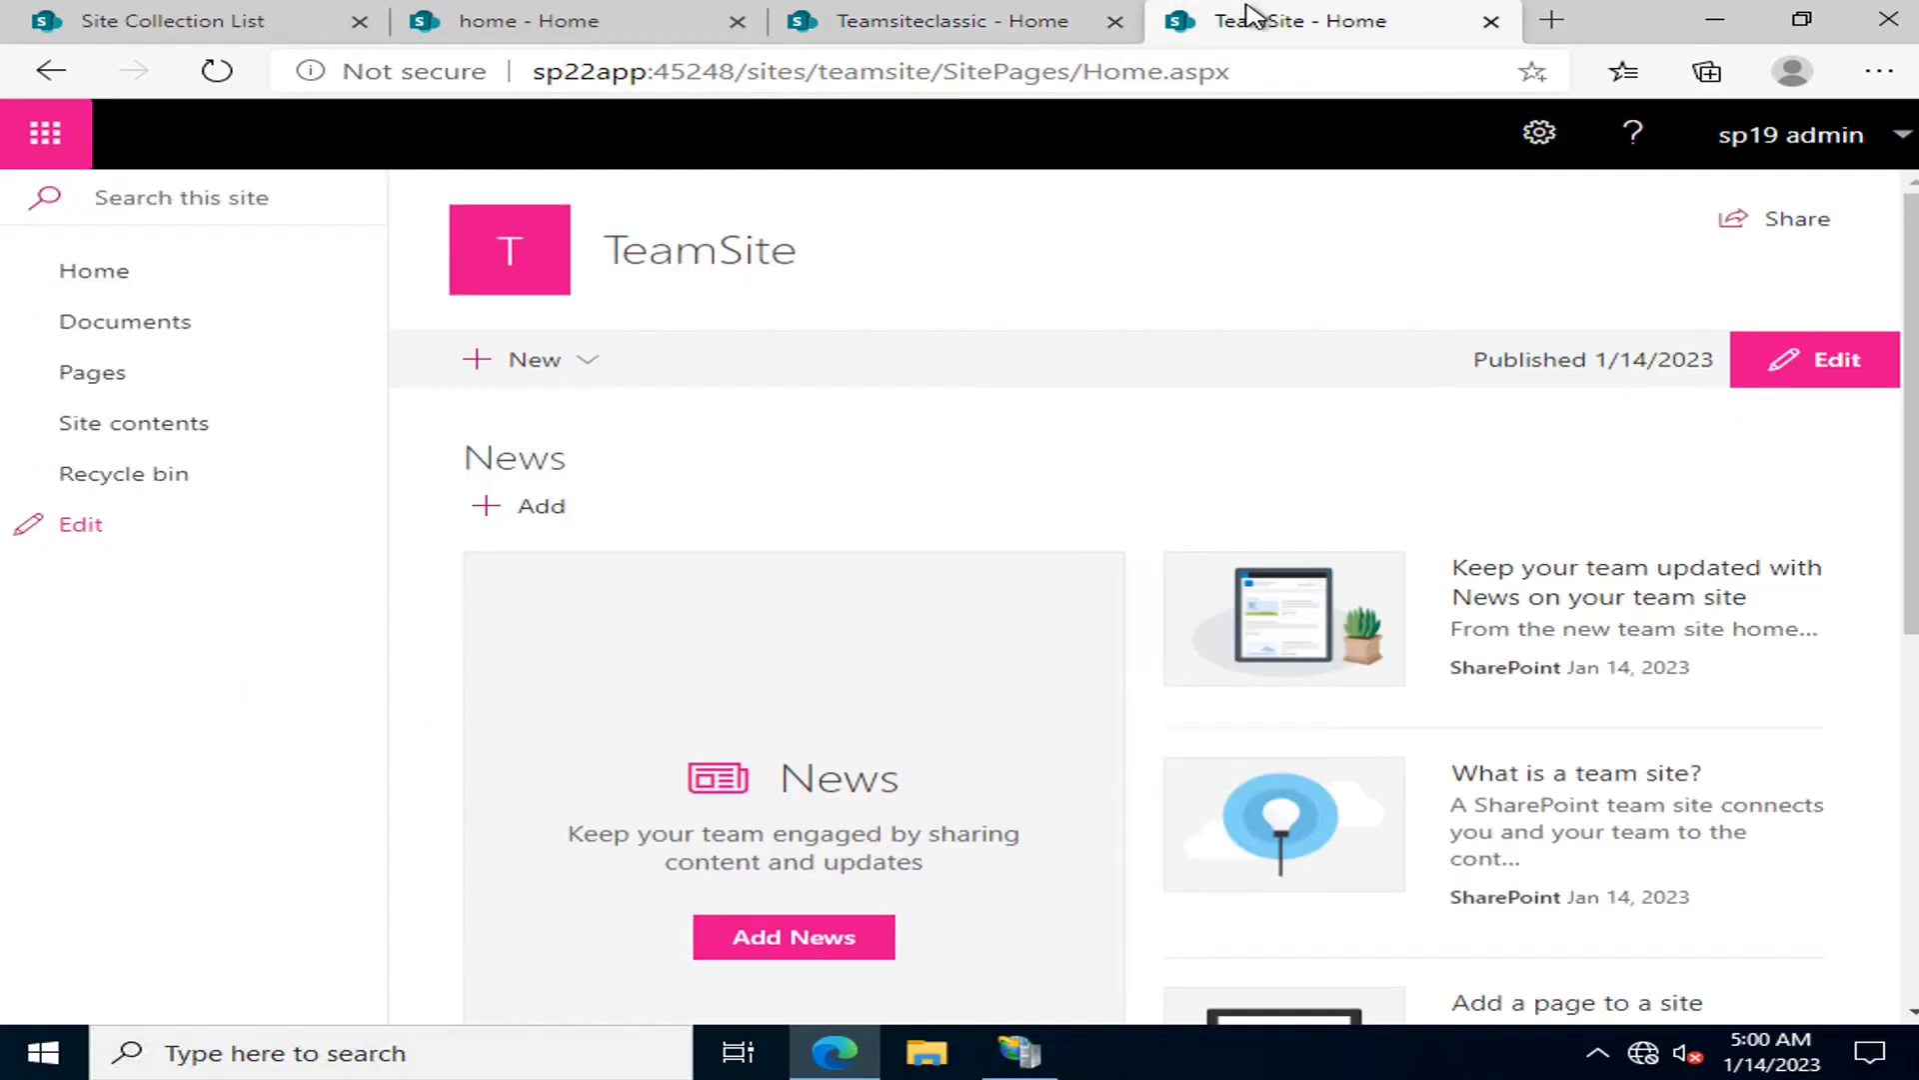
pyautogui.click(118, 531)
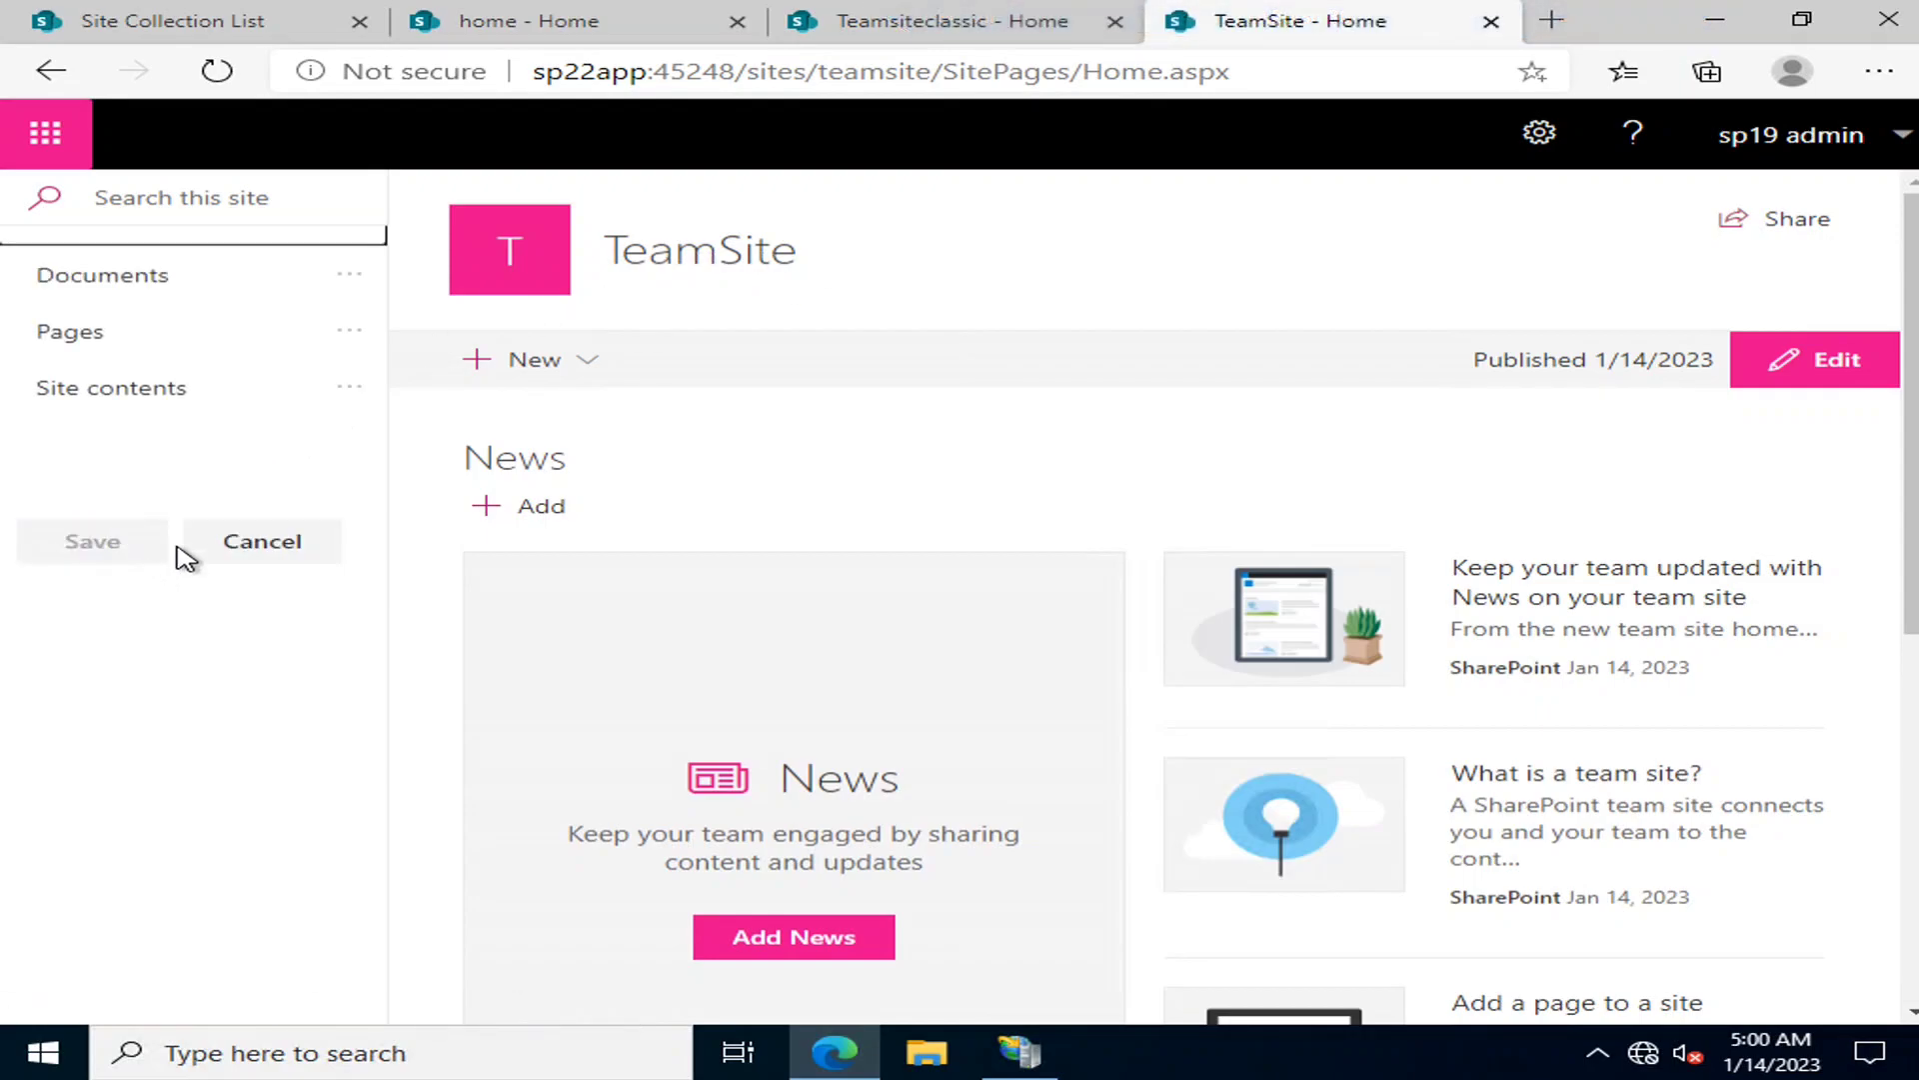
pyautogui.click(194, 417)
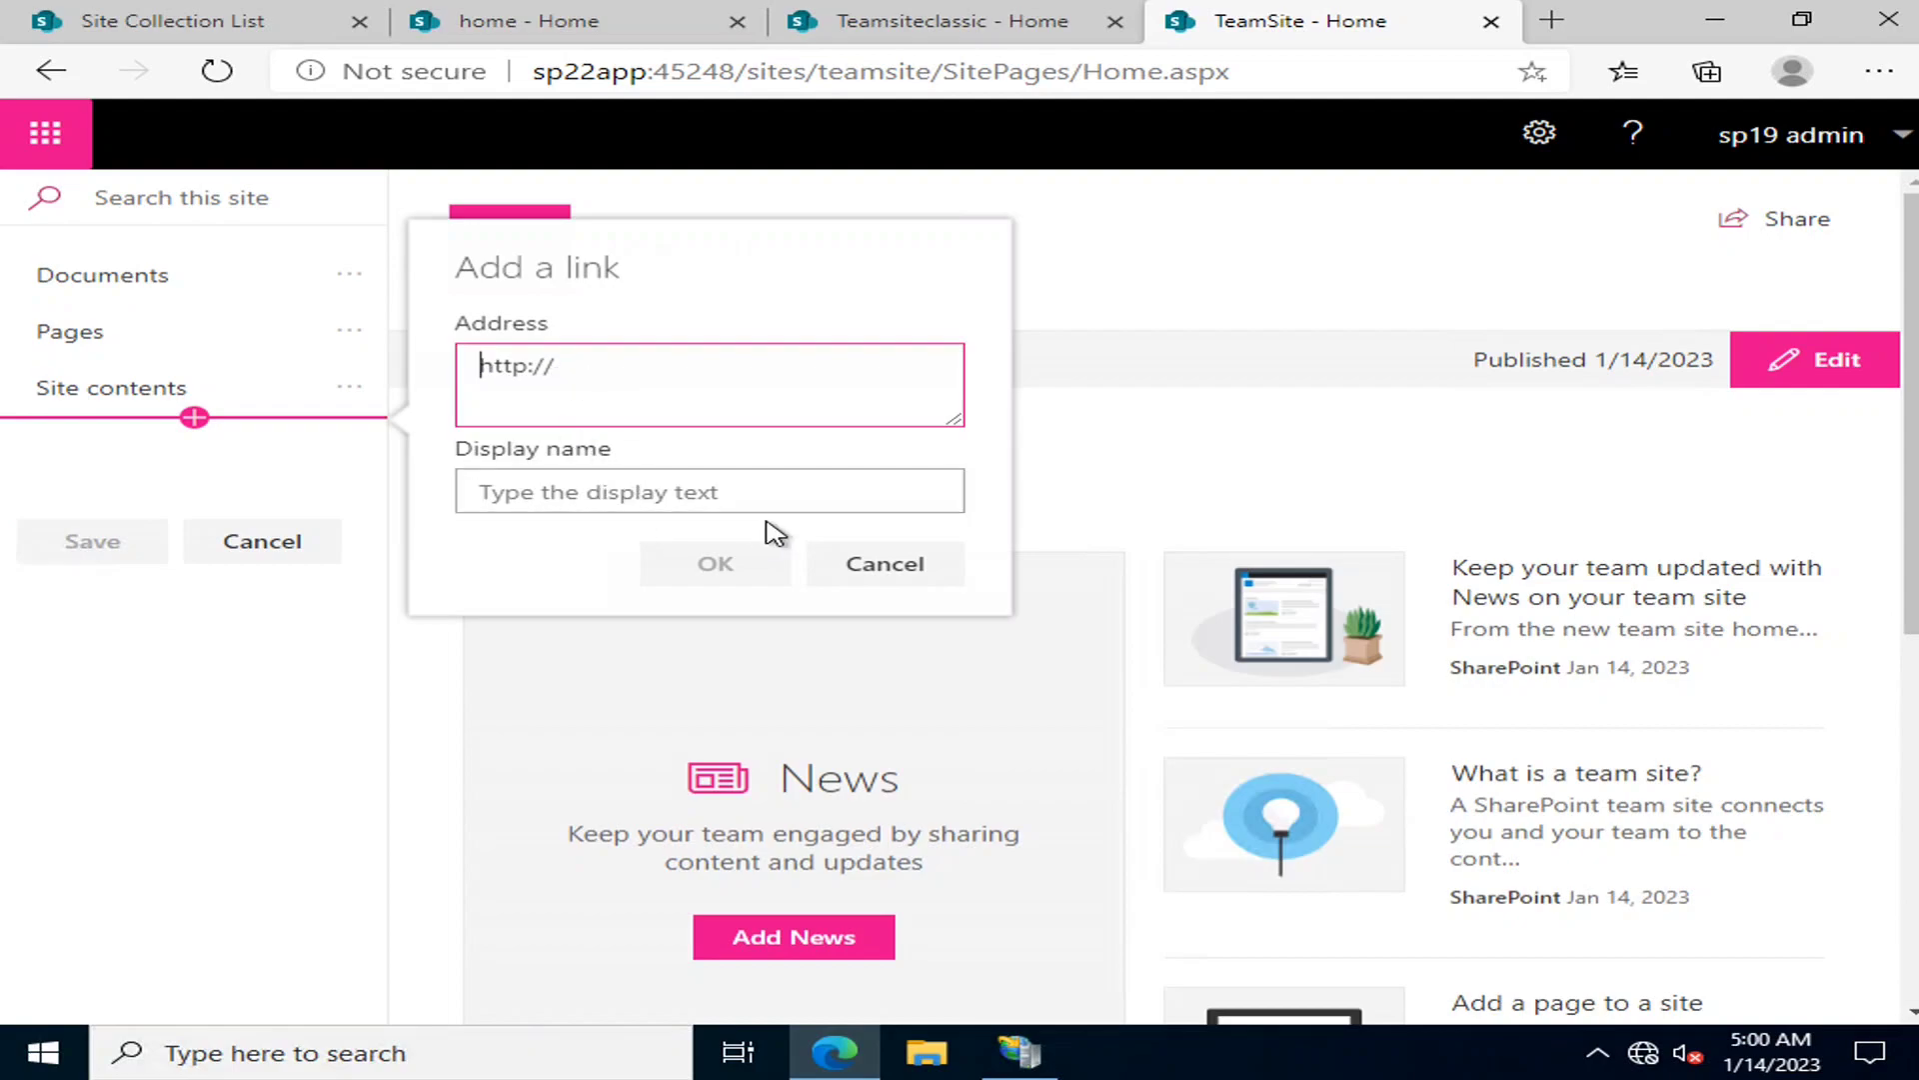
pyautogui.click(888, 564)
pyautogui.click(245, 548)
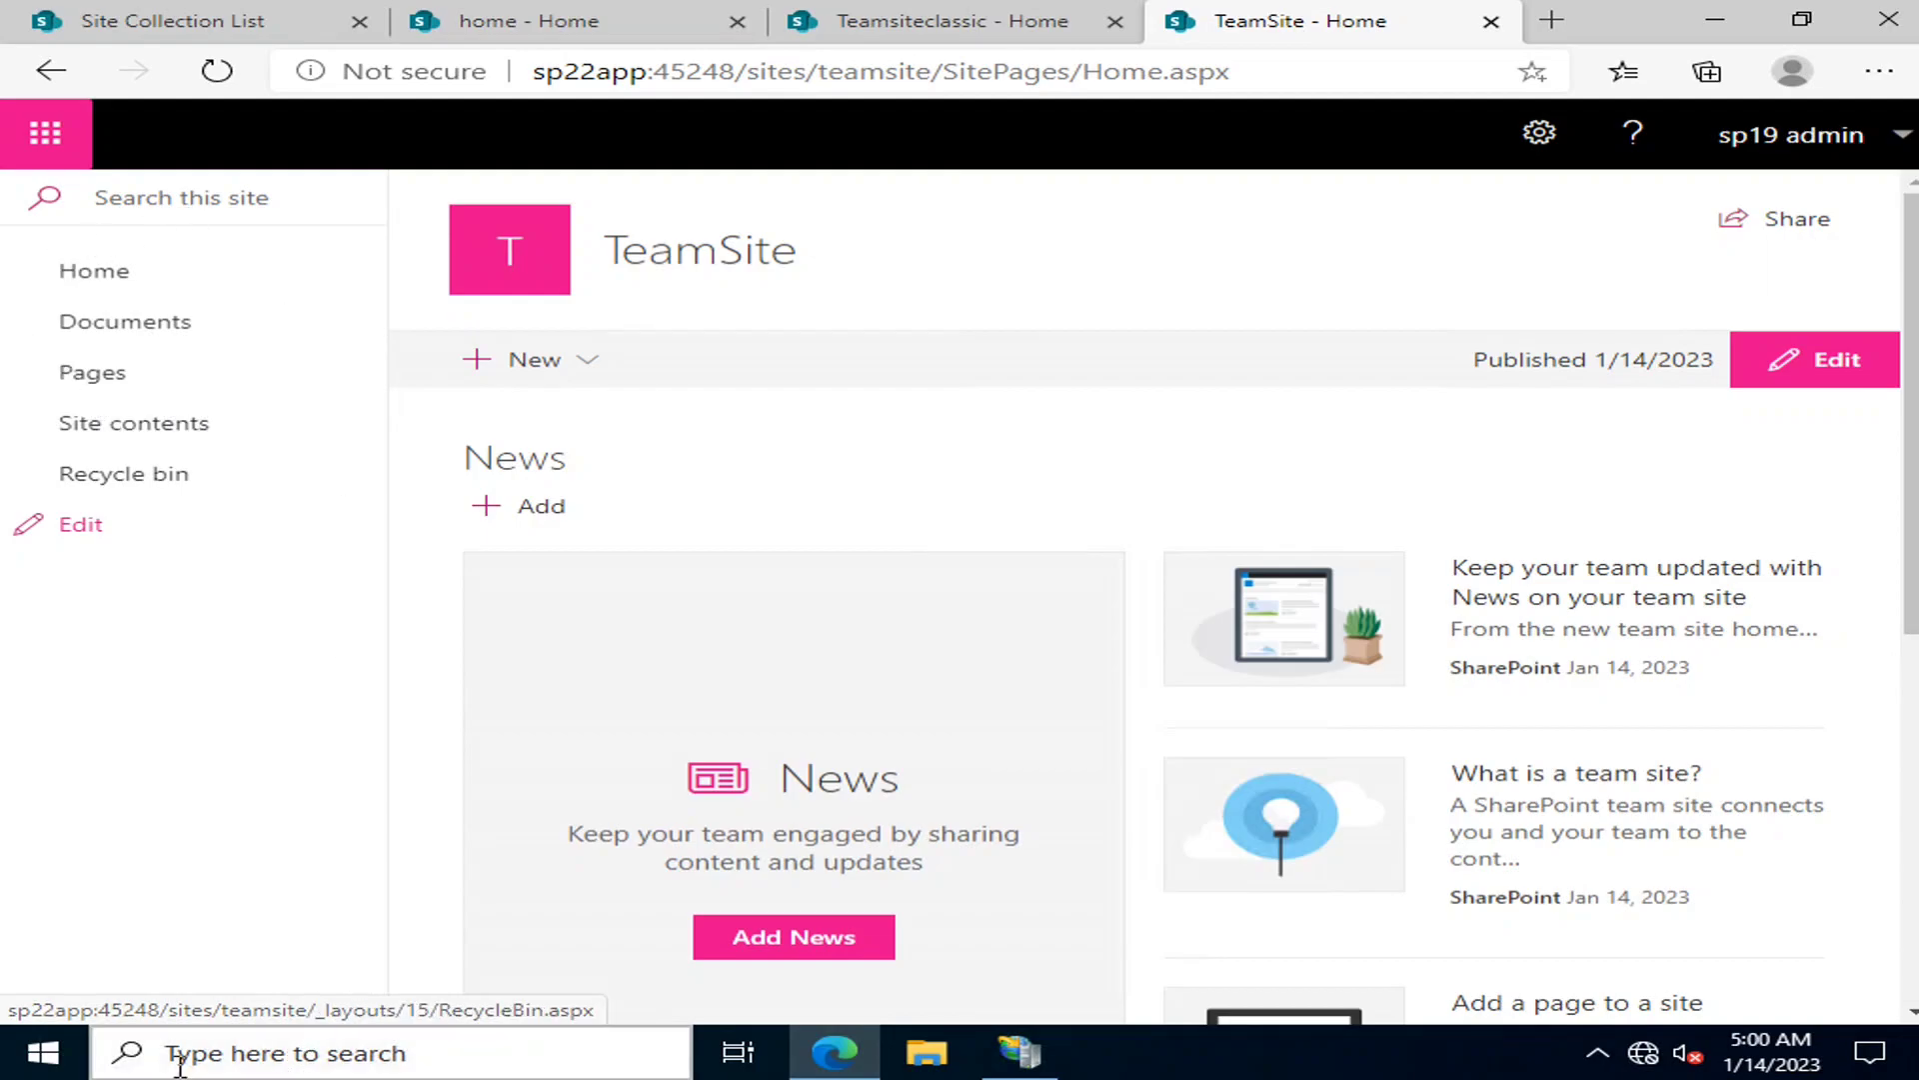
# Compare the navigation links, site search box placement and home page content of the Teamsiteclassic and TeamSite sites.
pyautogui.click(952, 42)
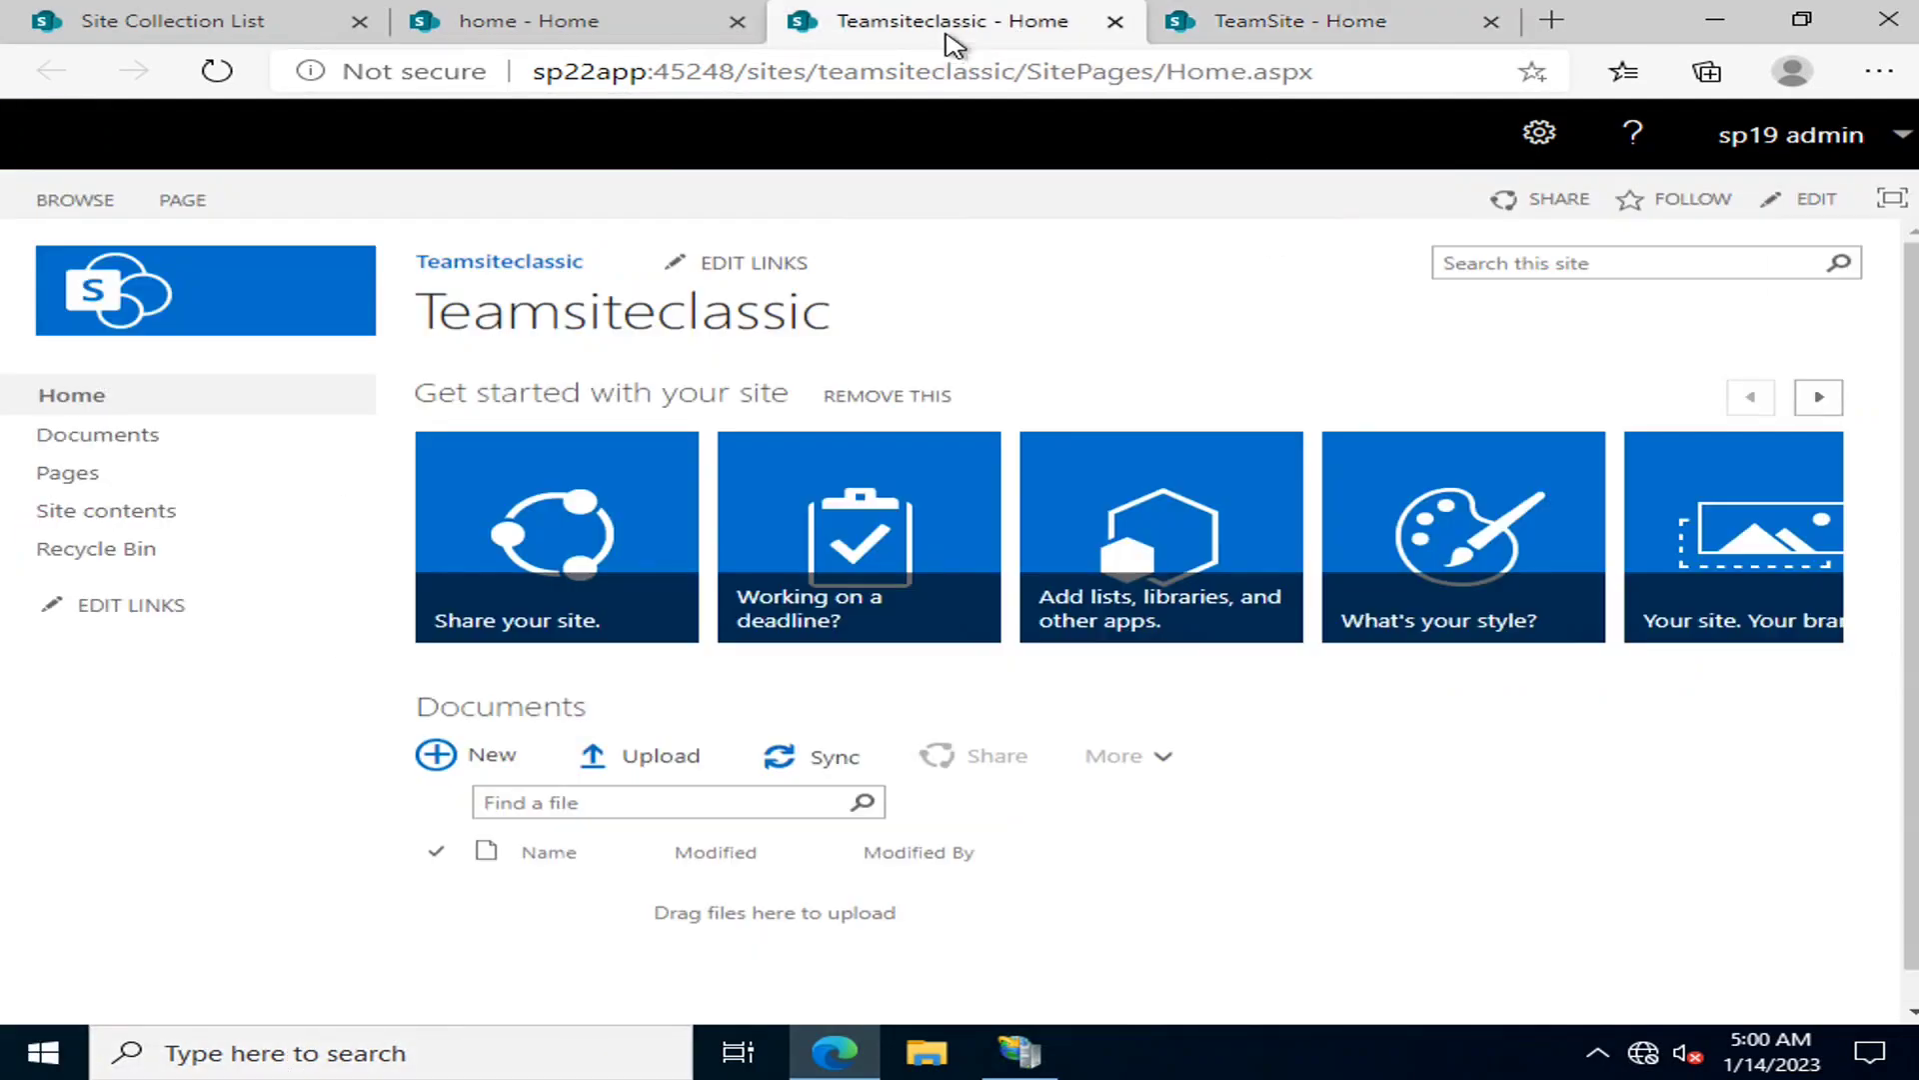
pyautogui.click(1300, 20)
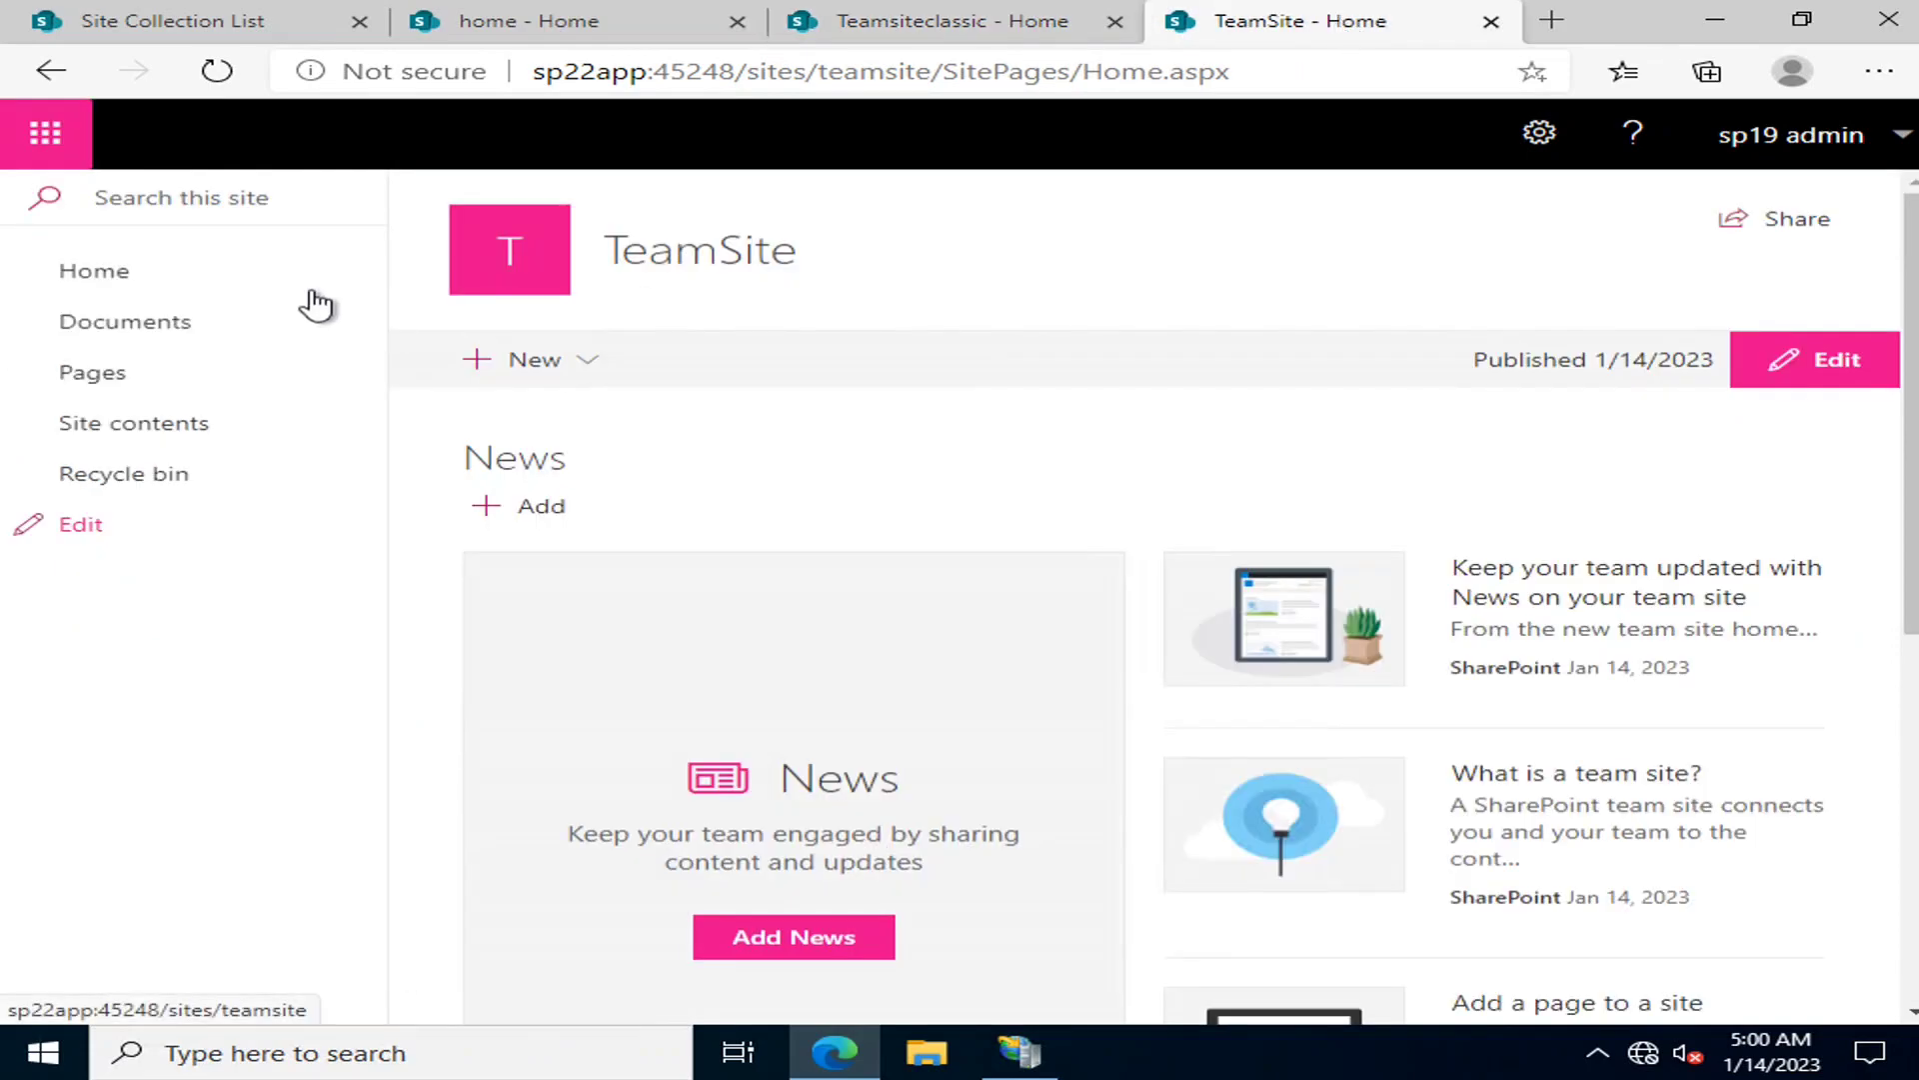
pyautogui.click(995, 18)
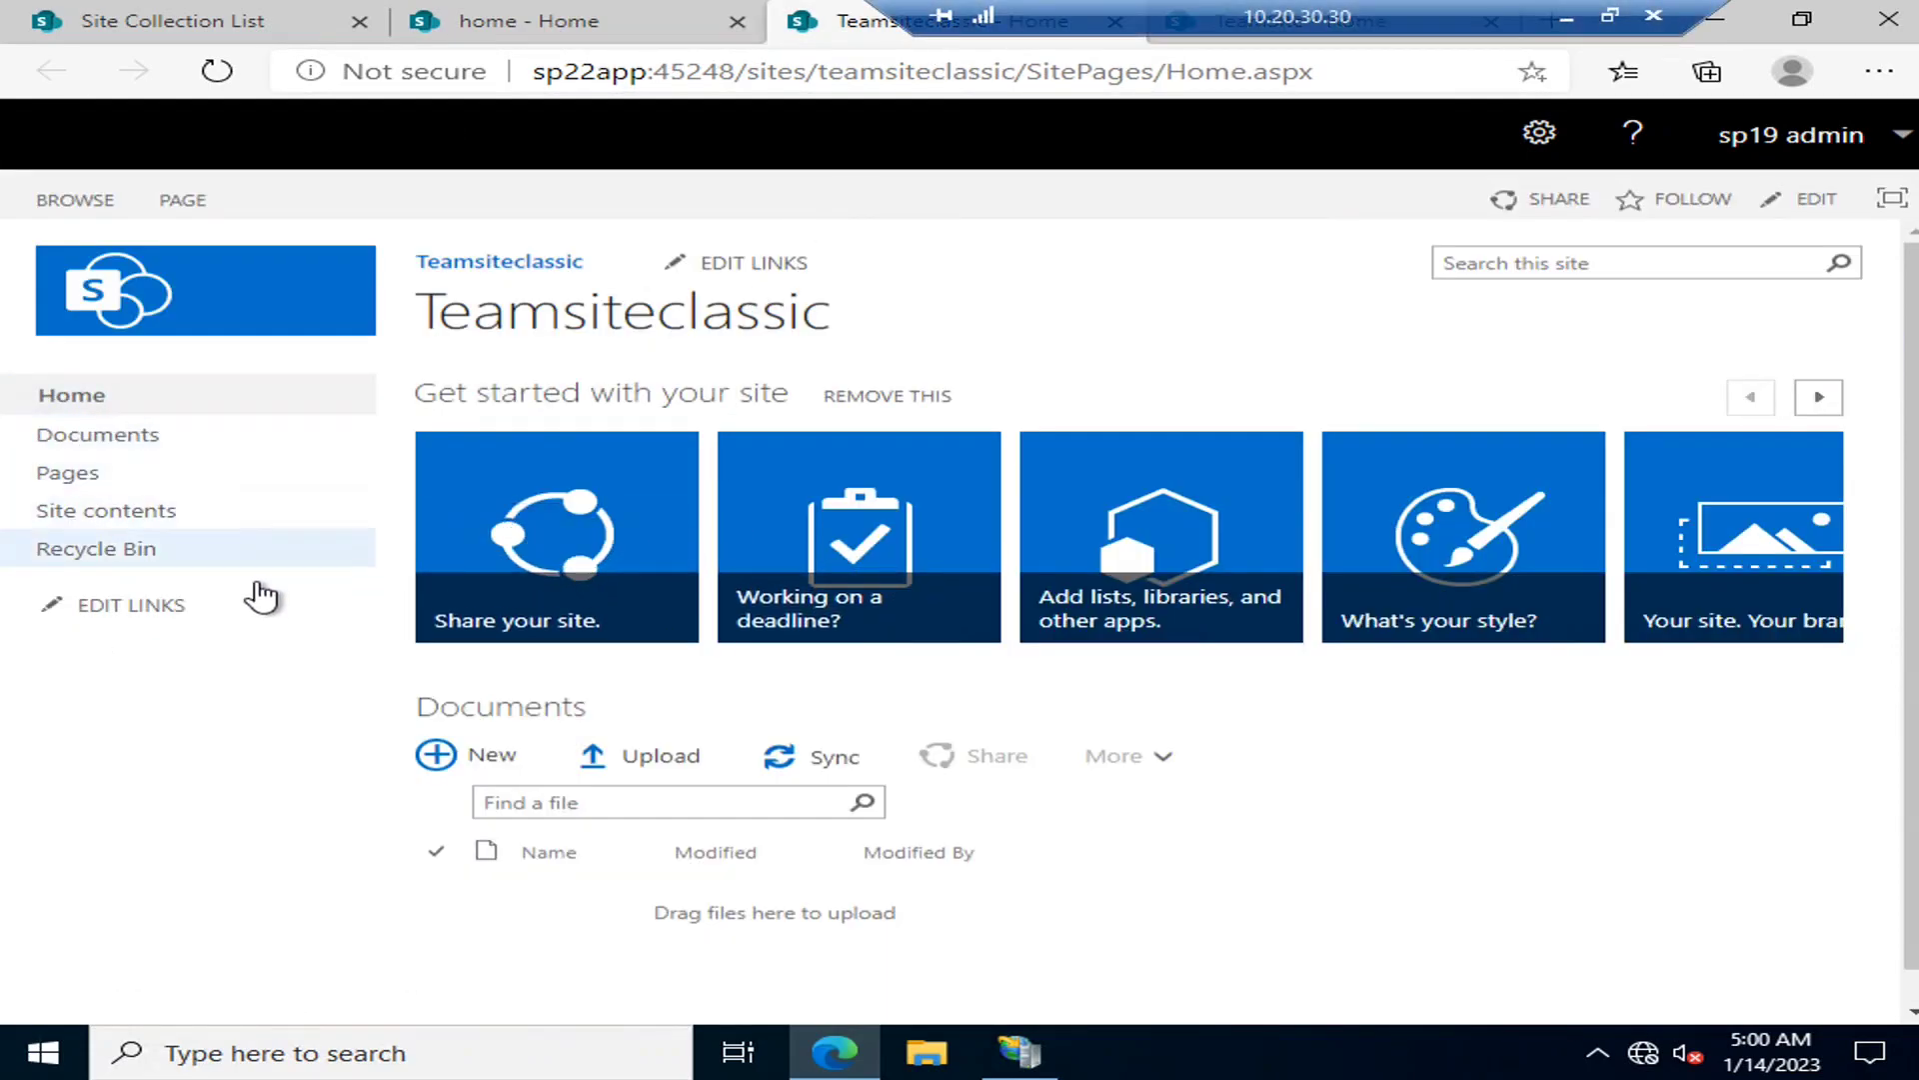
pyautogui.click(1596, 261)
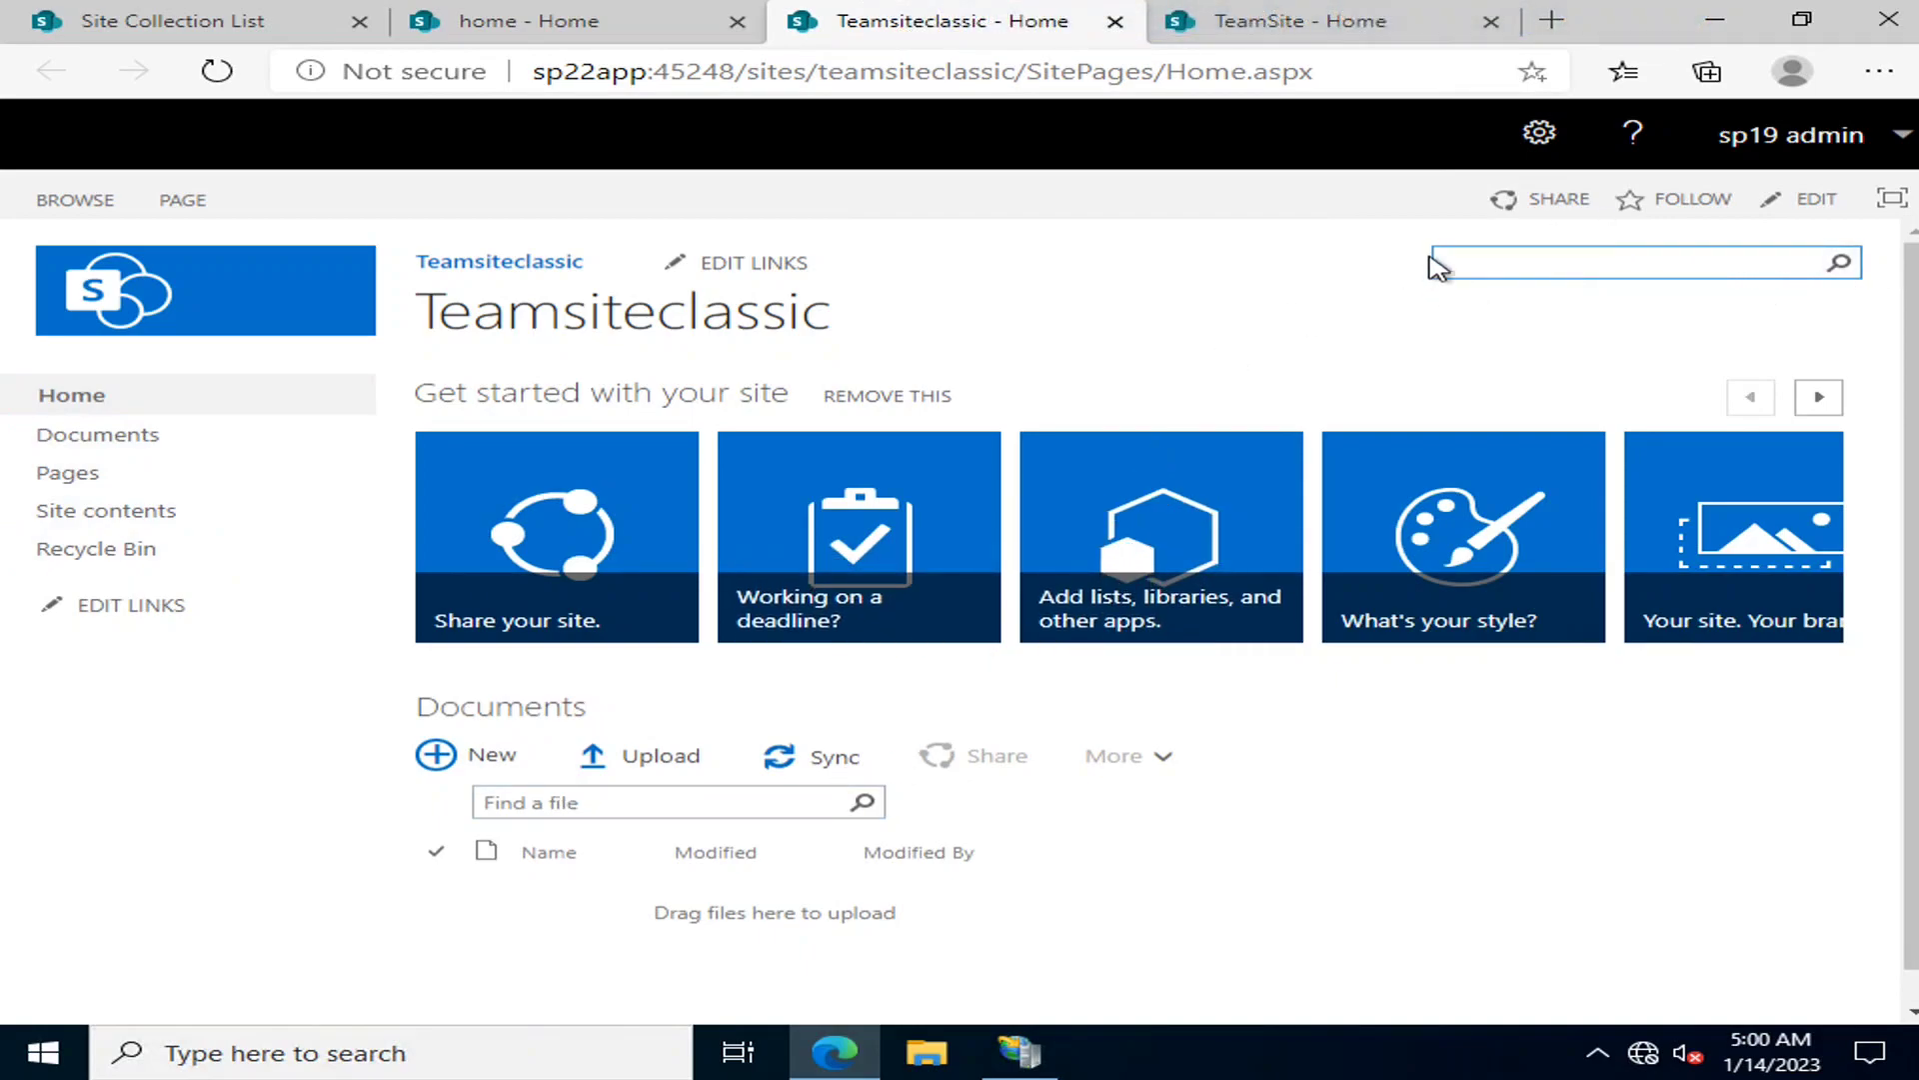
pyautogui.click(1304, 28)
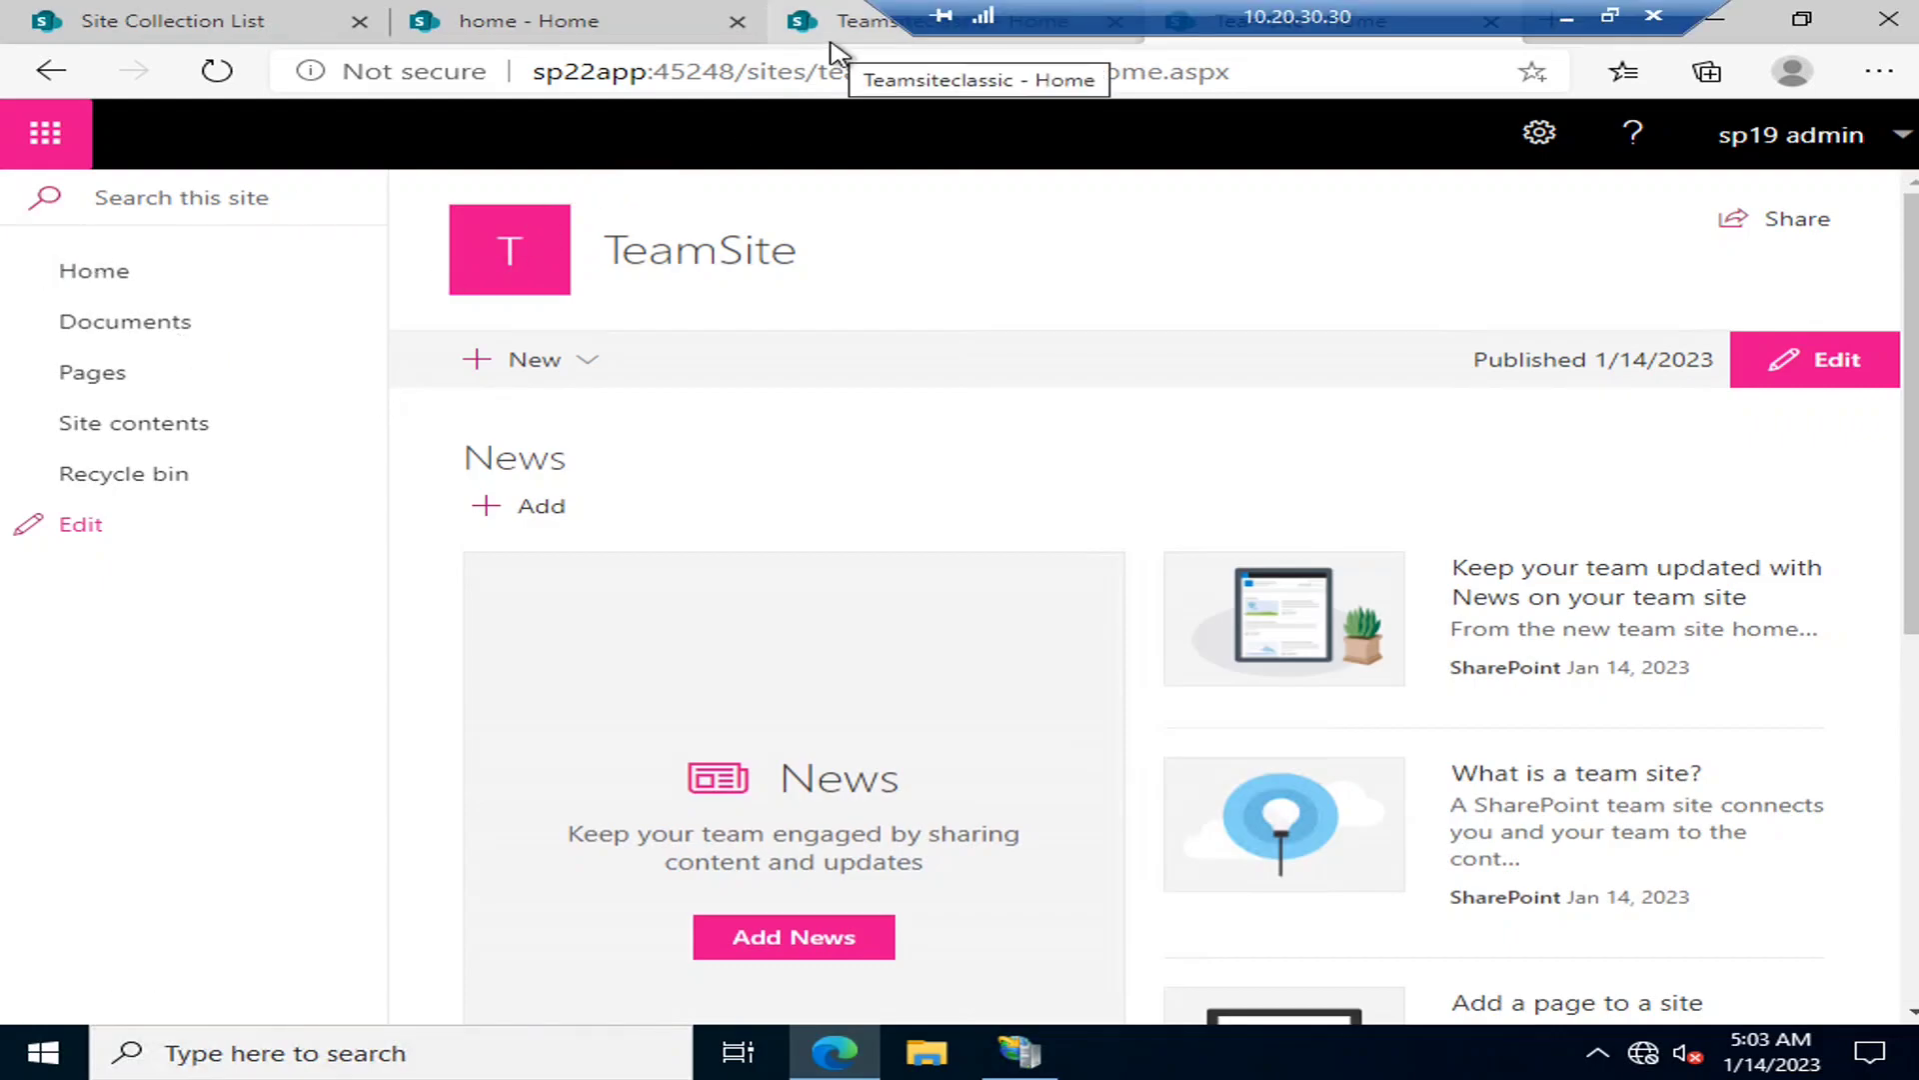
pyautogui.click(858, 30)
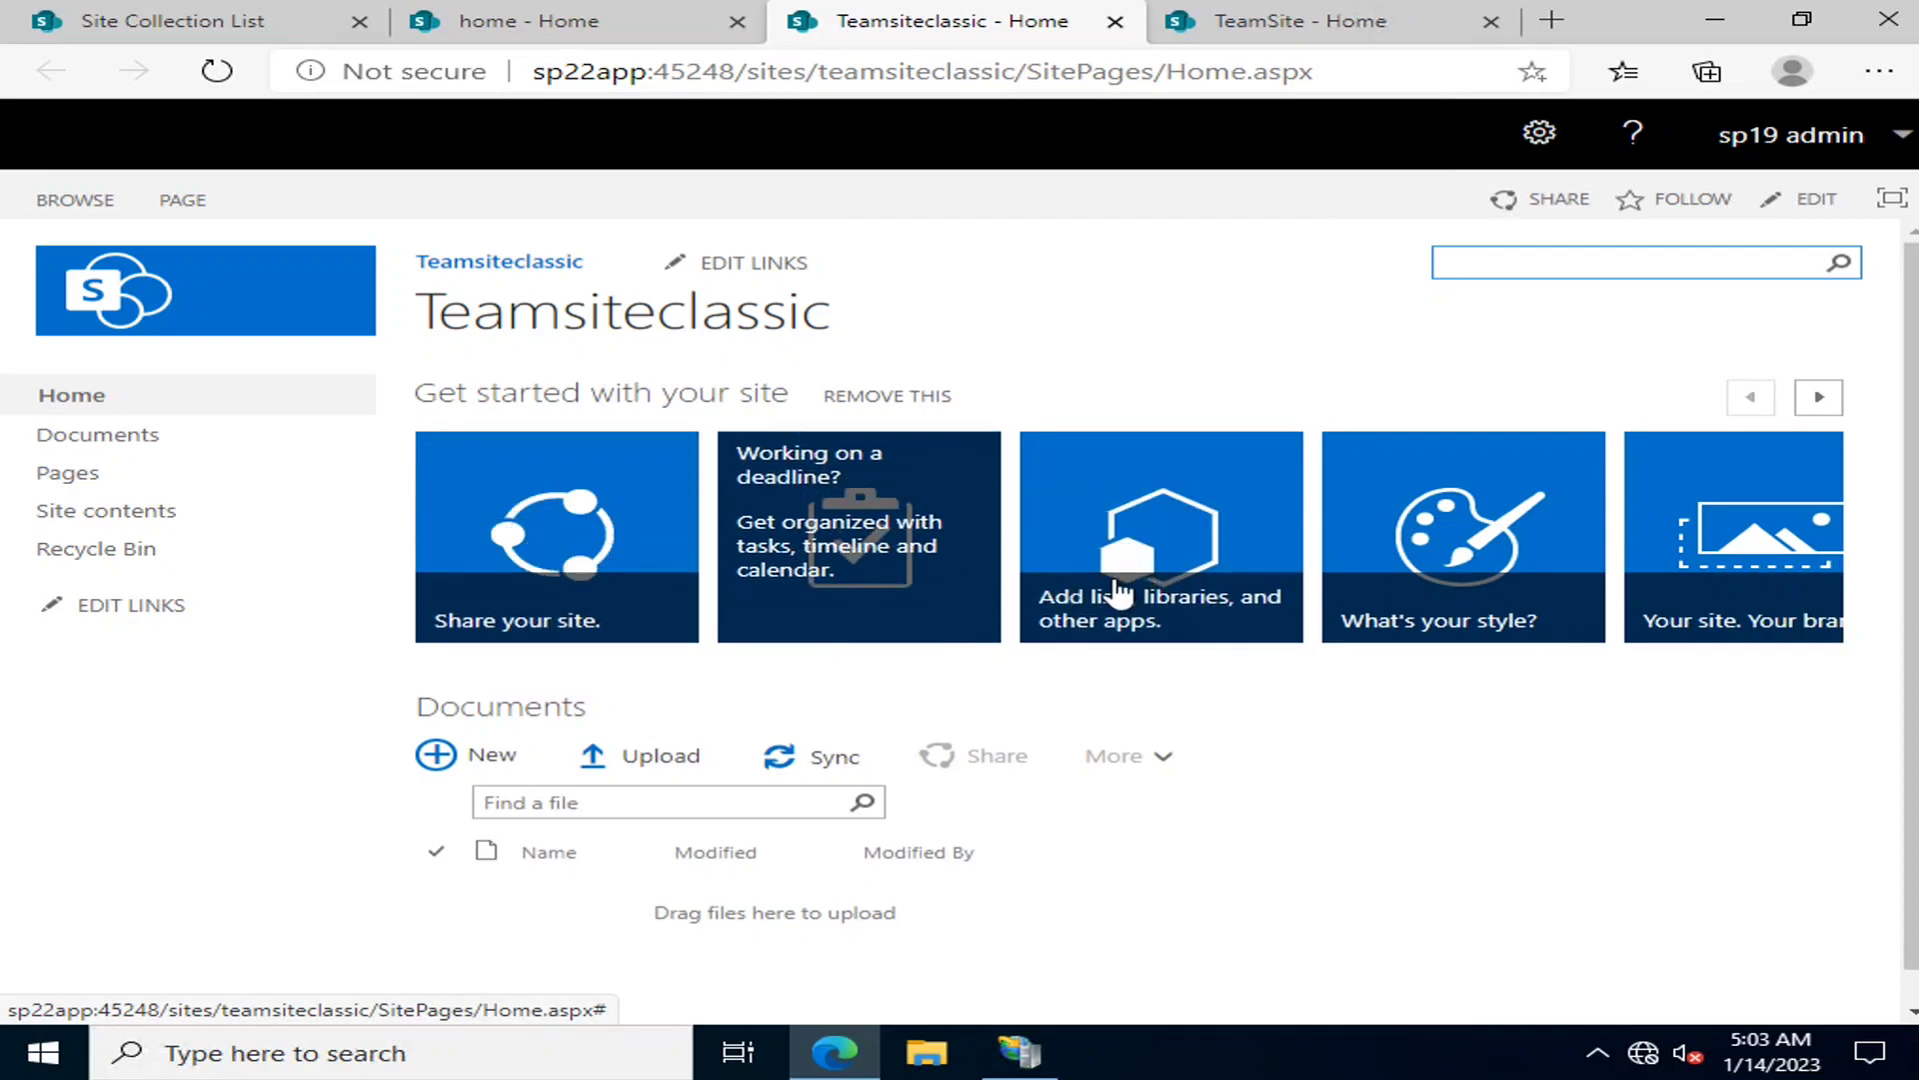
# Add a Hero web part above the News section of the TeamSite home page and publish the page.
pyautogui.click(1302, 25)
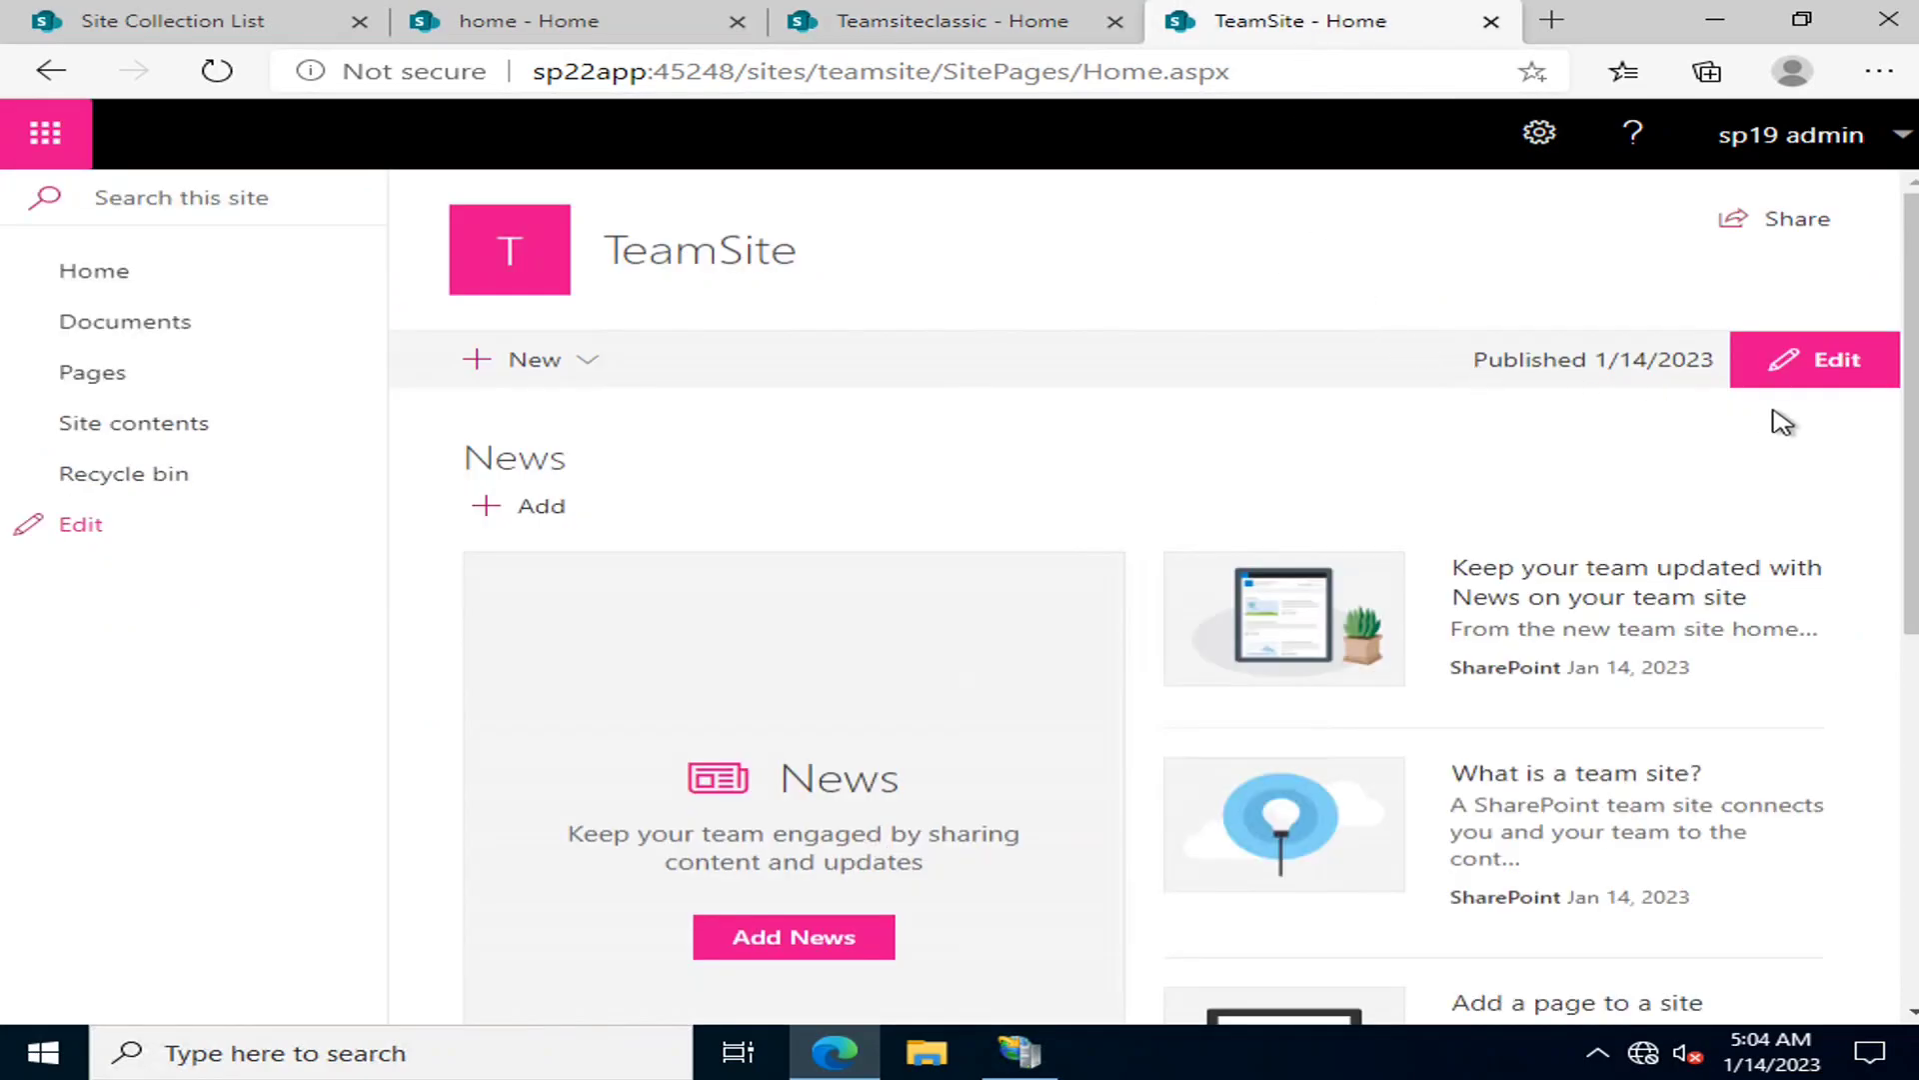
pyautogui.click(1816, 360)
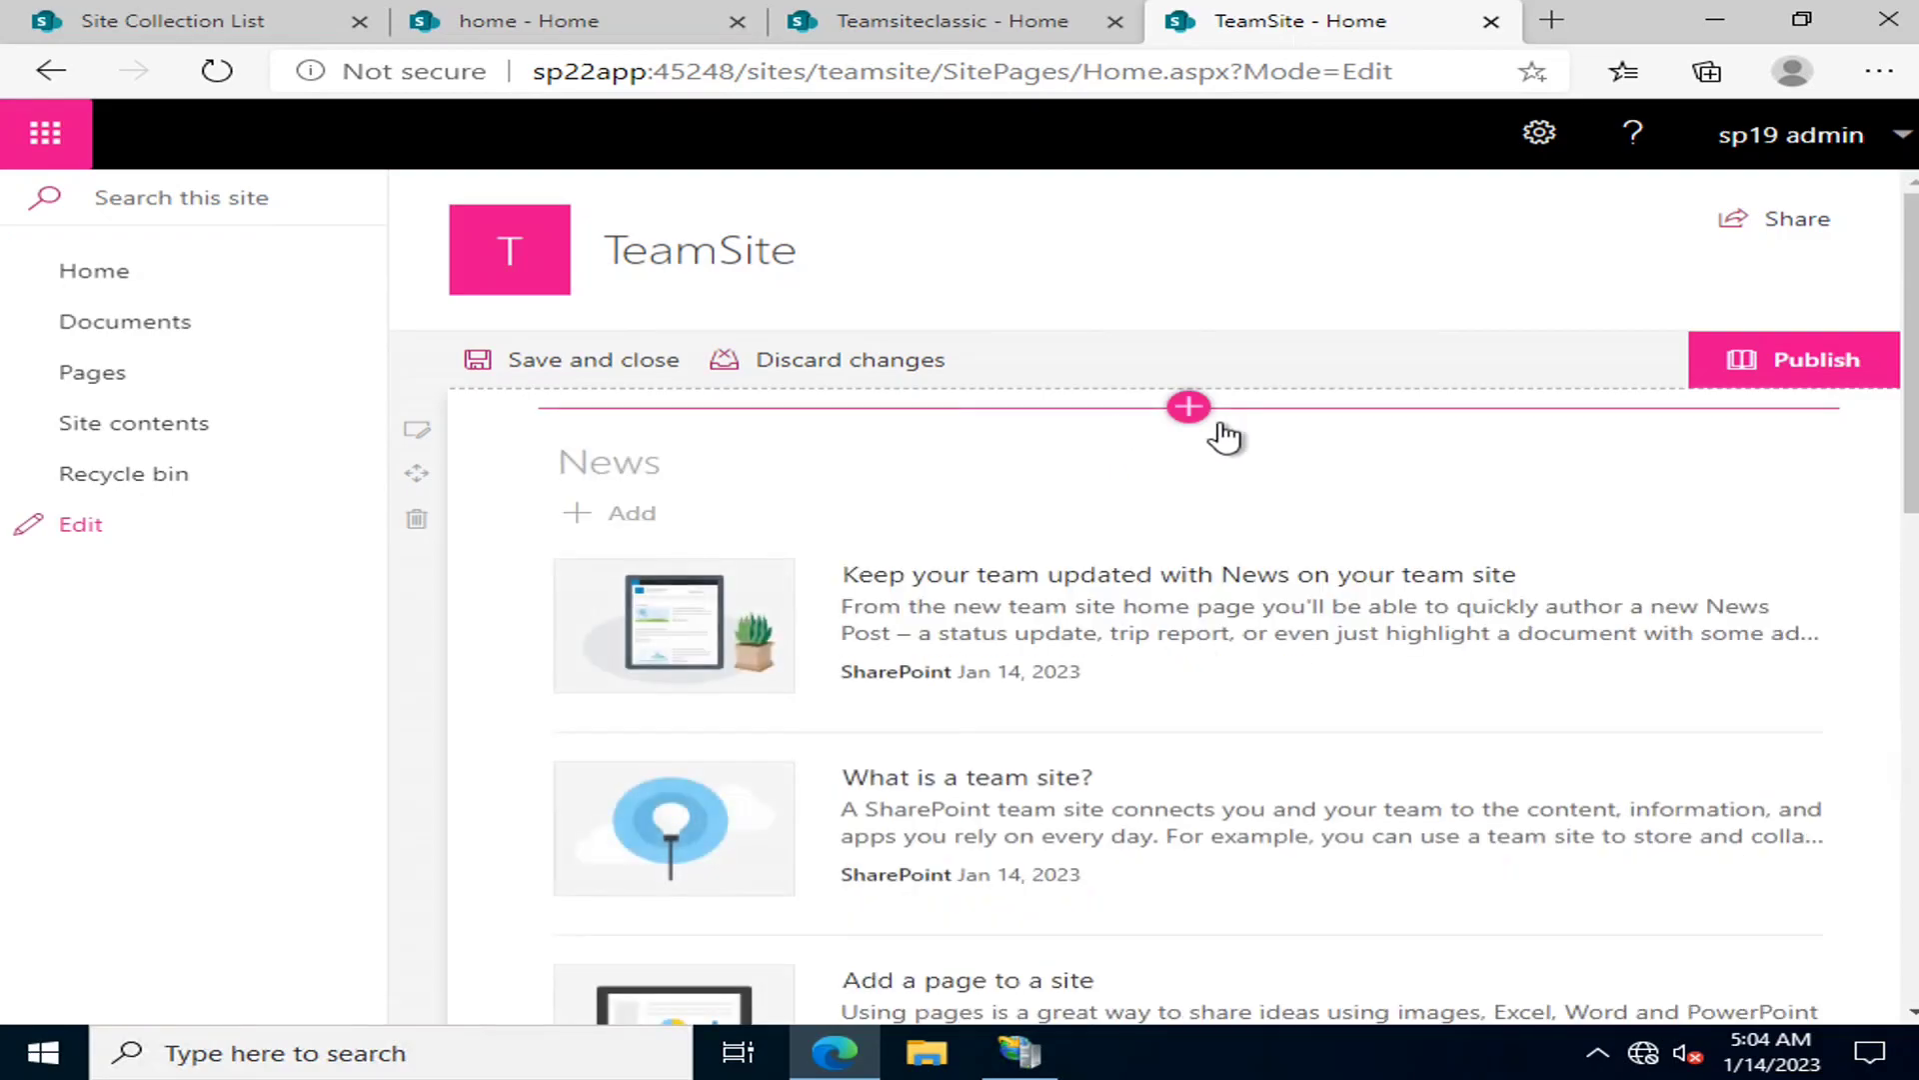
pyautogui.click(1190, 407)
pyautogui.click(950, 21)
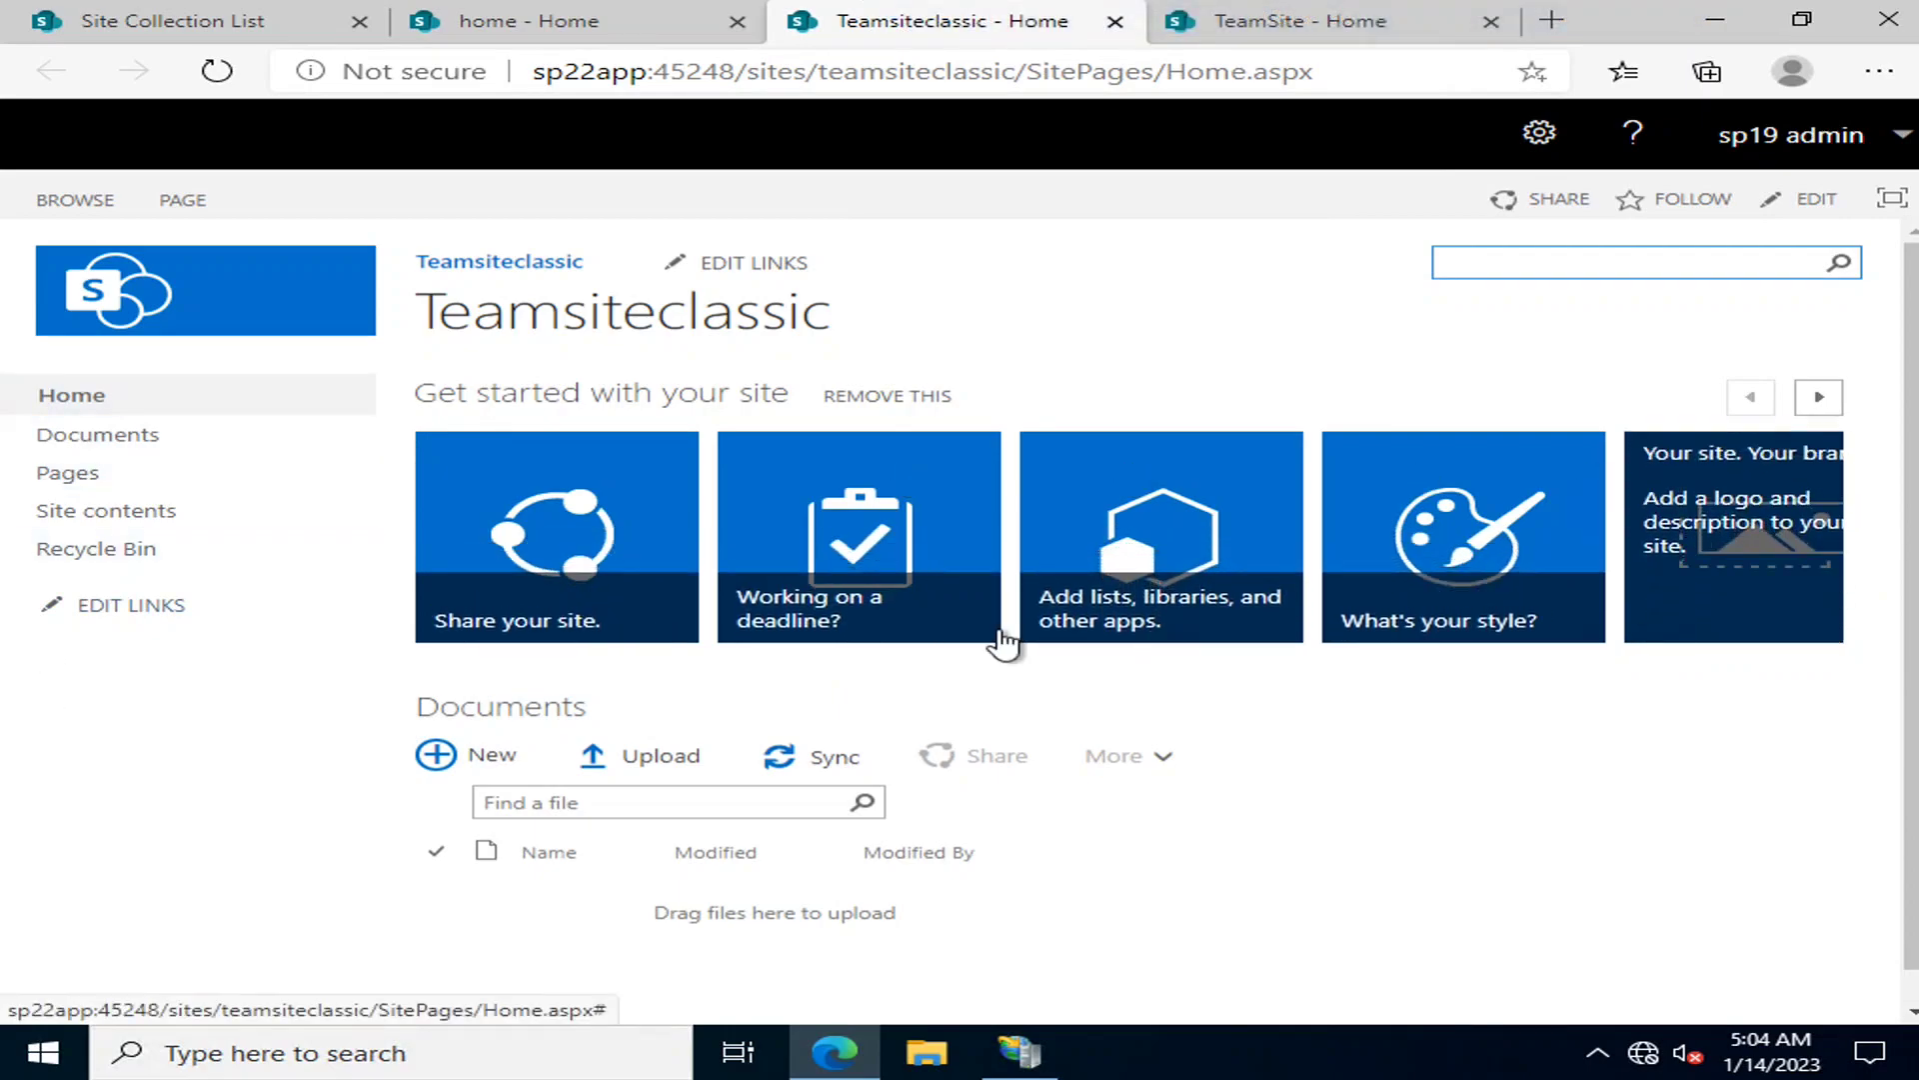
pyautogui.click(1269, 22)
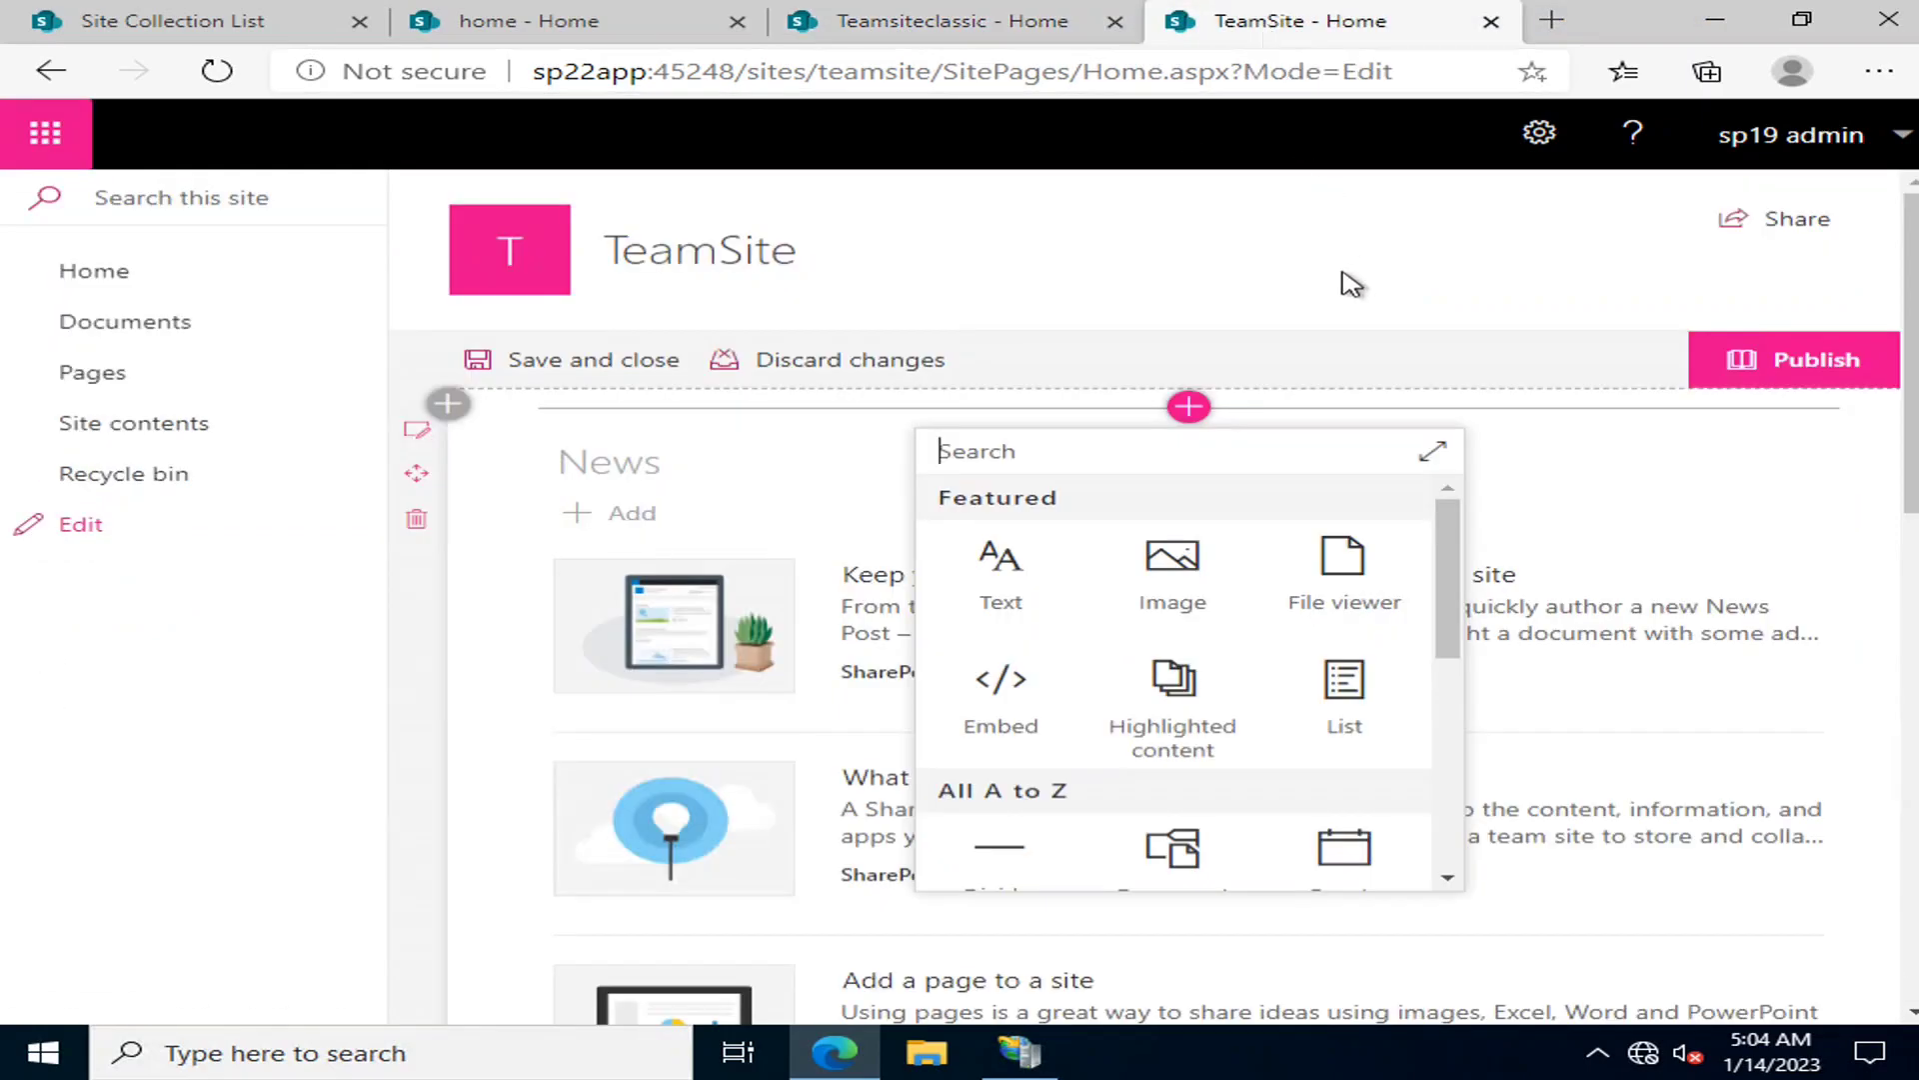
pyautogui.moveTo(1448, 570); pyautogui.dragTo(1455, 671)
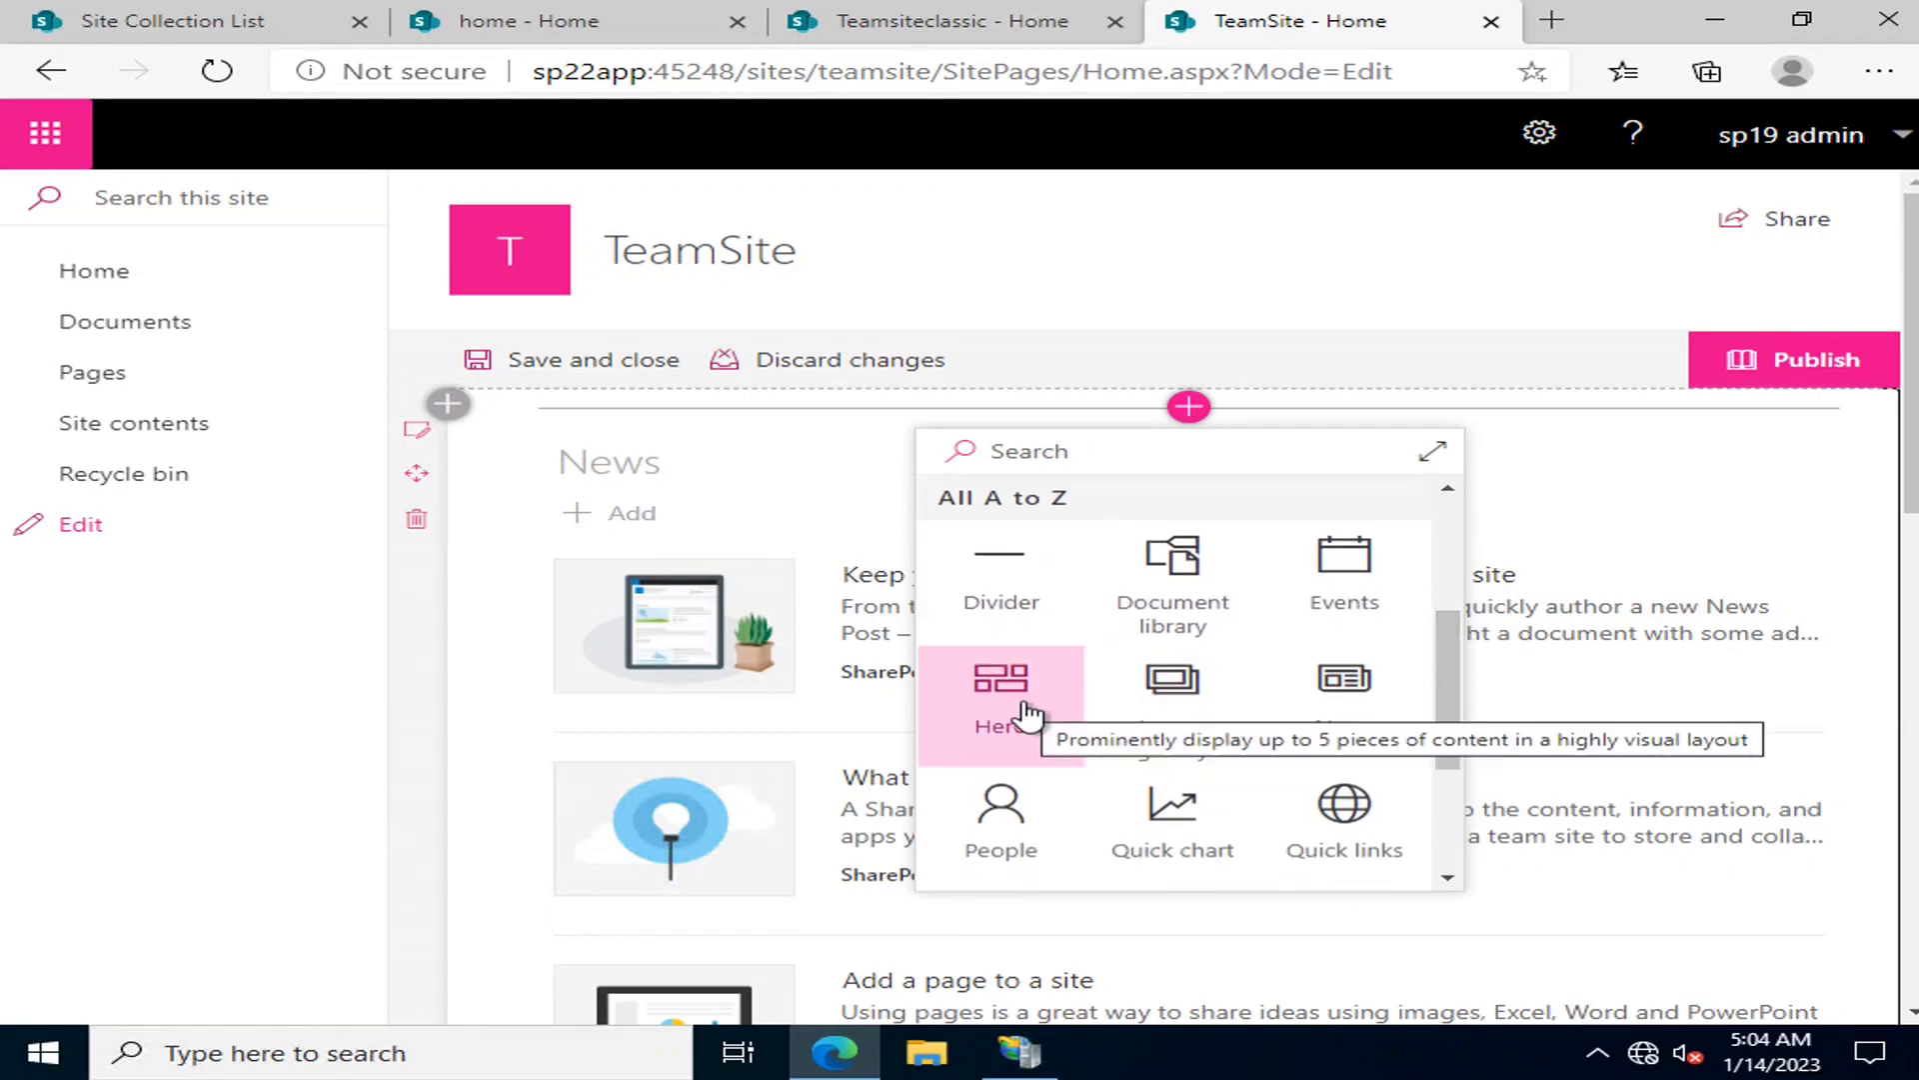
pyautogui.click(989, 30)
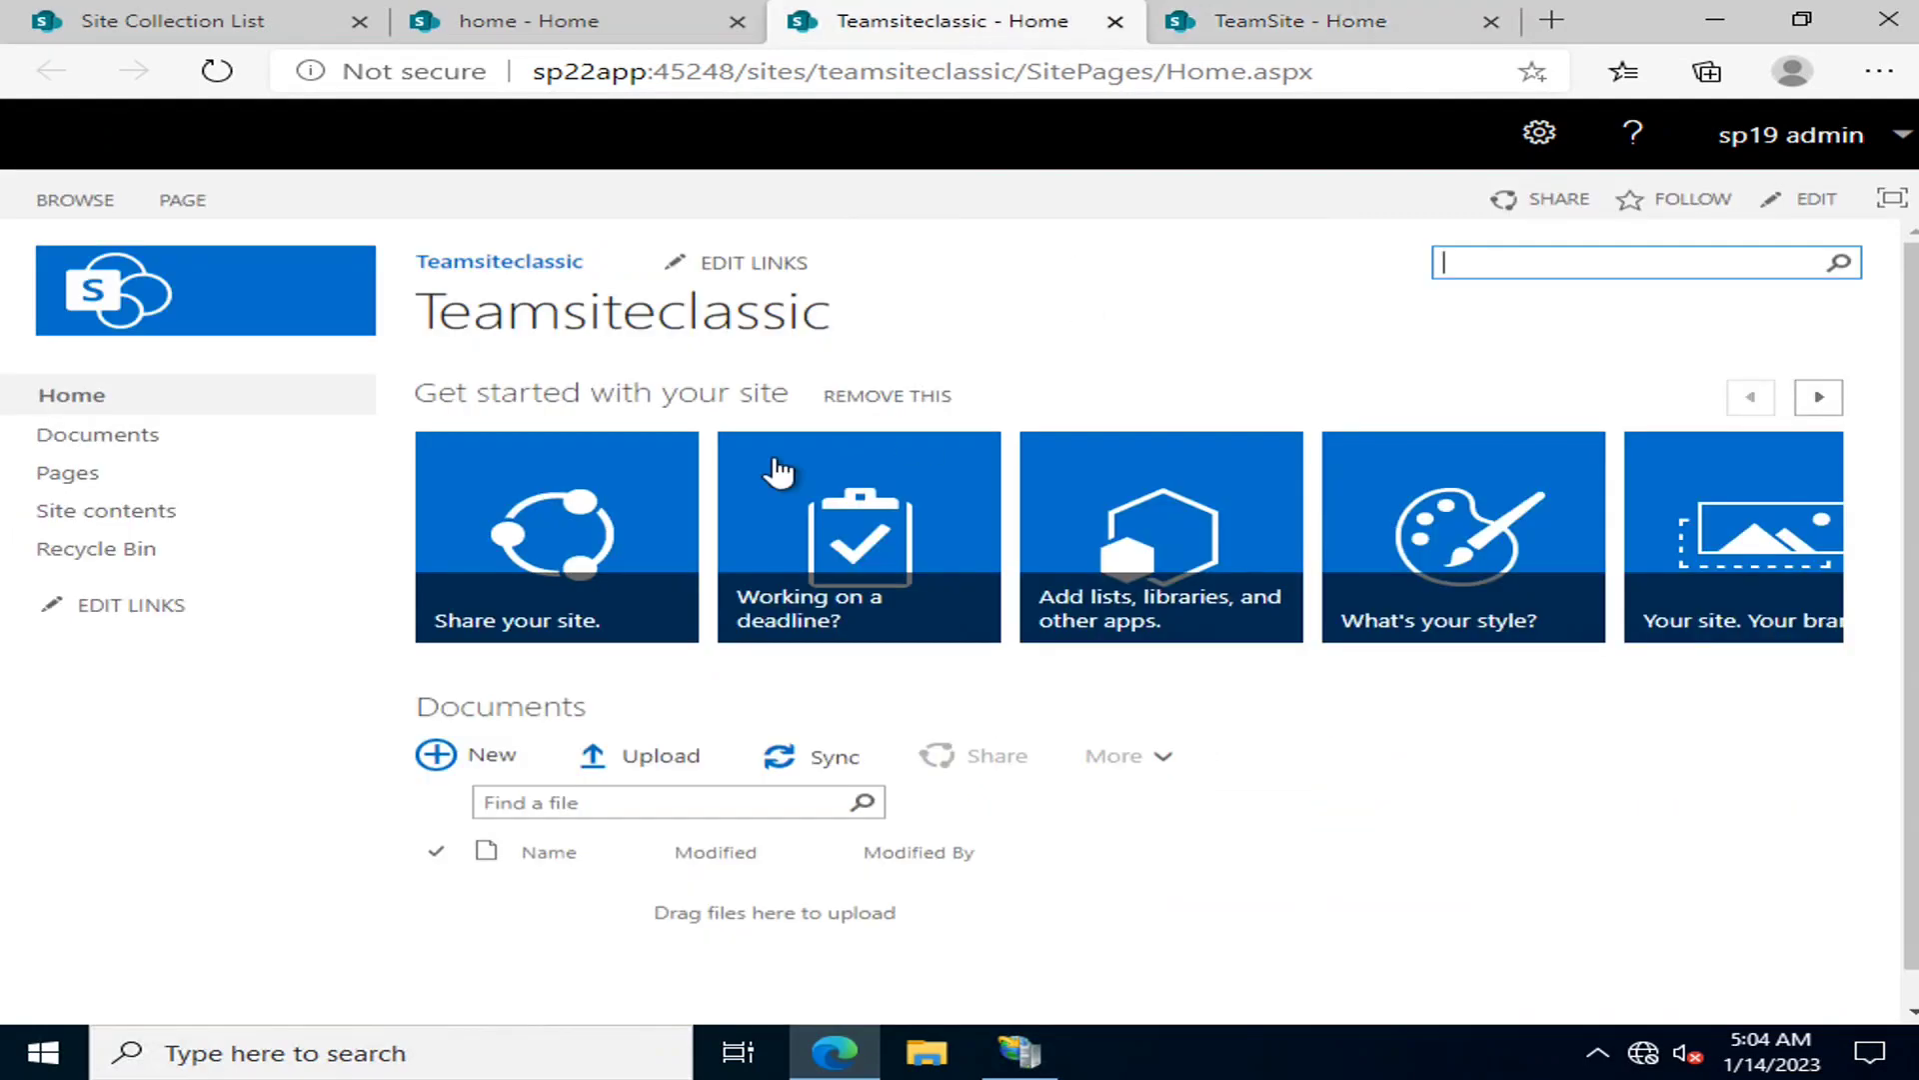
pyautogui.click(1272, 14)
pyautogui.click(1030, 697)
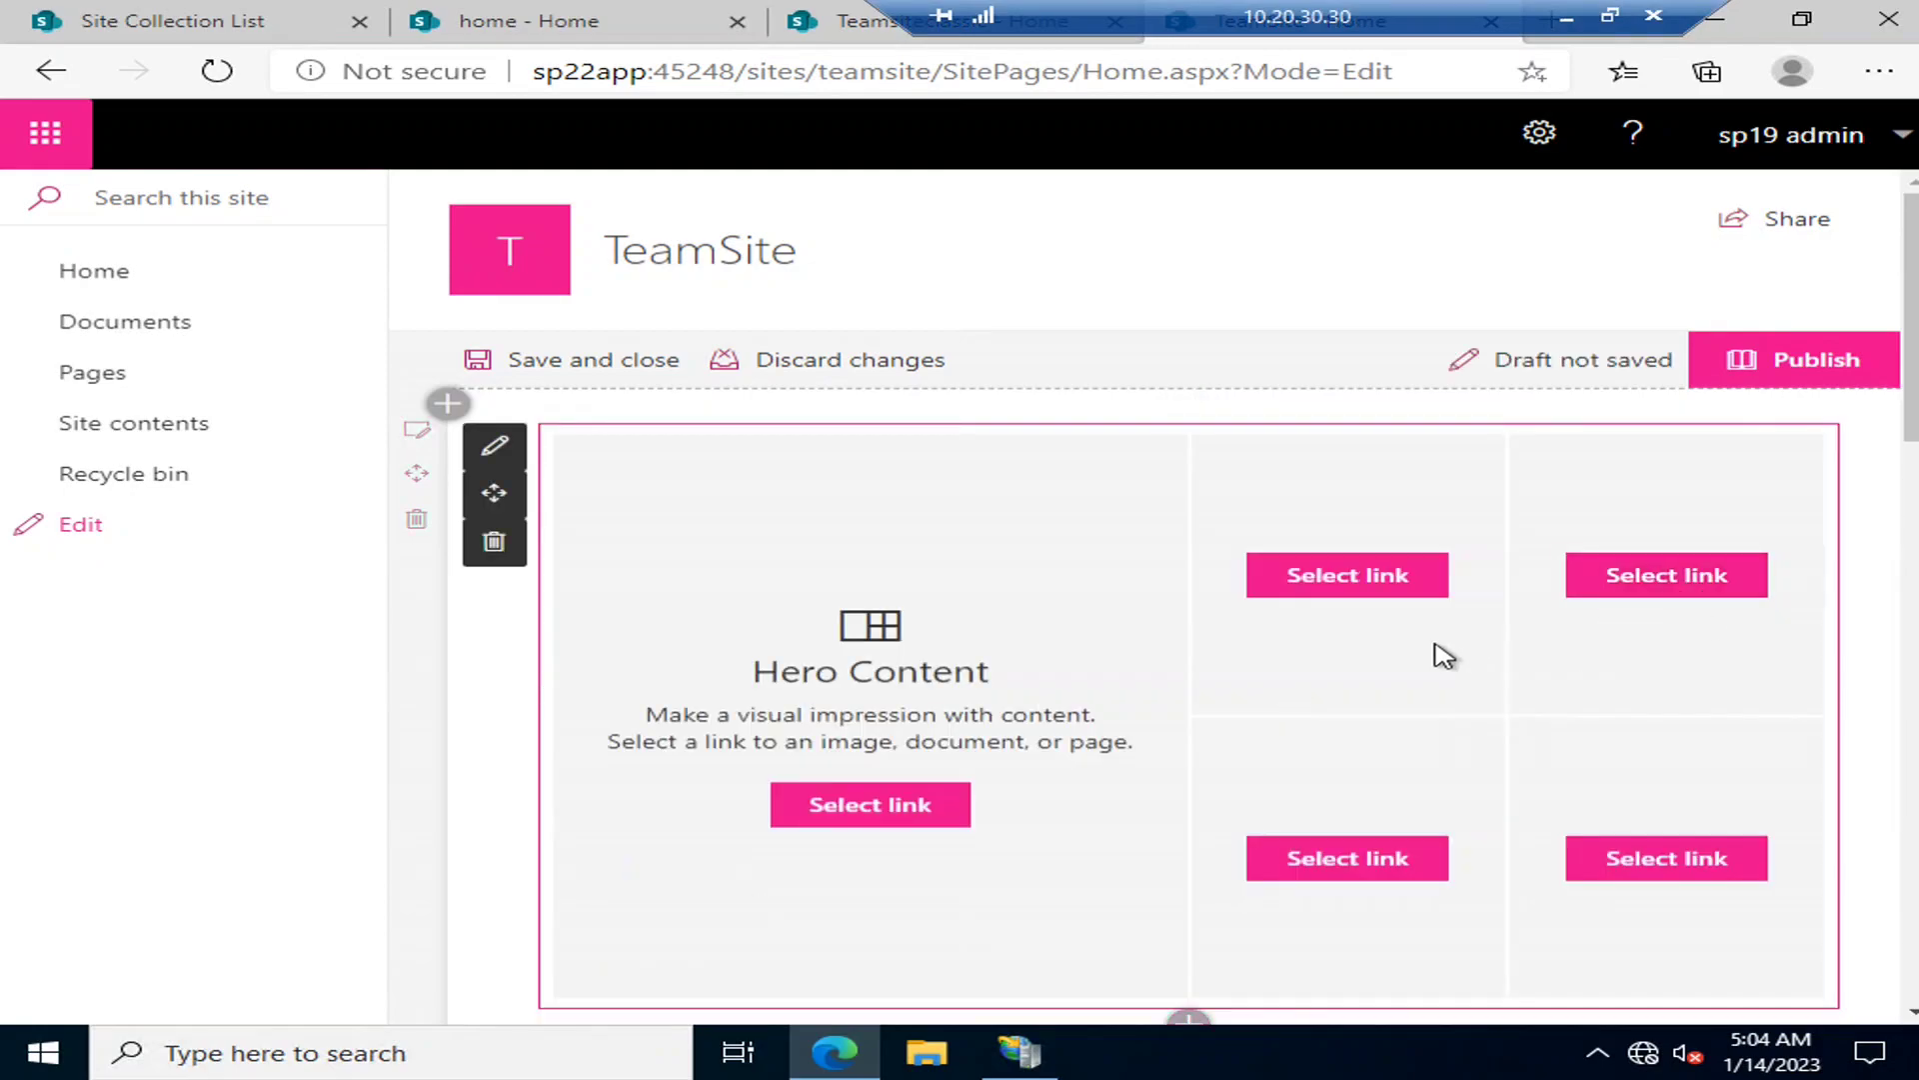
pyautogui.click(1829, 357)
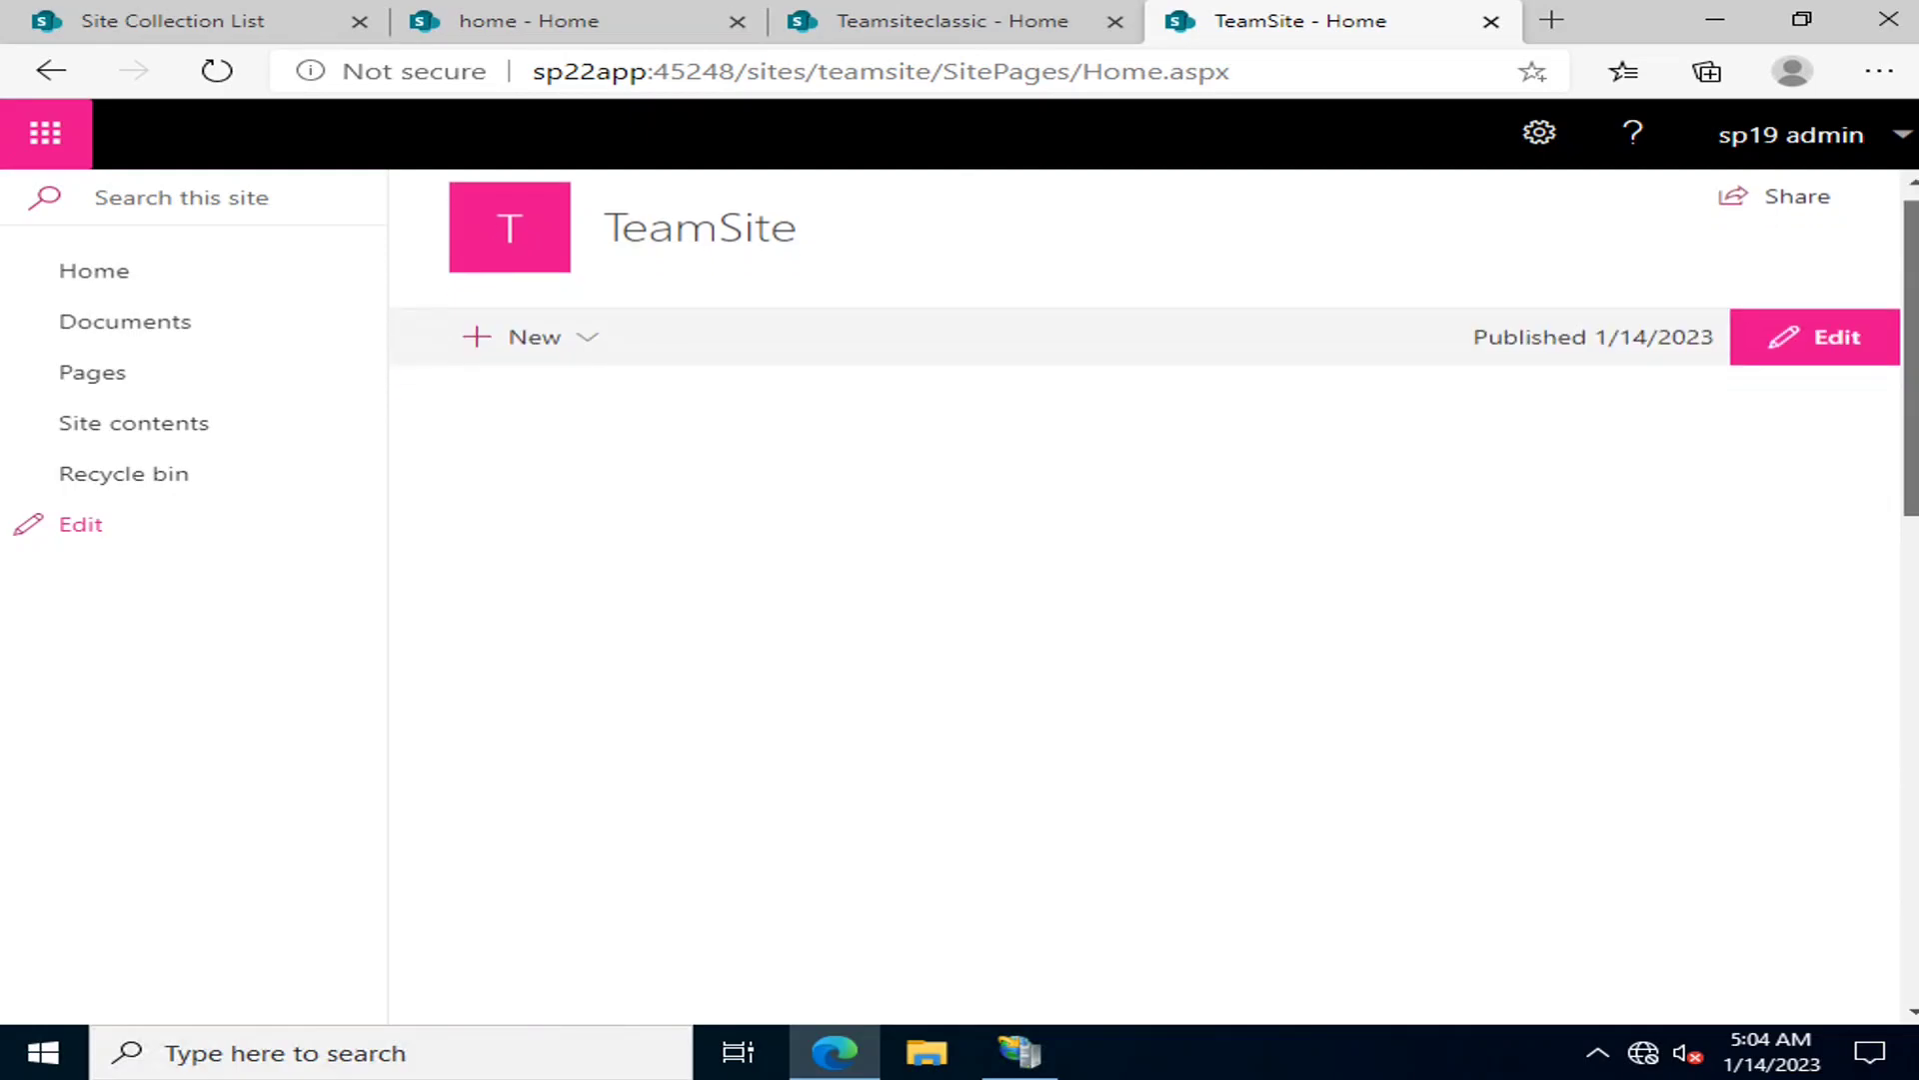
# Reopen the TeamSite home page for editing and examine the main Hero tile's link sources and the Hero layout options.
pyautogui.click(1848, 268)
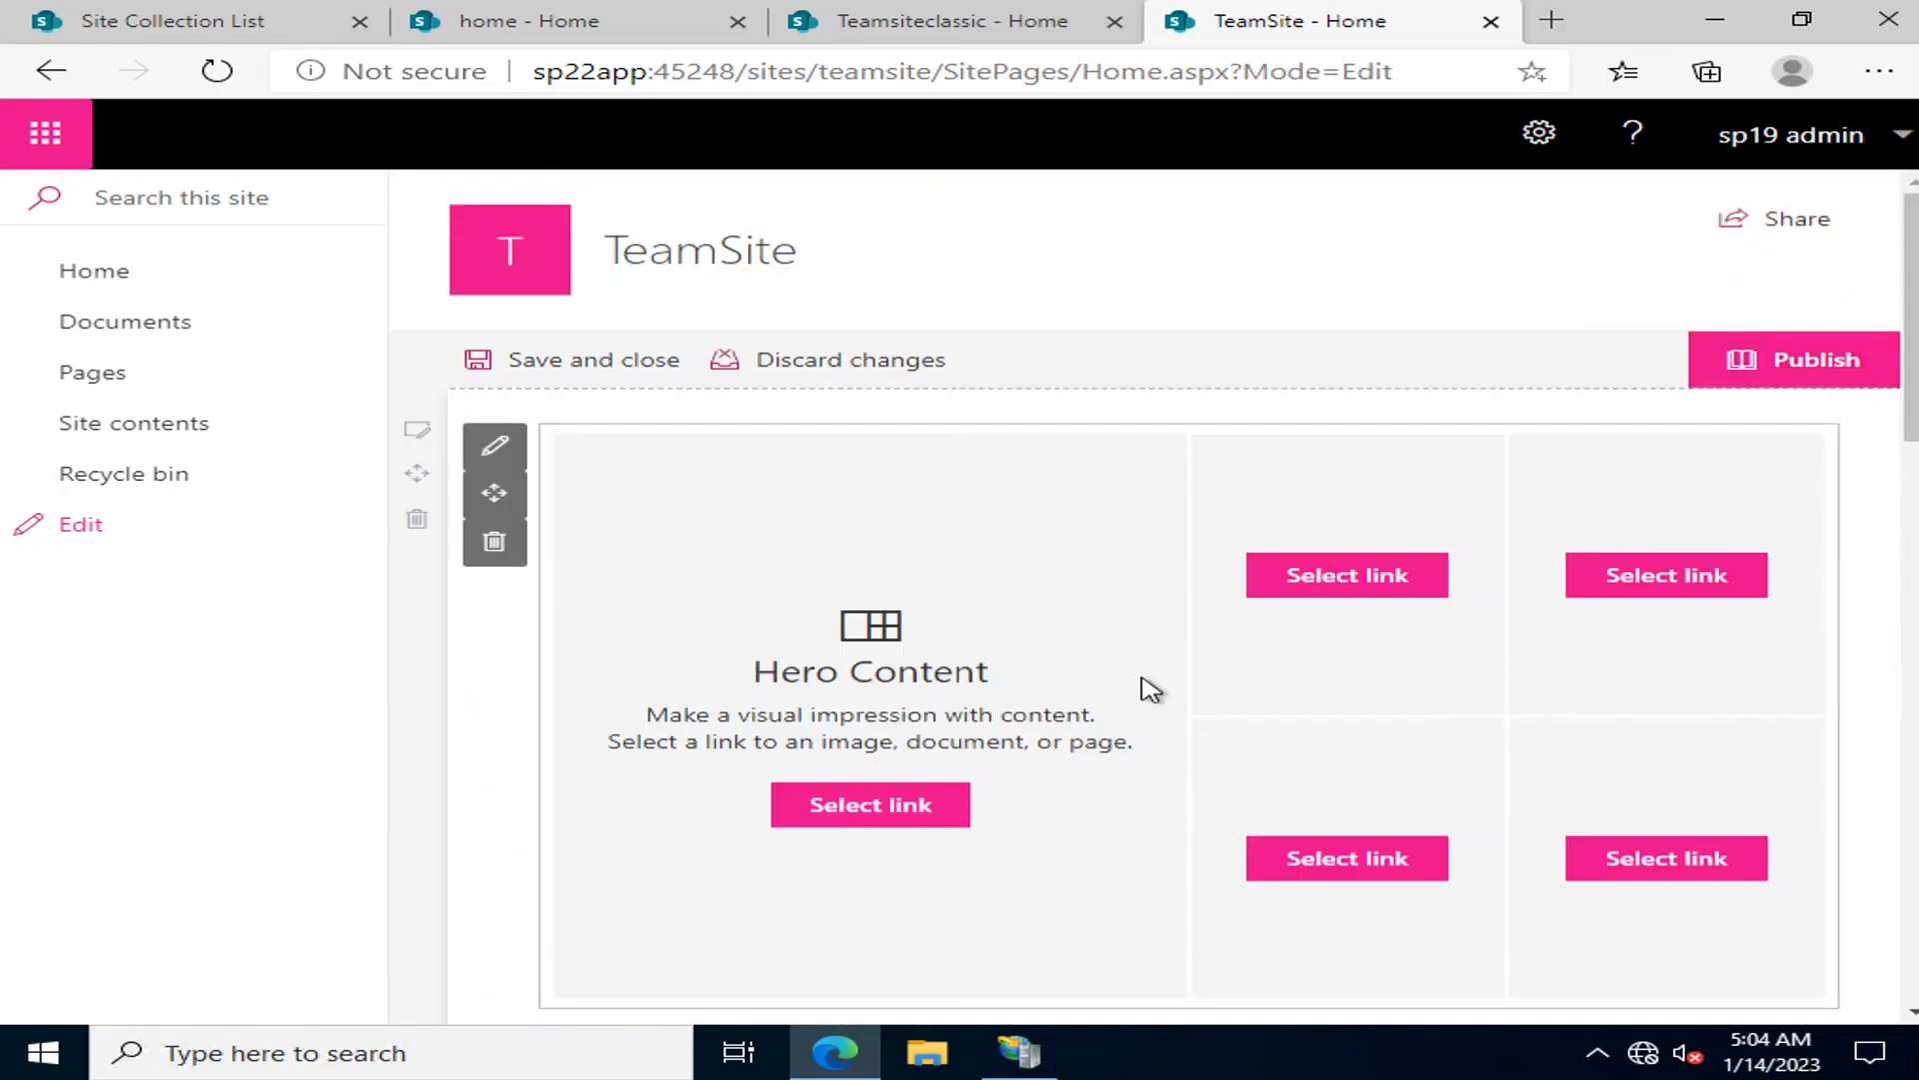
pyautogui.click(872, 816)
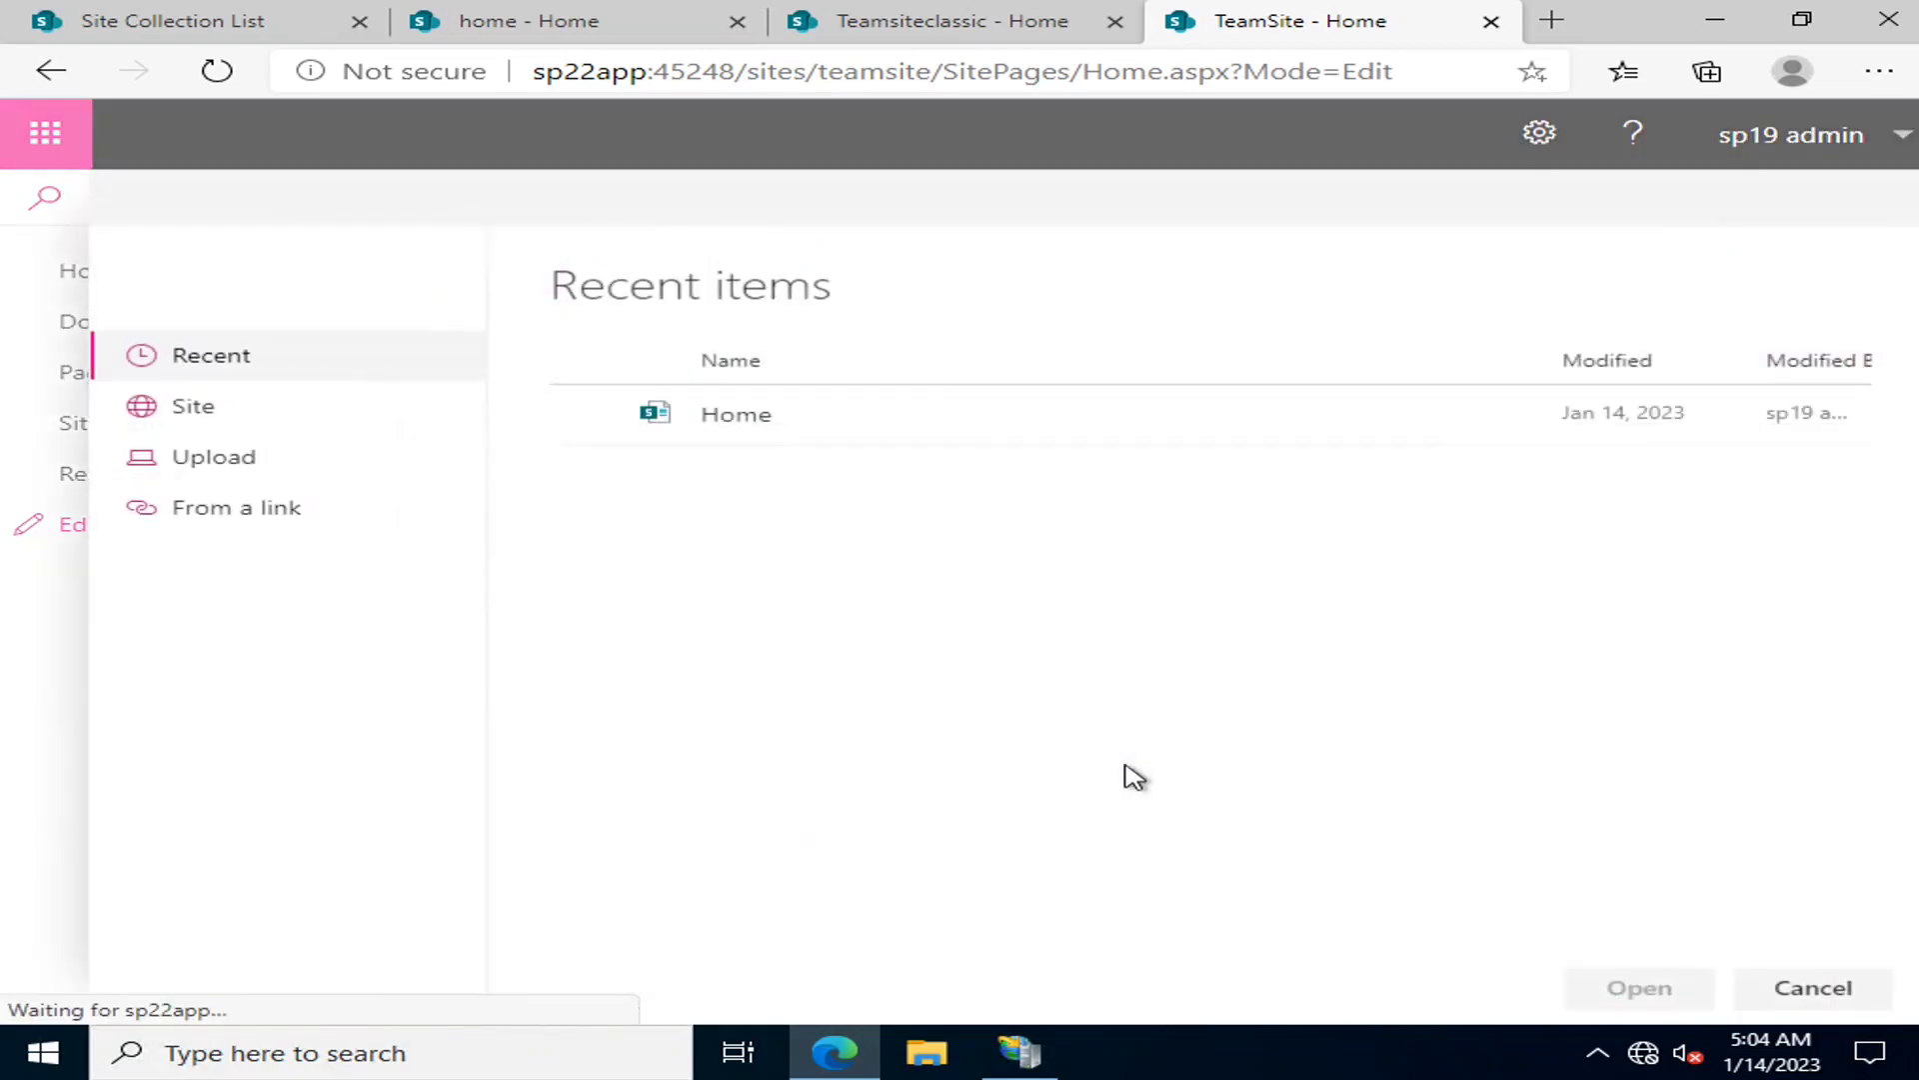
pyautogui.click(68, 717)
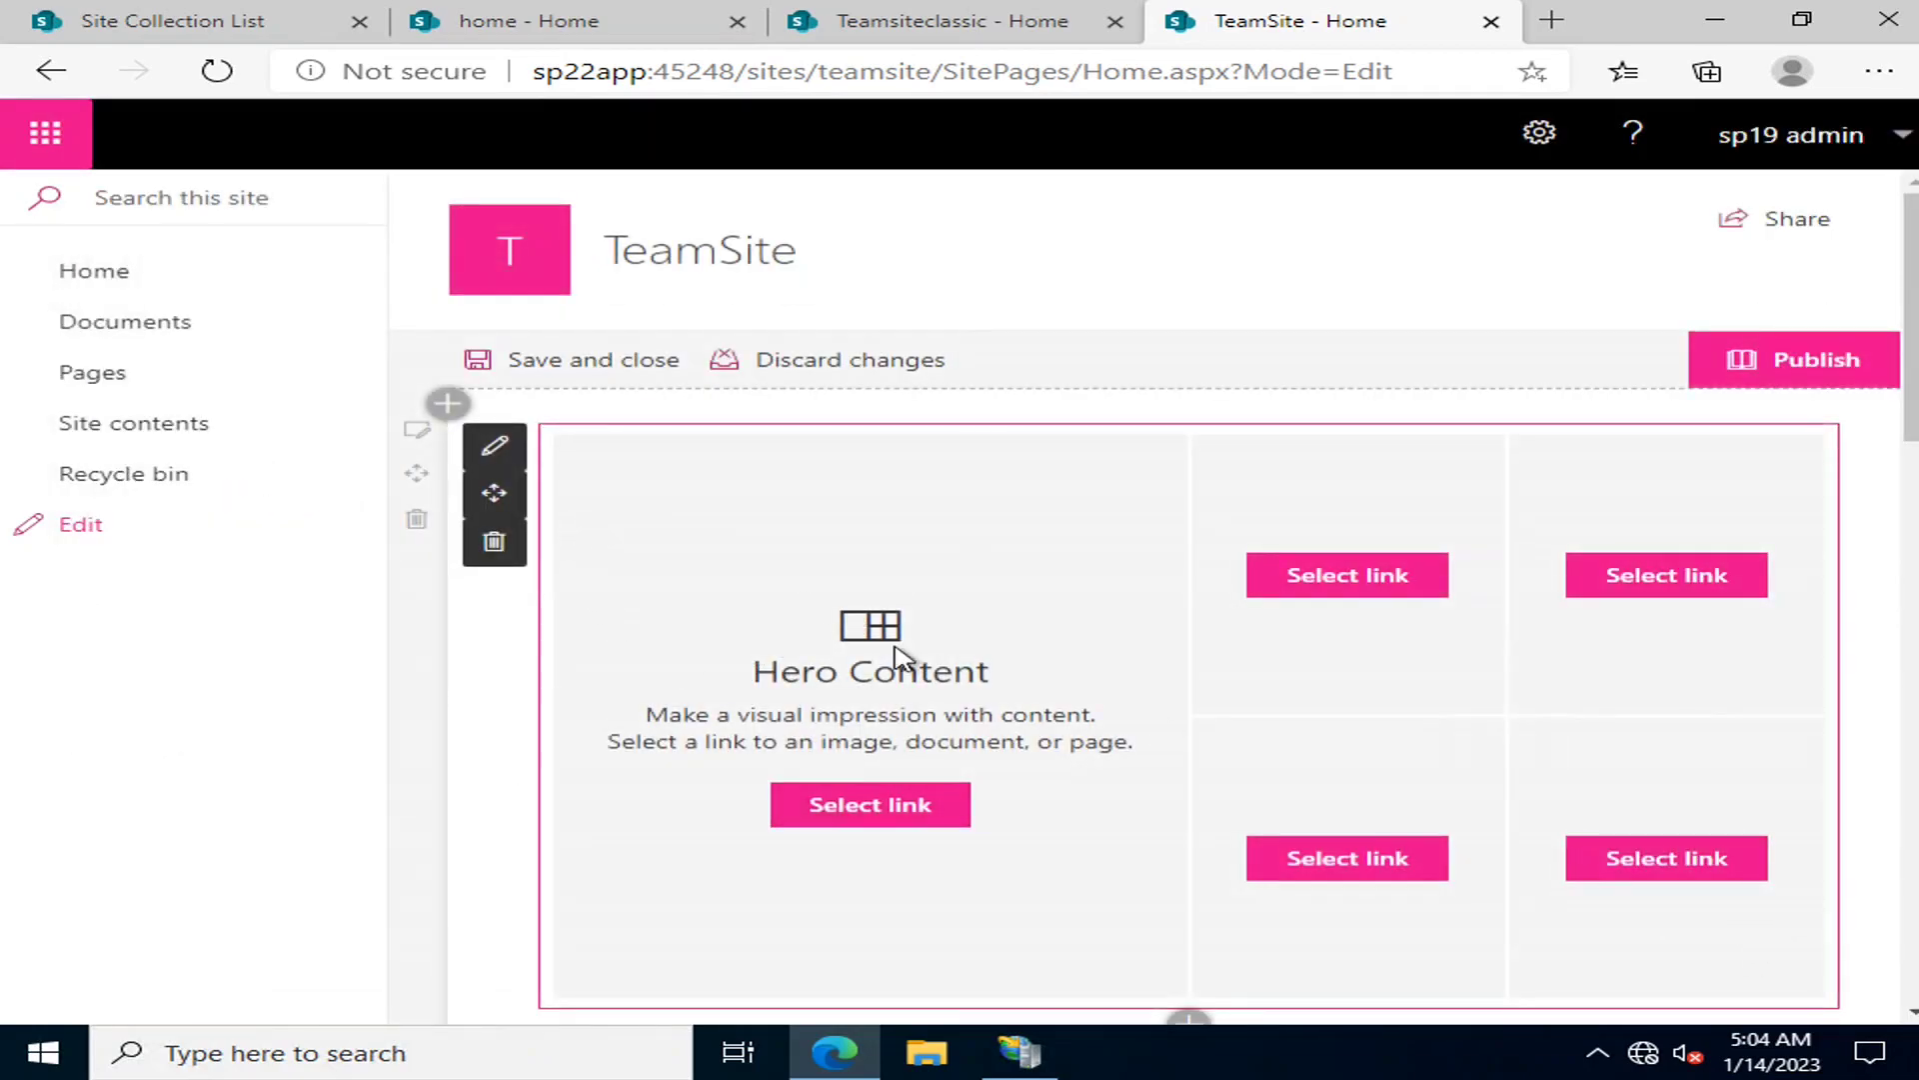
pyautogui.click(494, 445)
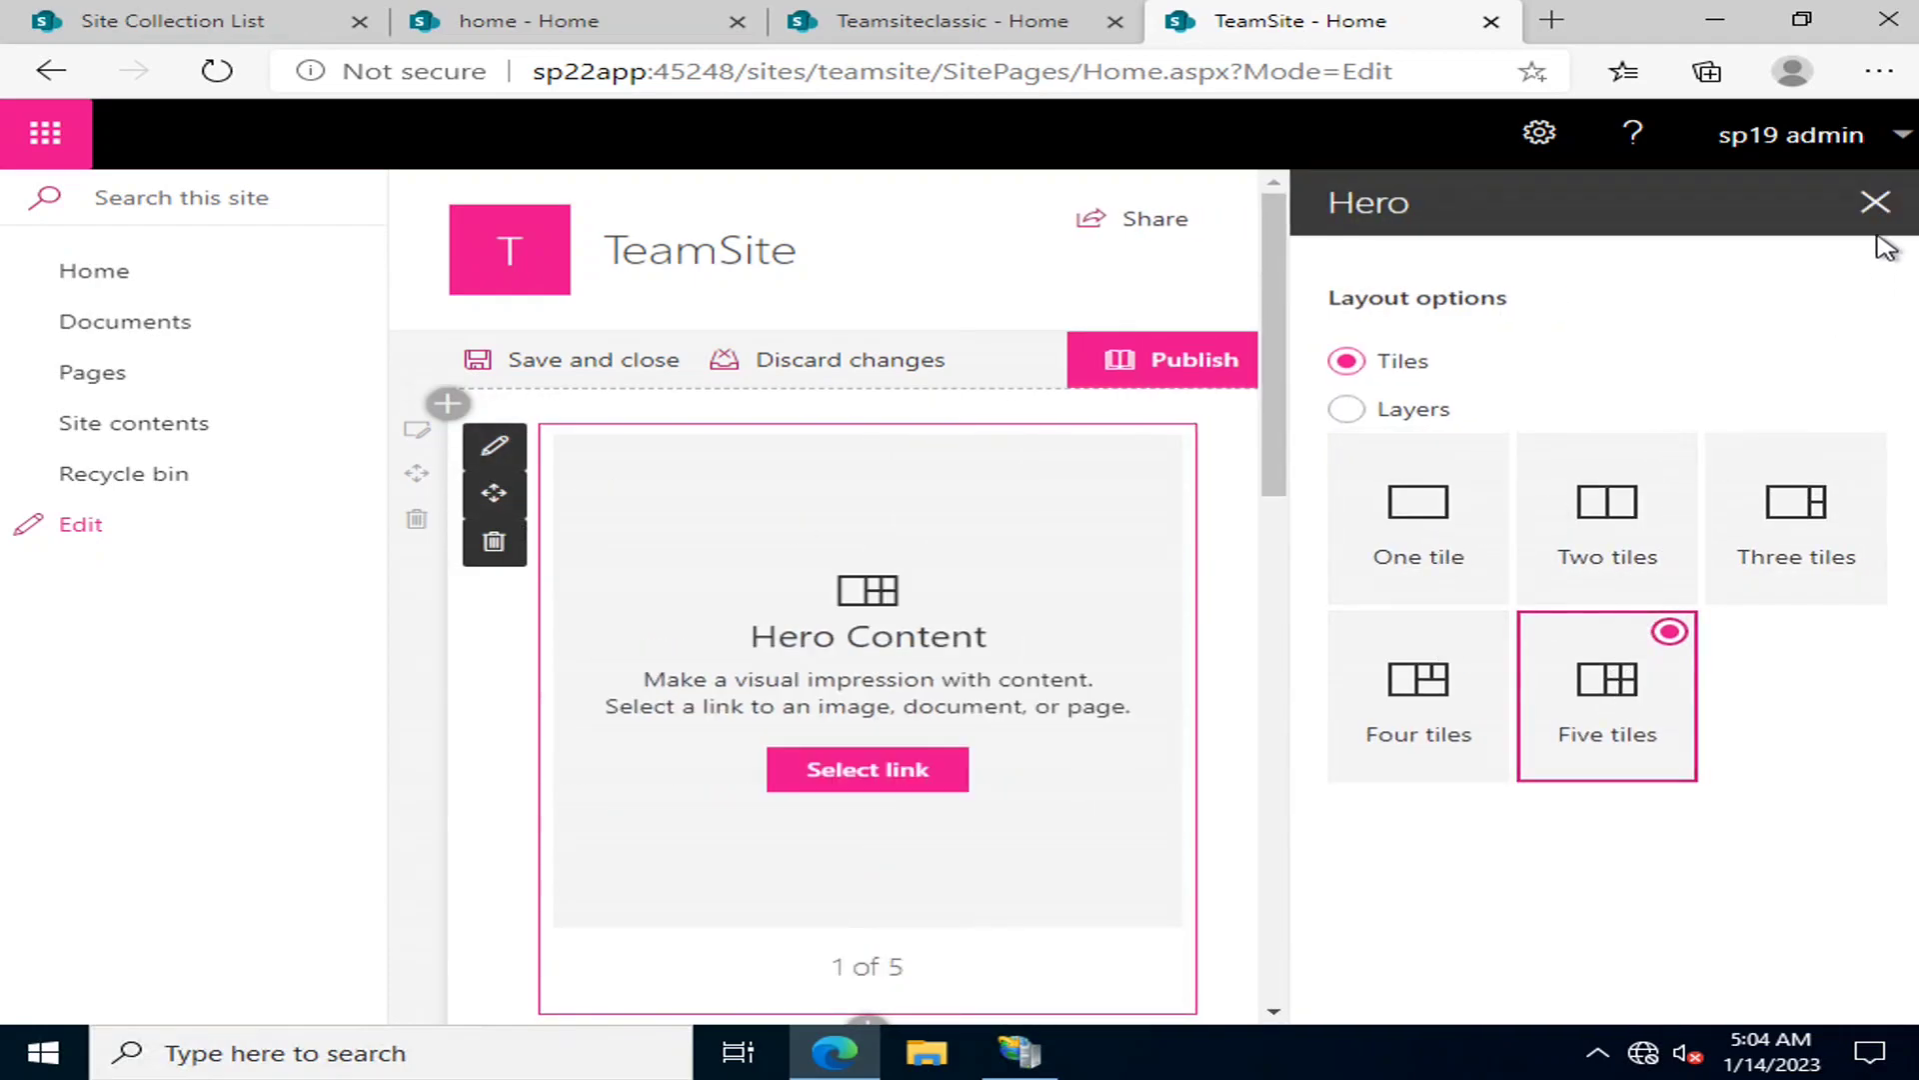
pyautogui.click(1876, 204)
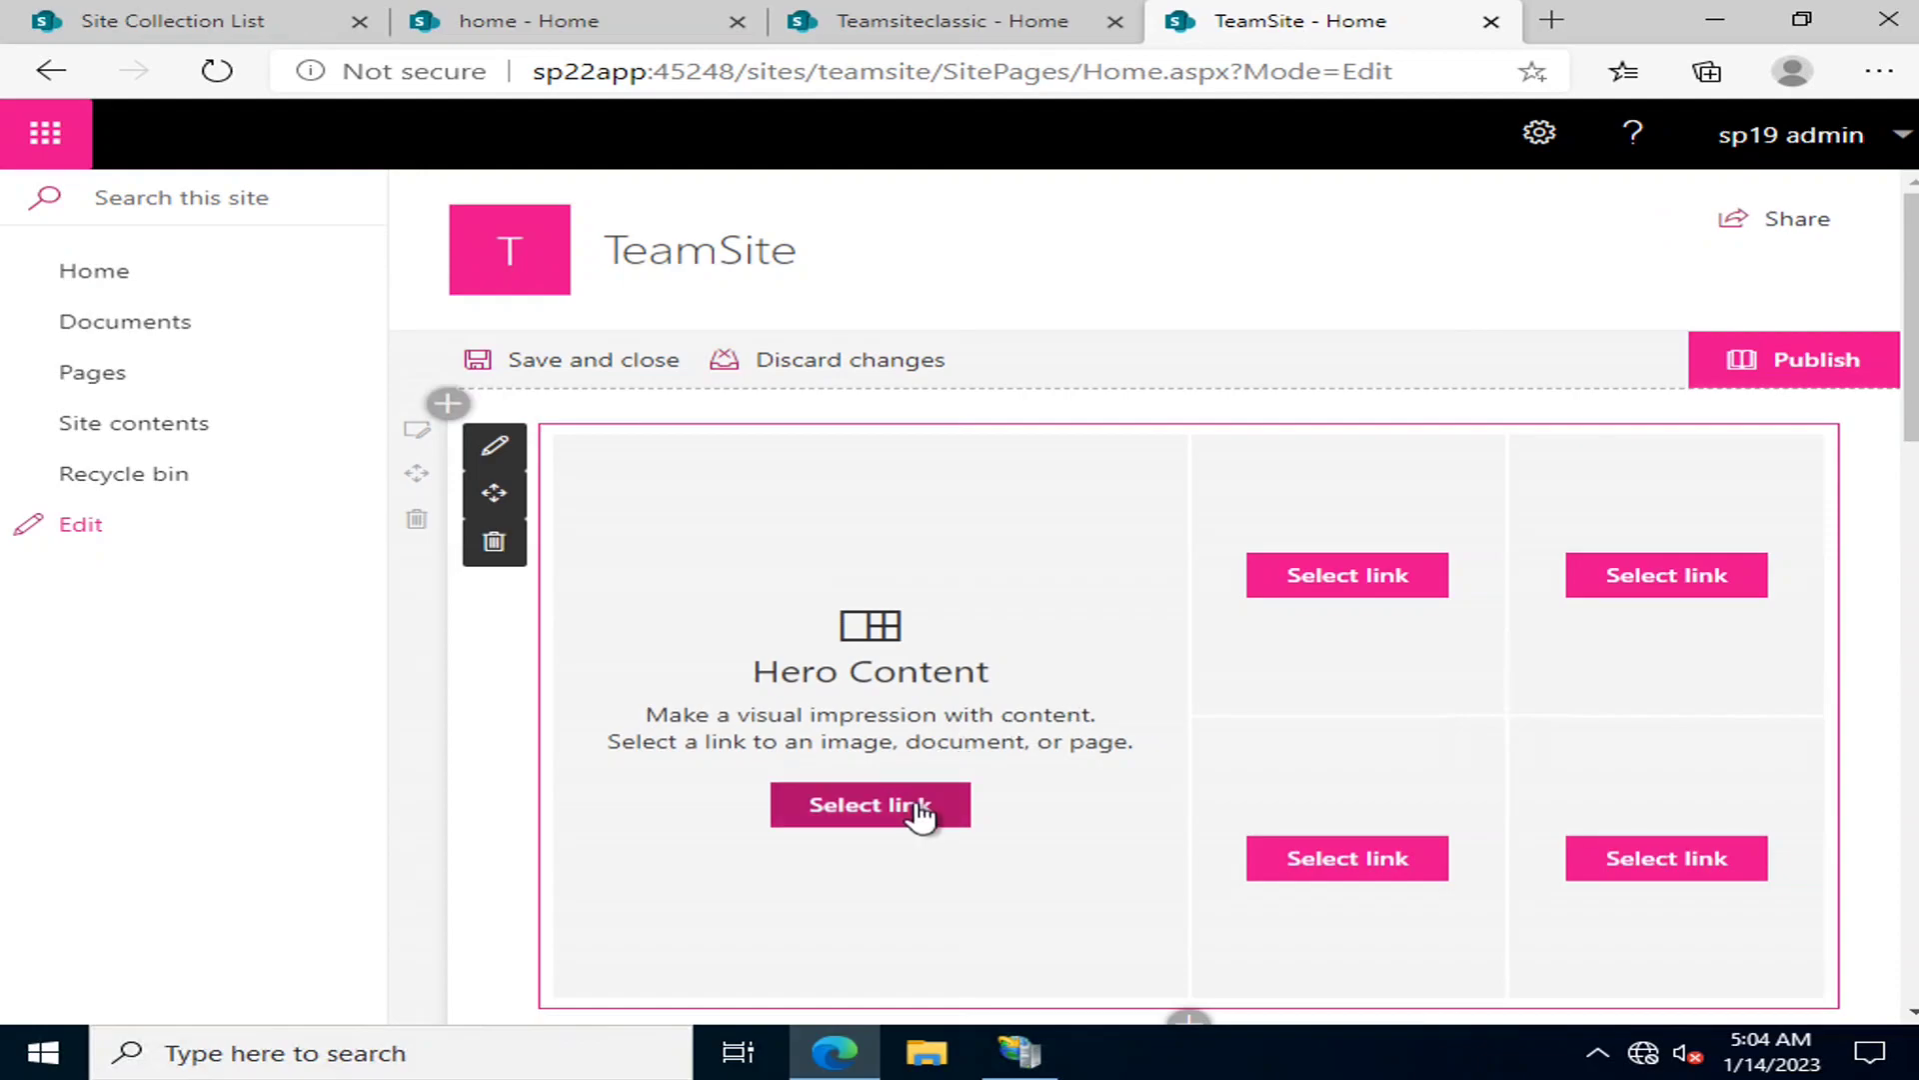
# Open the link picker for the main Hero tile and browse the Site source.
pyautogui.click(889, 678)
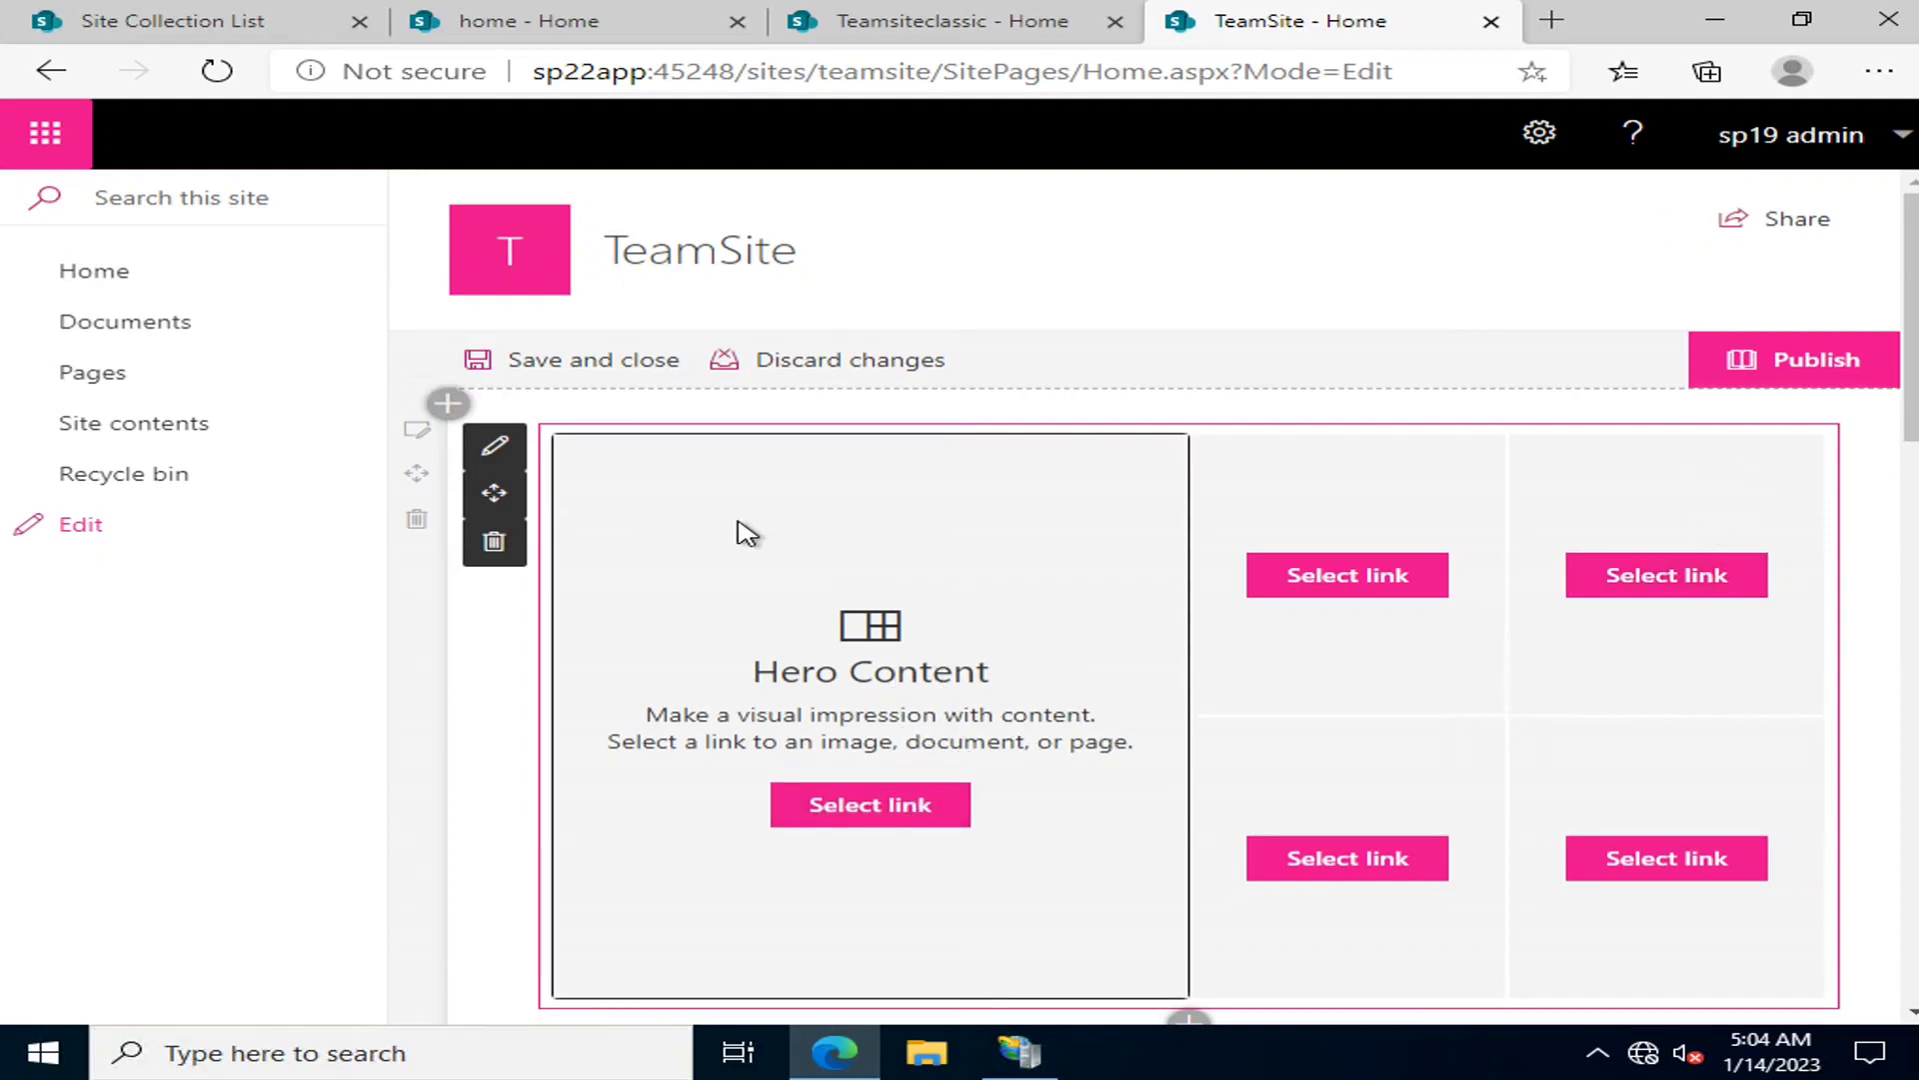
pyautogui.click(910, 816)
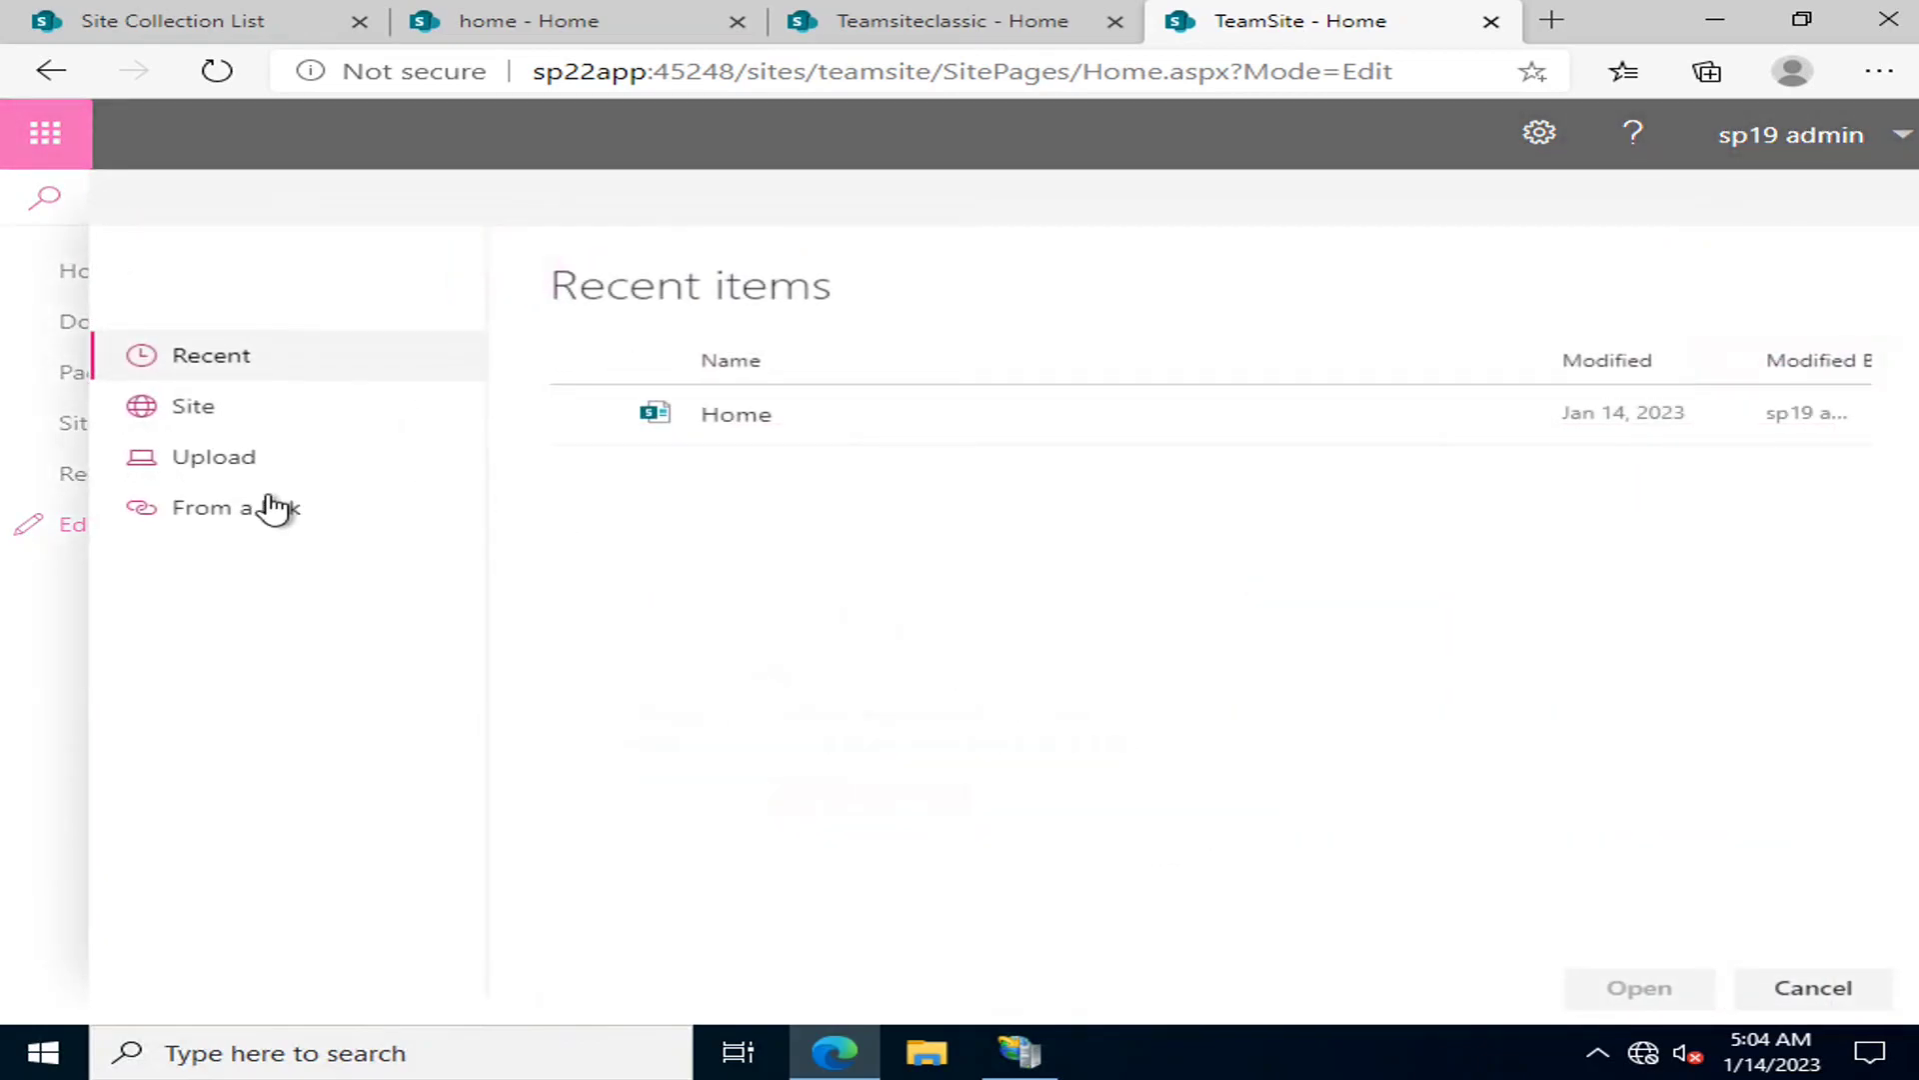
pyautogui.click(200, 410)
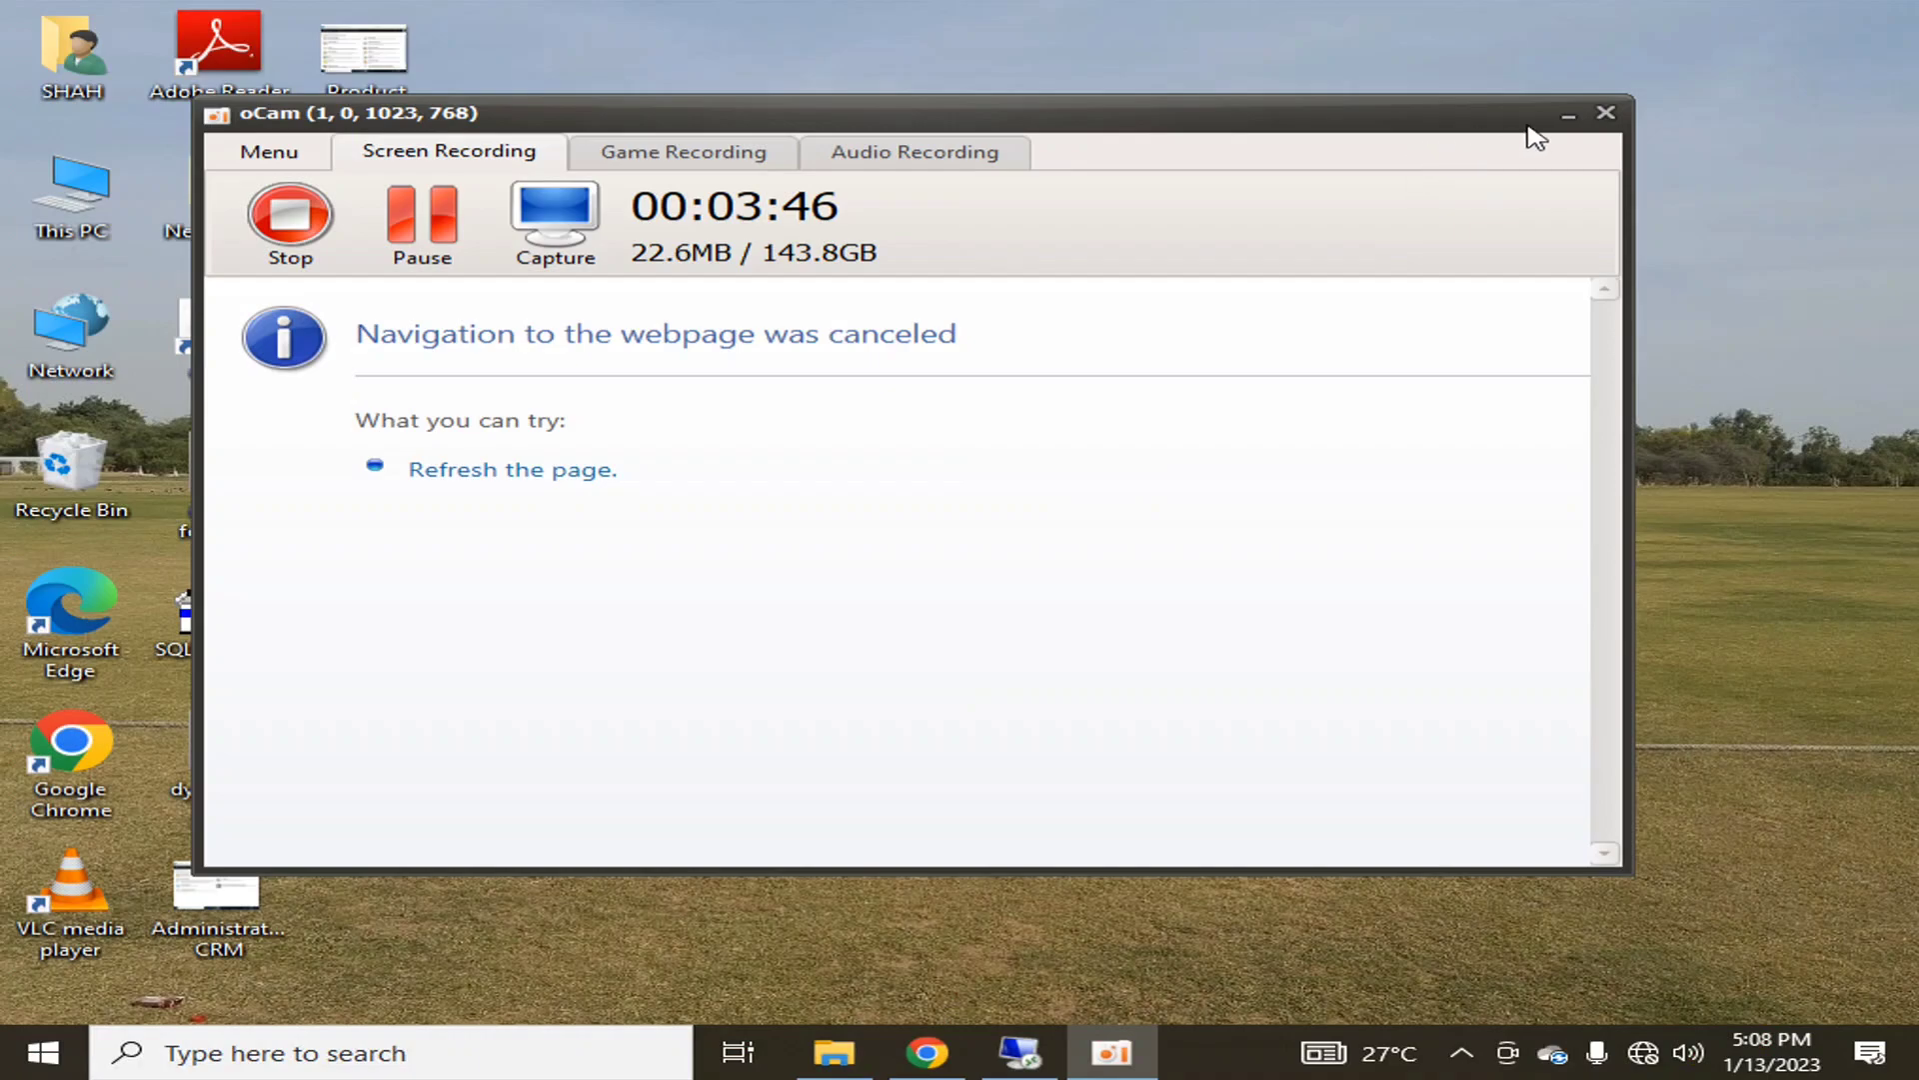
# Open the local desktop's New folder, preview images (8) (7), and copy the images (8) (7), (10), (11) and (12).
pyautogui.click(1568, 116)
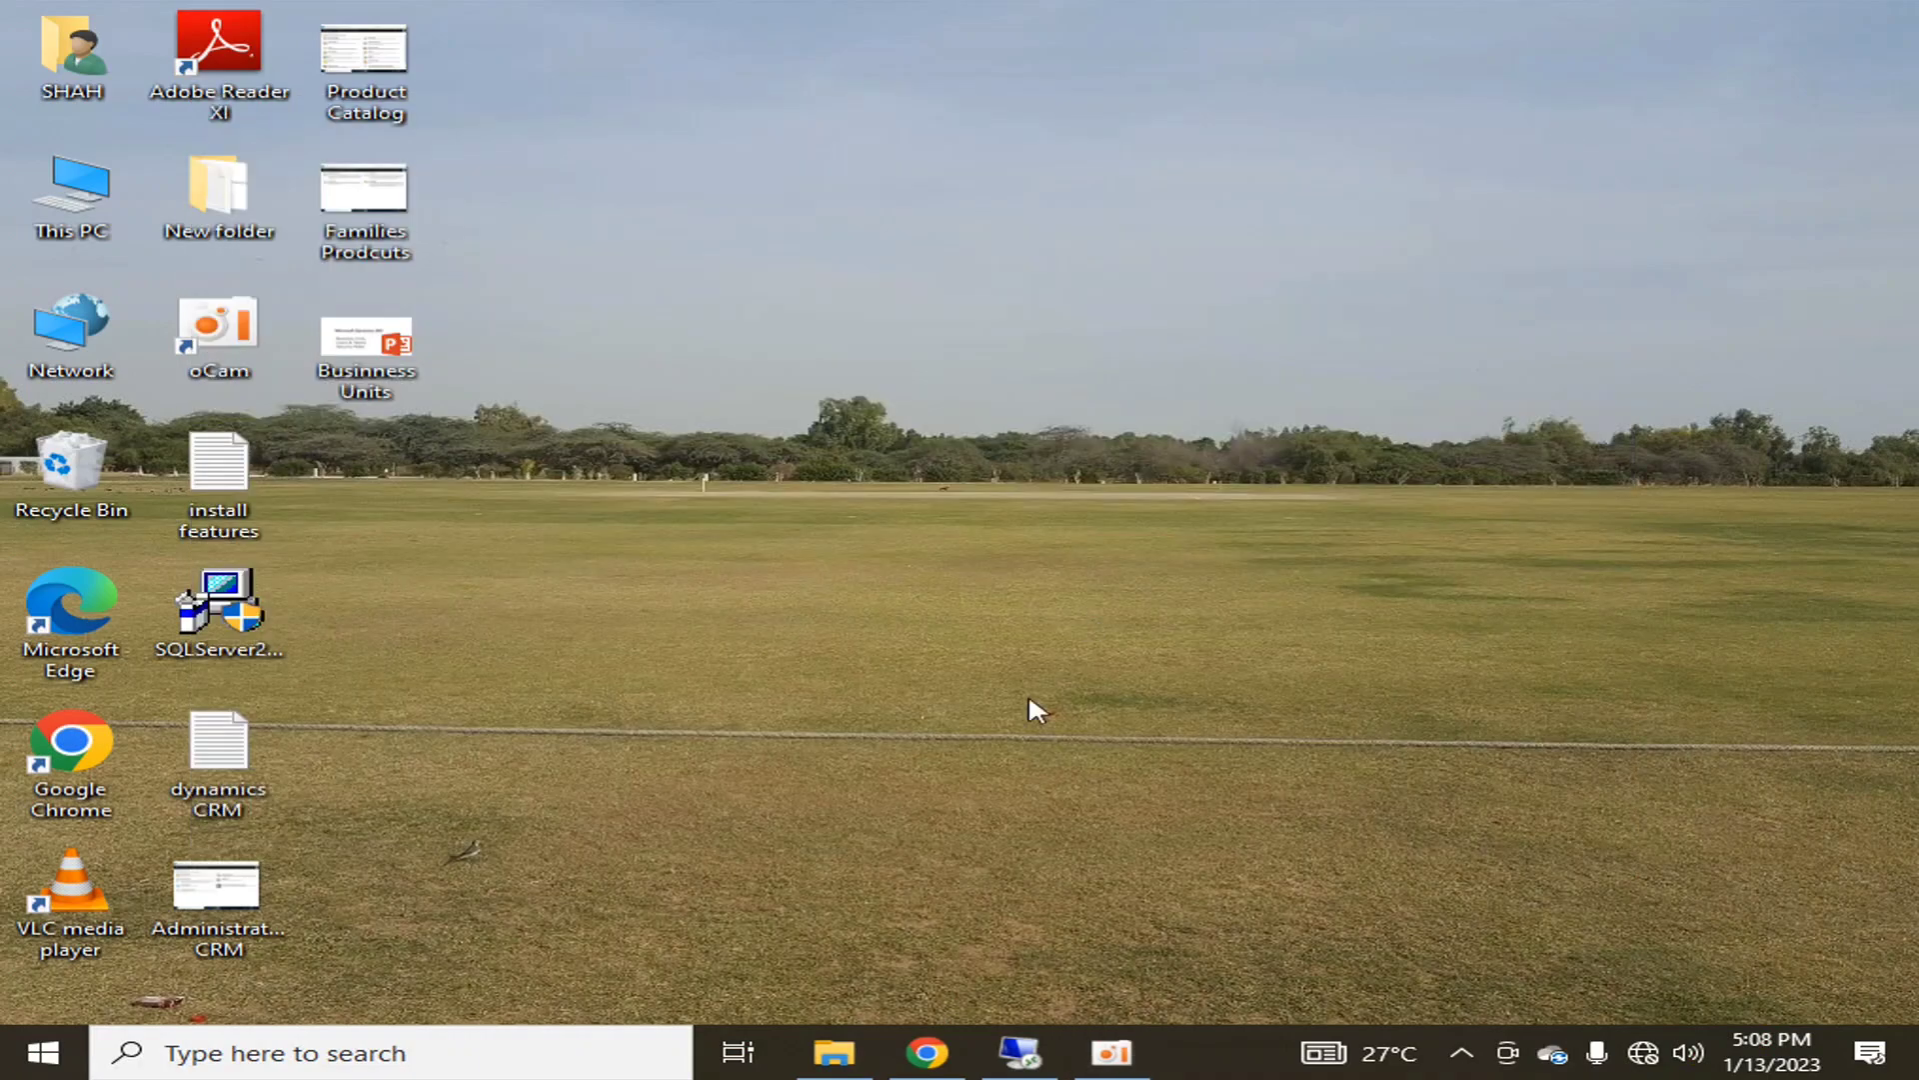
pyautogui.doubleClick(230, 210)
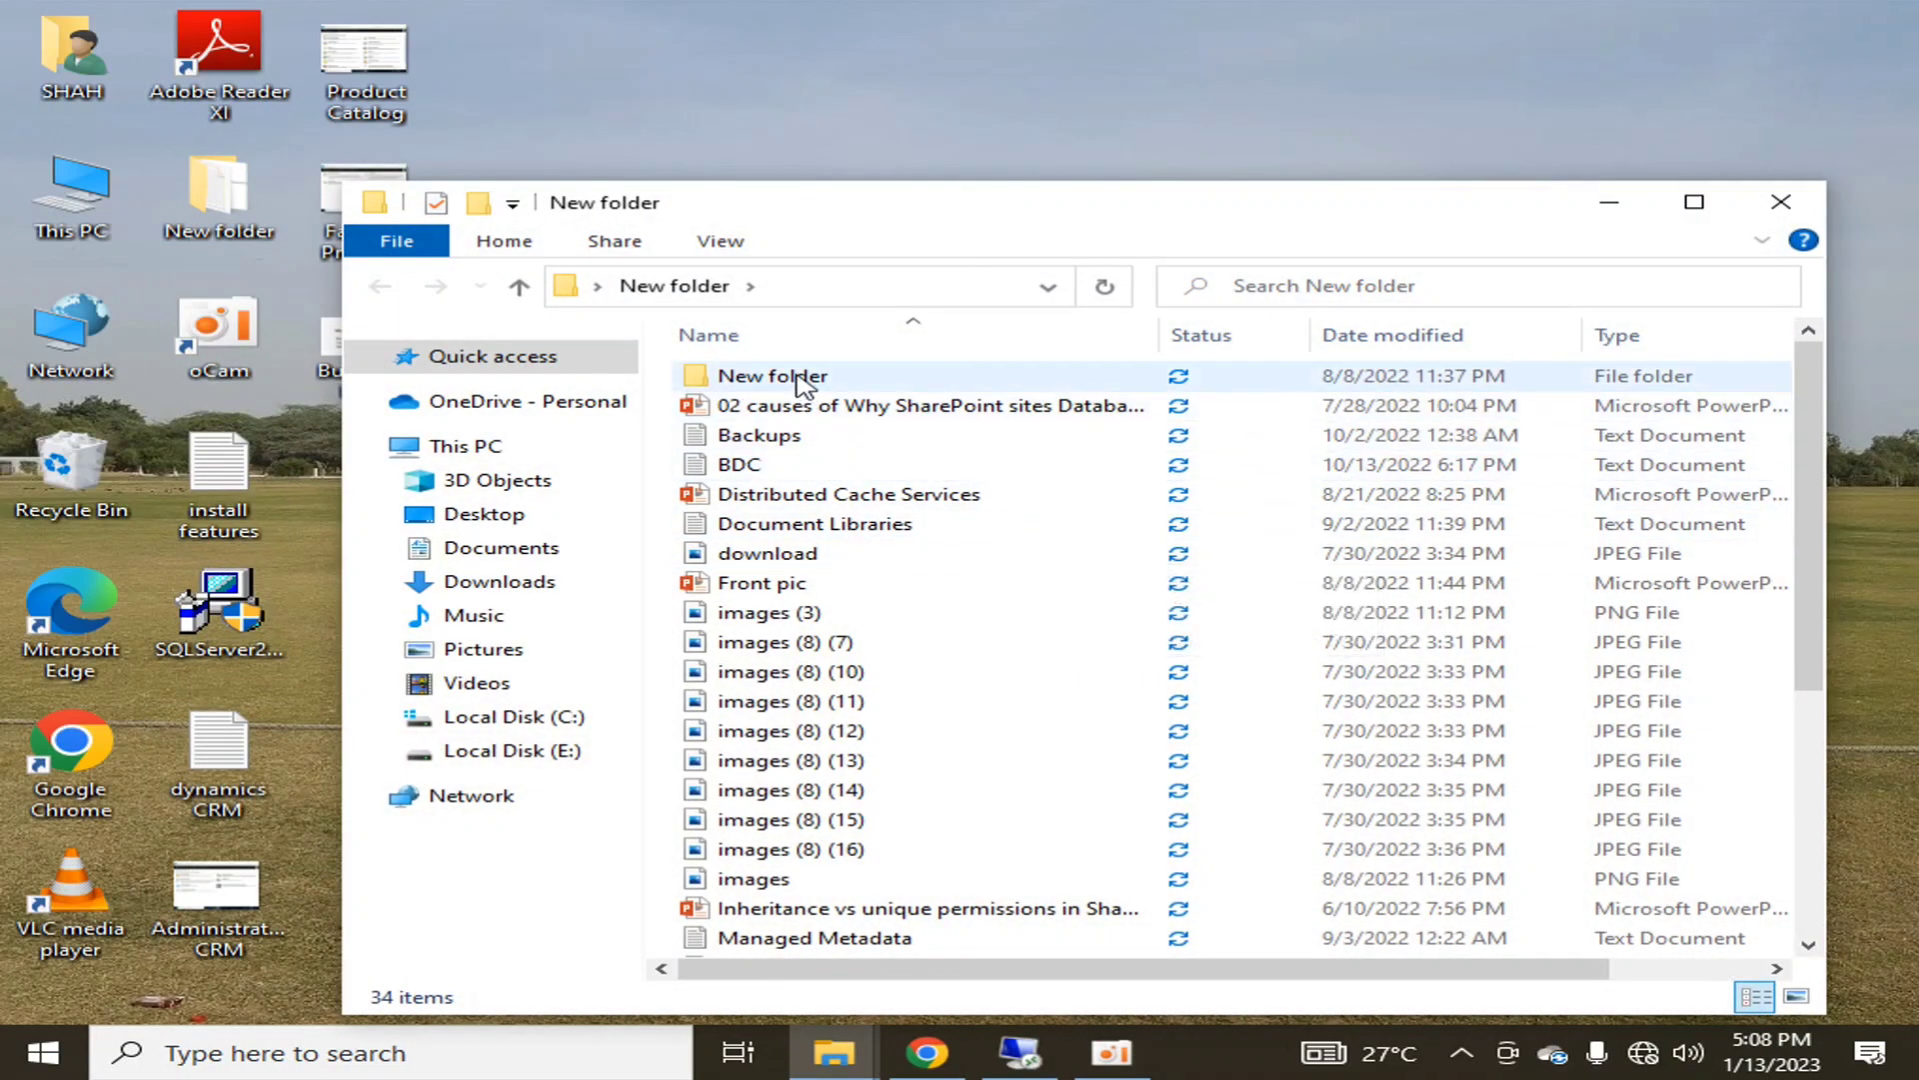
pyautogui.doubleClick(778, 641)
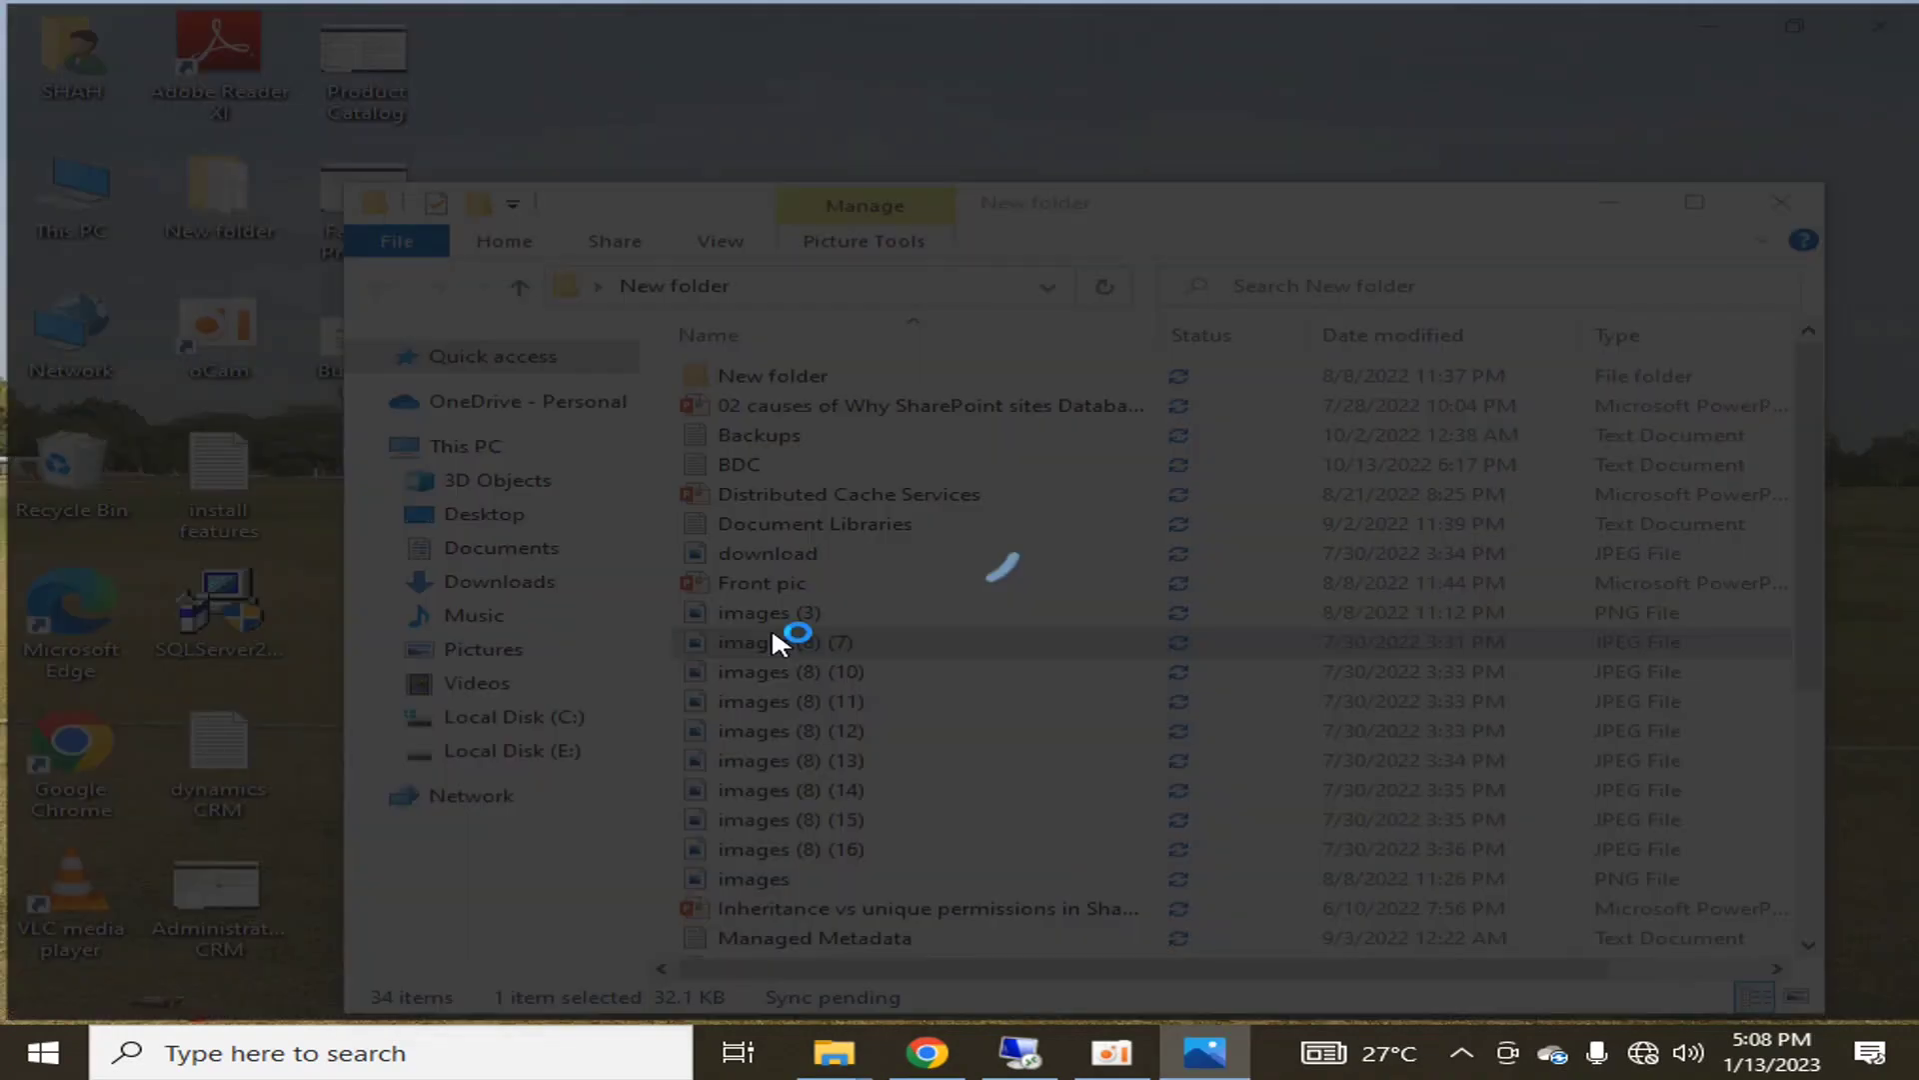
pyautogui.click(1892, 14)
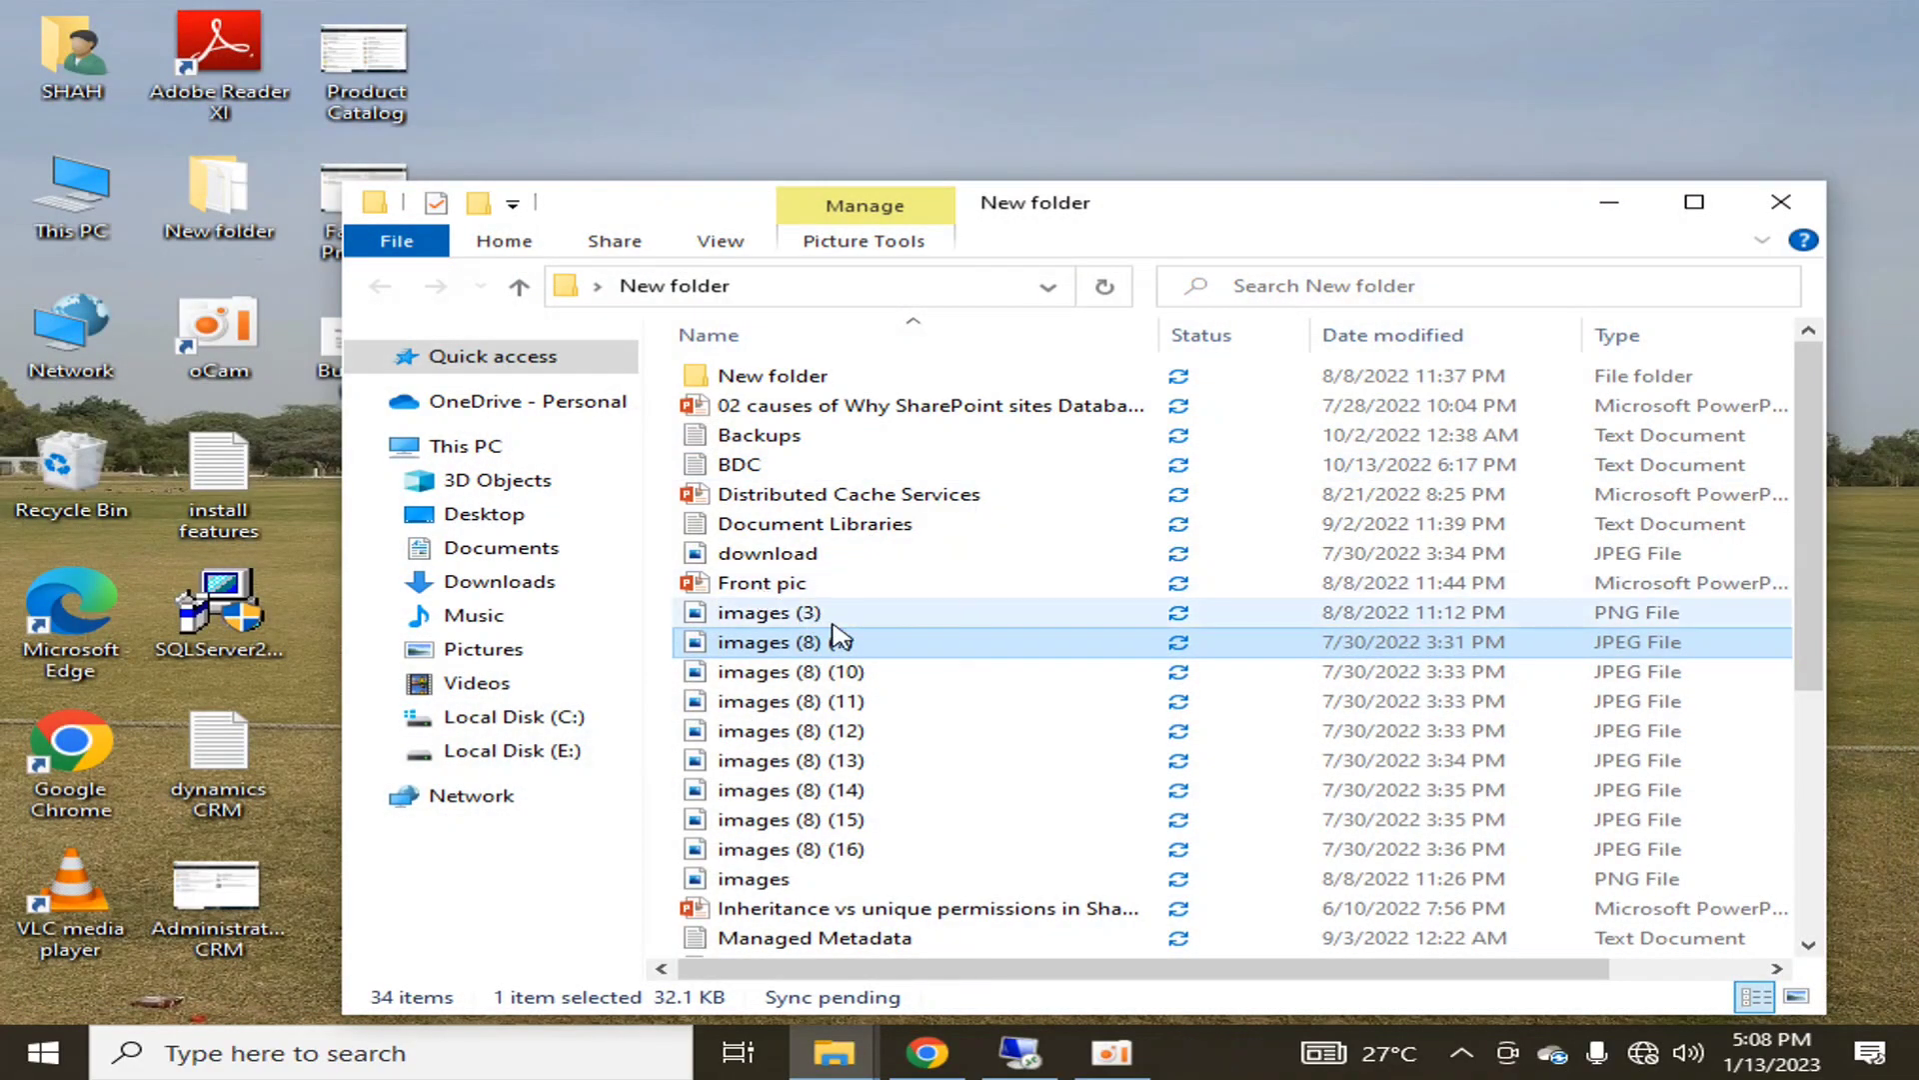
pyautogui.hotkey('shift', 'Down')
pyautogui.hotkey('shift', 'Down')
pyautogui.hotkey('shift', 'Down')
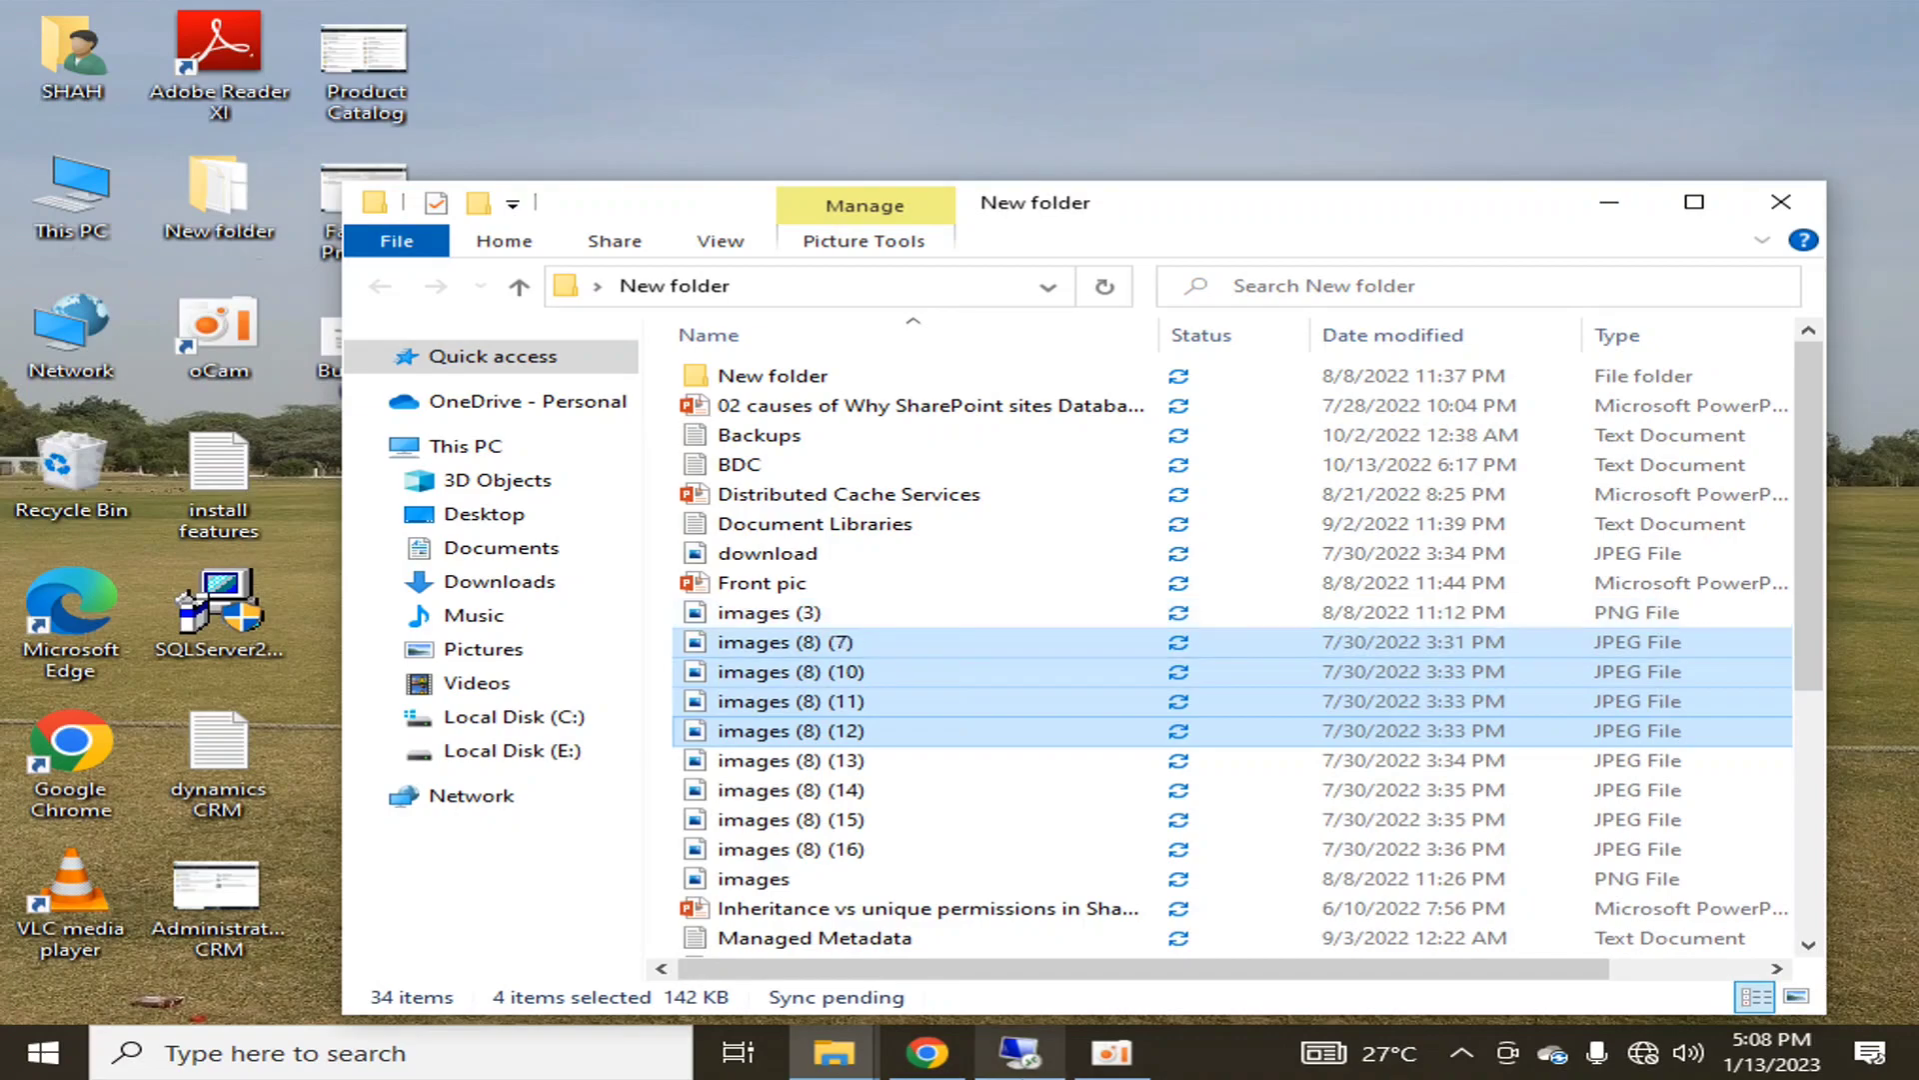
# Switch to the 10.20.30.30 Remote Desktop session and paste the four copied images onto its desktop.
pyautogui.moveTo(997, 1068)
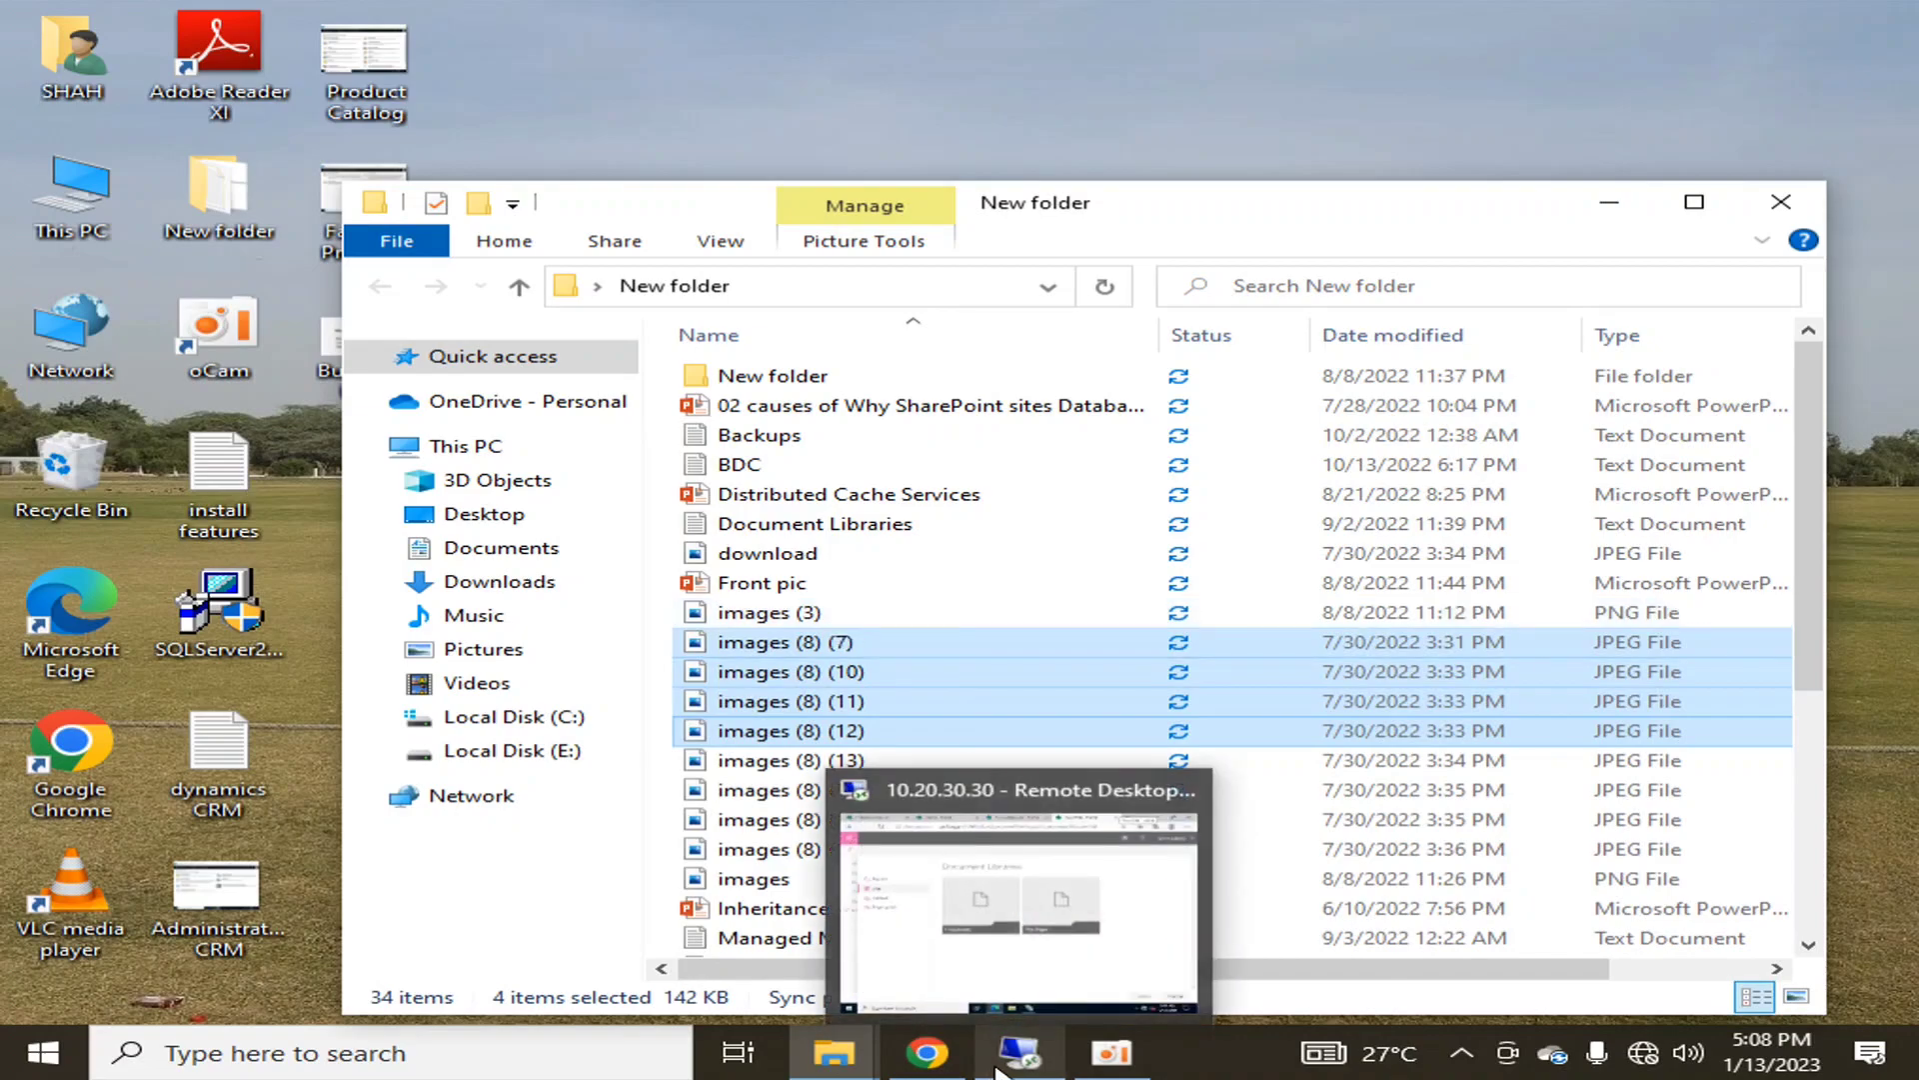
pyautogui.click(1000, 993)
pyautogui.click(1739, 18)
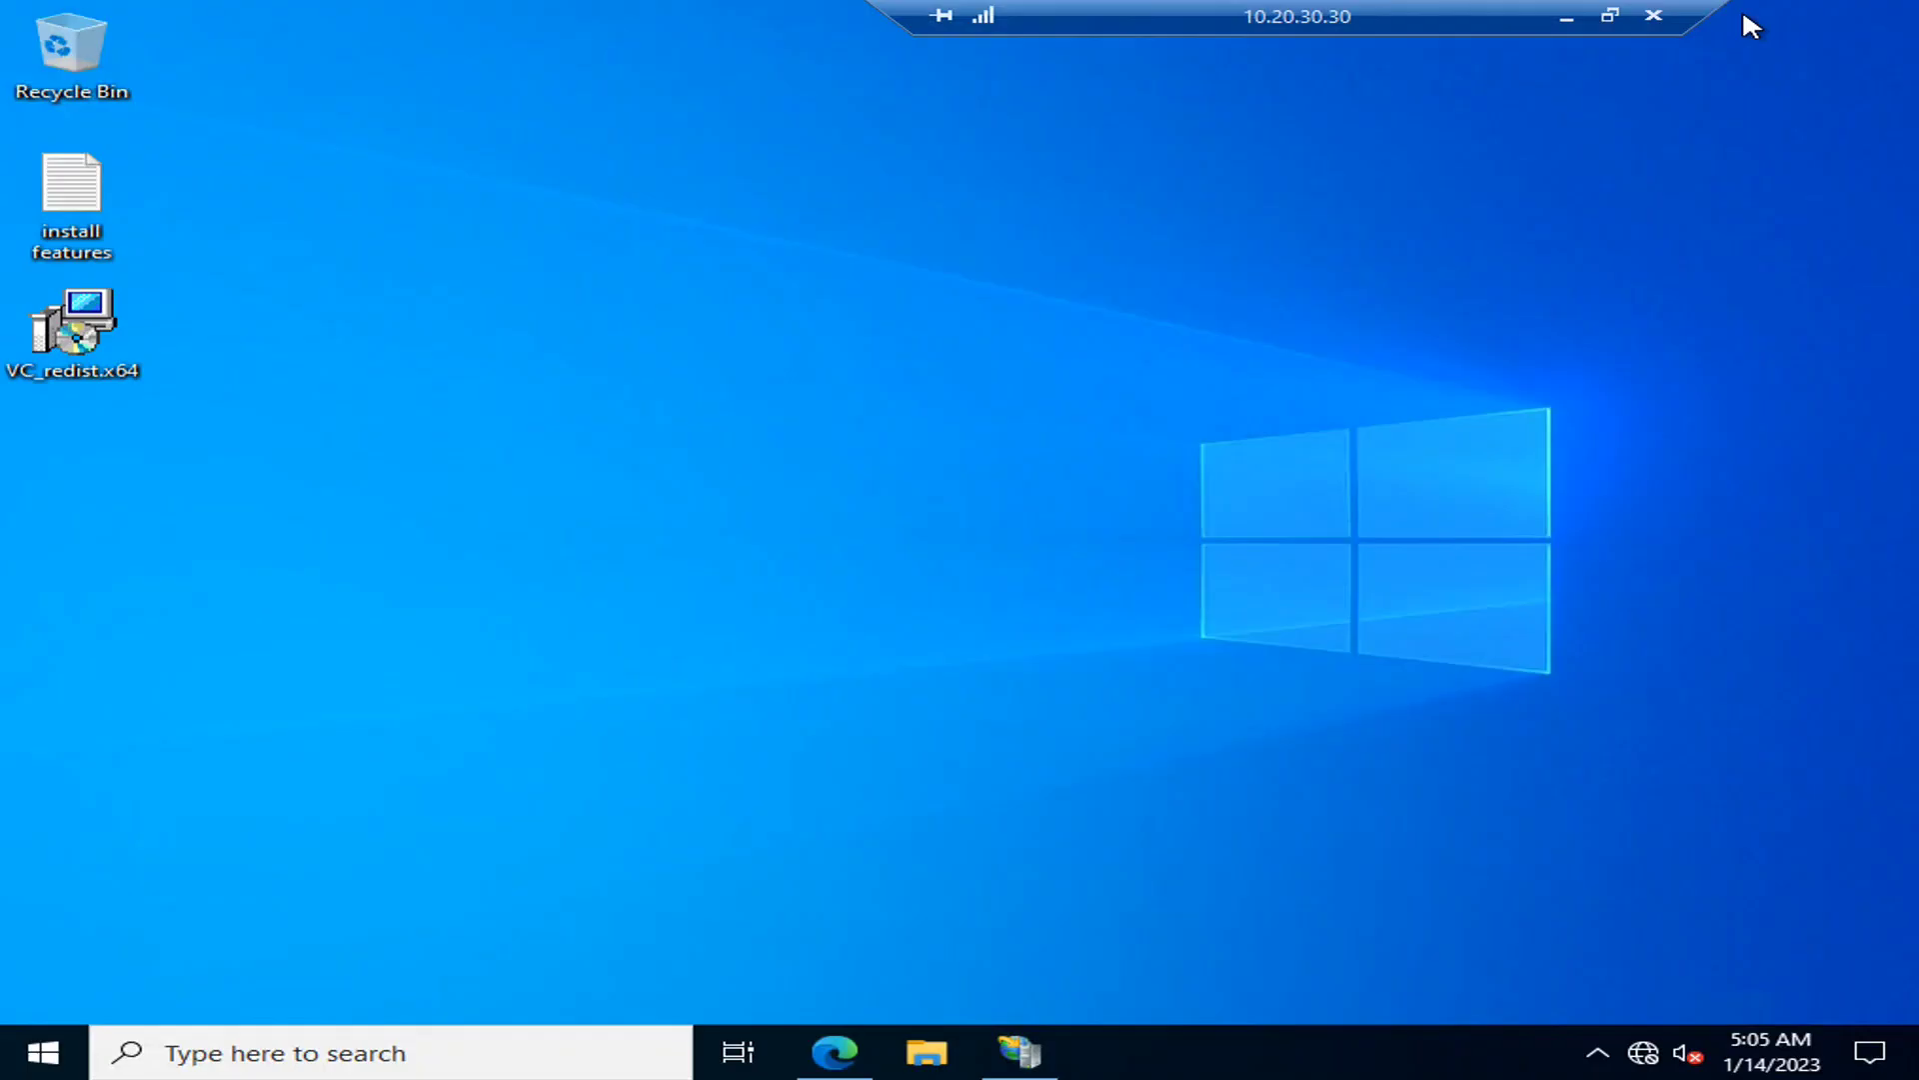
pyautogui.rightClick(699, 441)
pyautogui.click(848, 566)
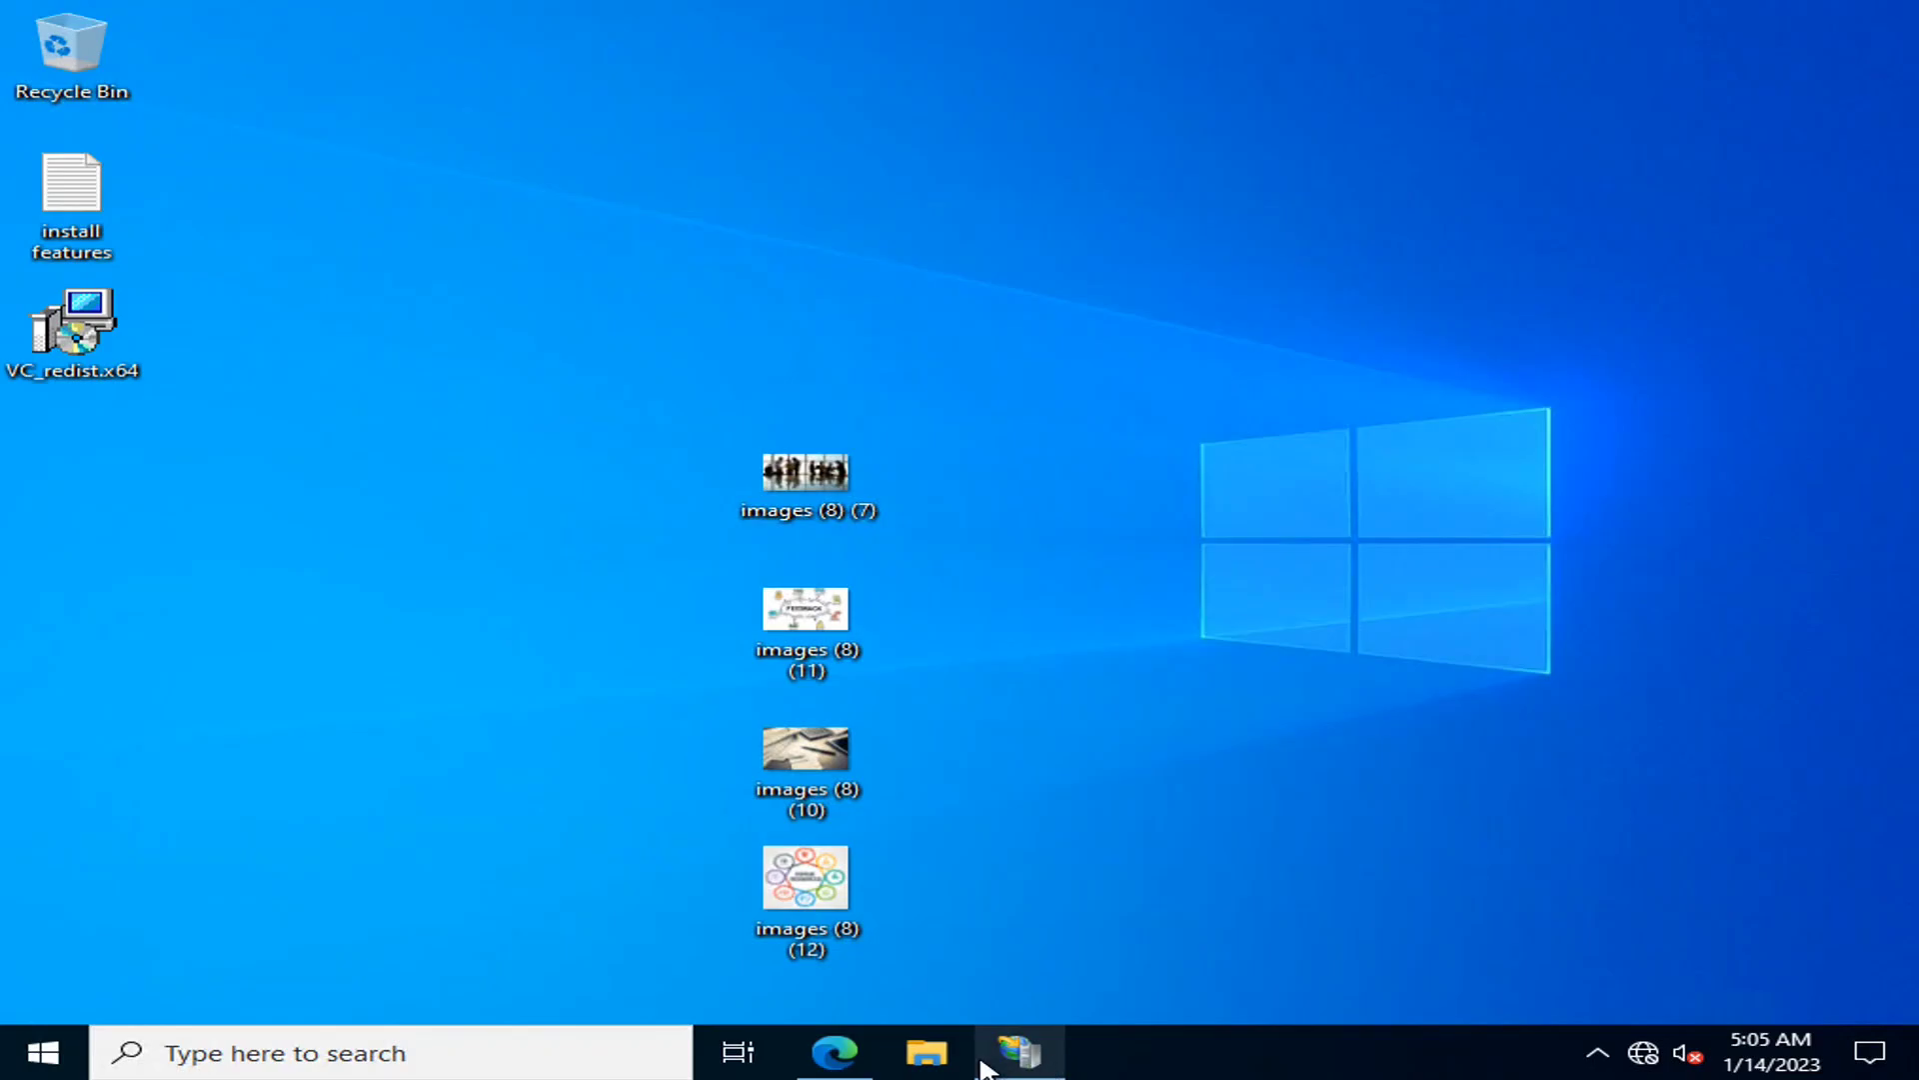
# Return to the TeamSite page in Edge and upload images (8) (7) from the Desktop as the main Hero tile's link.
pyautogui.click(835, 1052)
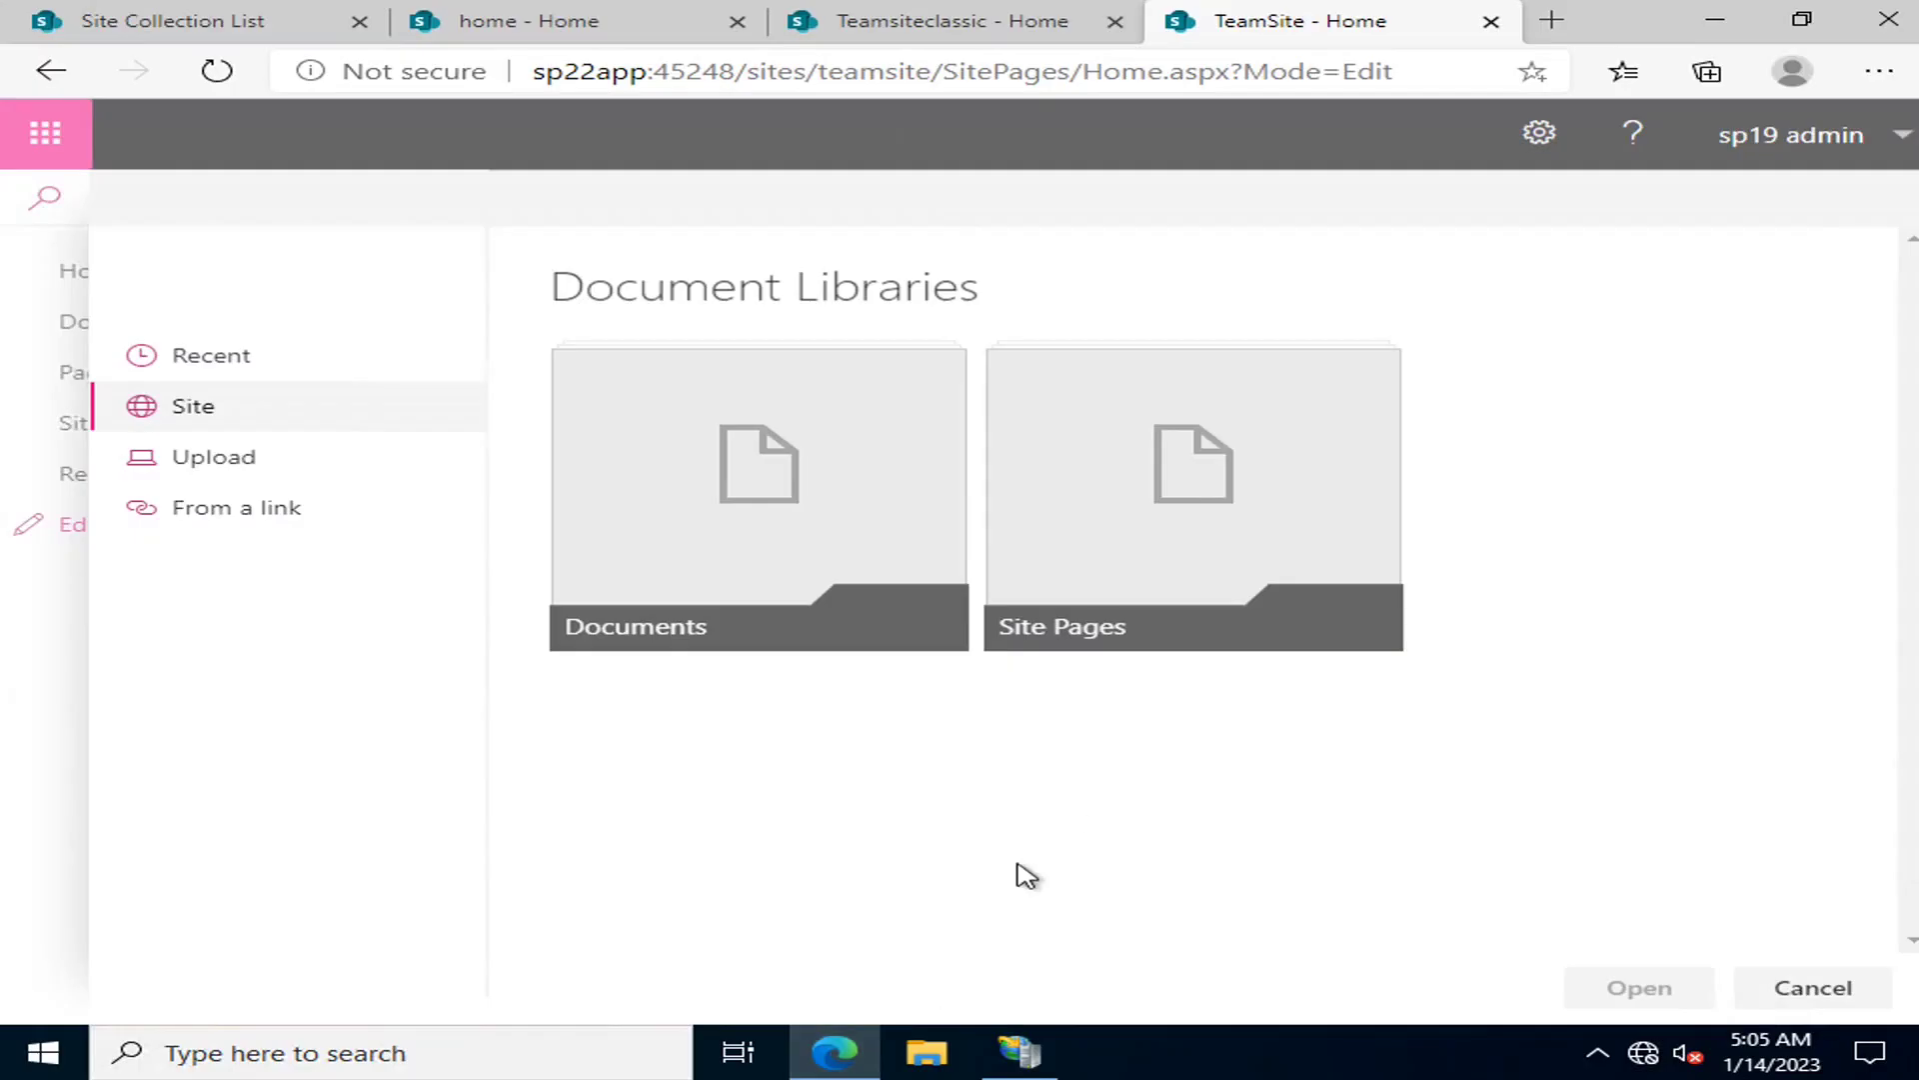
pyautogui.click(263, 521)
pyautogui.click(257, 472)
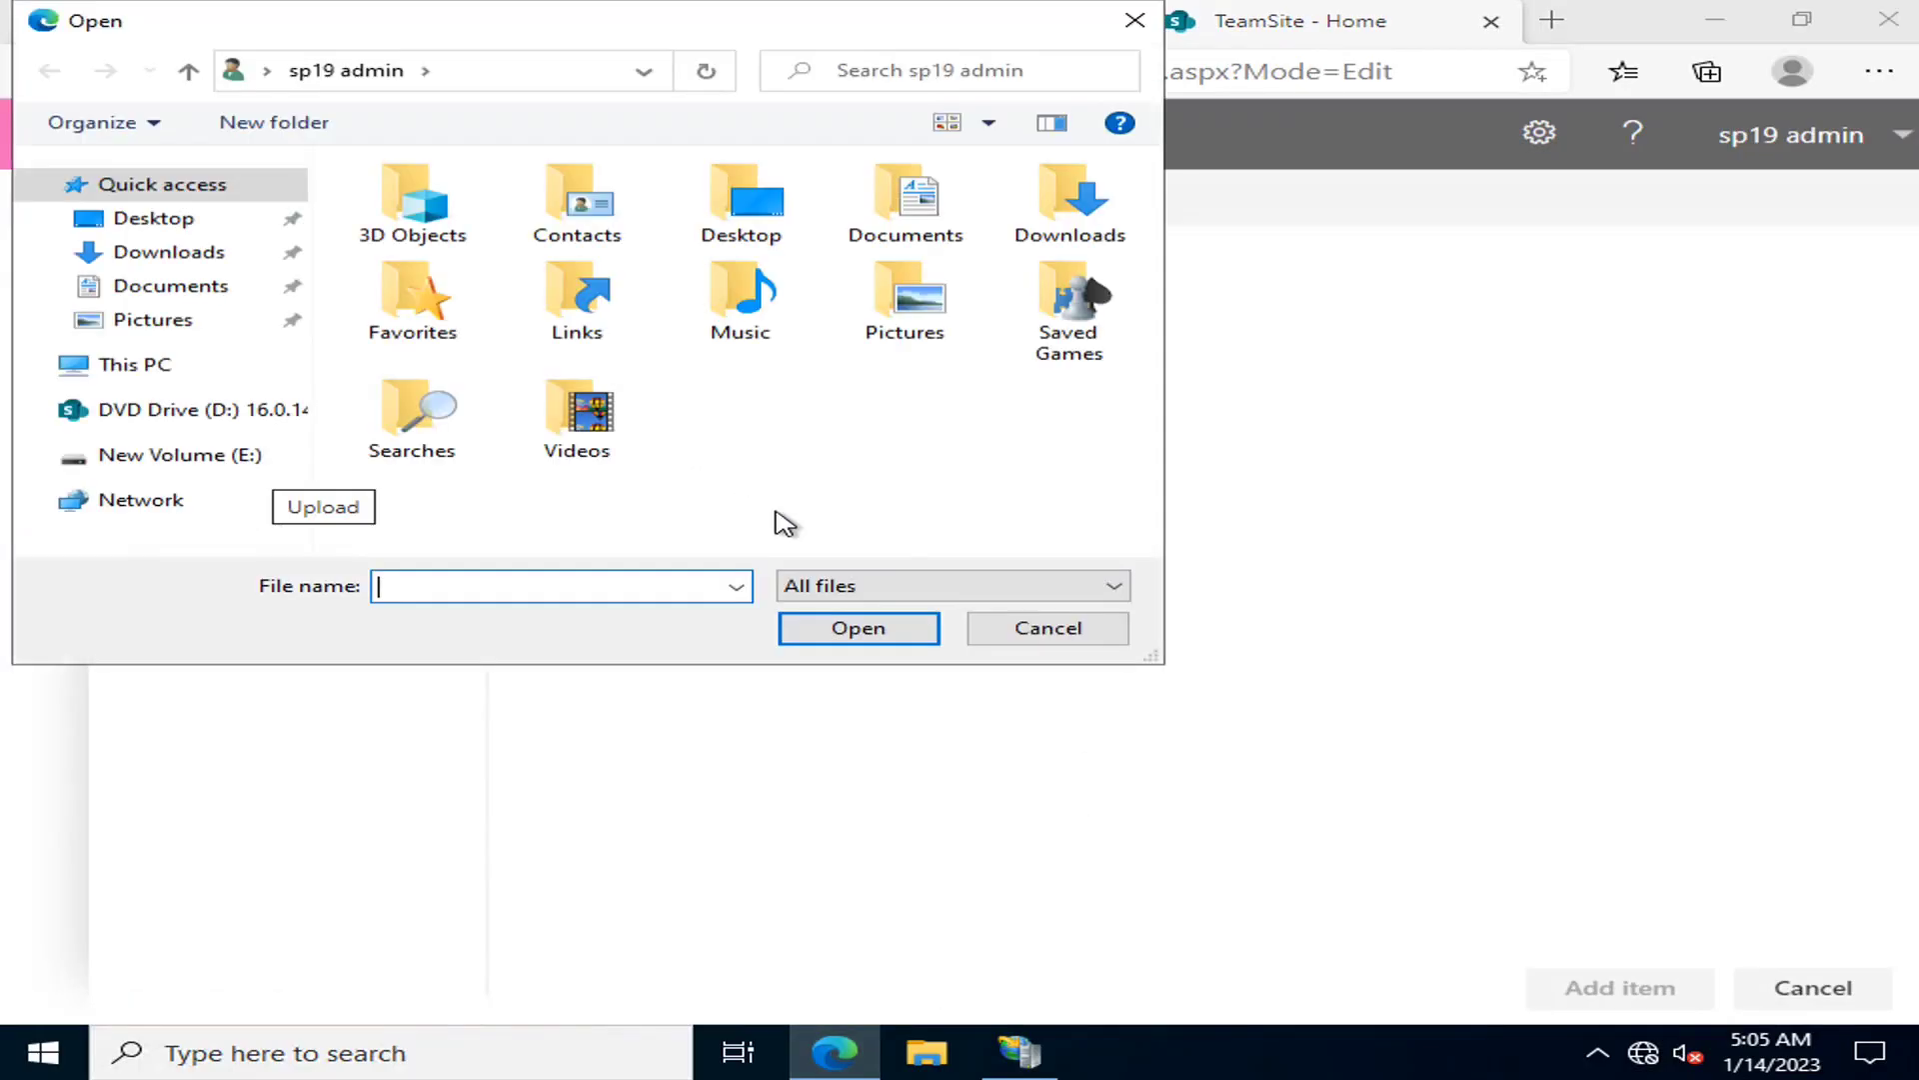
pyautogui.click(160, 222)
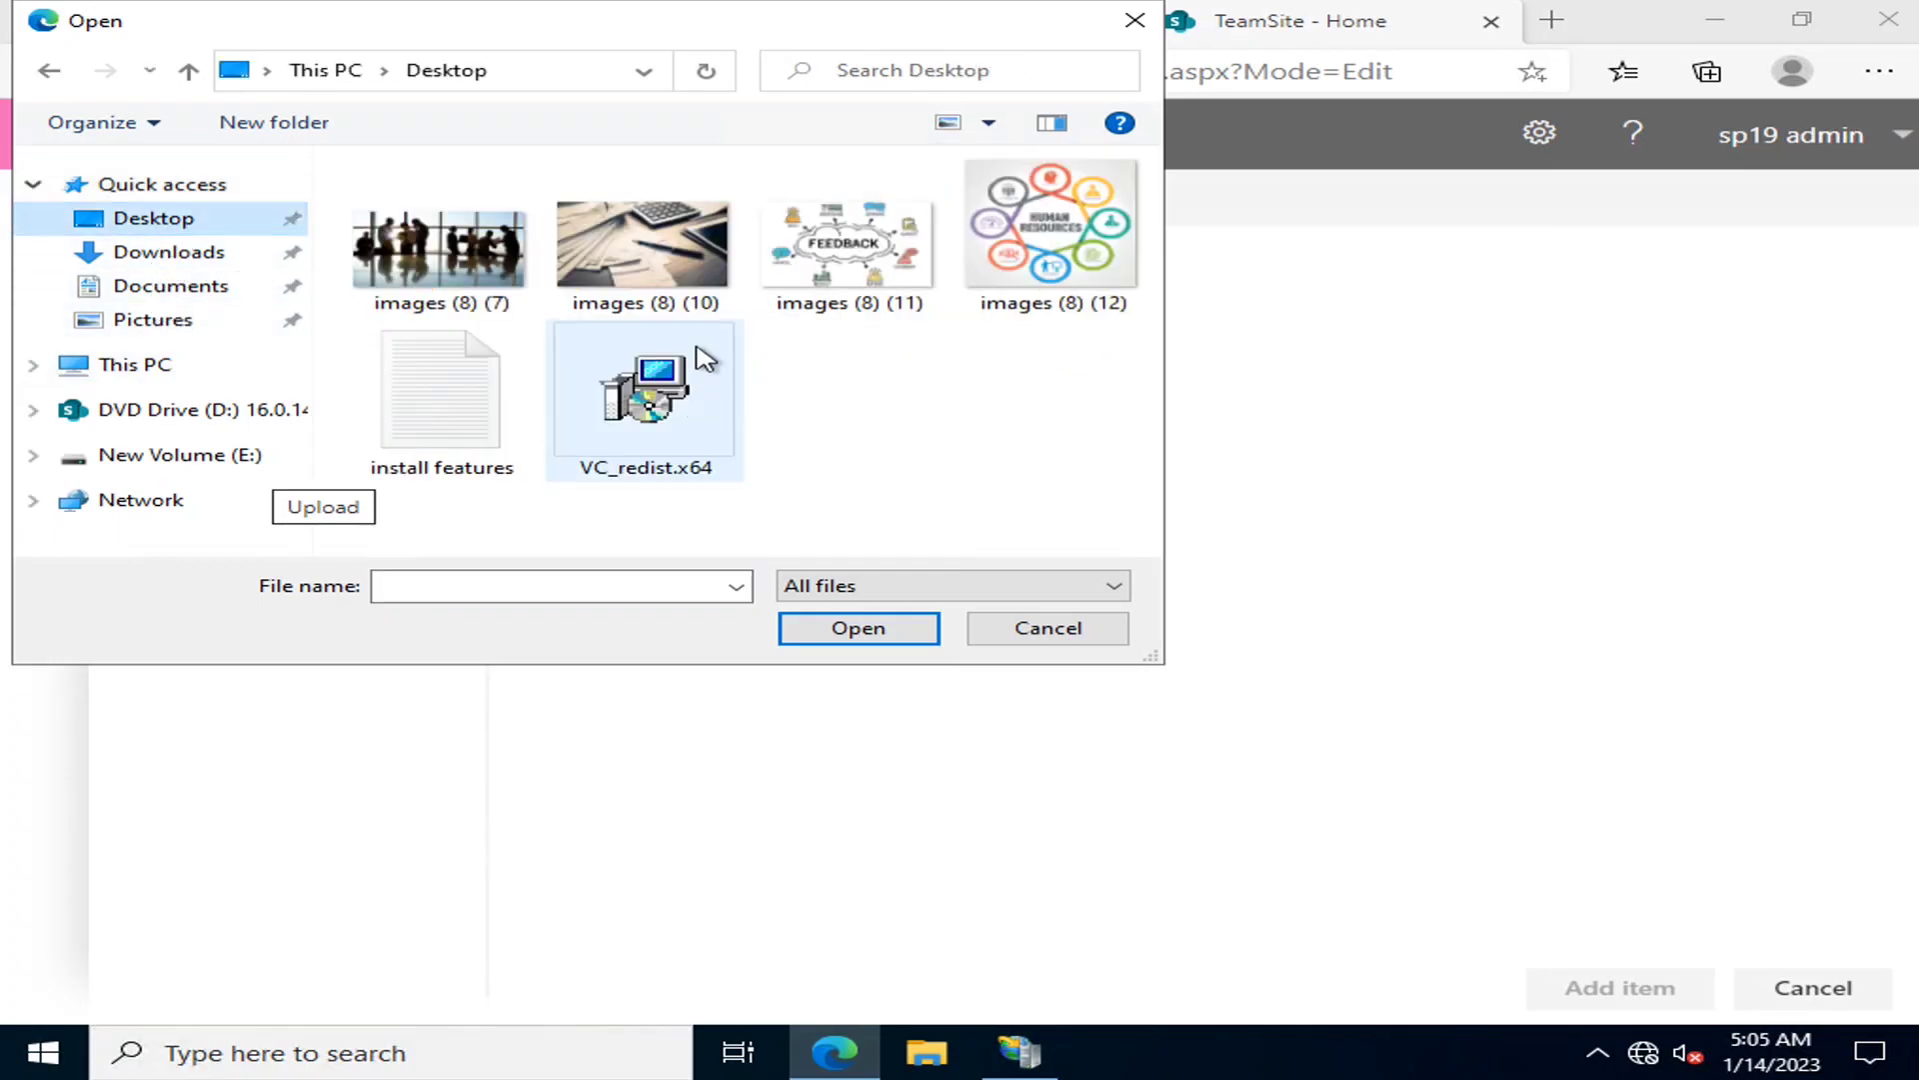
pyautogui.click(462, 258)
pyautogui.click(859, 629)
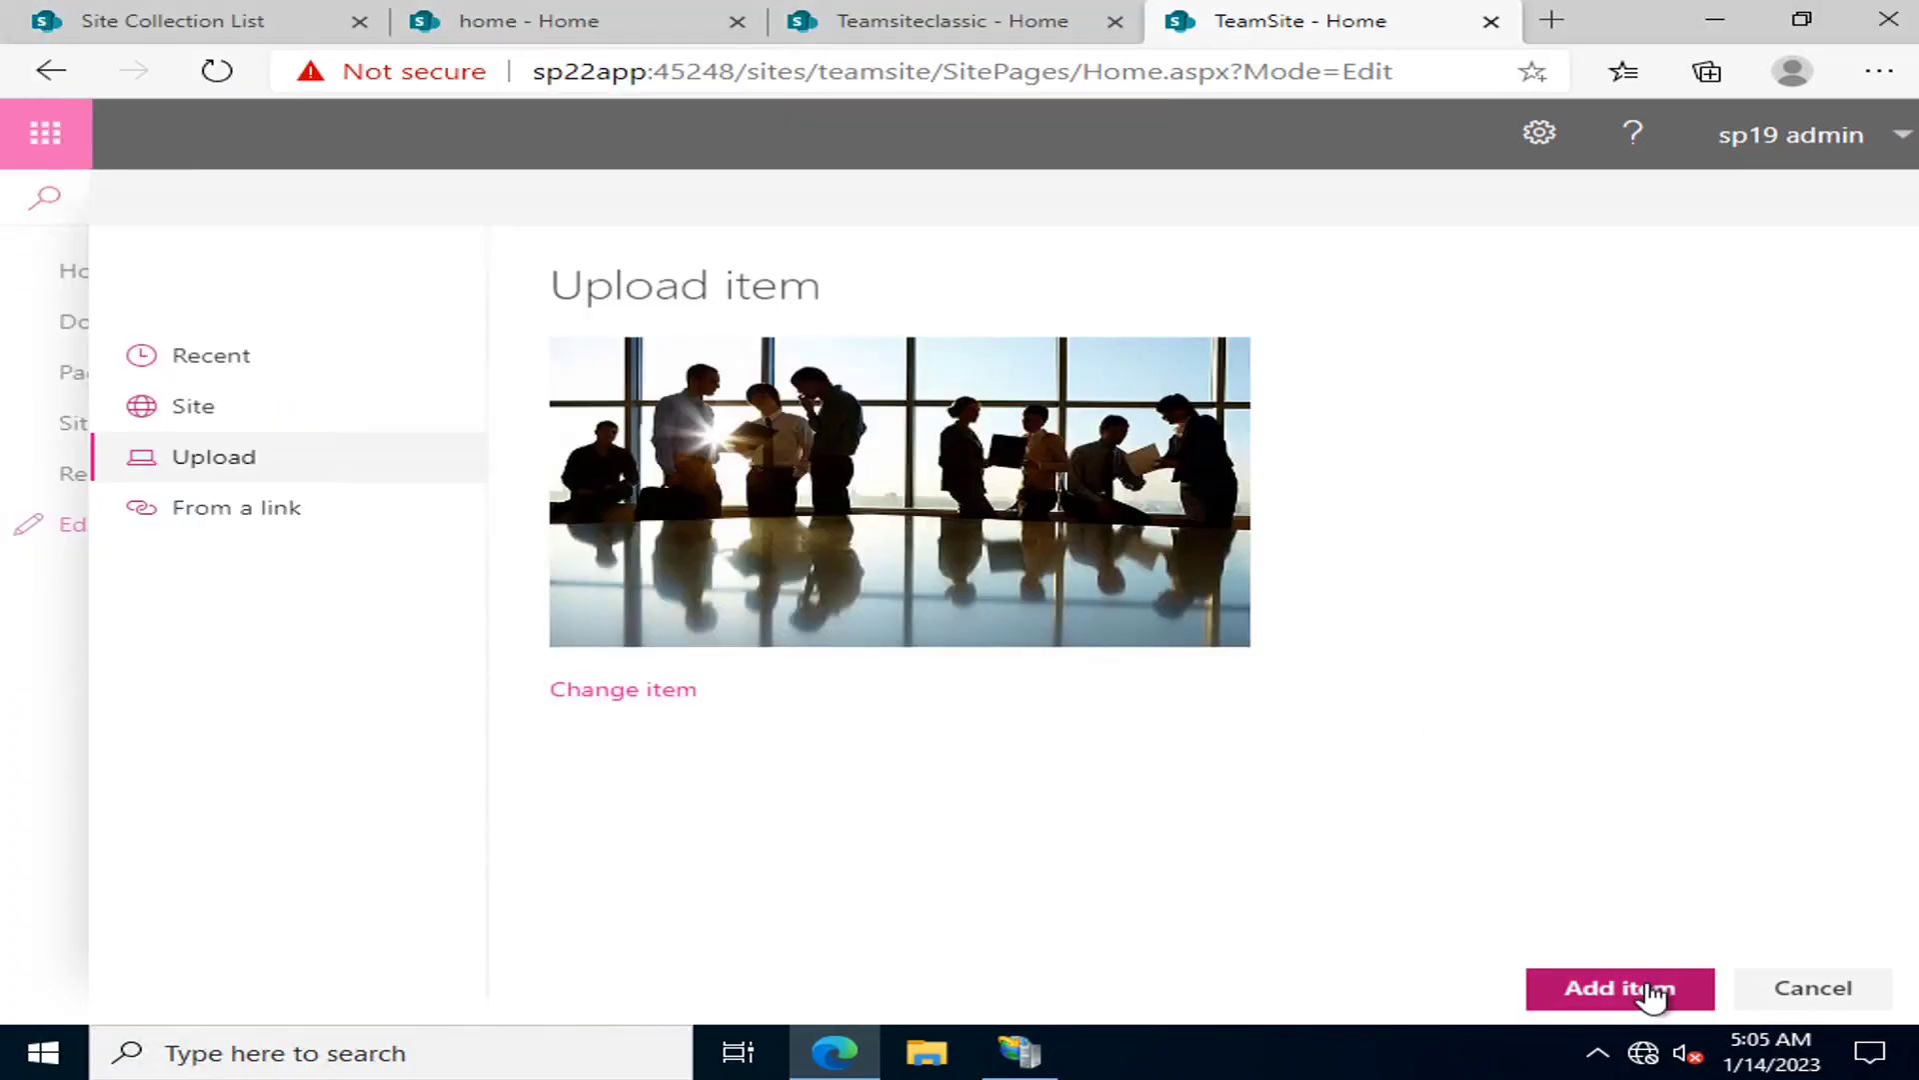
pyautogui.click(1621, 988)
# Upload images (8) (10) as the link of the Hero's first small tile in the upper row and close the Hero properties.
pyautogui.click(1315, 585)
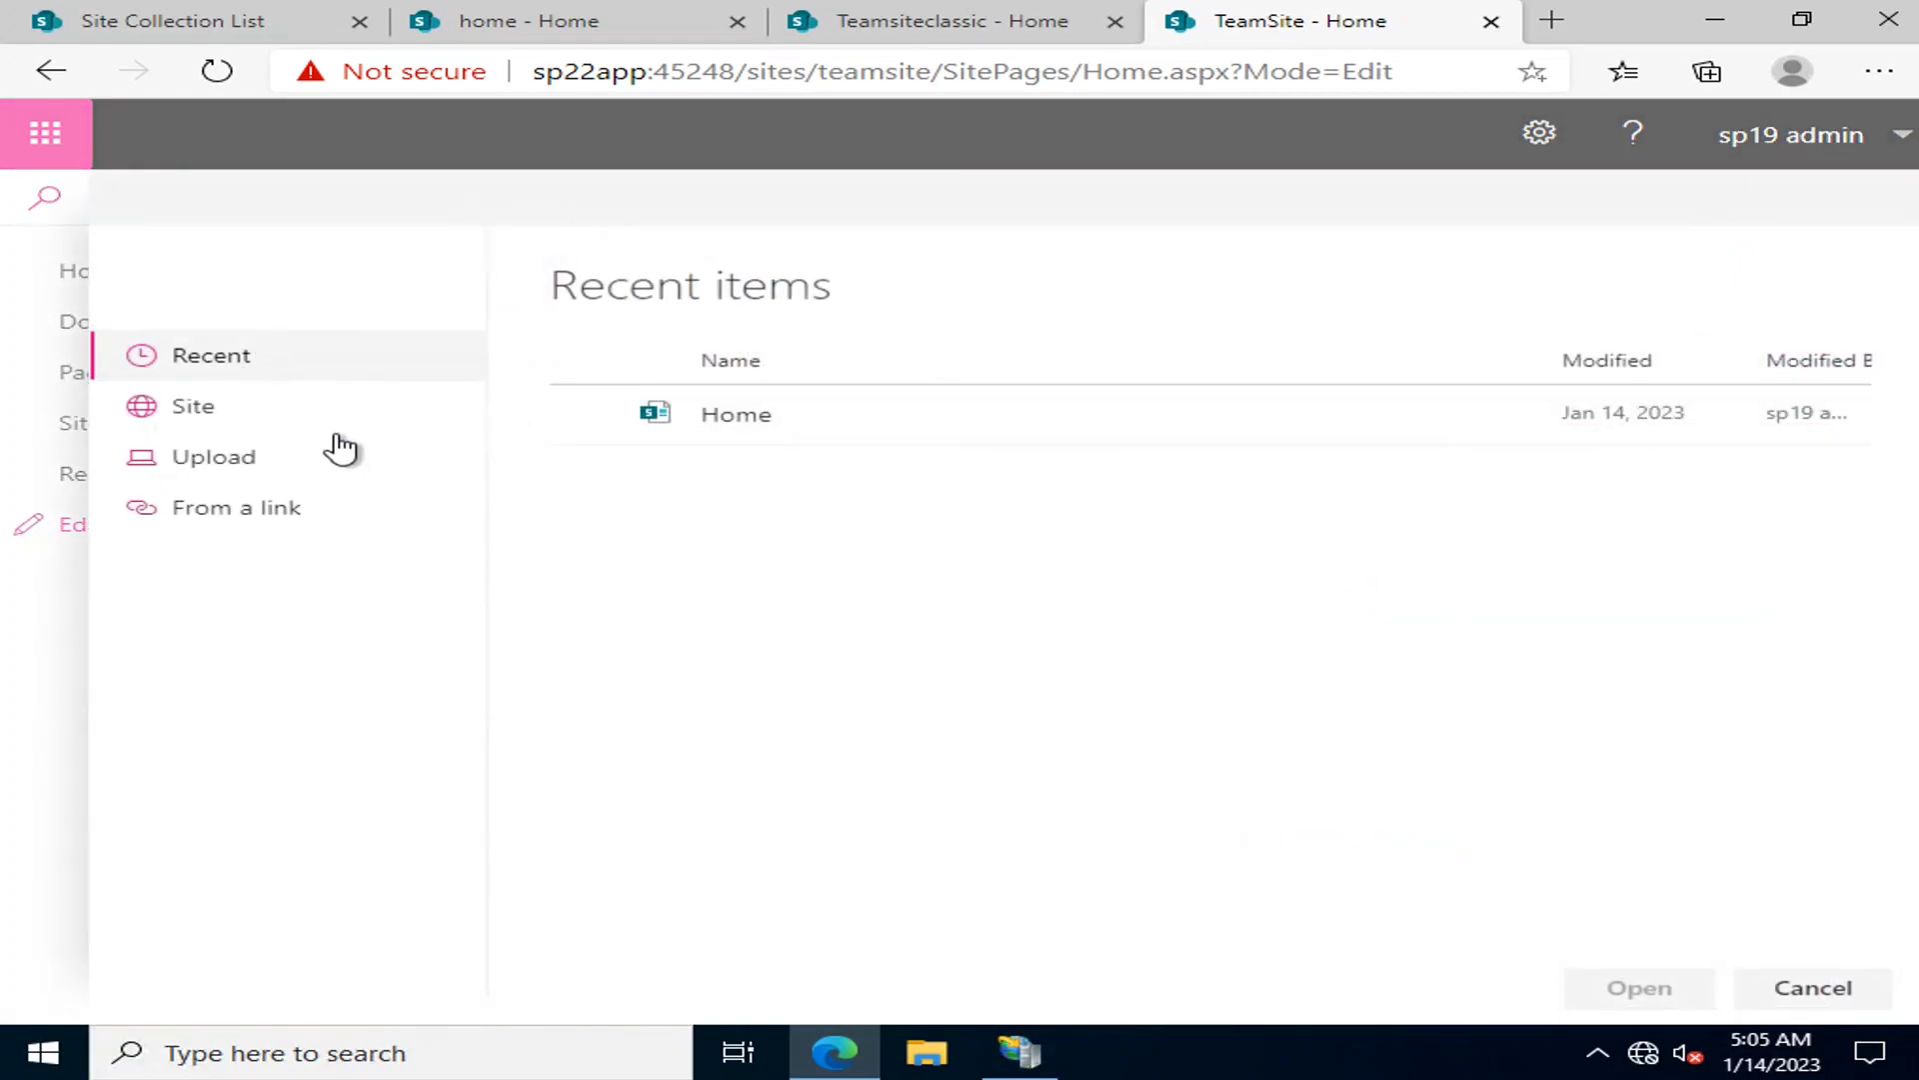
pyautogui.click(240, 450)
pyautogui.click(642, 245)
pyautogui.click(858, 627)
pyautogui.click(1664, 992)
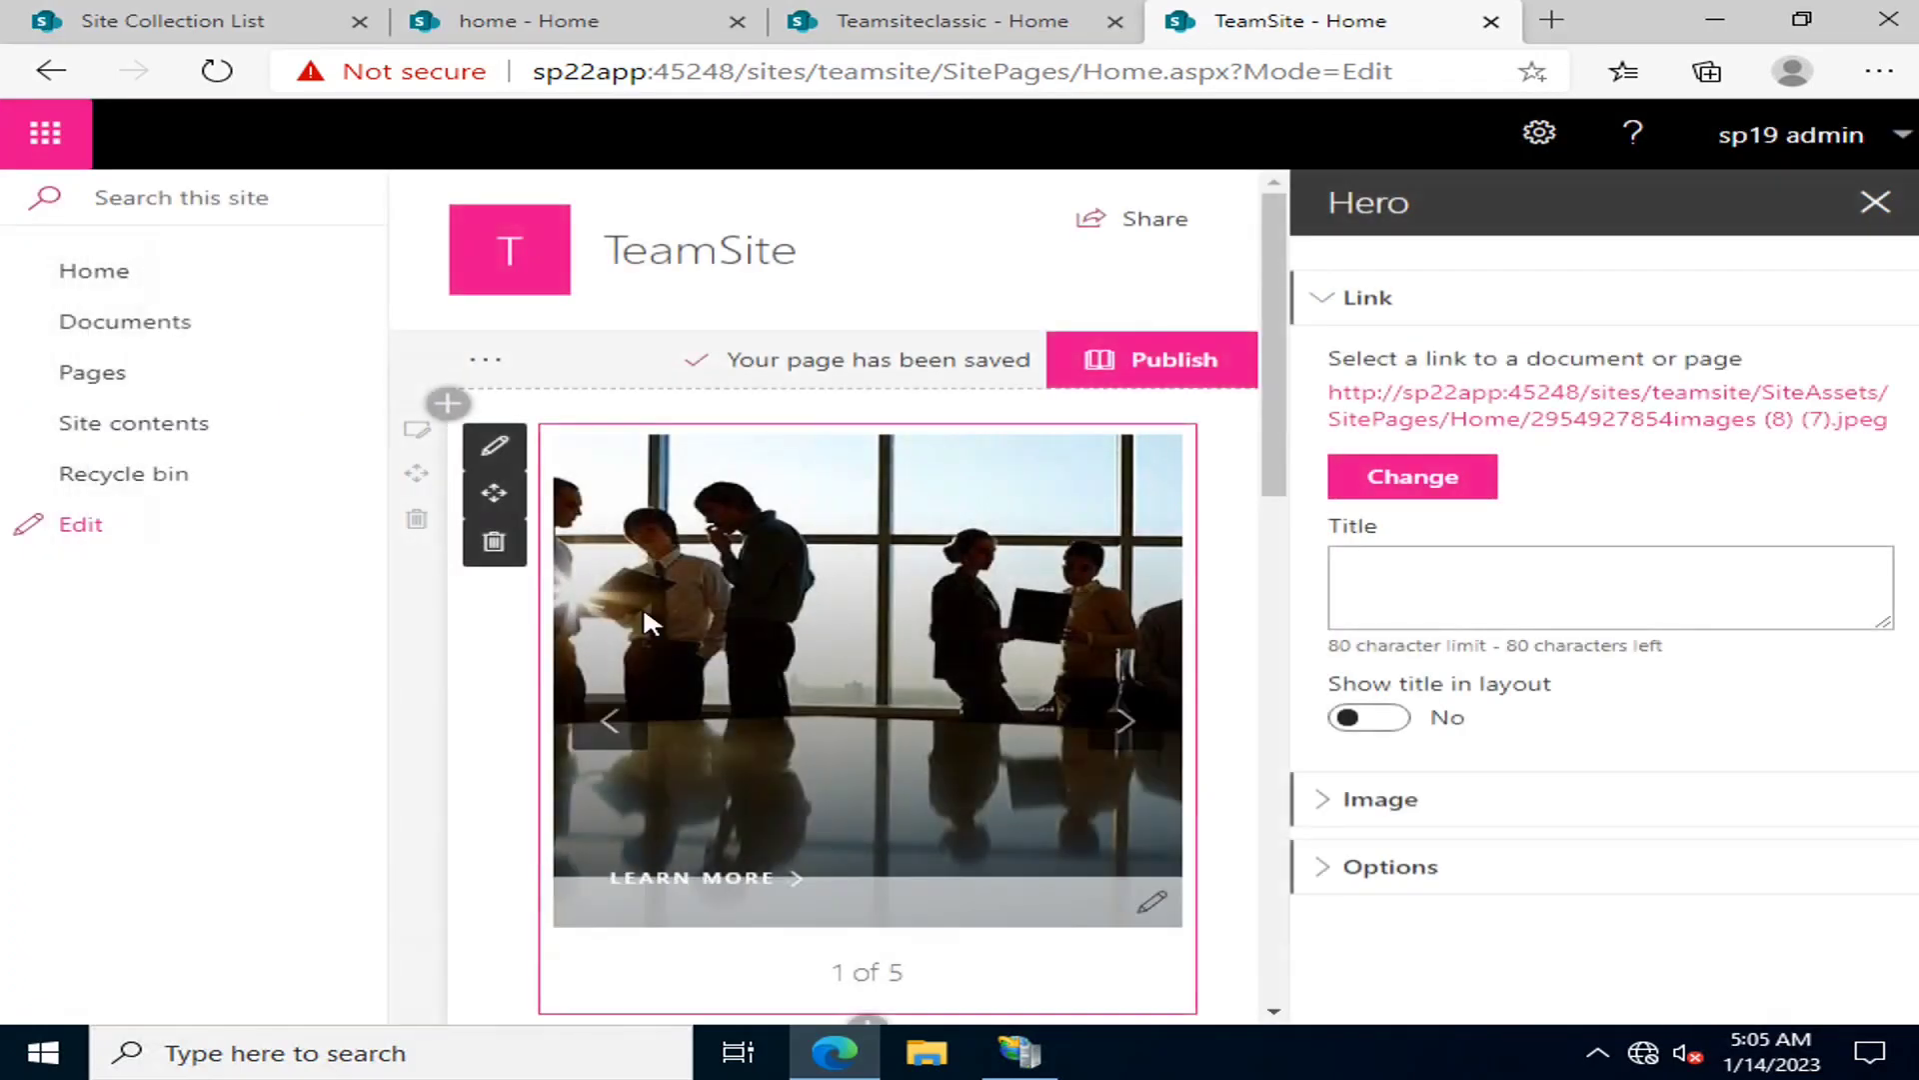
pyautogui.click(1876, 205)
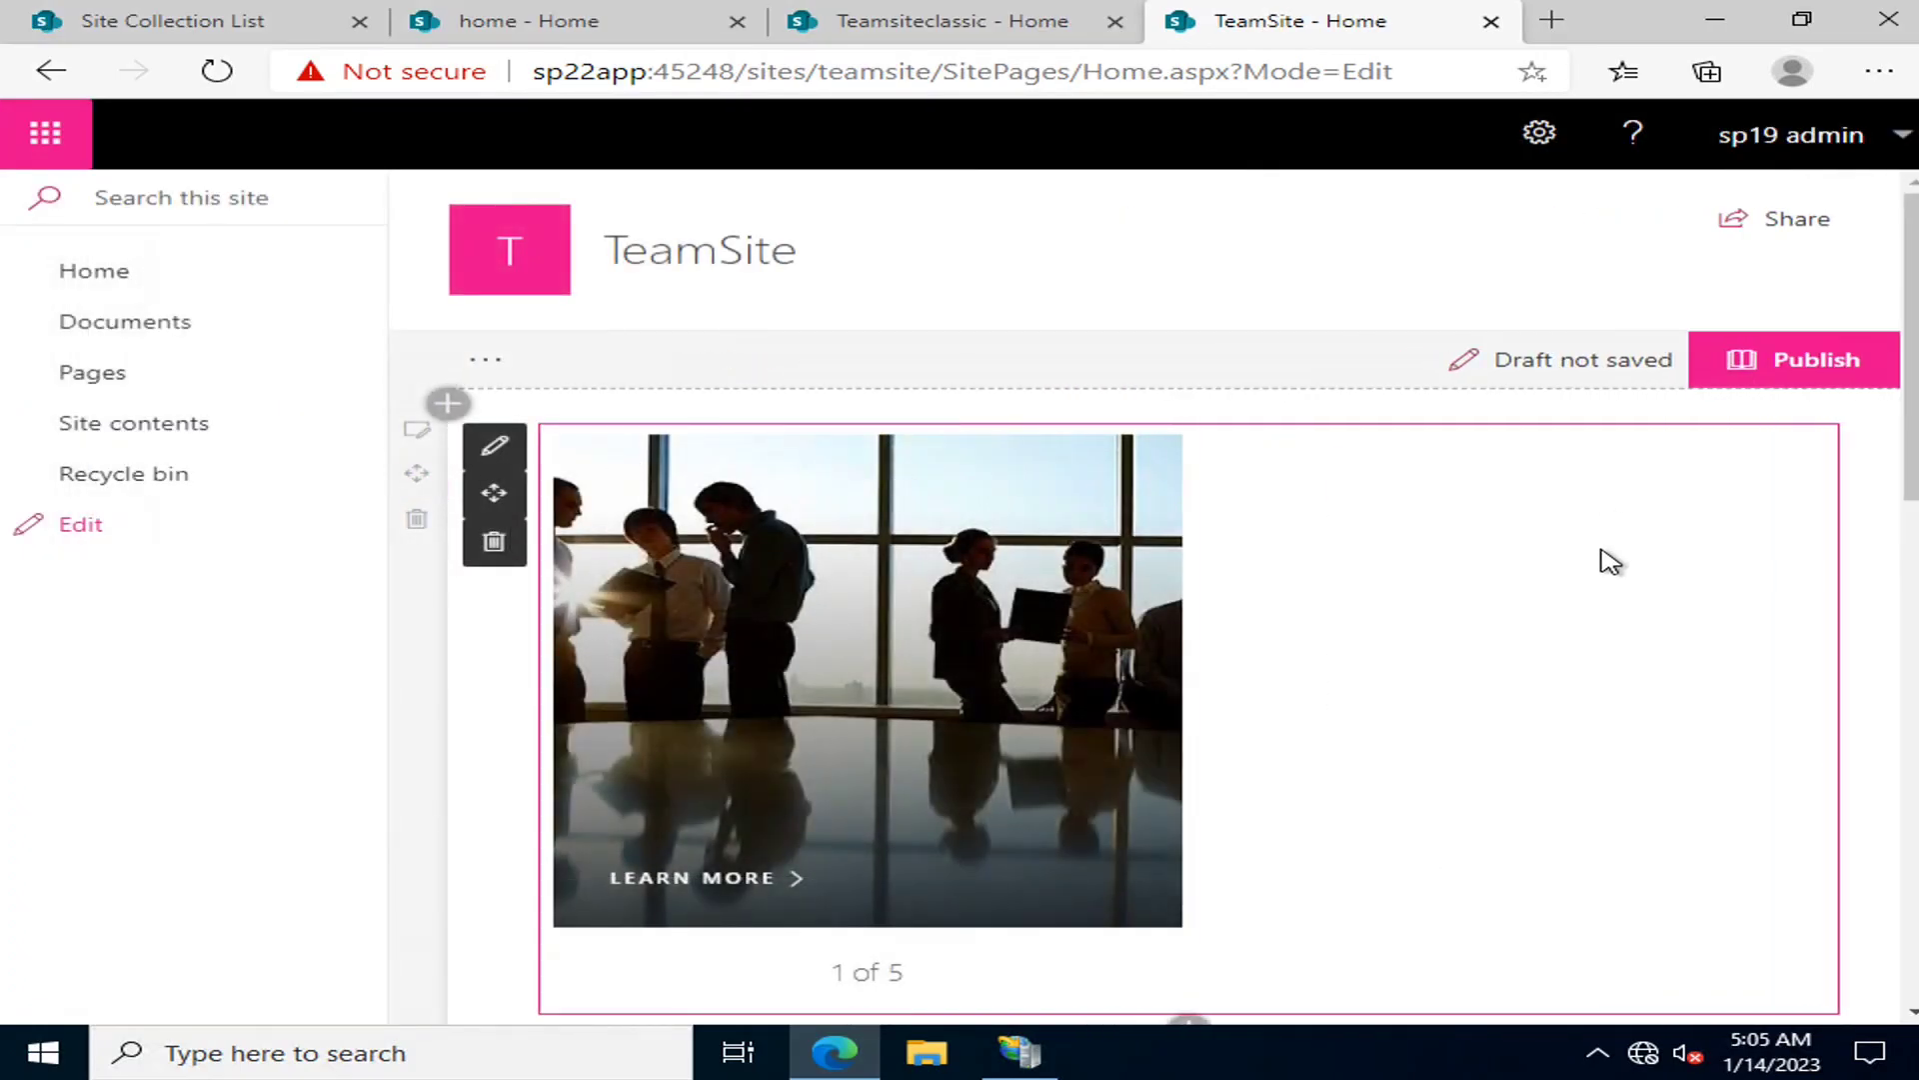
# Upload images (8) (11) as the link of the Hero's second small tile in the upper row and close the Hero properties.
pyautogui.click(1607, 570)
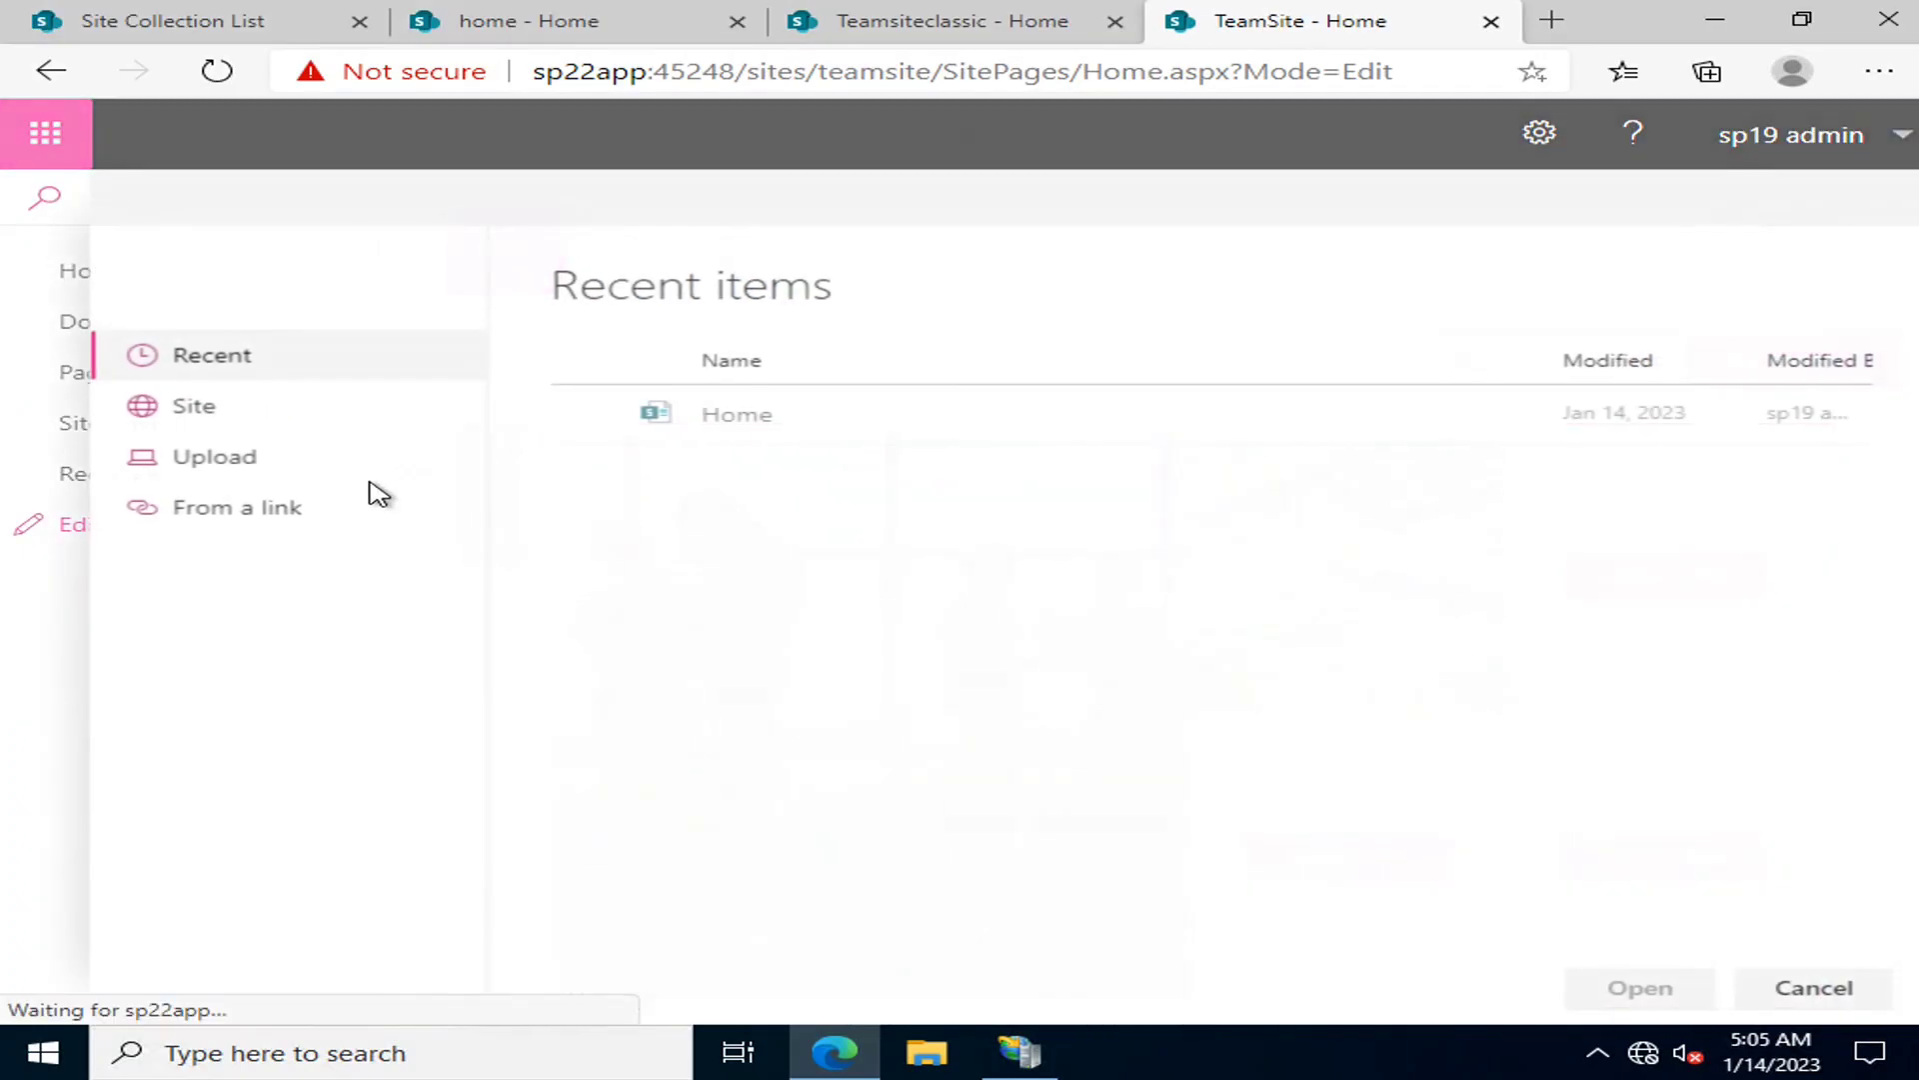
pyautogui.click(247, 499)
pyautogui.click(301, 466)
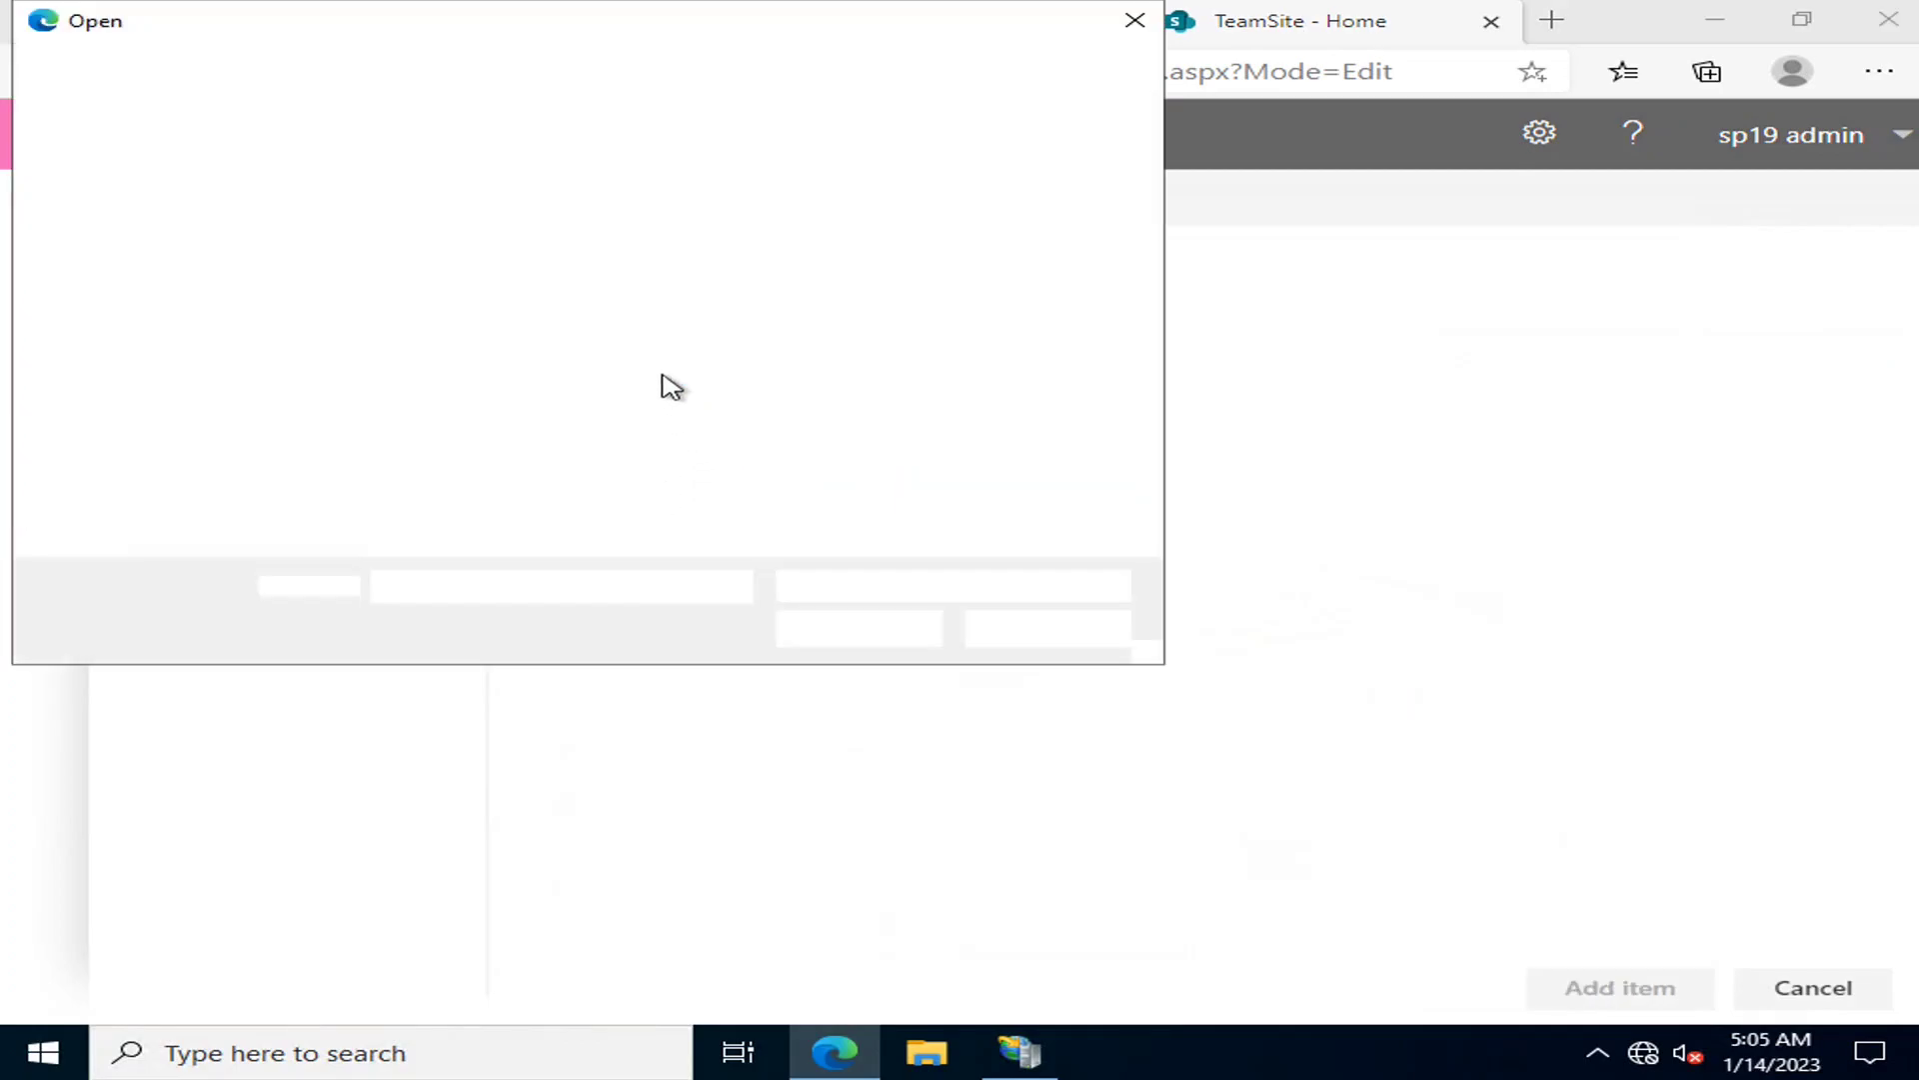
pyautogui.click(849, 240)
pyautogui.click(890, 624)
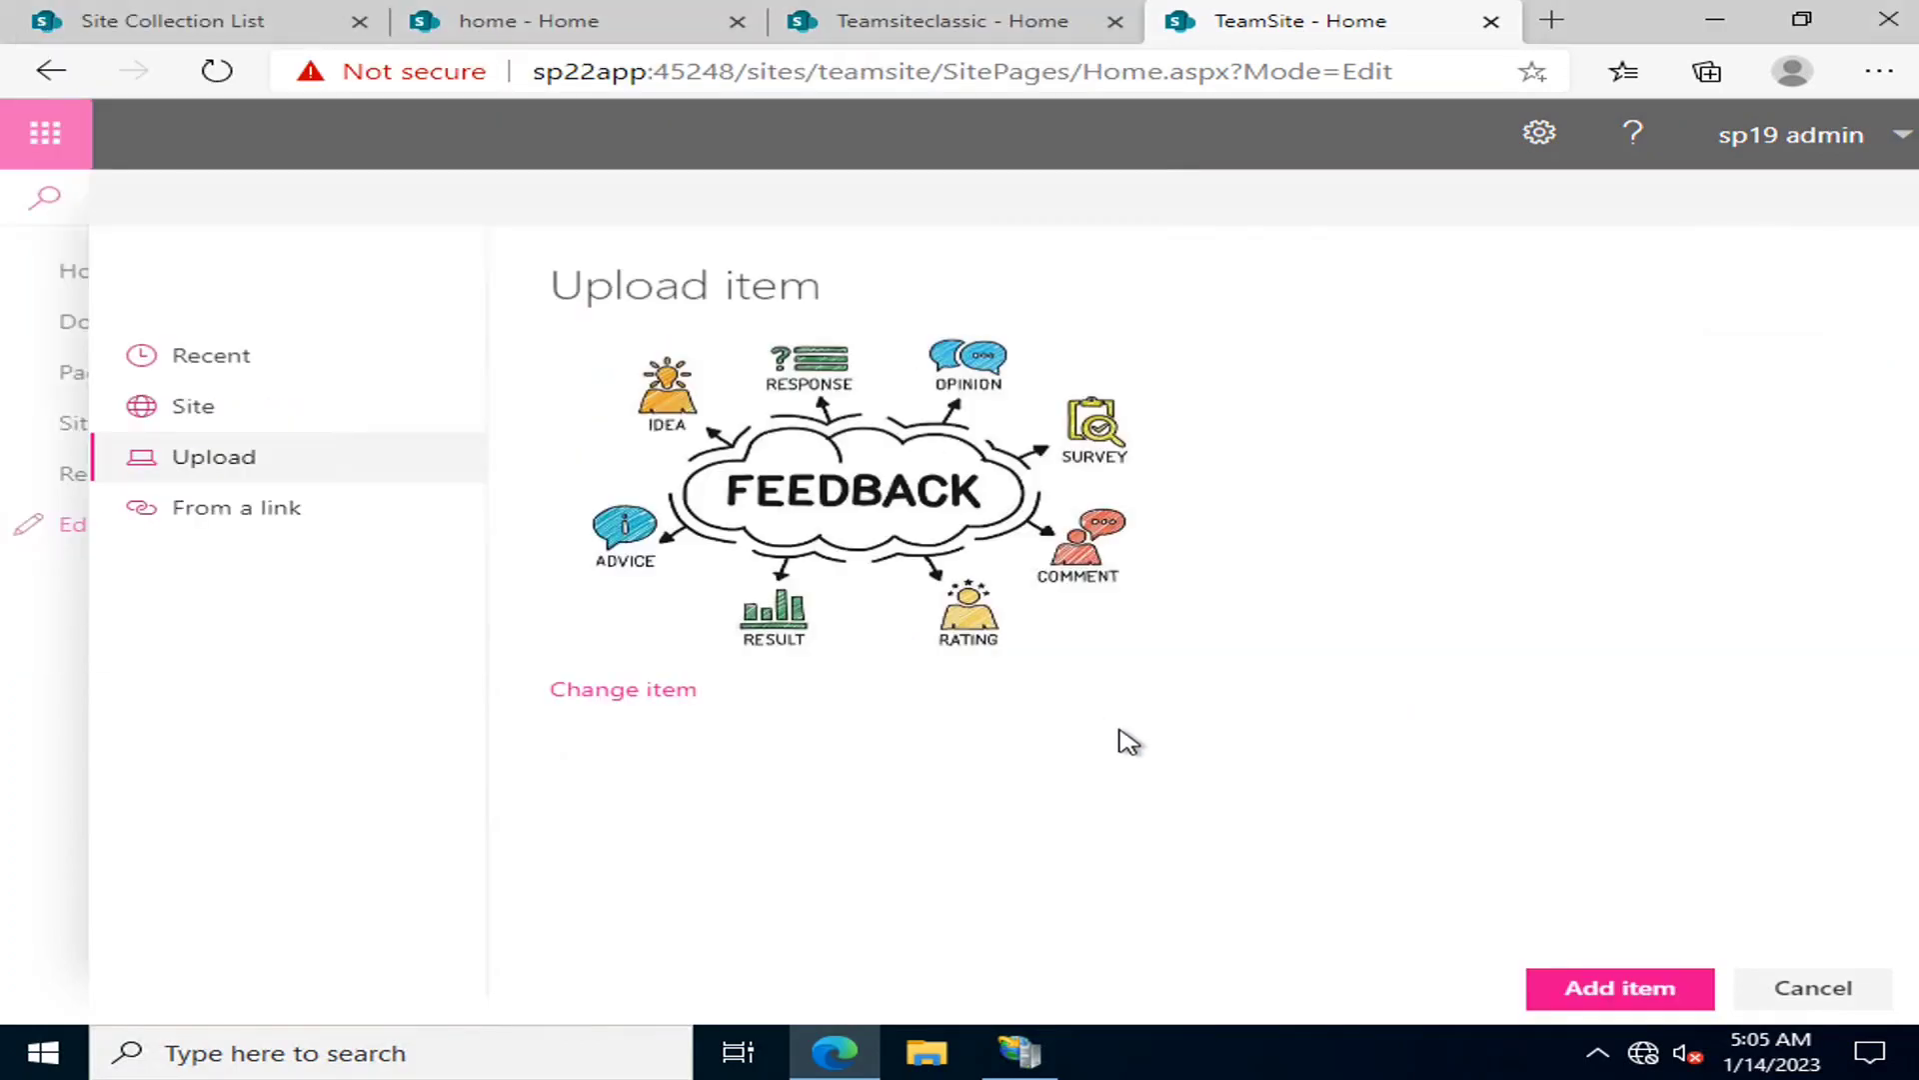
pyautogui.click(1647, 975)
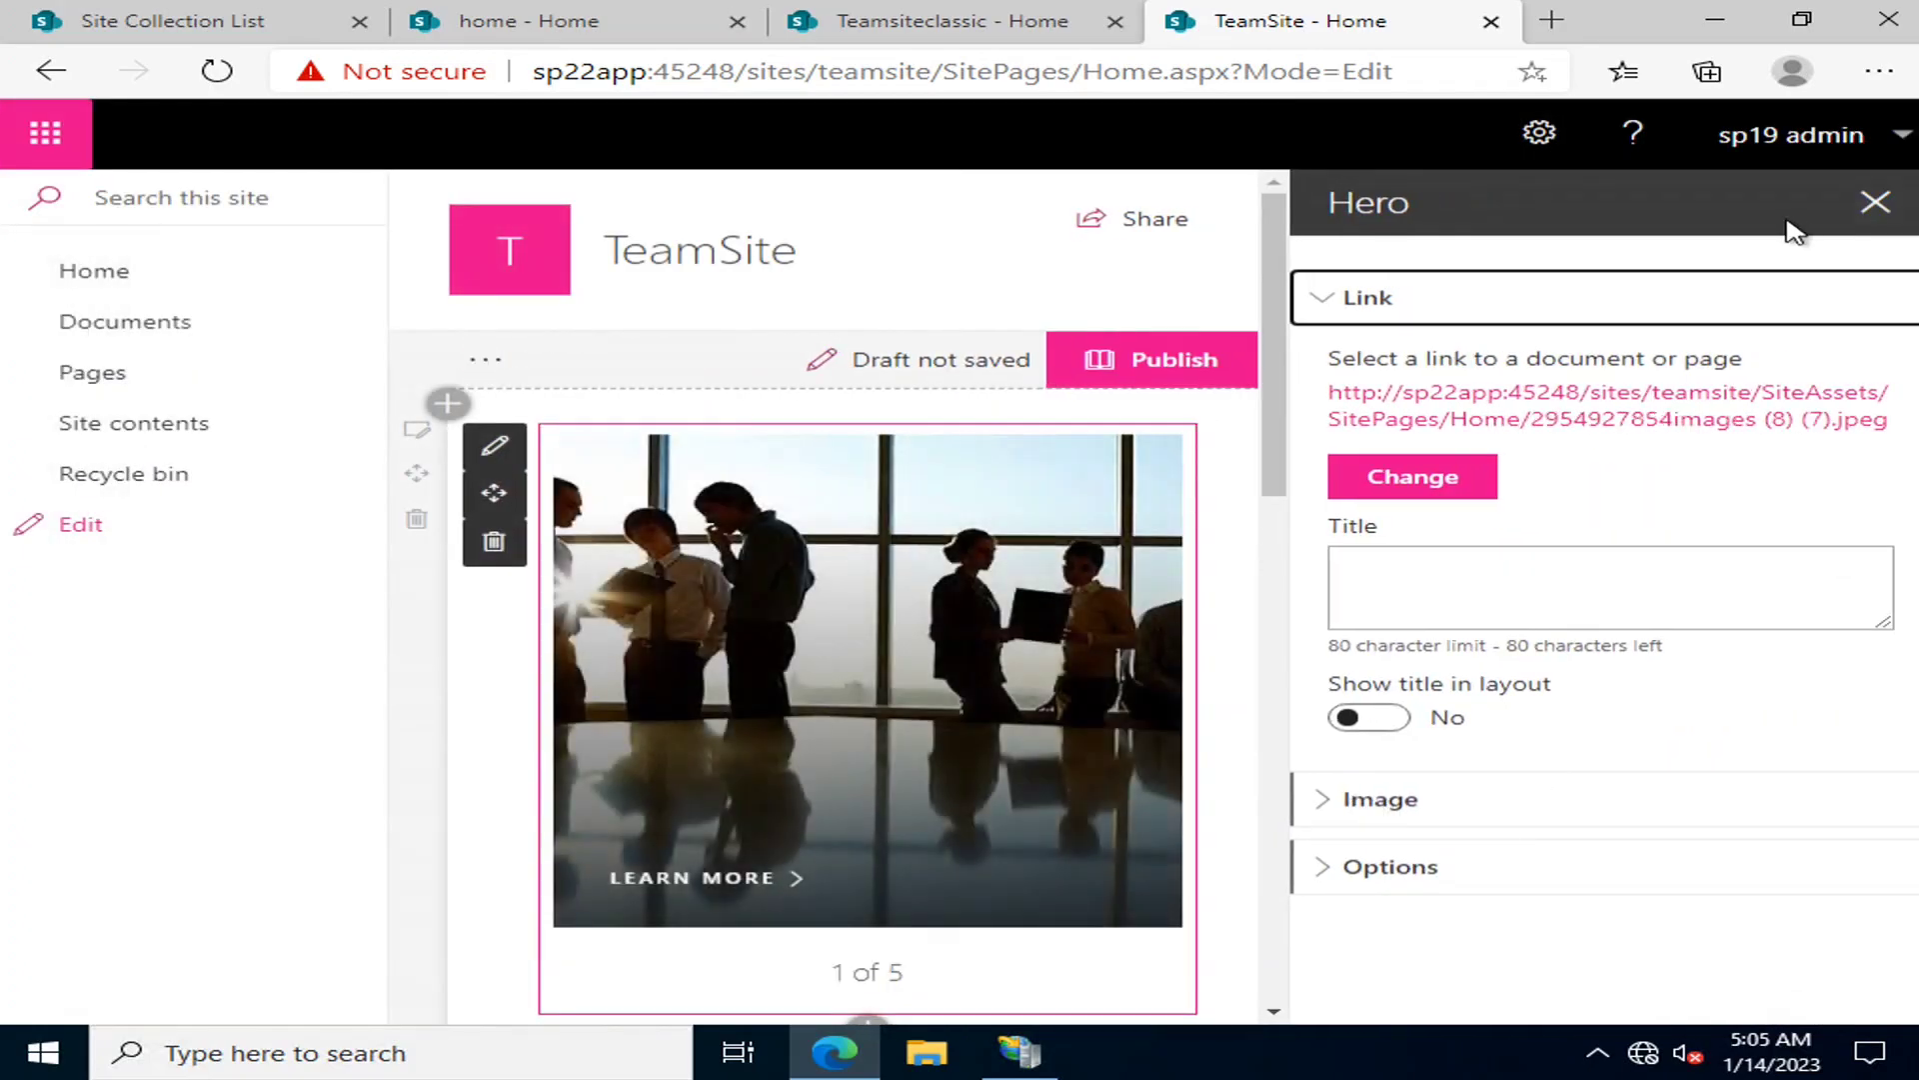
pyautogui.click(1877, 205)
# Upload images (8) (12) as the link of the Hero's first small tile in the lower row and close the Hero properties.
pyautogui.scroll(-3, 1534, 707)
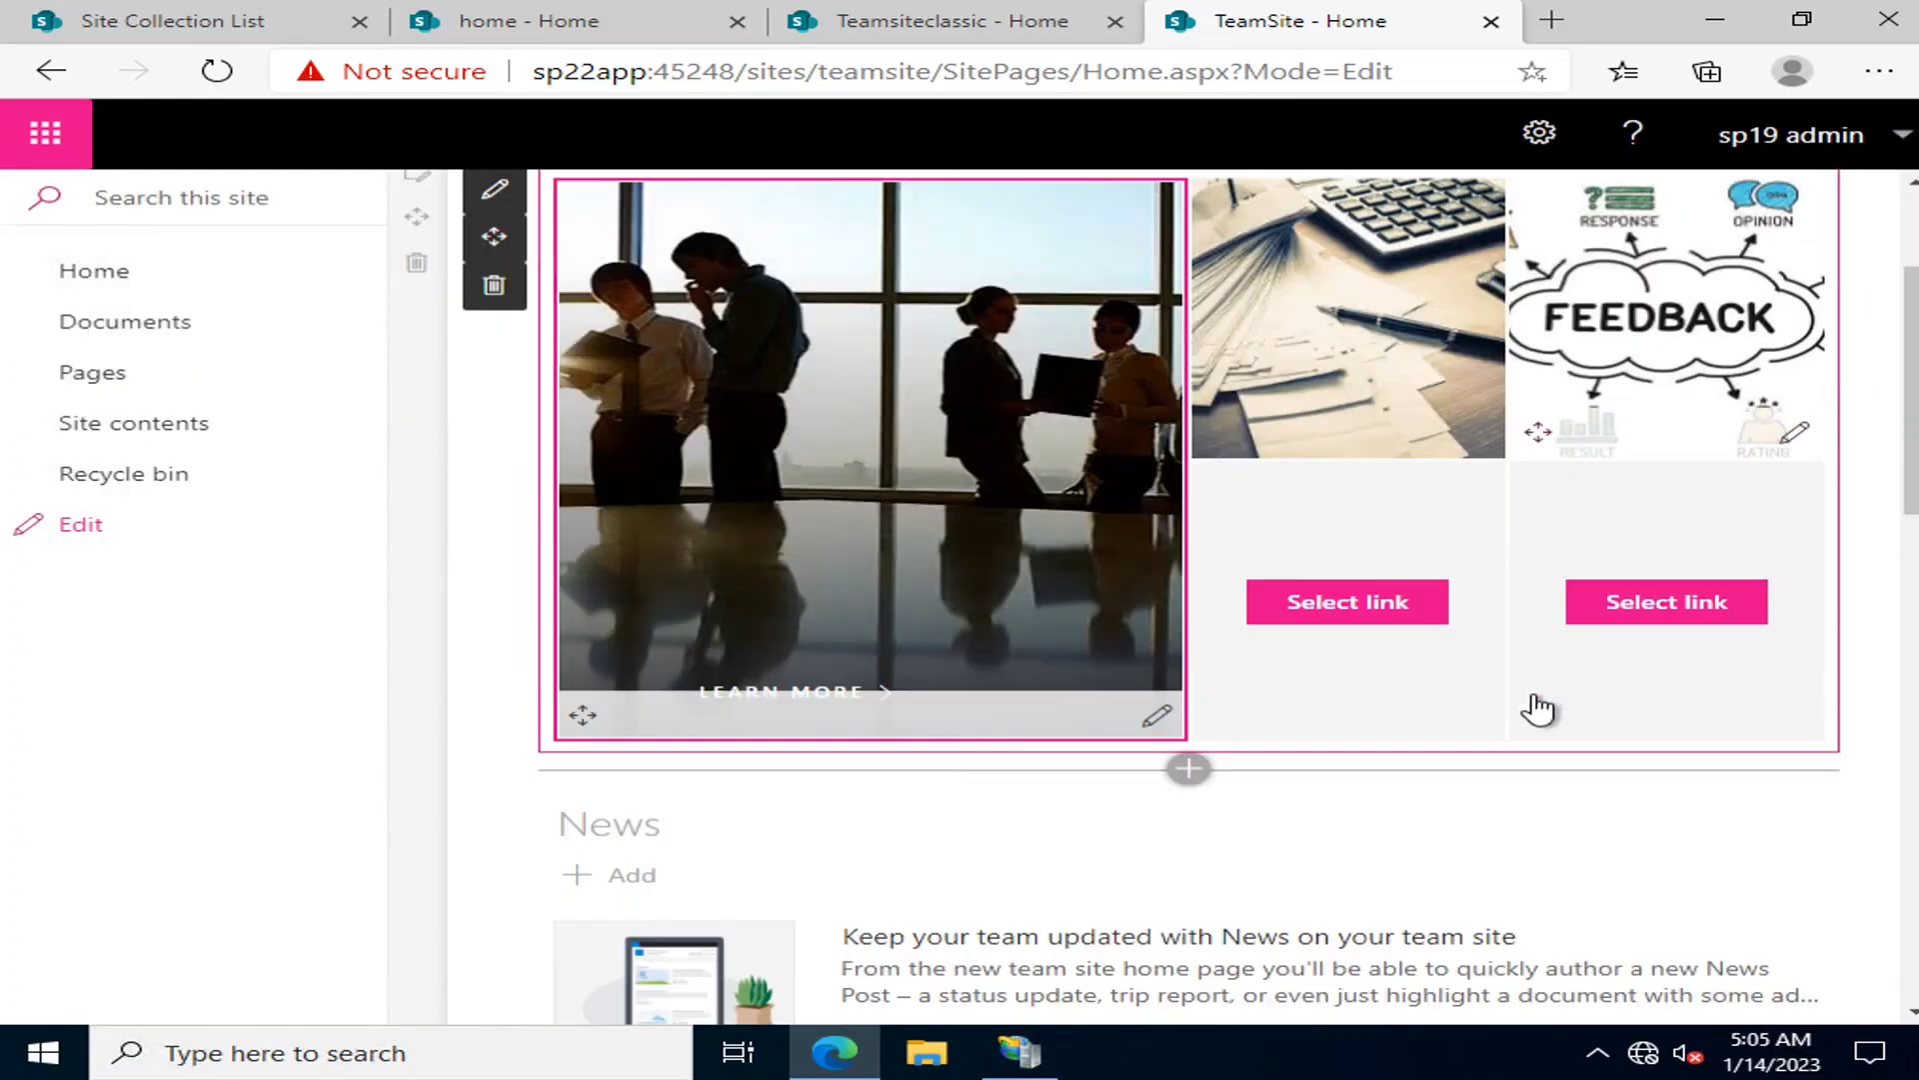
pyautogui.click(1310, 603)
pyautogui.click(205, 458)
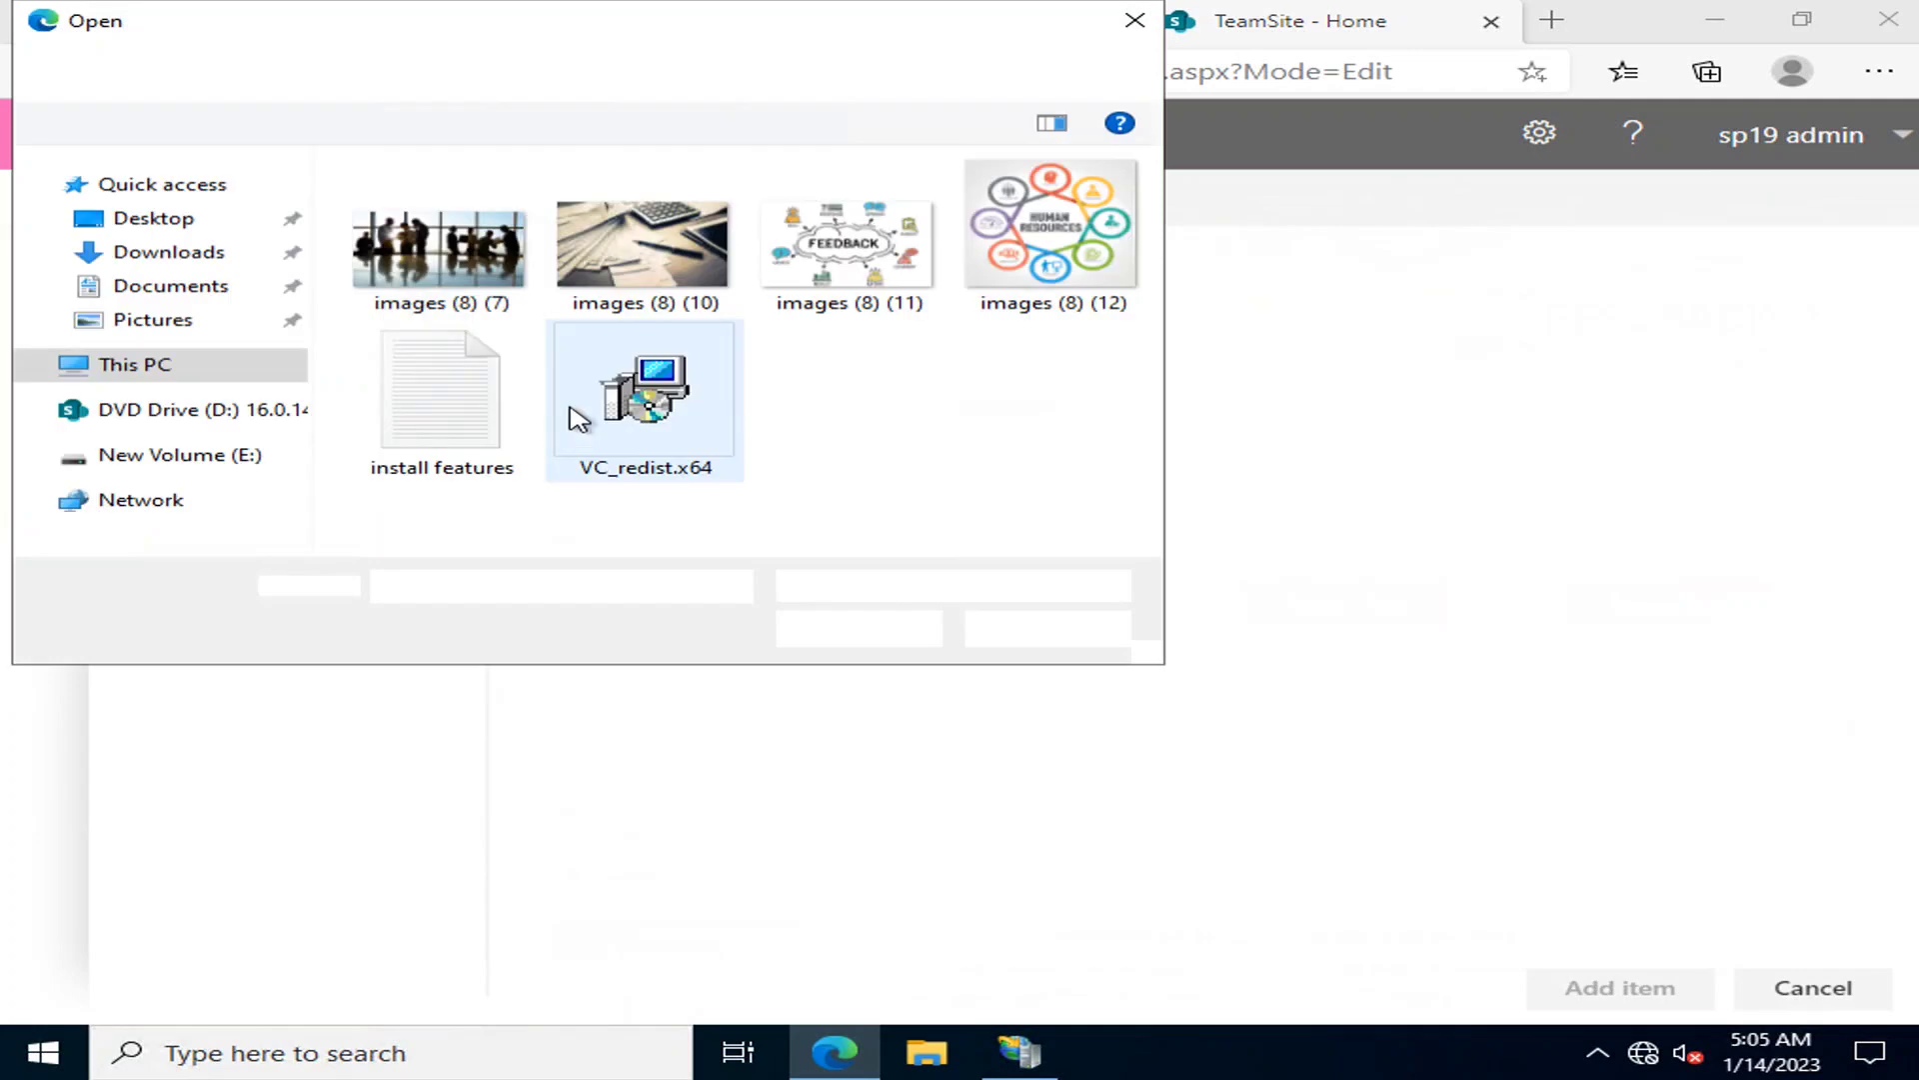
pyautogui.click(1050, 235)
pyautogui.click(859, 627)
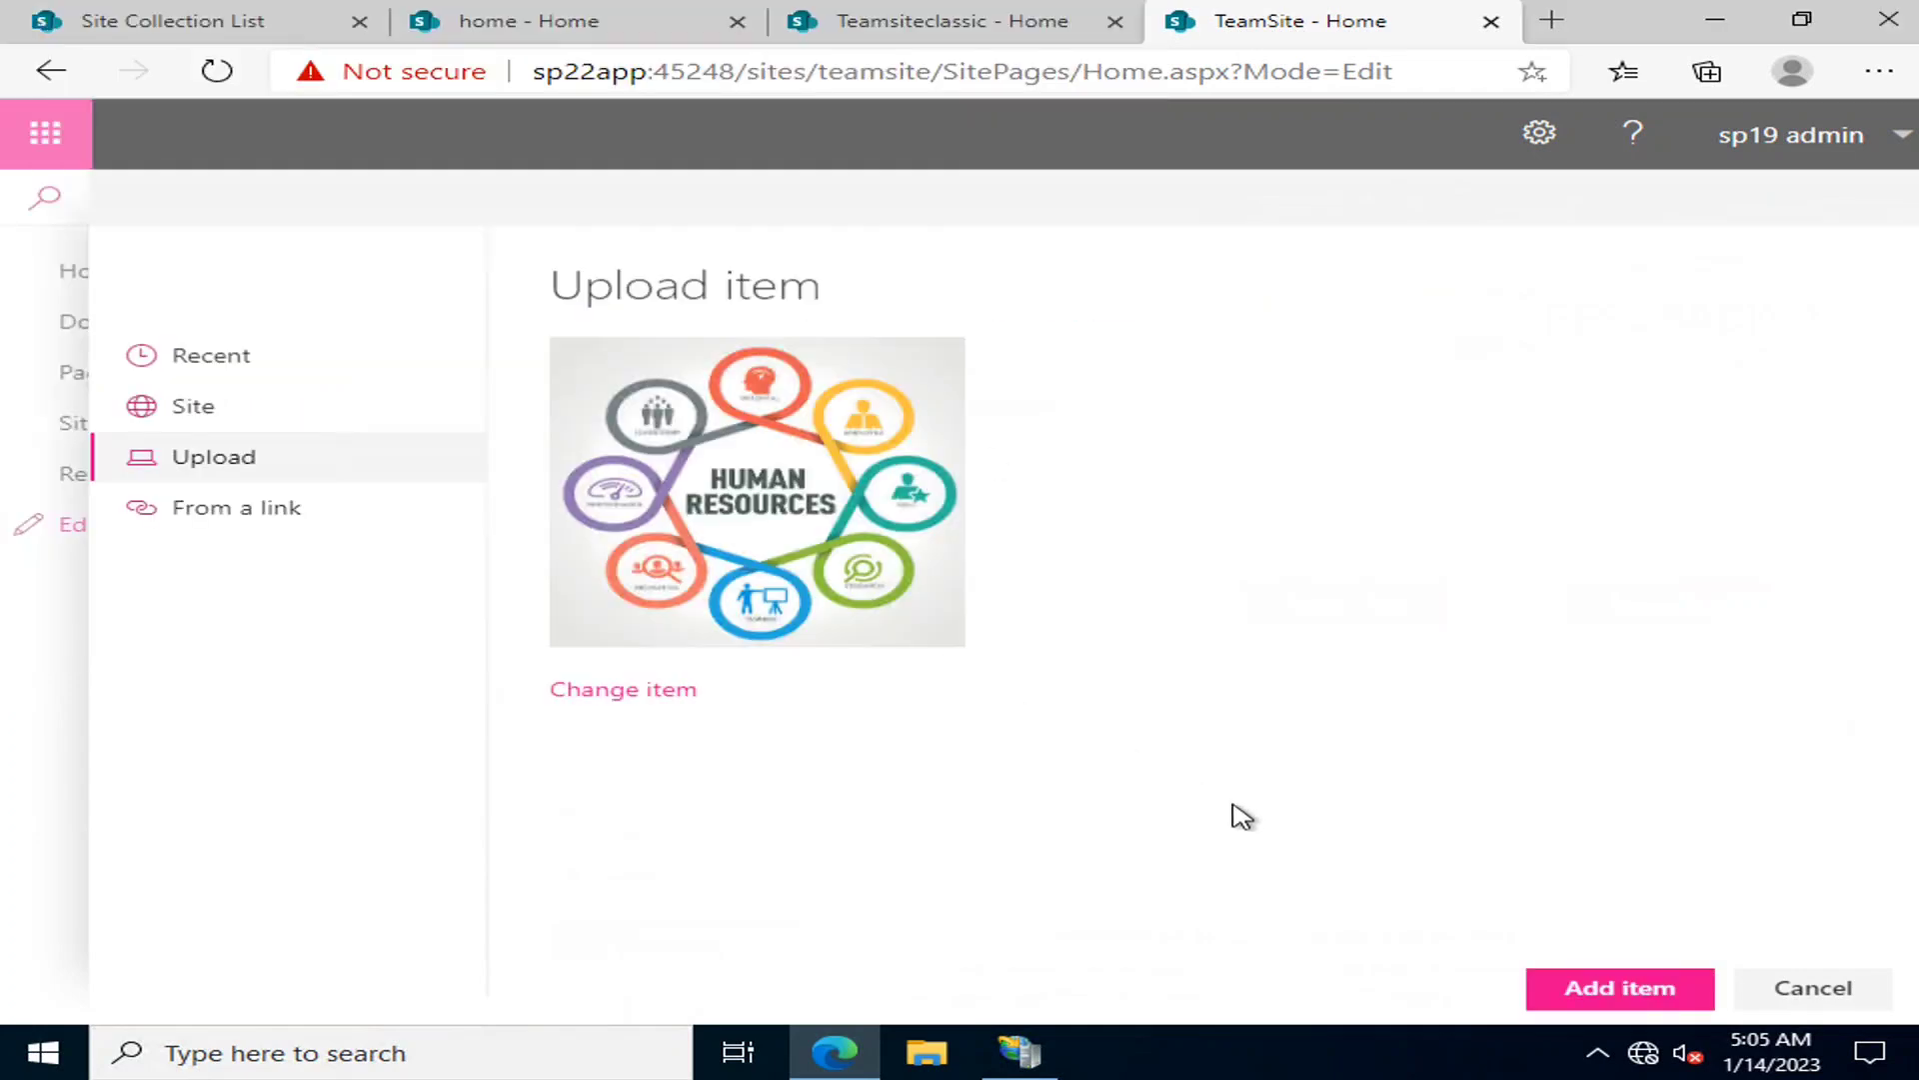
pyautogui.click(1623, 982)
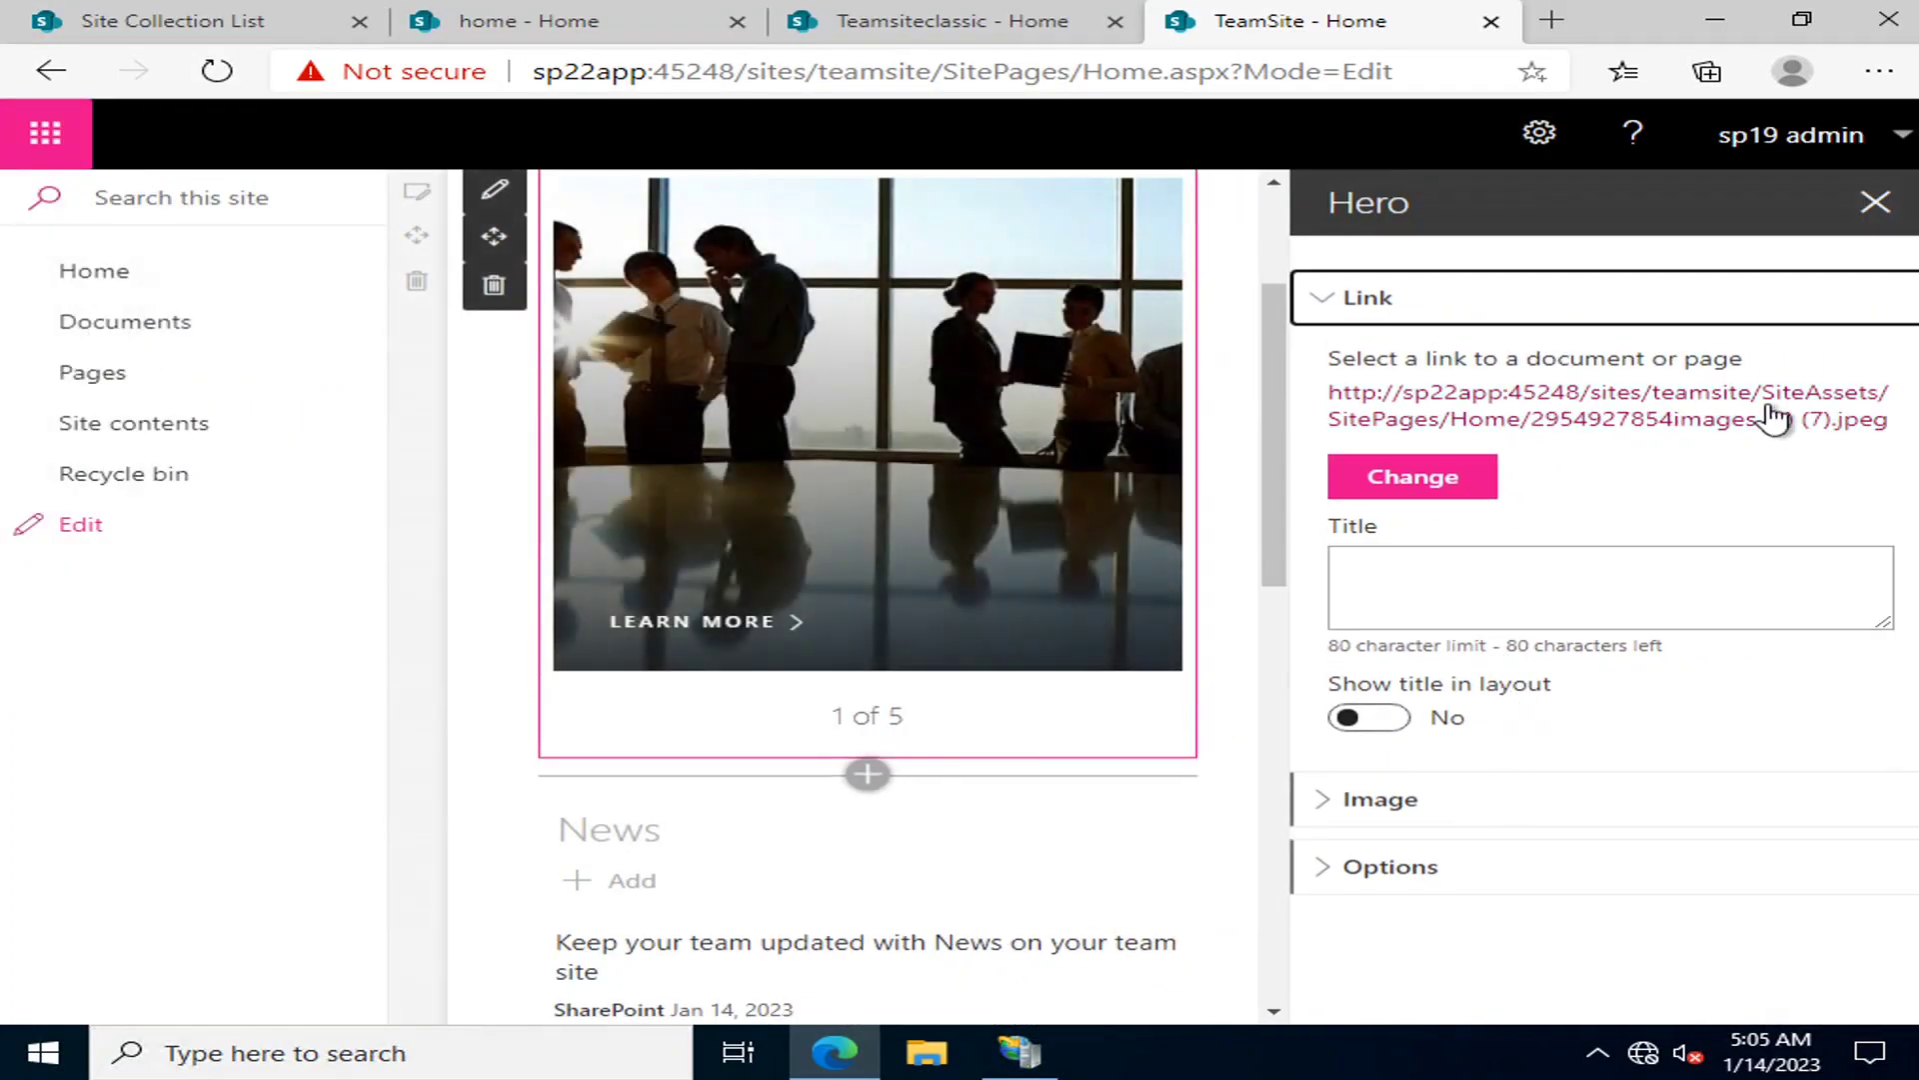
pyautogui.click(1873, 201)
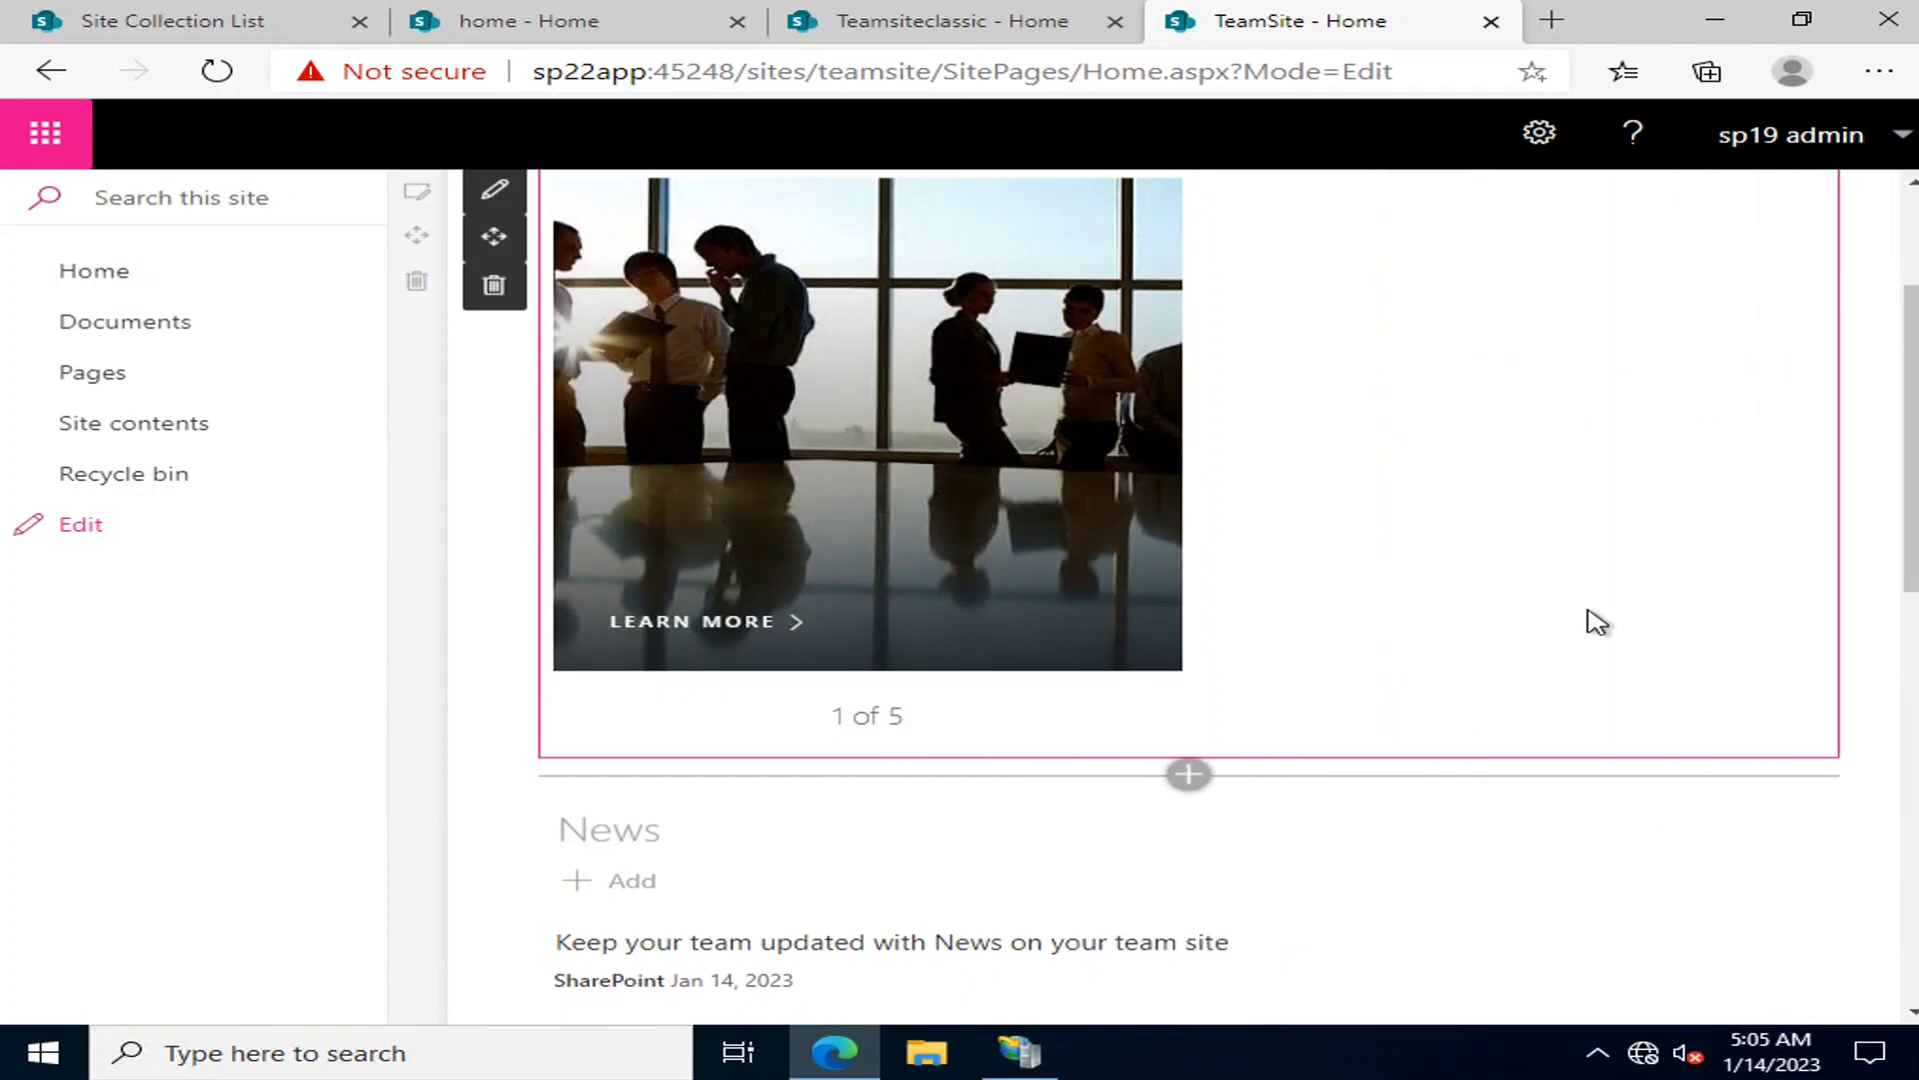
# Upload images (8) (10) as the link of the Hero's last empty tile in the lower row and publish the page.
pyautogui.click(1660, 608)
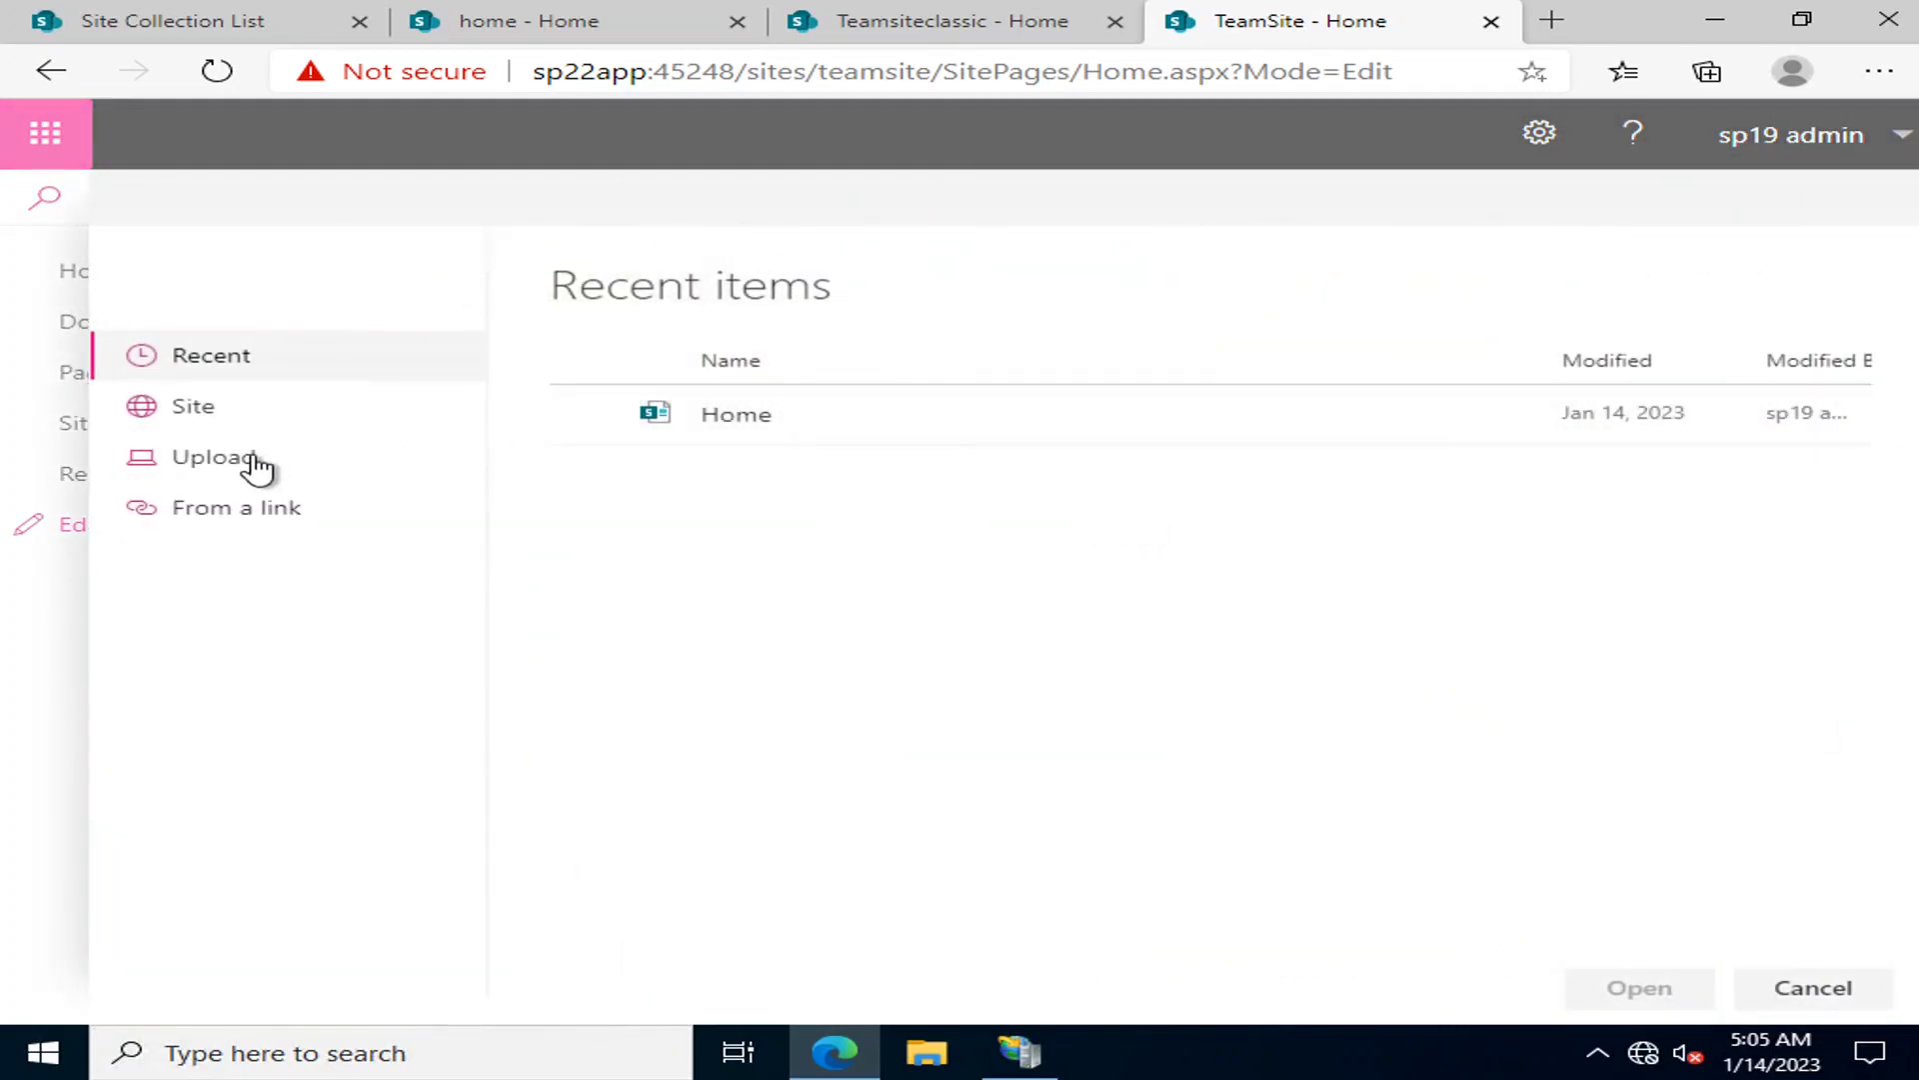
pyautogui.click(258, 465)
pyautogui.click(621, 351)
pyautogui.click(440, 245)
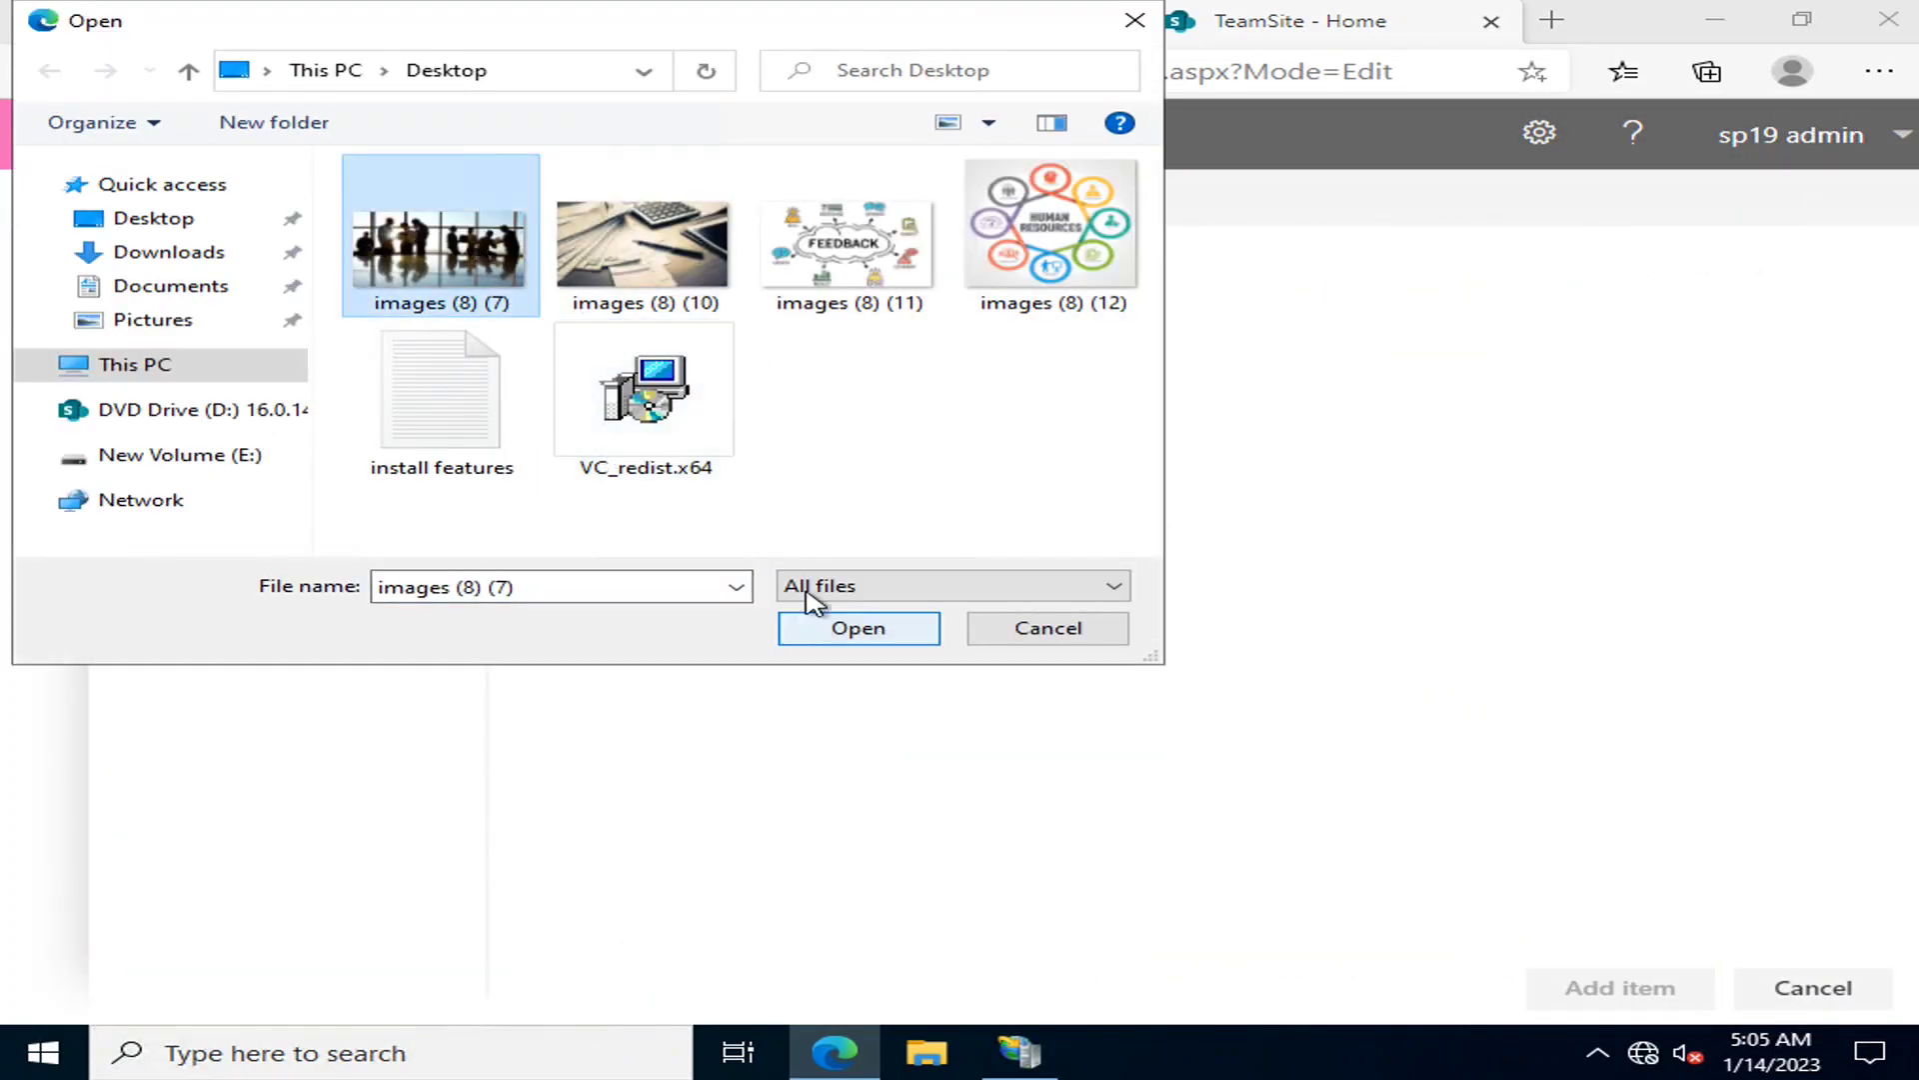
pyautogui.click(645, 245)
pyautogui.click(859, 628)
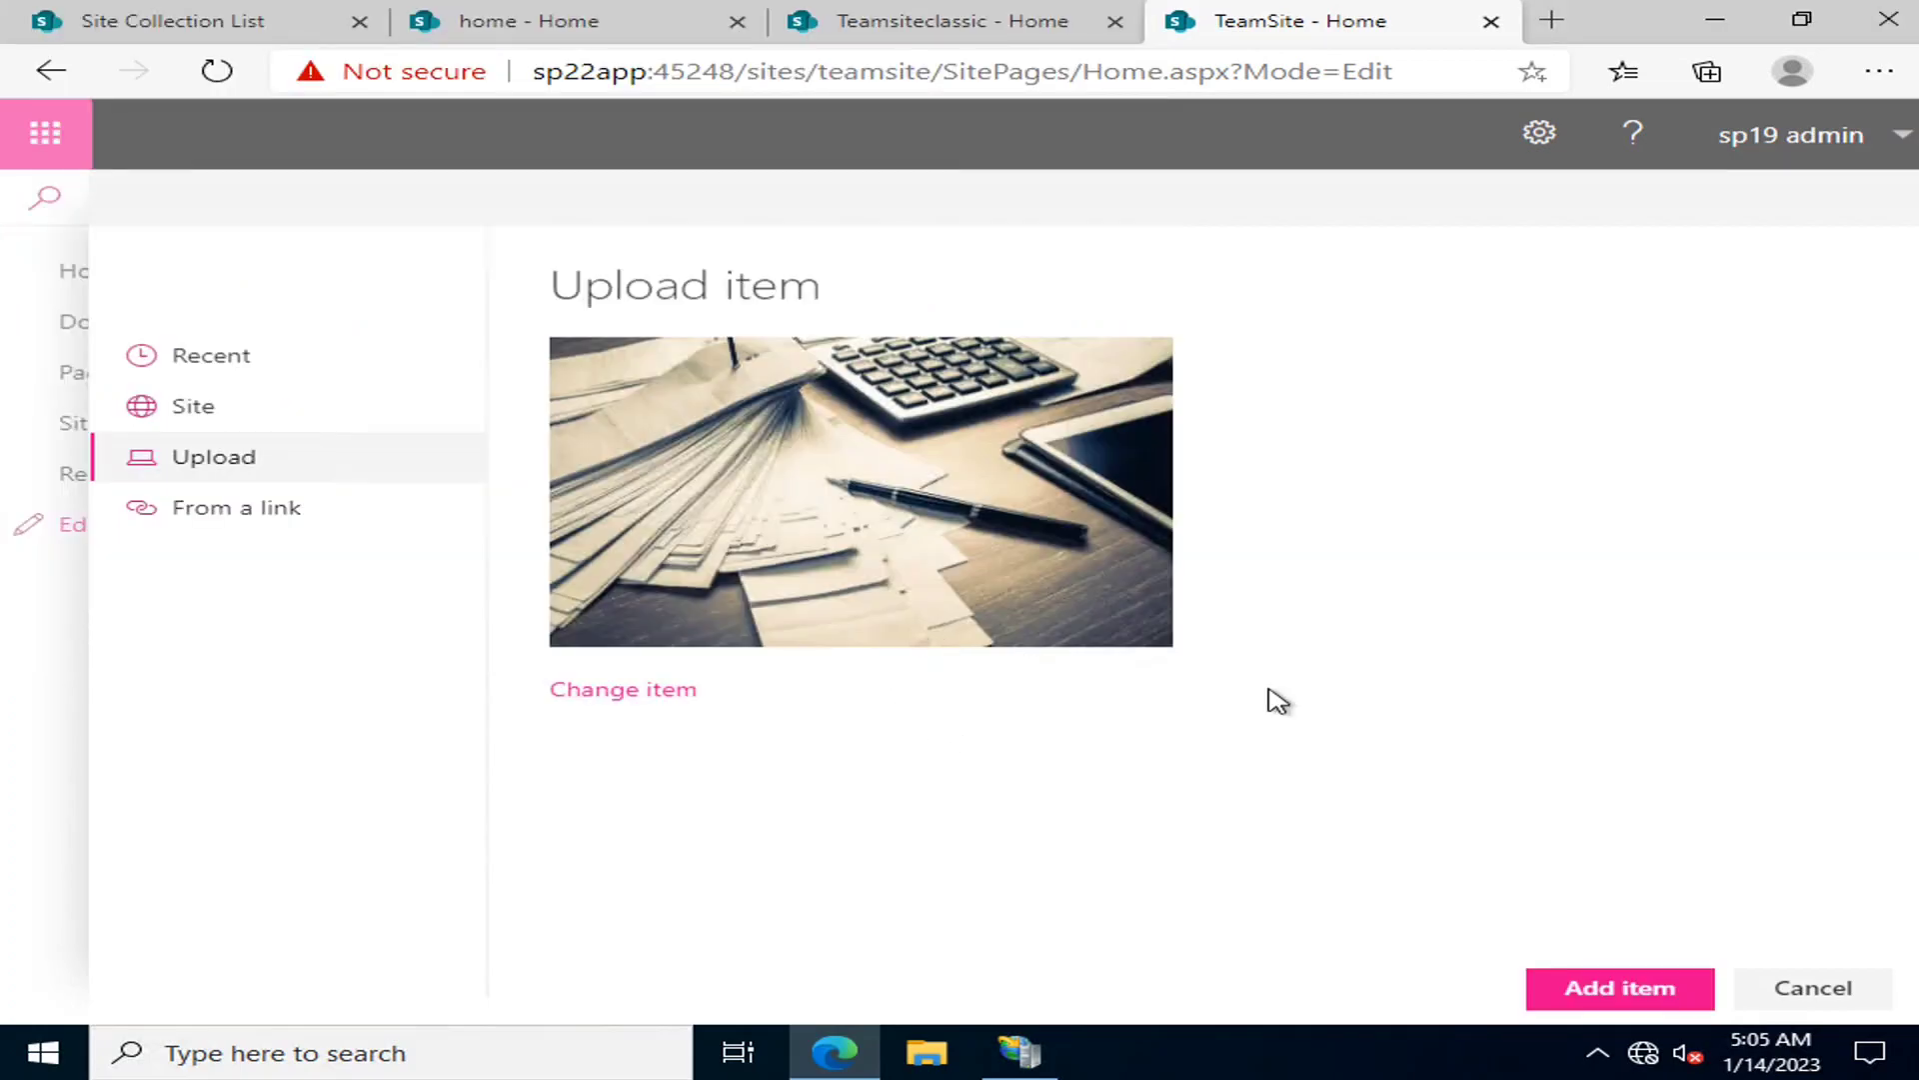
pyautogui.click(1600, 984)
pyautogui.click(1873, 201)
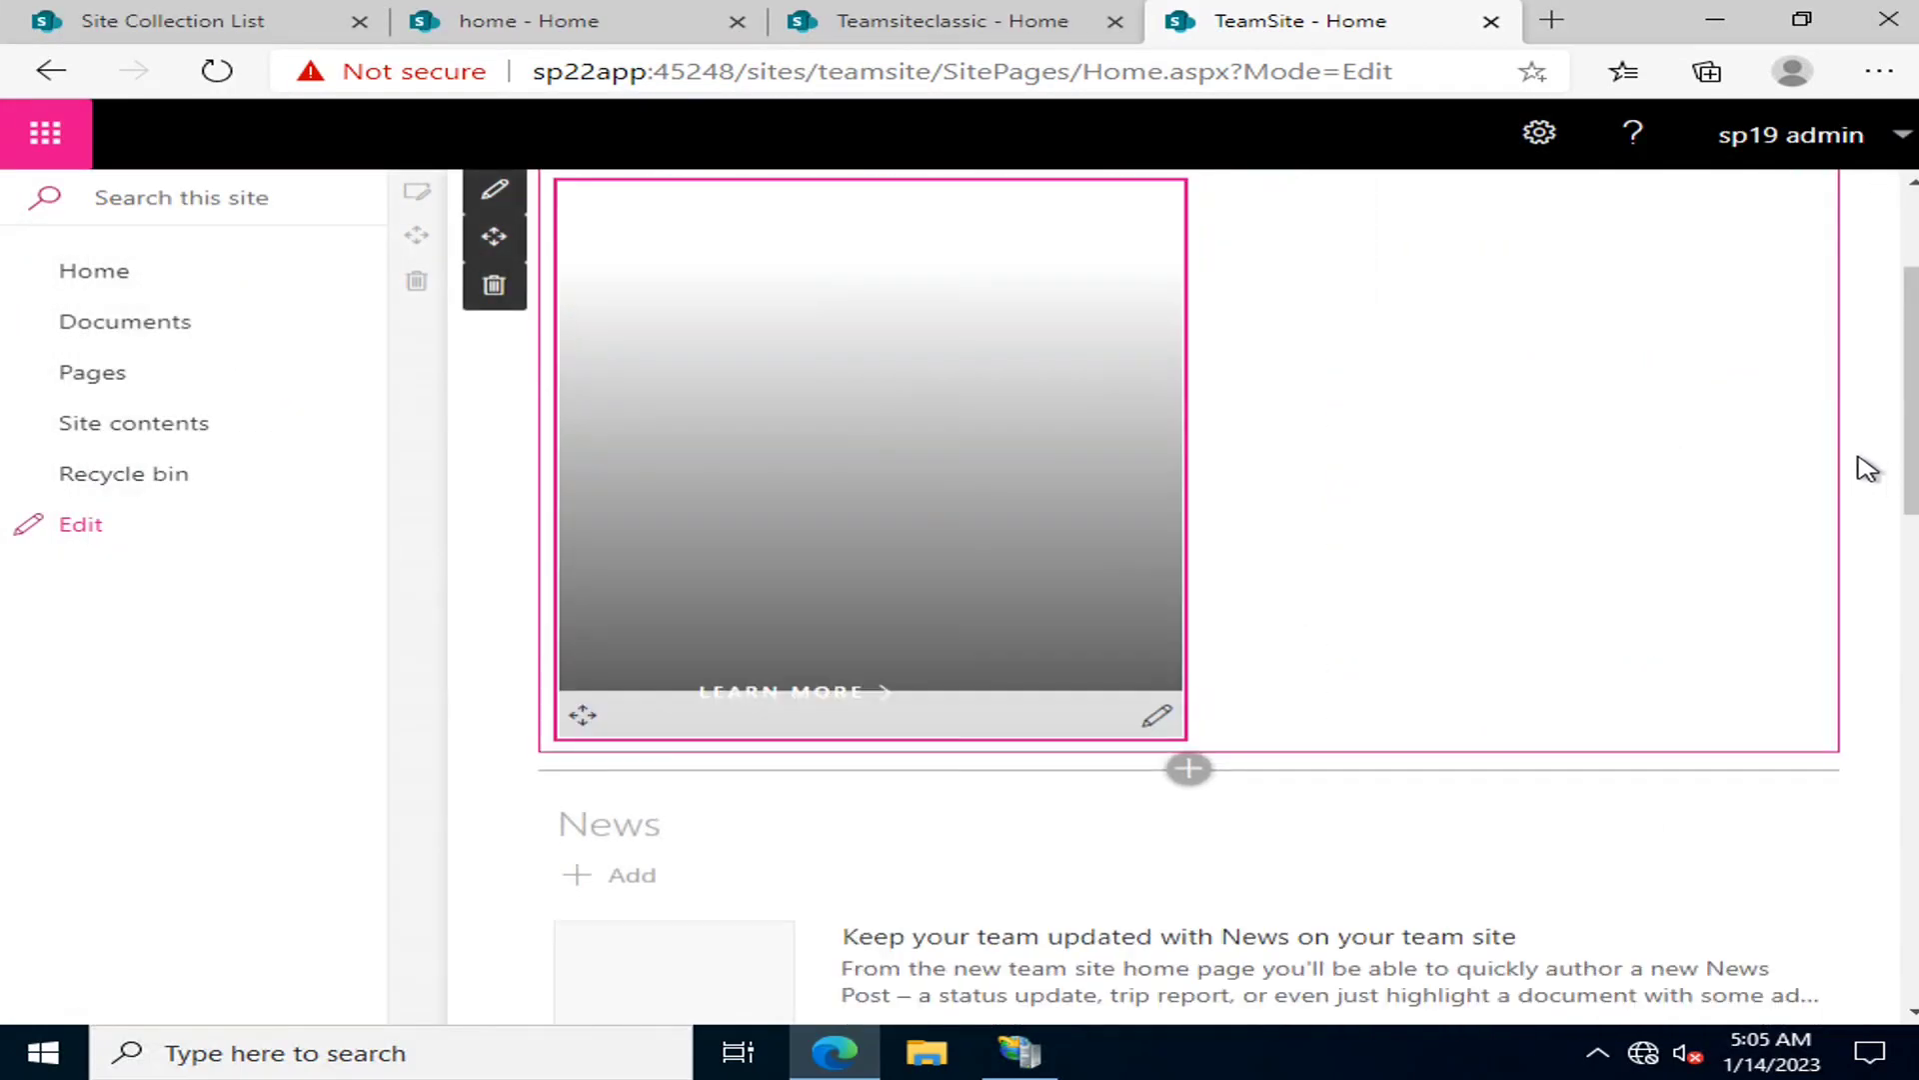
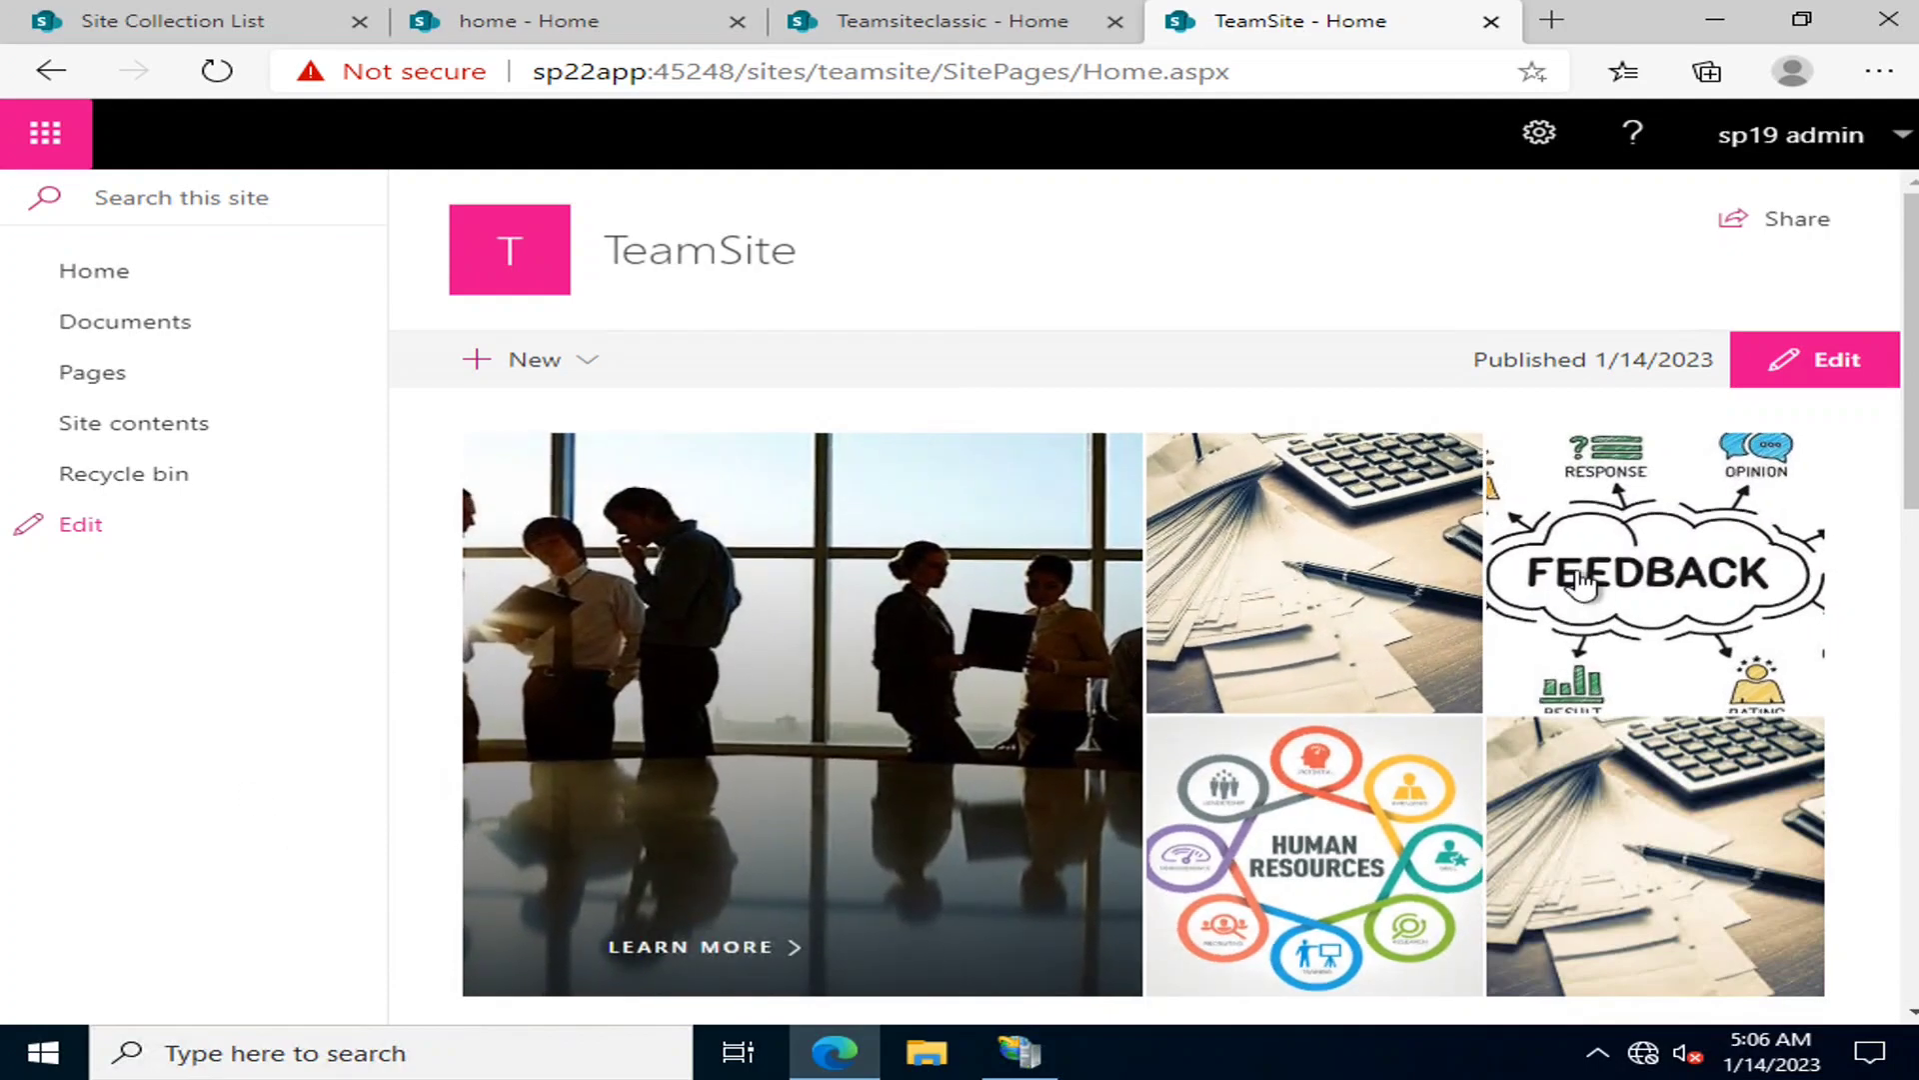
# Compare the Teamsiteclassic home page with the TeamSite home page and its Hero image tiles.
pyautogui.click(934, 21)
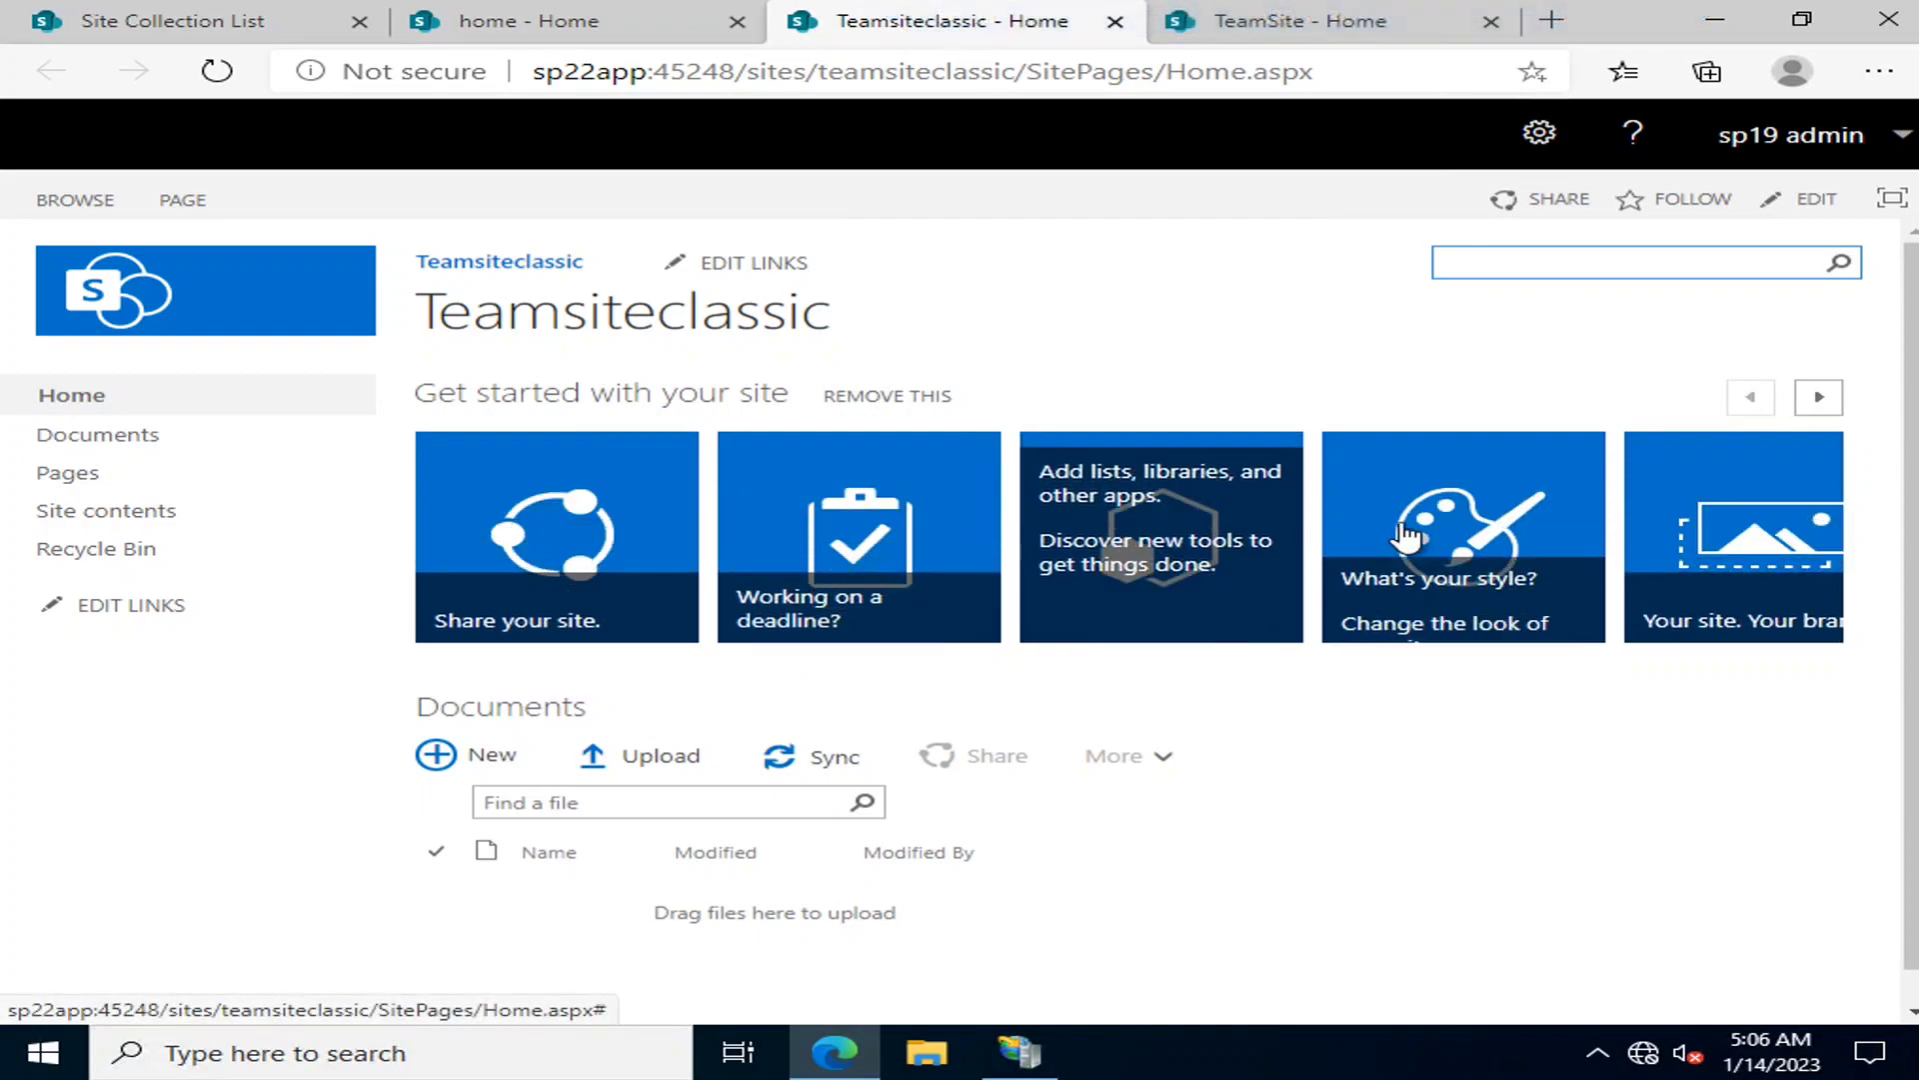
pyautogui.click(1277, 24)
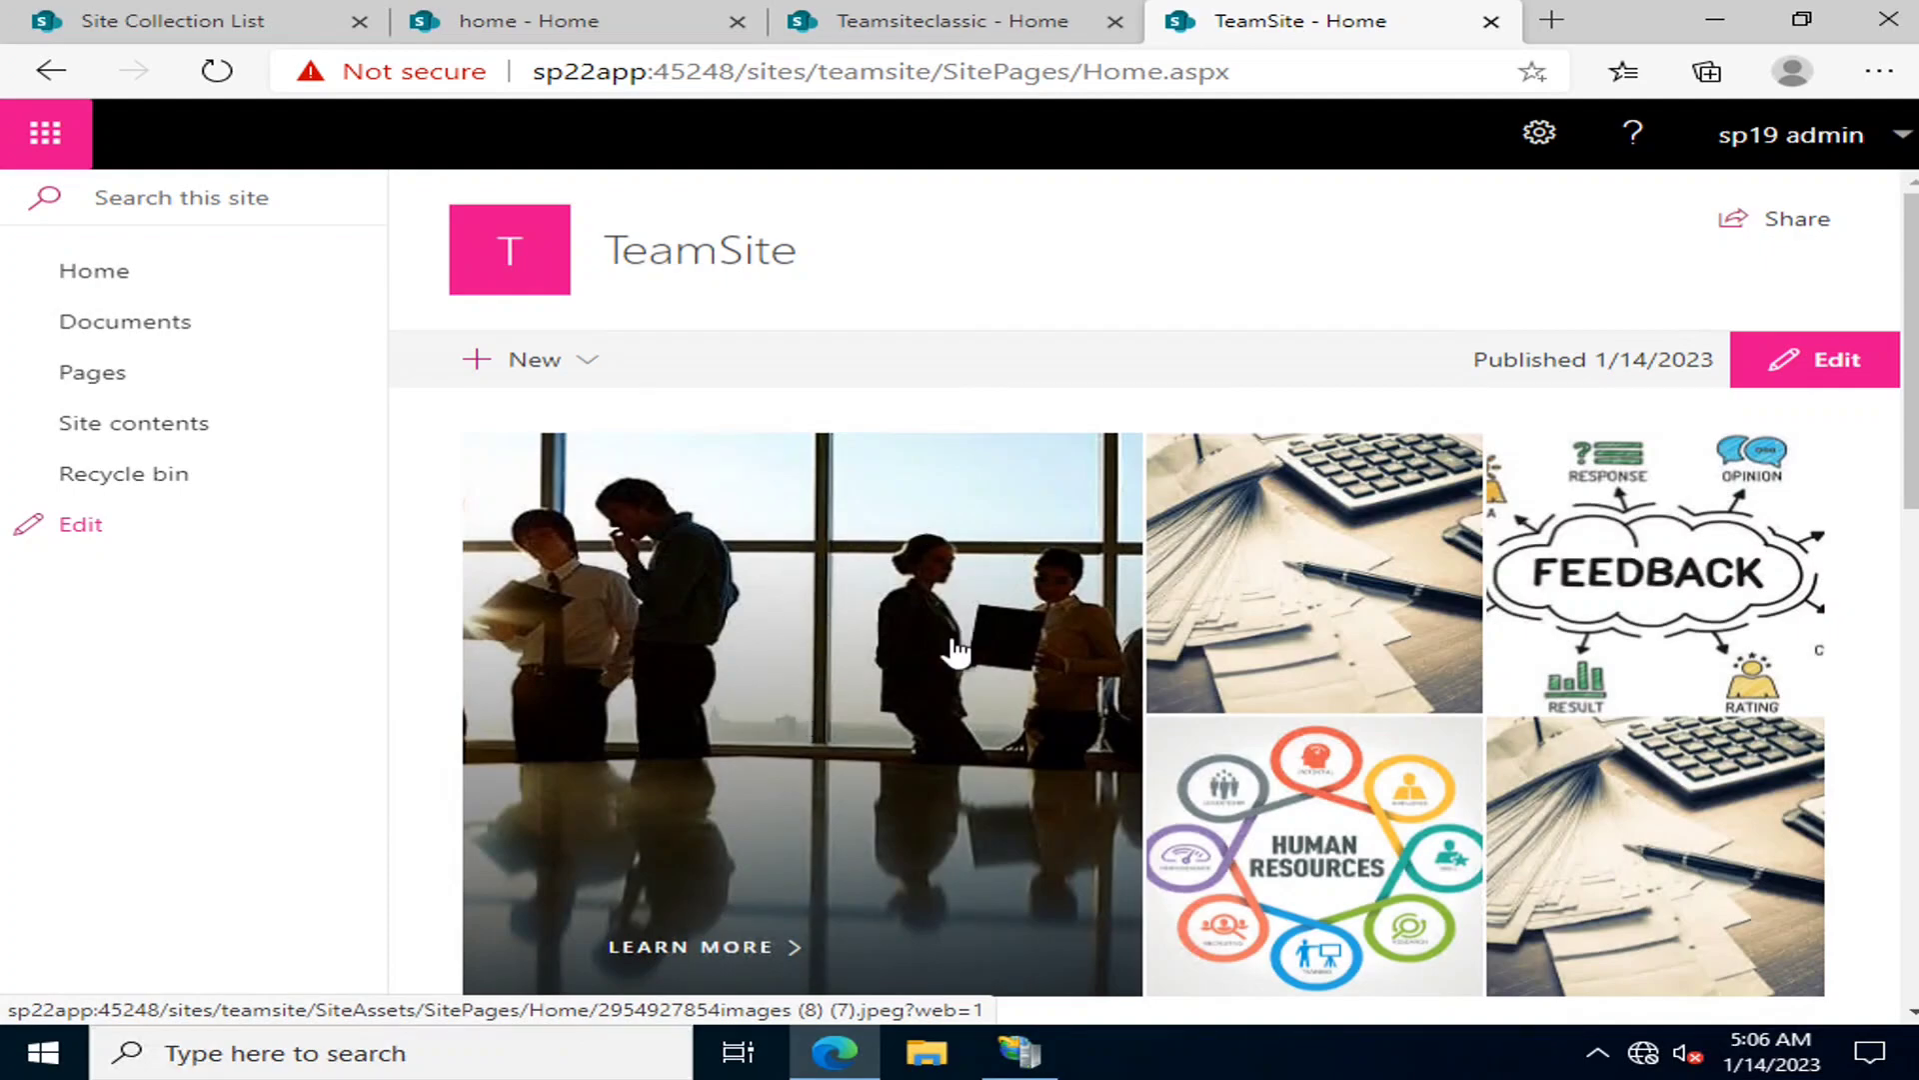
pyautogui.scroll(-3, 1739, 548)
pyautogui.scroll(3, 1740, 549)
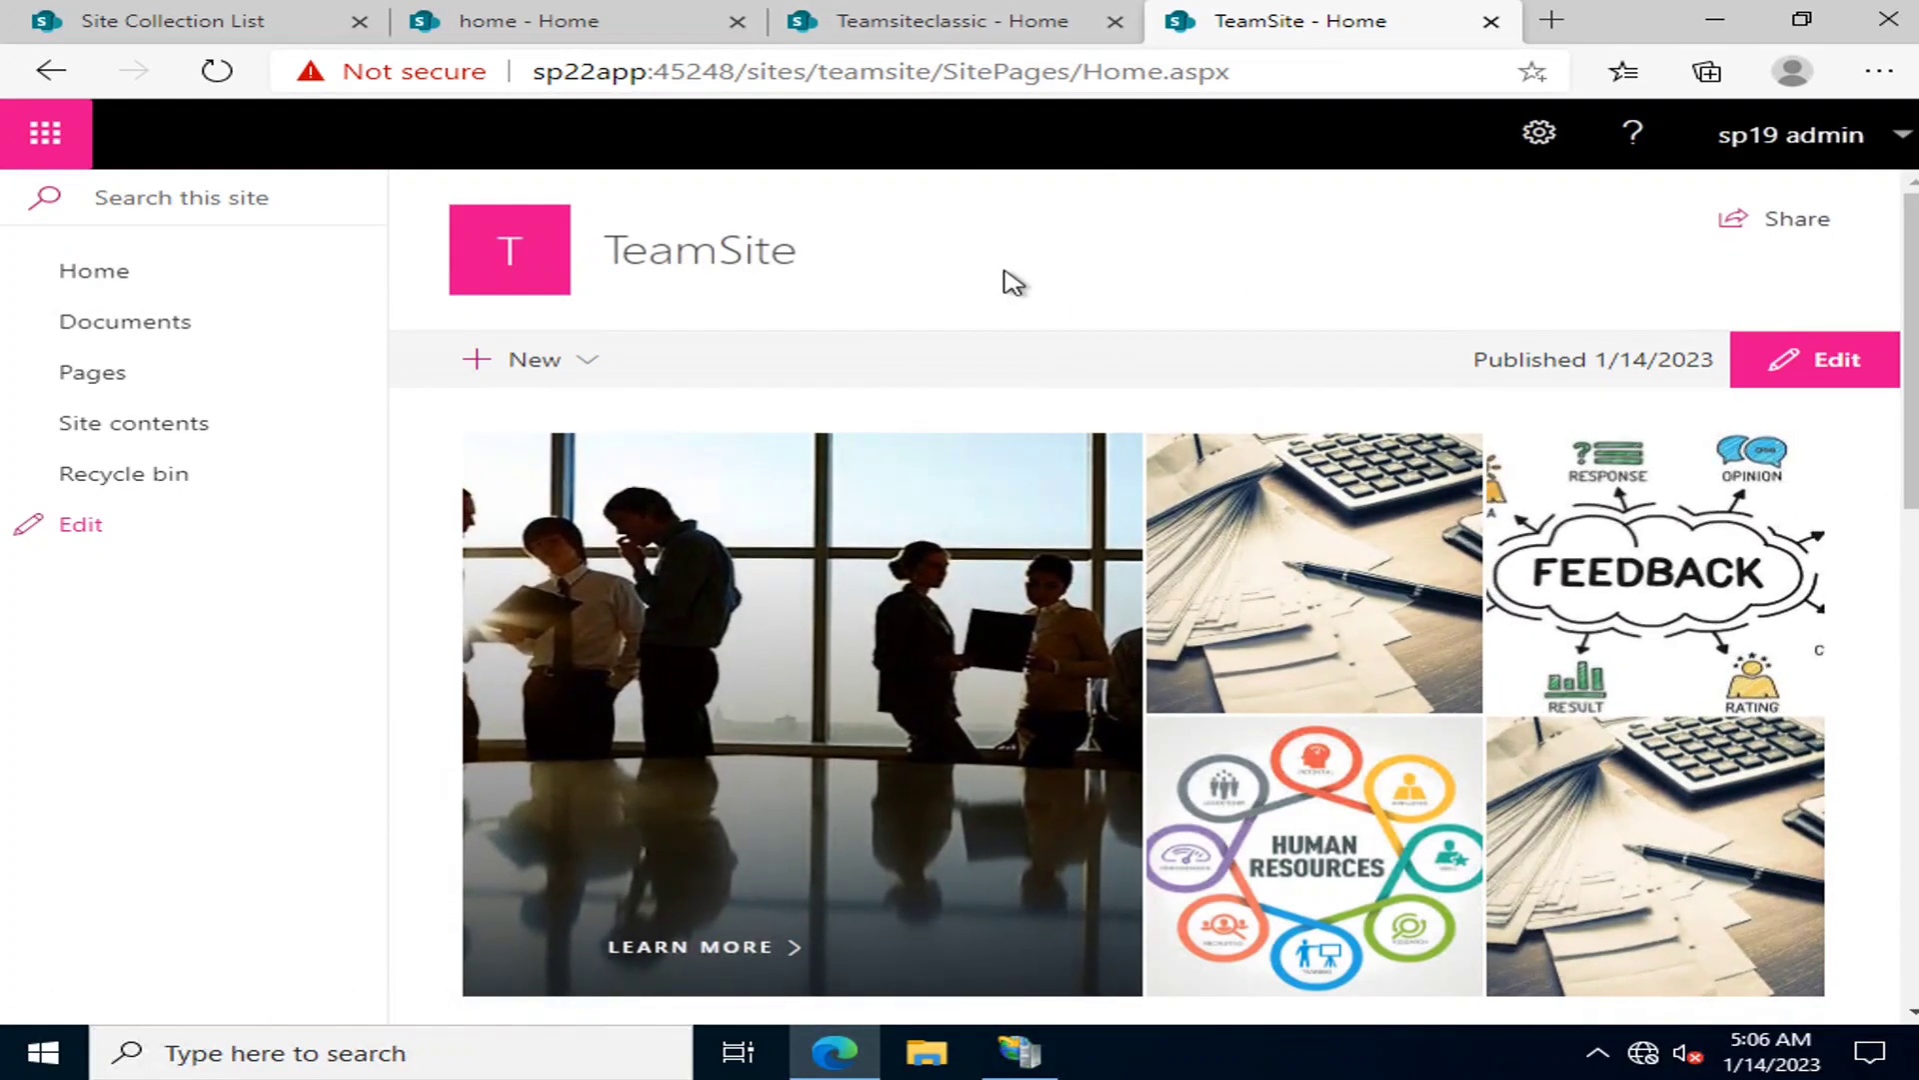
# Open the TeamSite home page for editing, browse the web parts available above the Hero, and republish the page.
pyautogui.click(1799, 375)
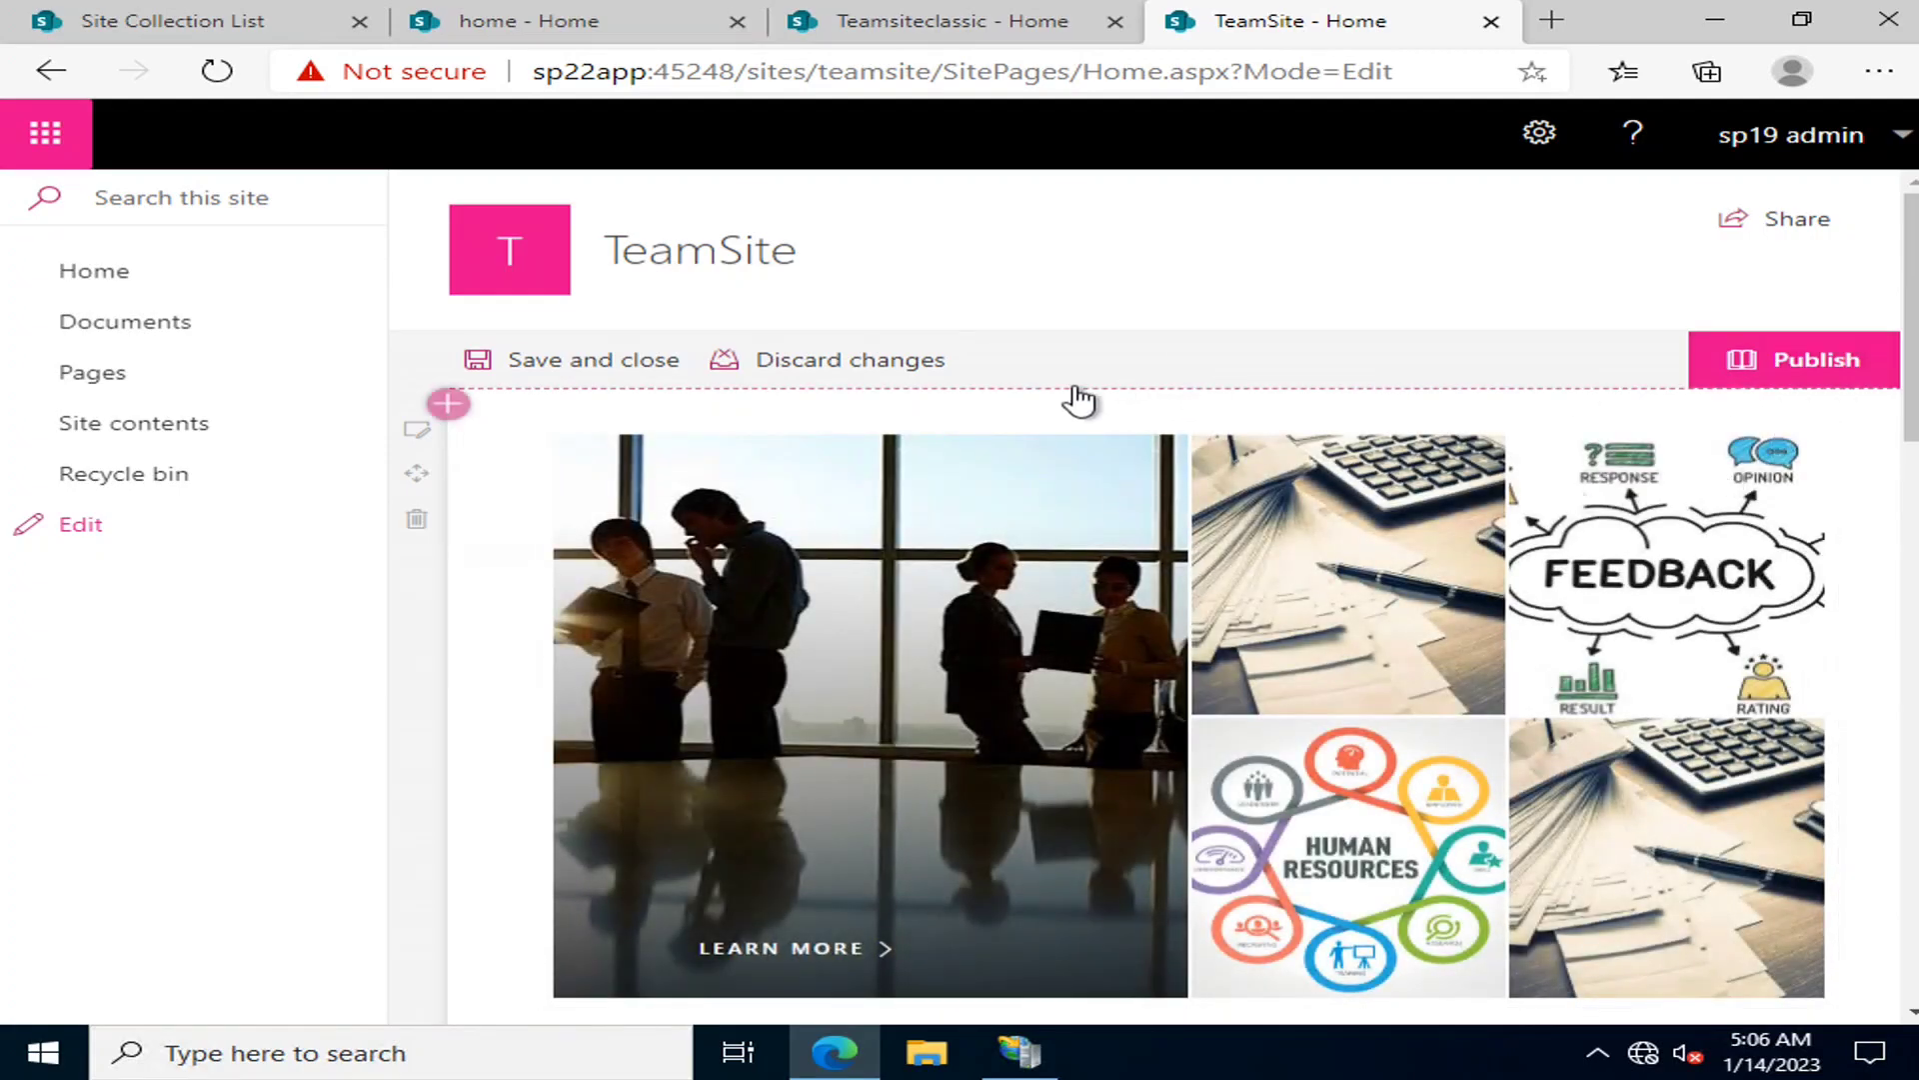
pyautogui.click(1189, 405)
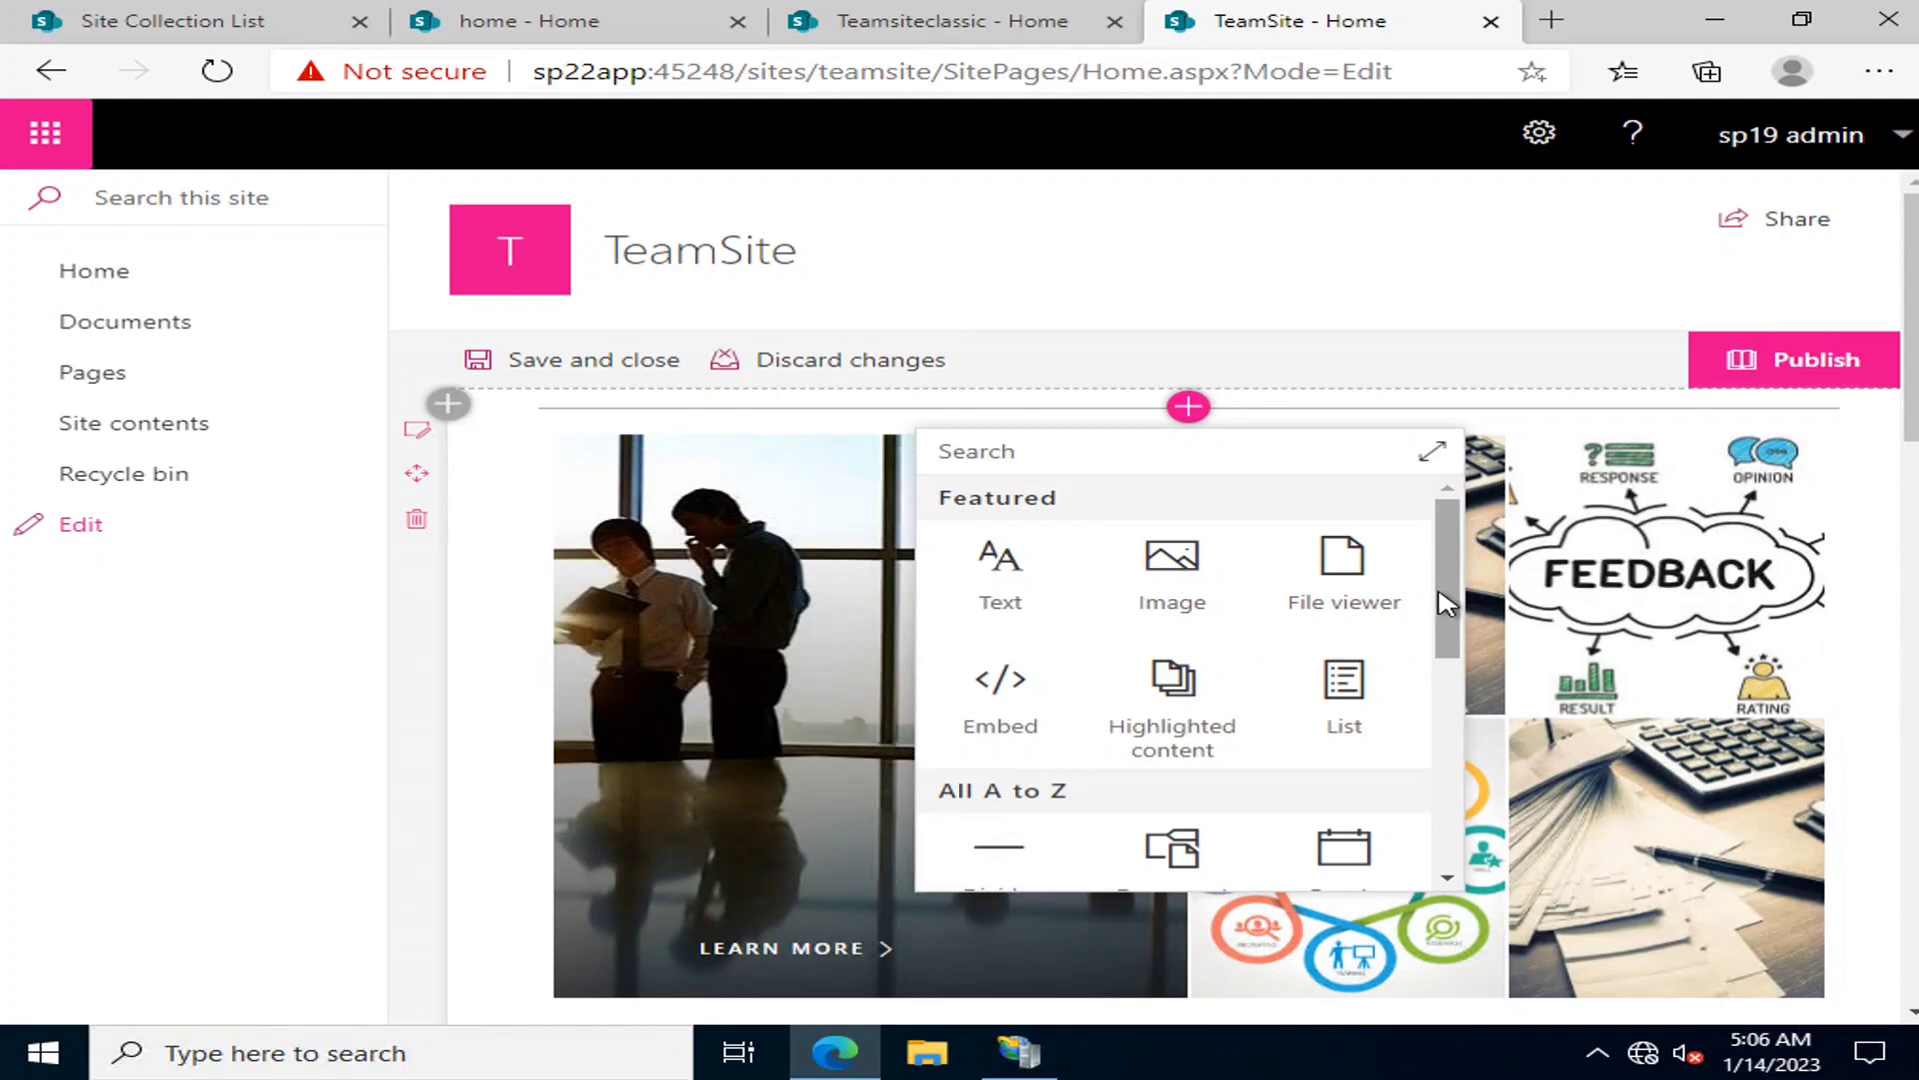
pyautogui.scroll(-5, 1403, 620)
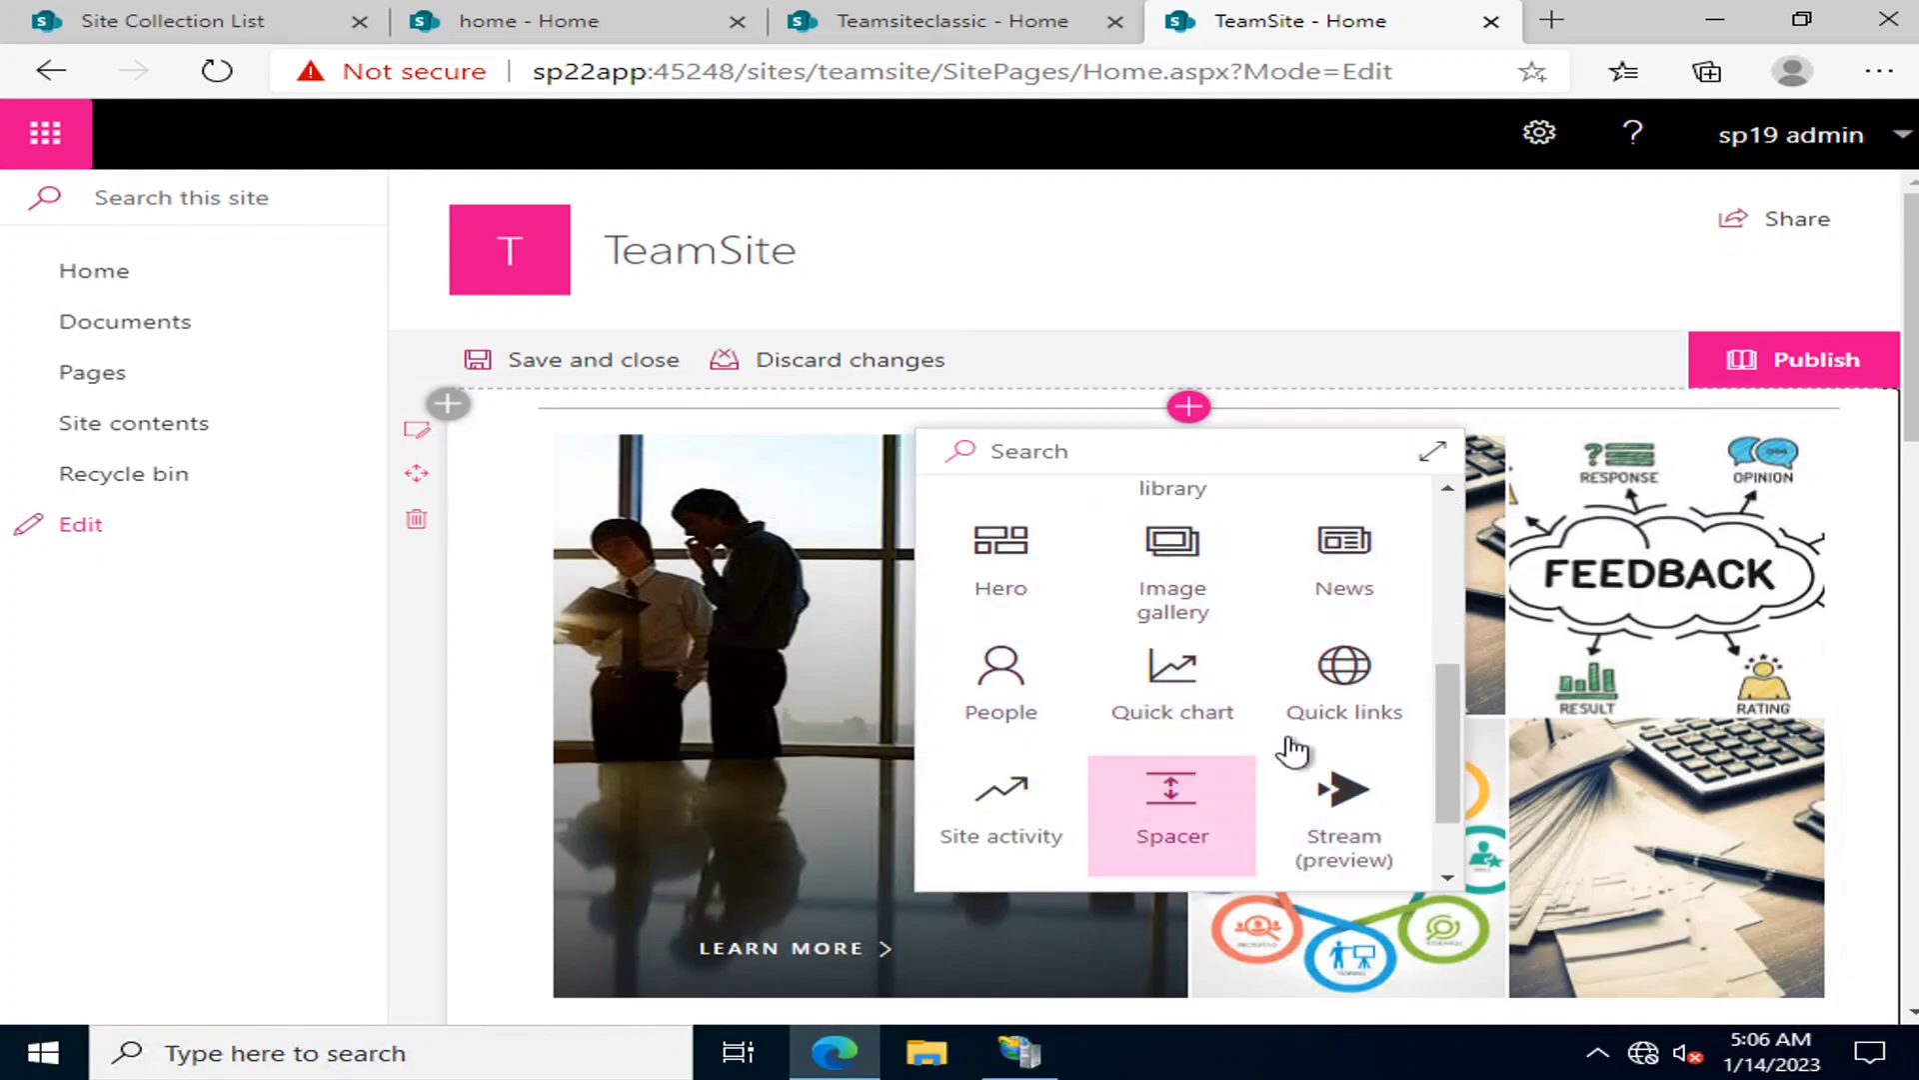
pyautogui.click(1711, 358)
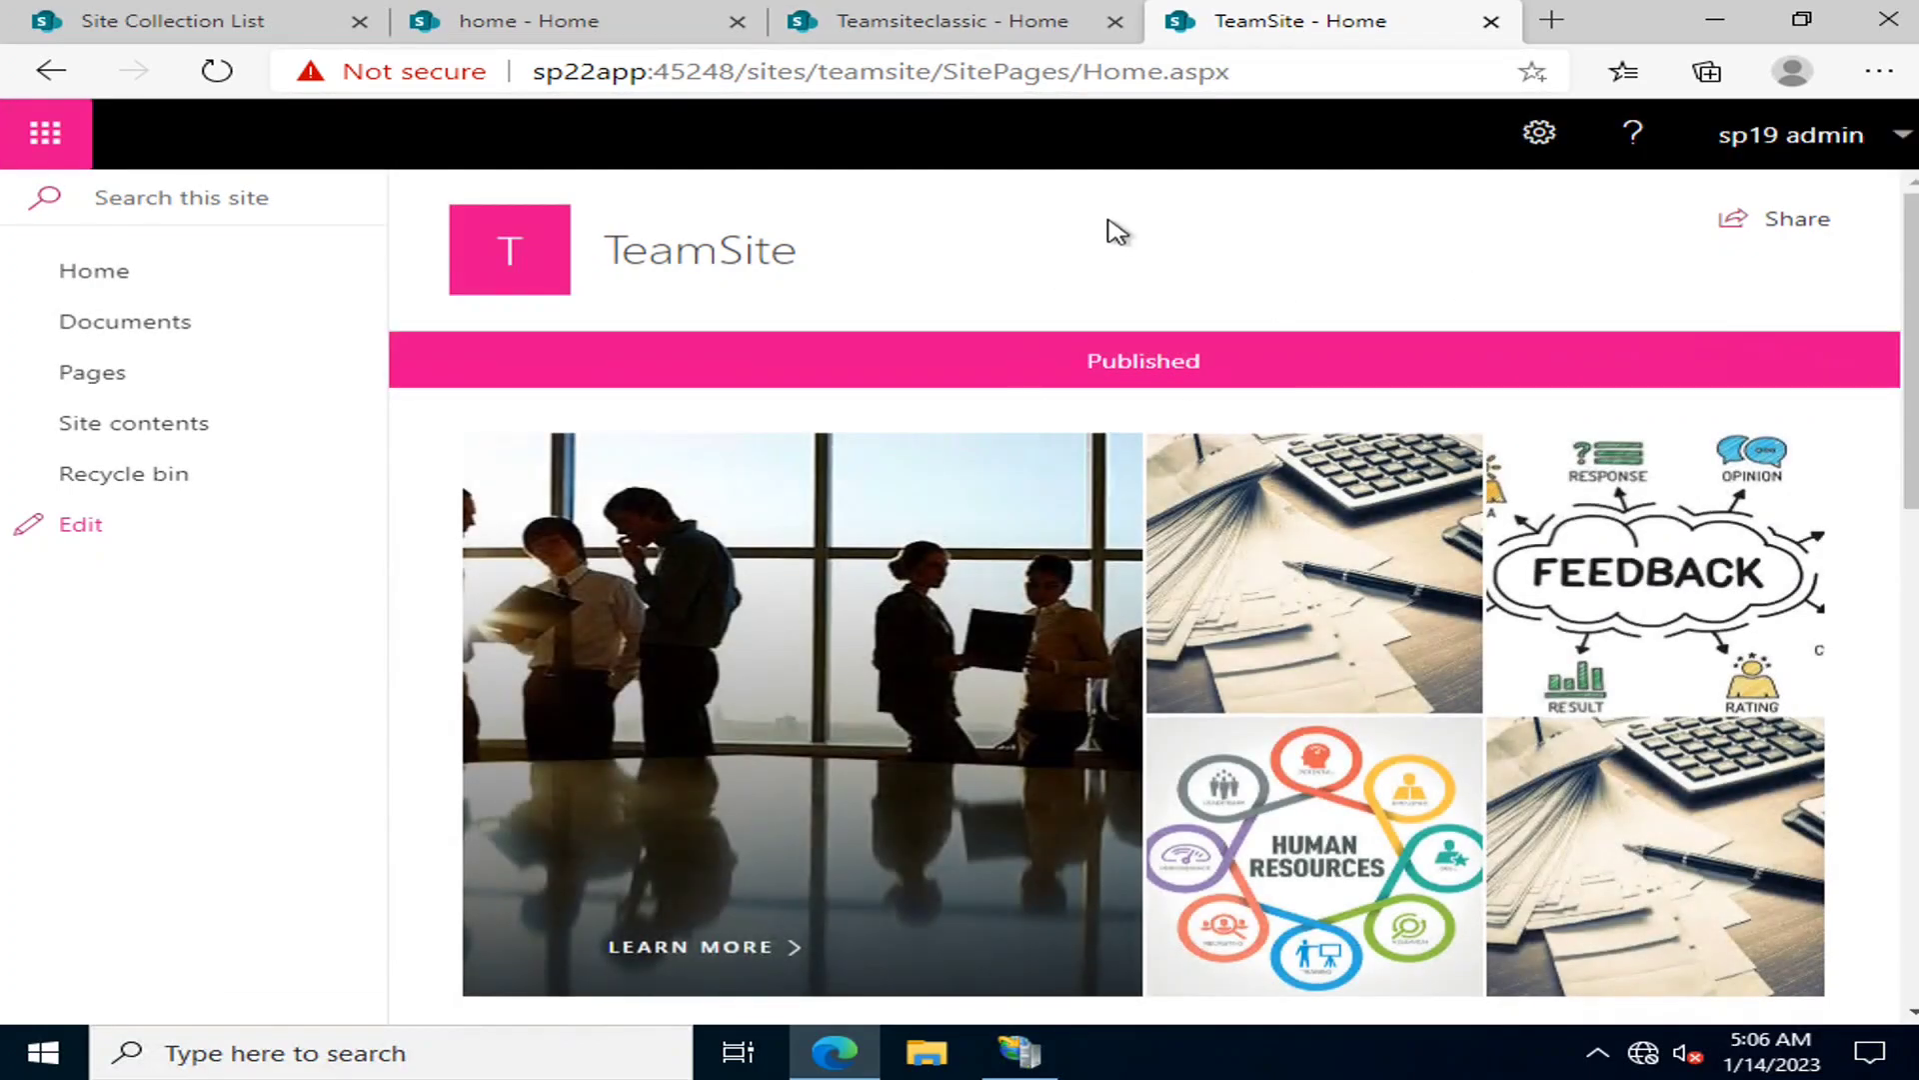
# Open the Teamsiteclassic home page for editing and examine the Get started with your site web part and its menu options.
pyautogui.click(974, 20)
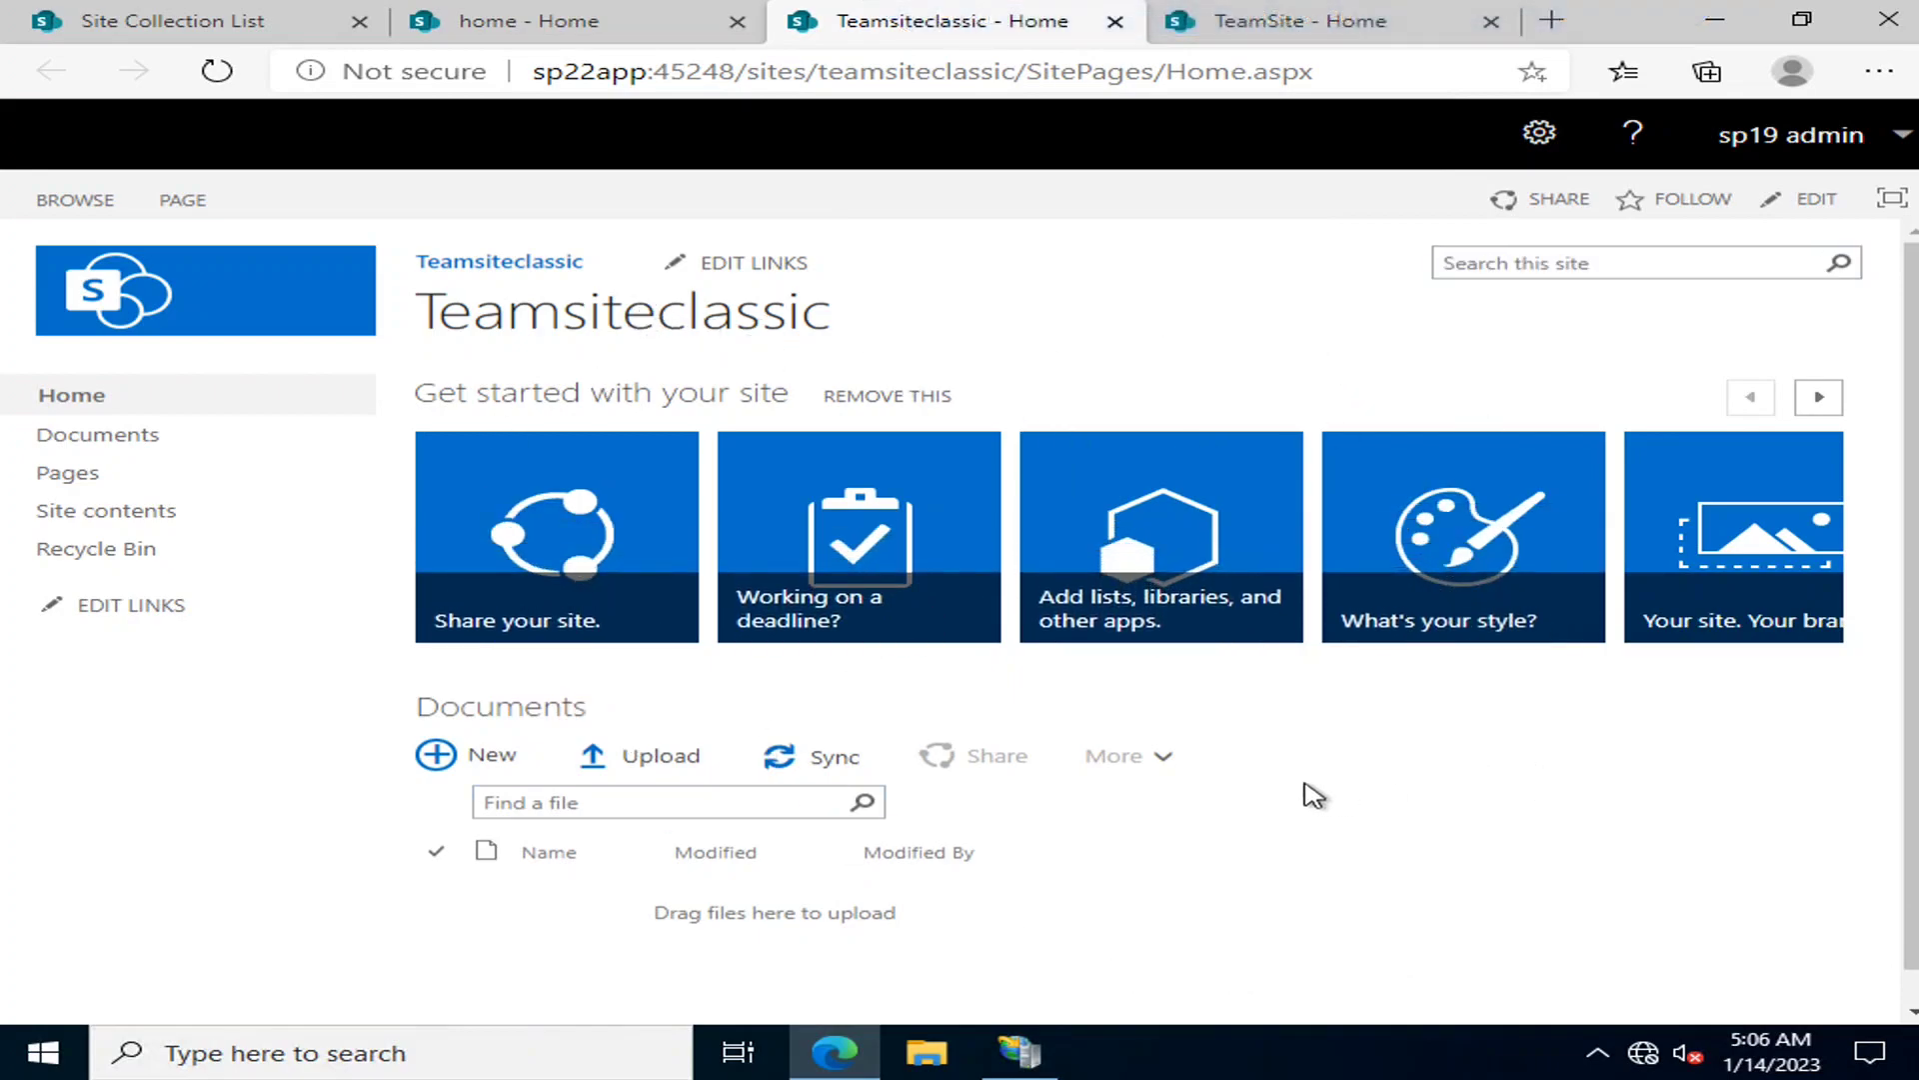
pyautogui.click(181, 205)
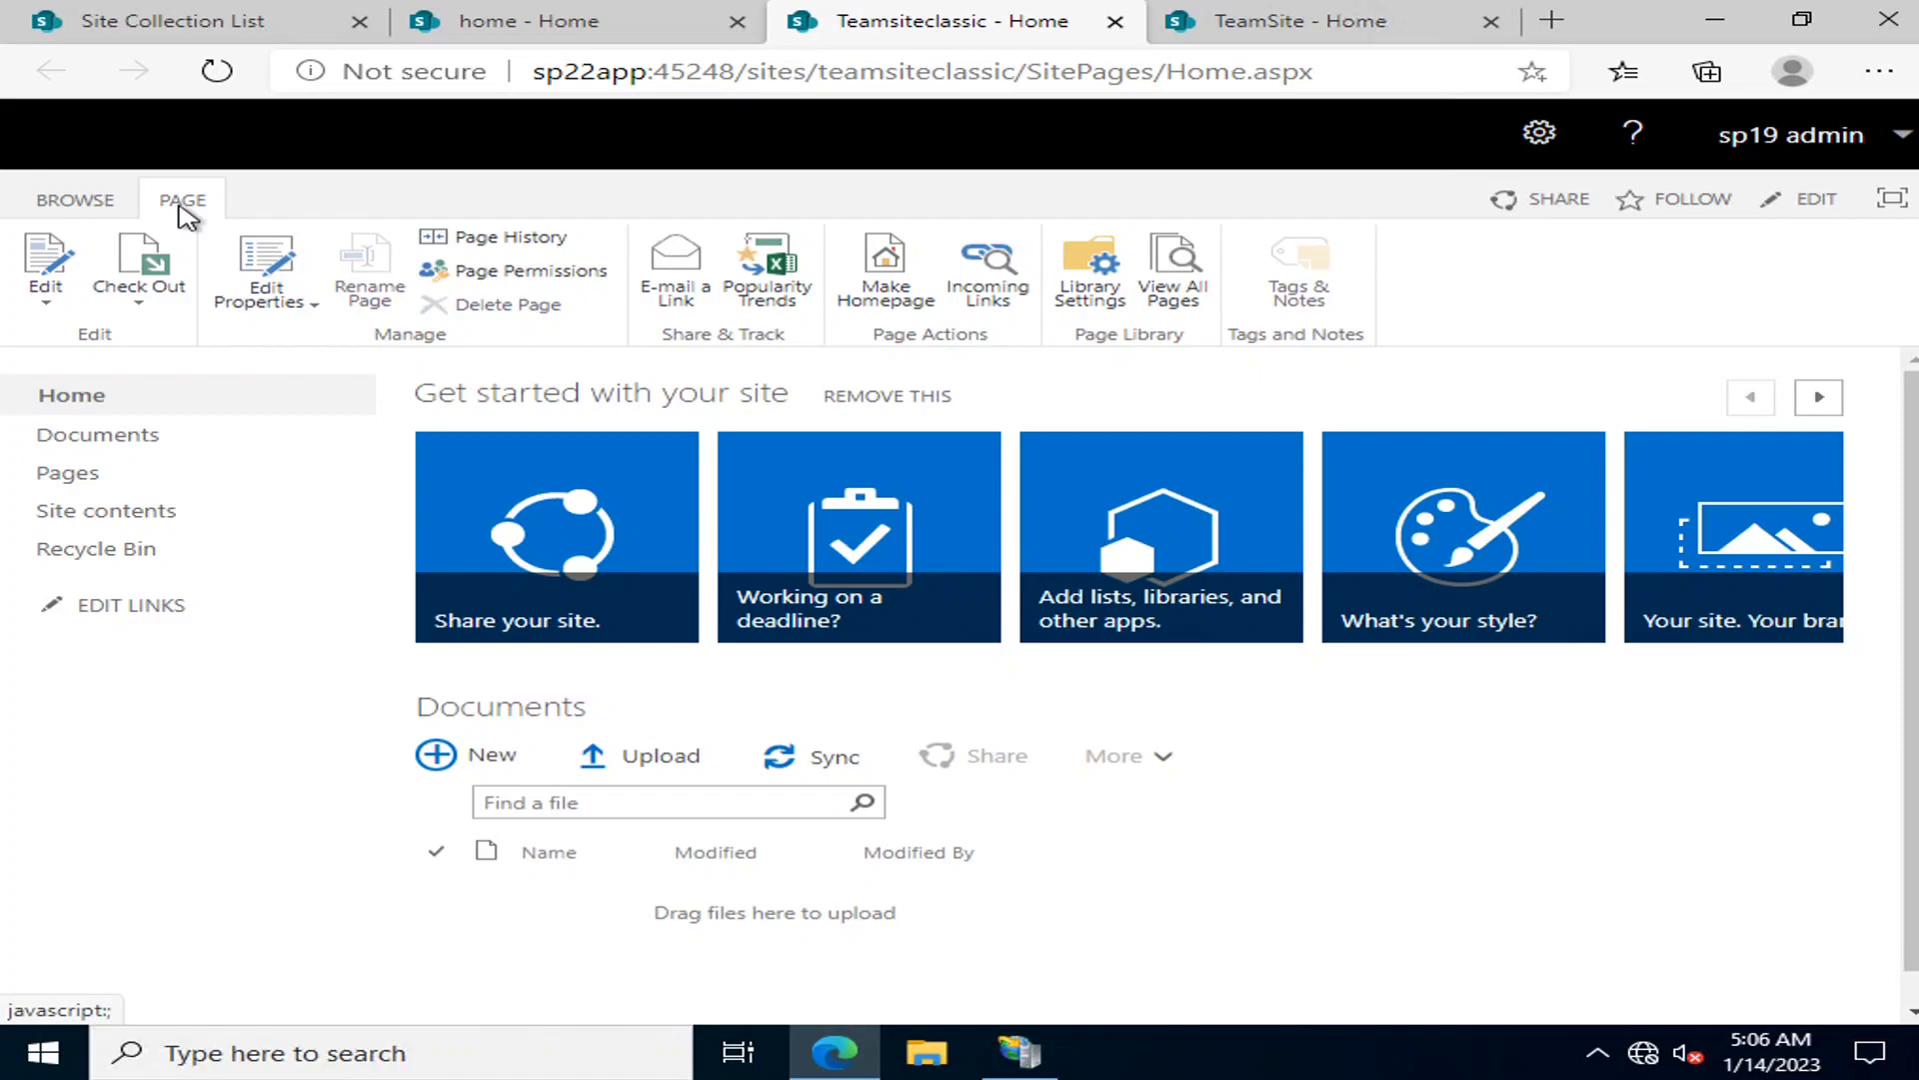
pyautogui.click(62, 272)
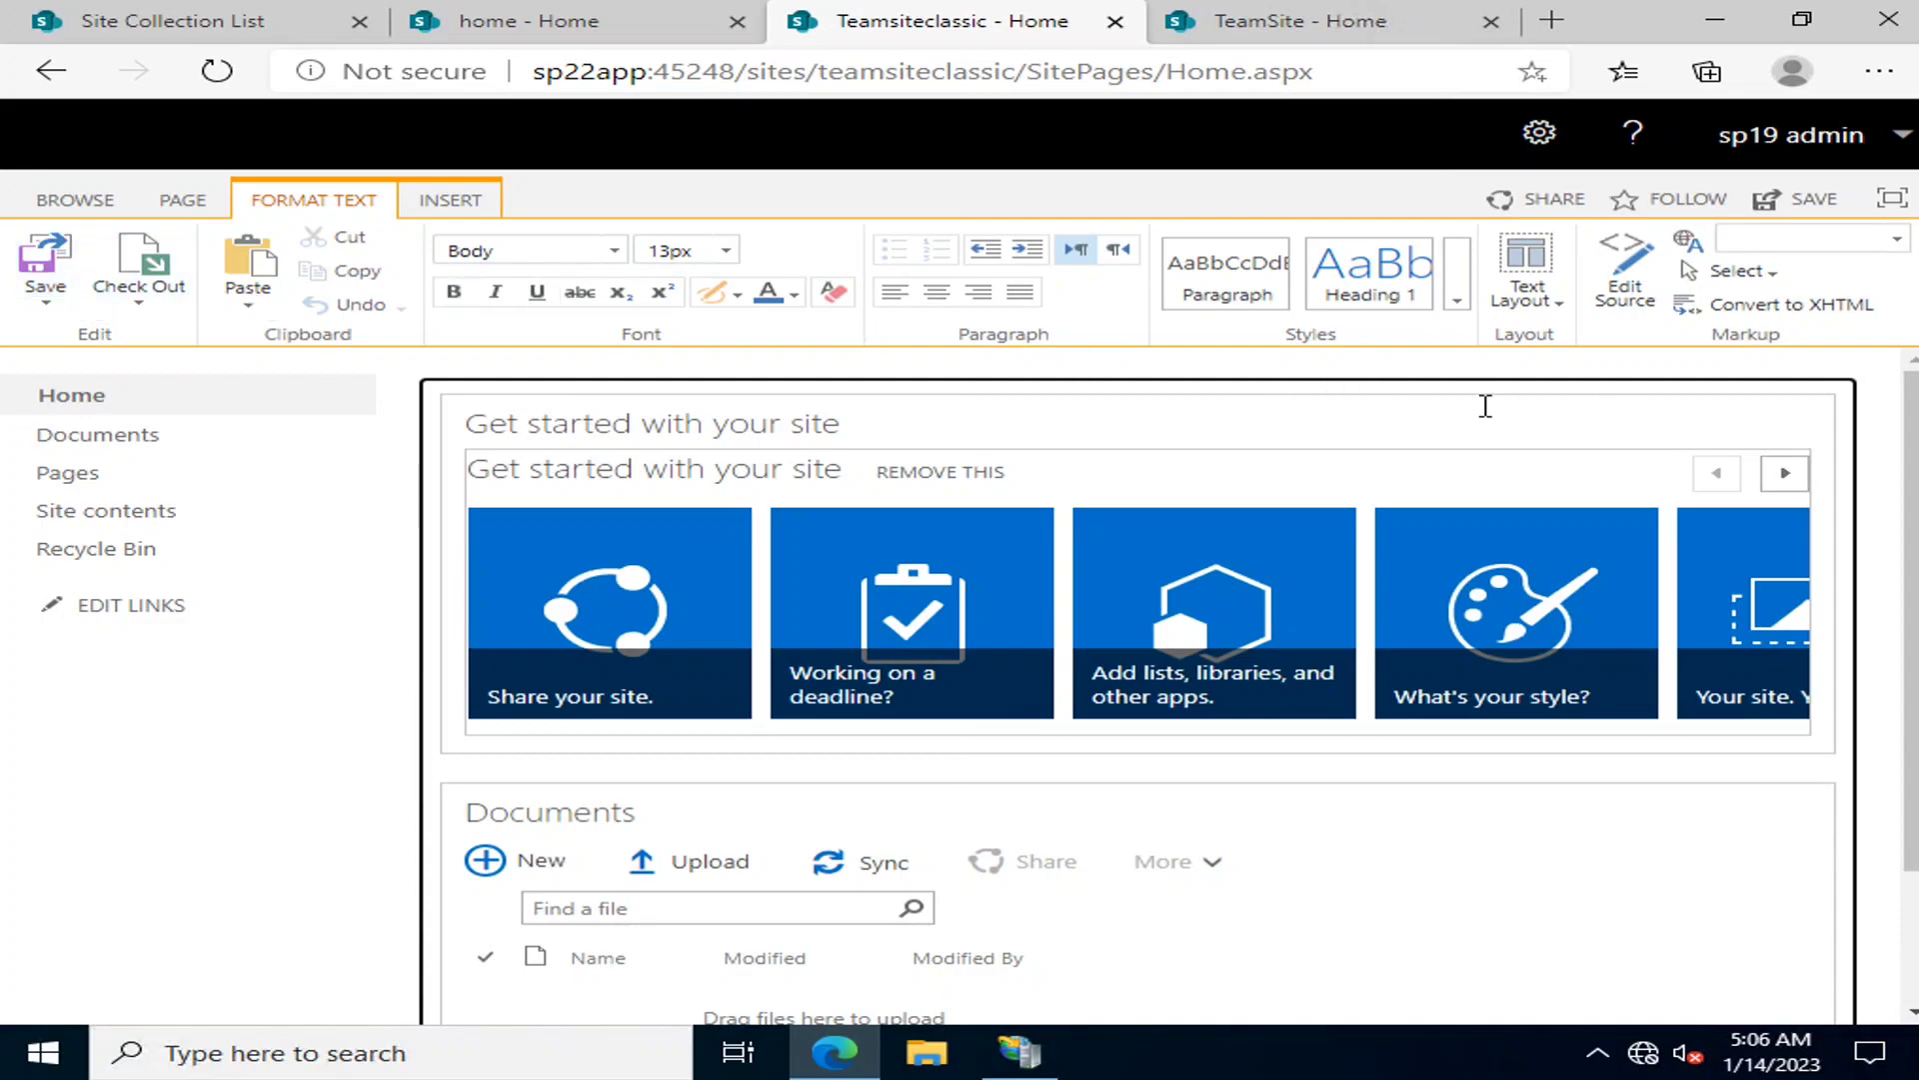
pyautogui.click(1755, 421)
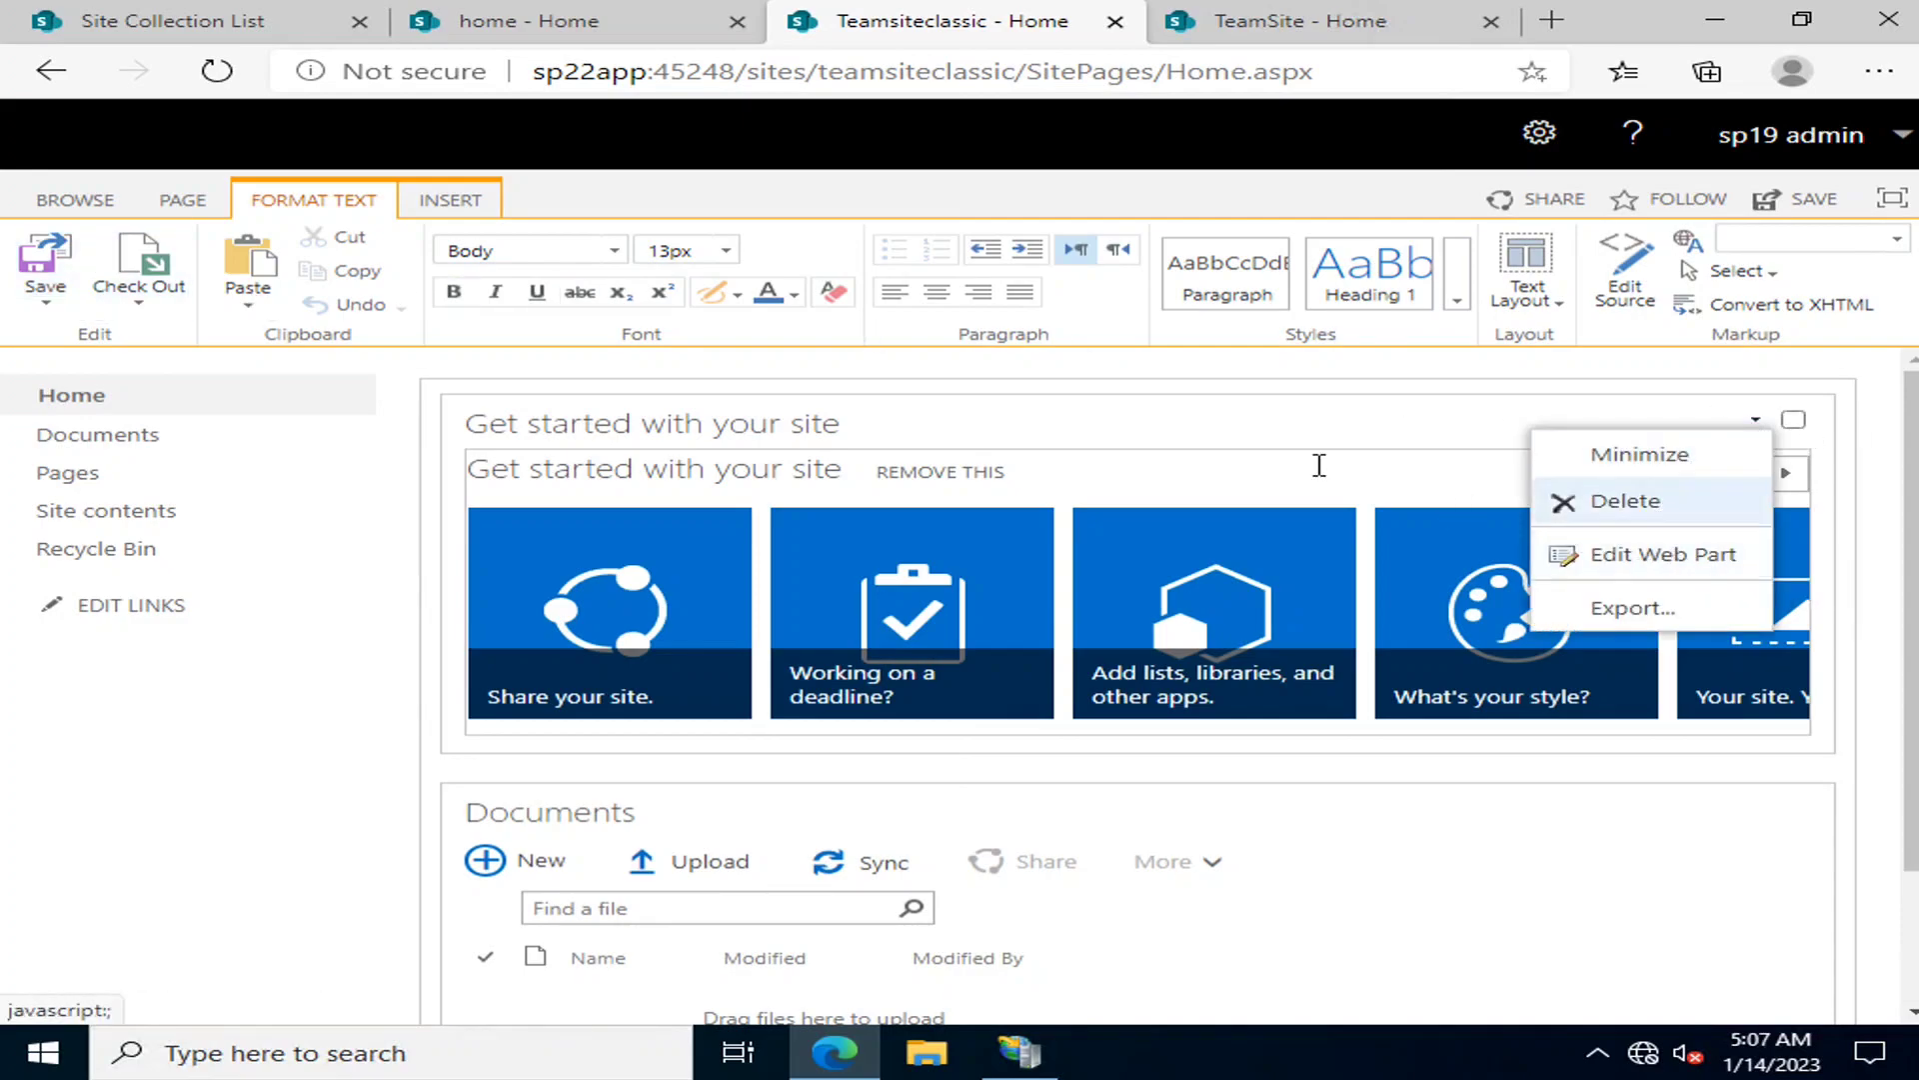
pyautogui.click(1285, 422)
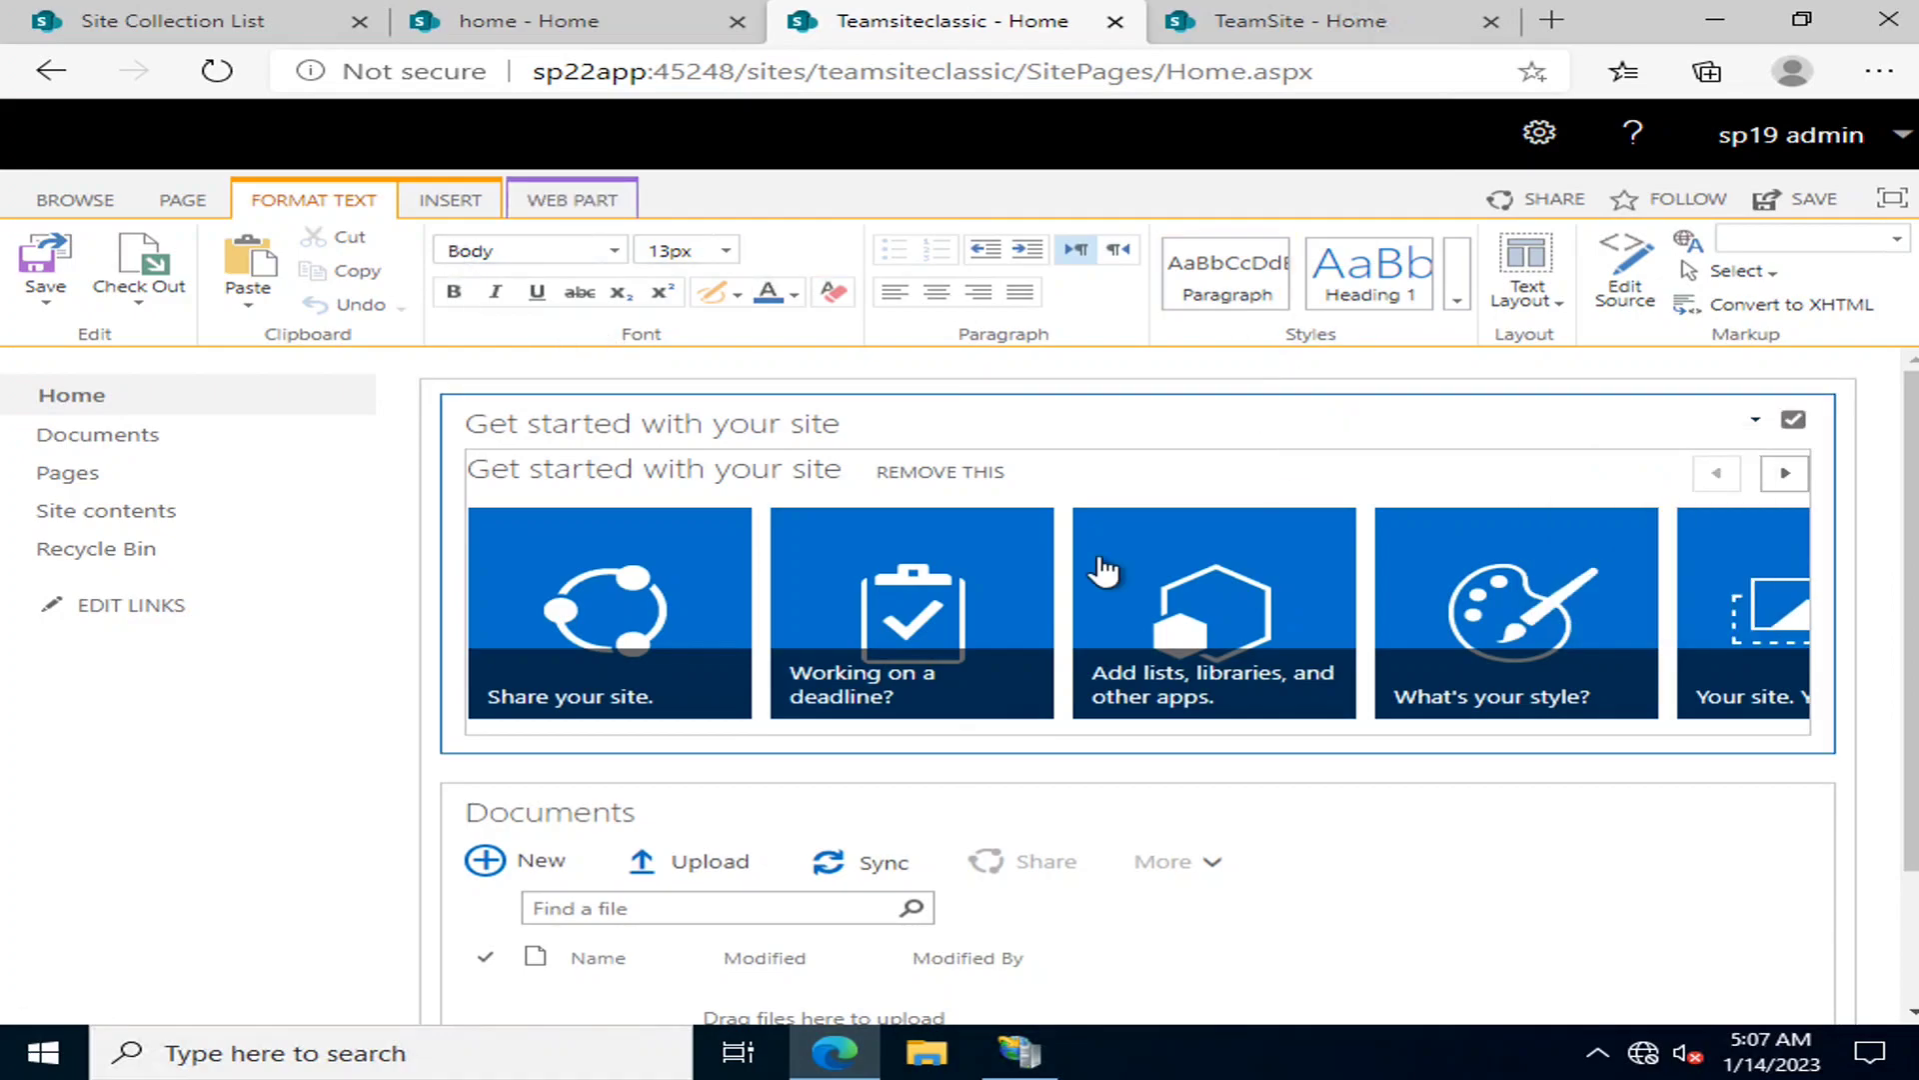
pyautogui.scroll(-2, 784, 728)
pyautogui.scroll(2, 783, 727)
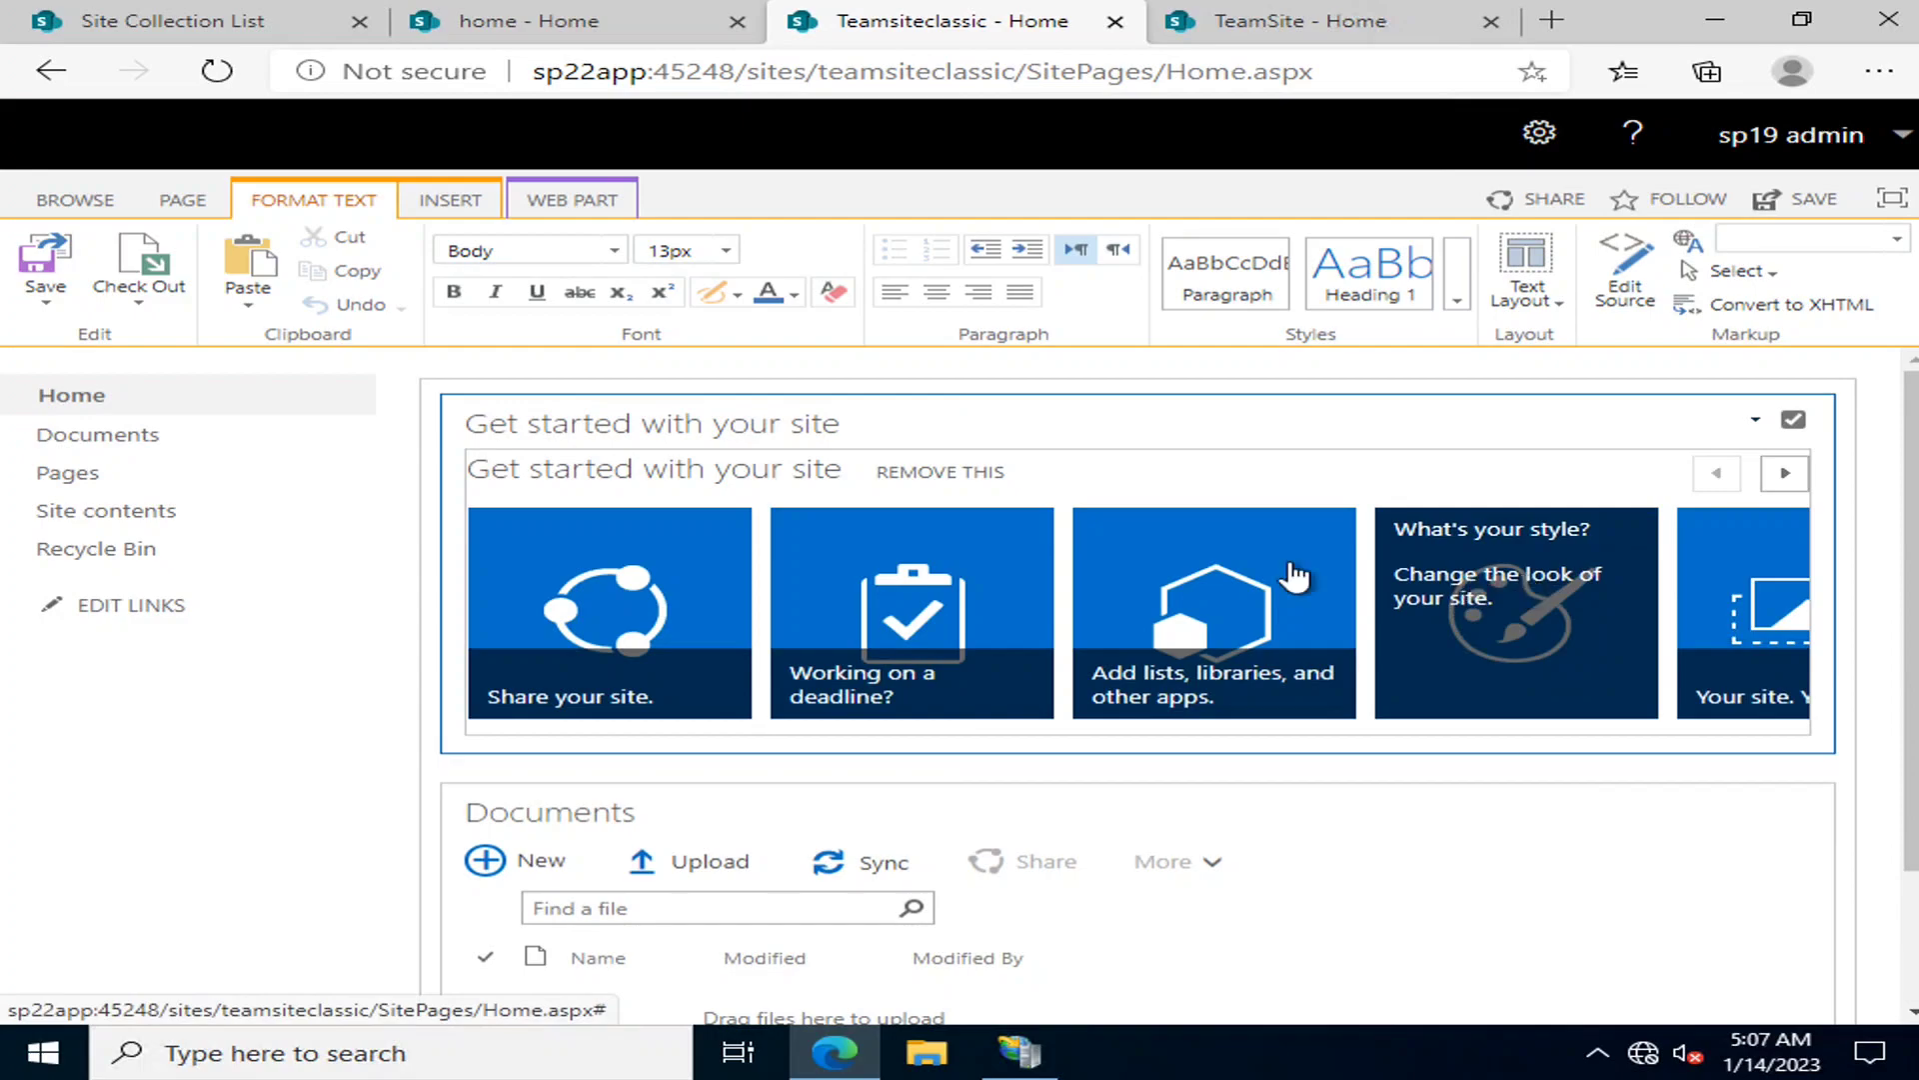
# Look over the published TeamSite home page for comparison and save the Teamsiteclassic home page.
pyautogui.click(1259, 21)
pyautogui.scroll(-3, 994, 577)
pyautogui.scroll(3, 993, 568)
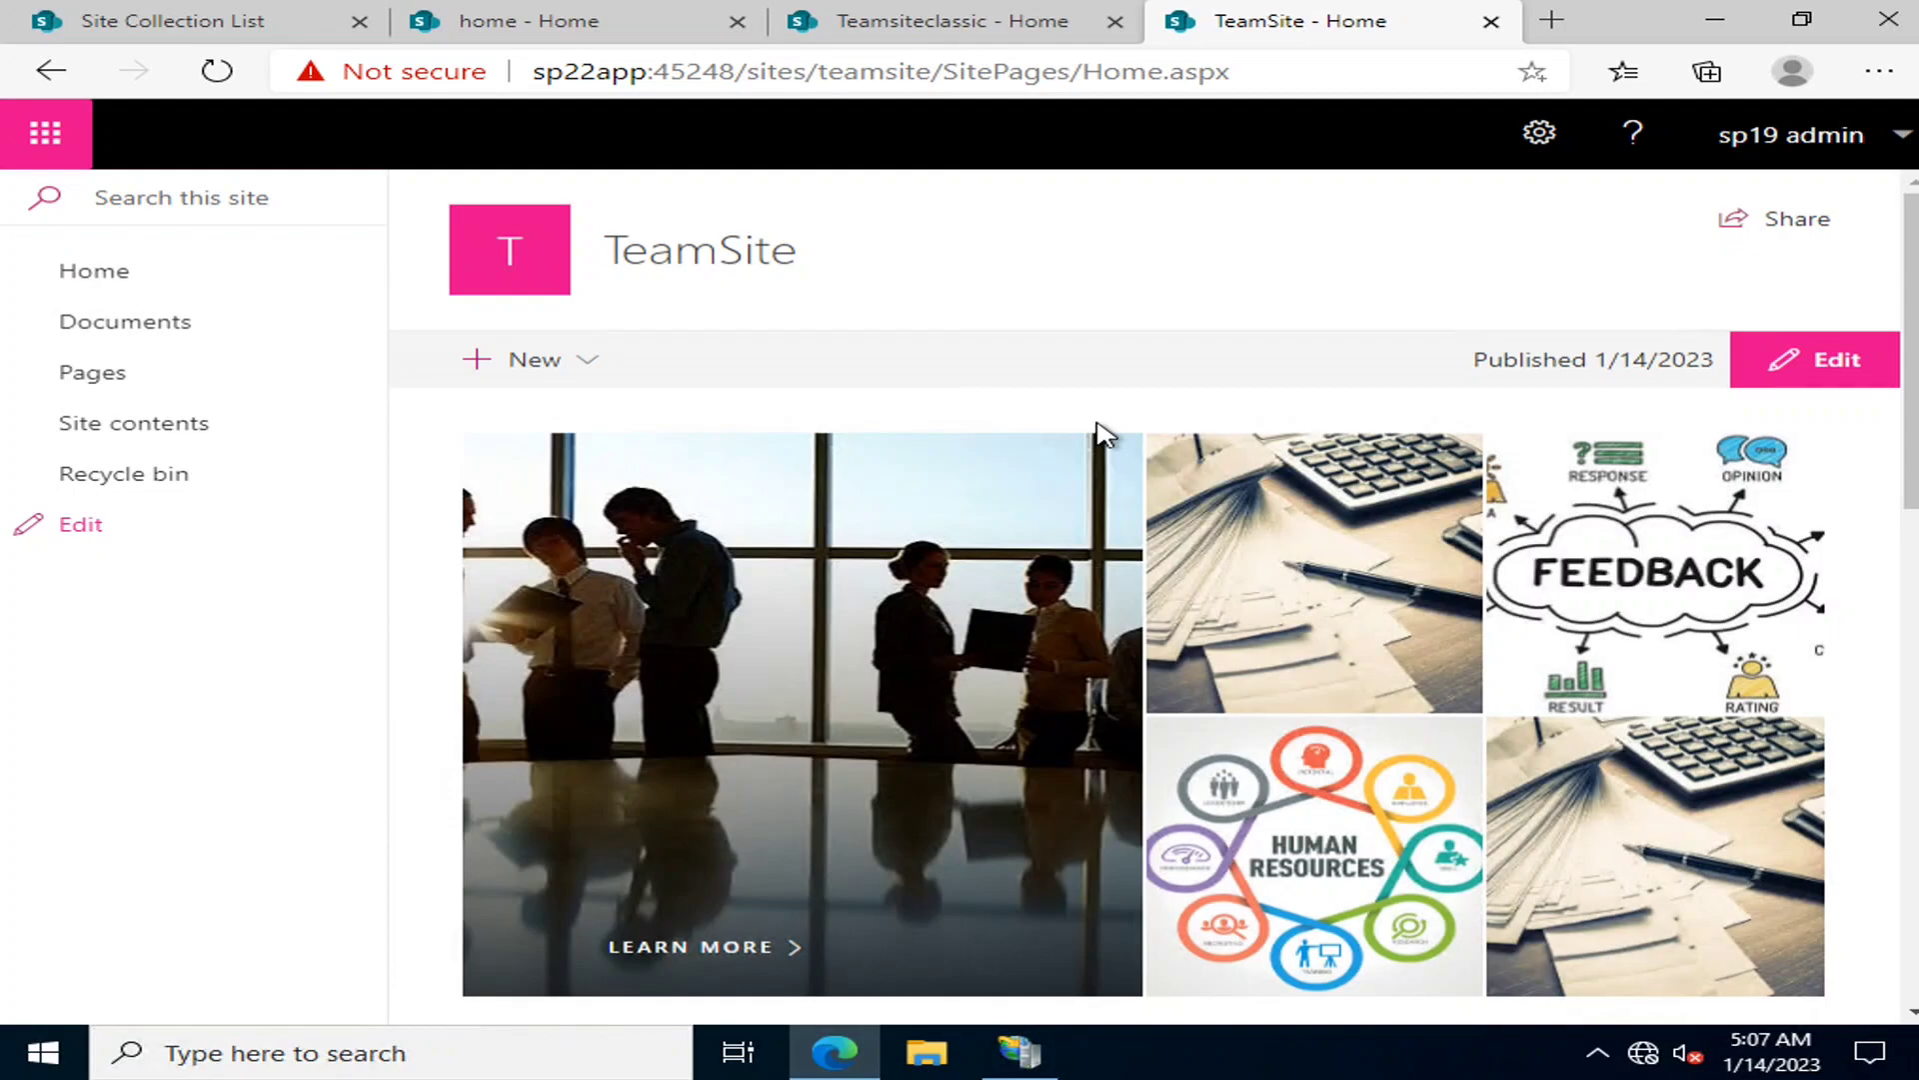
pyautogui.click(933, 18)
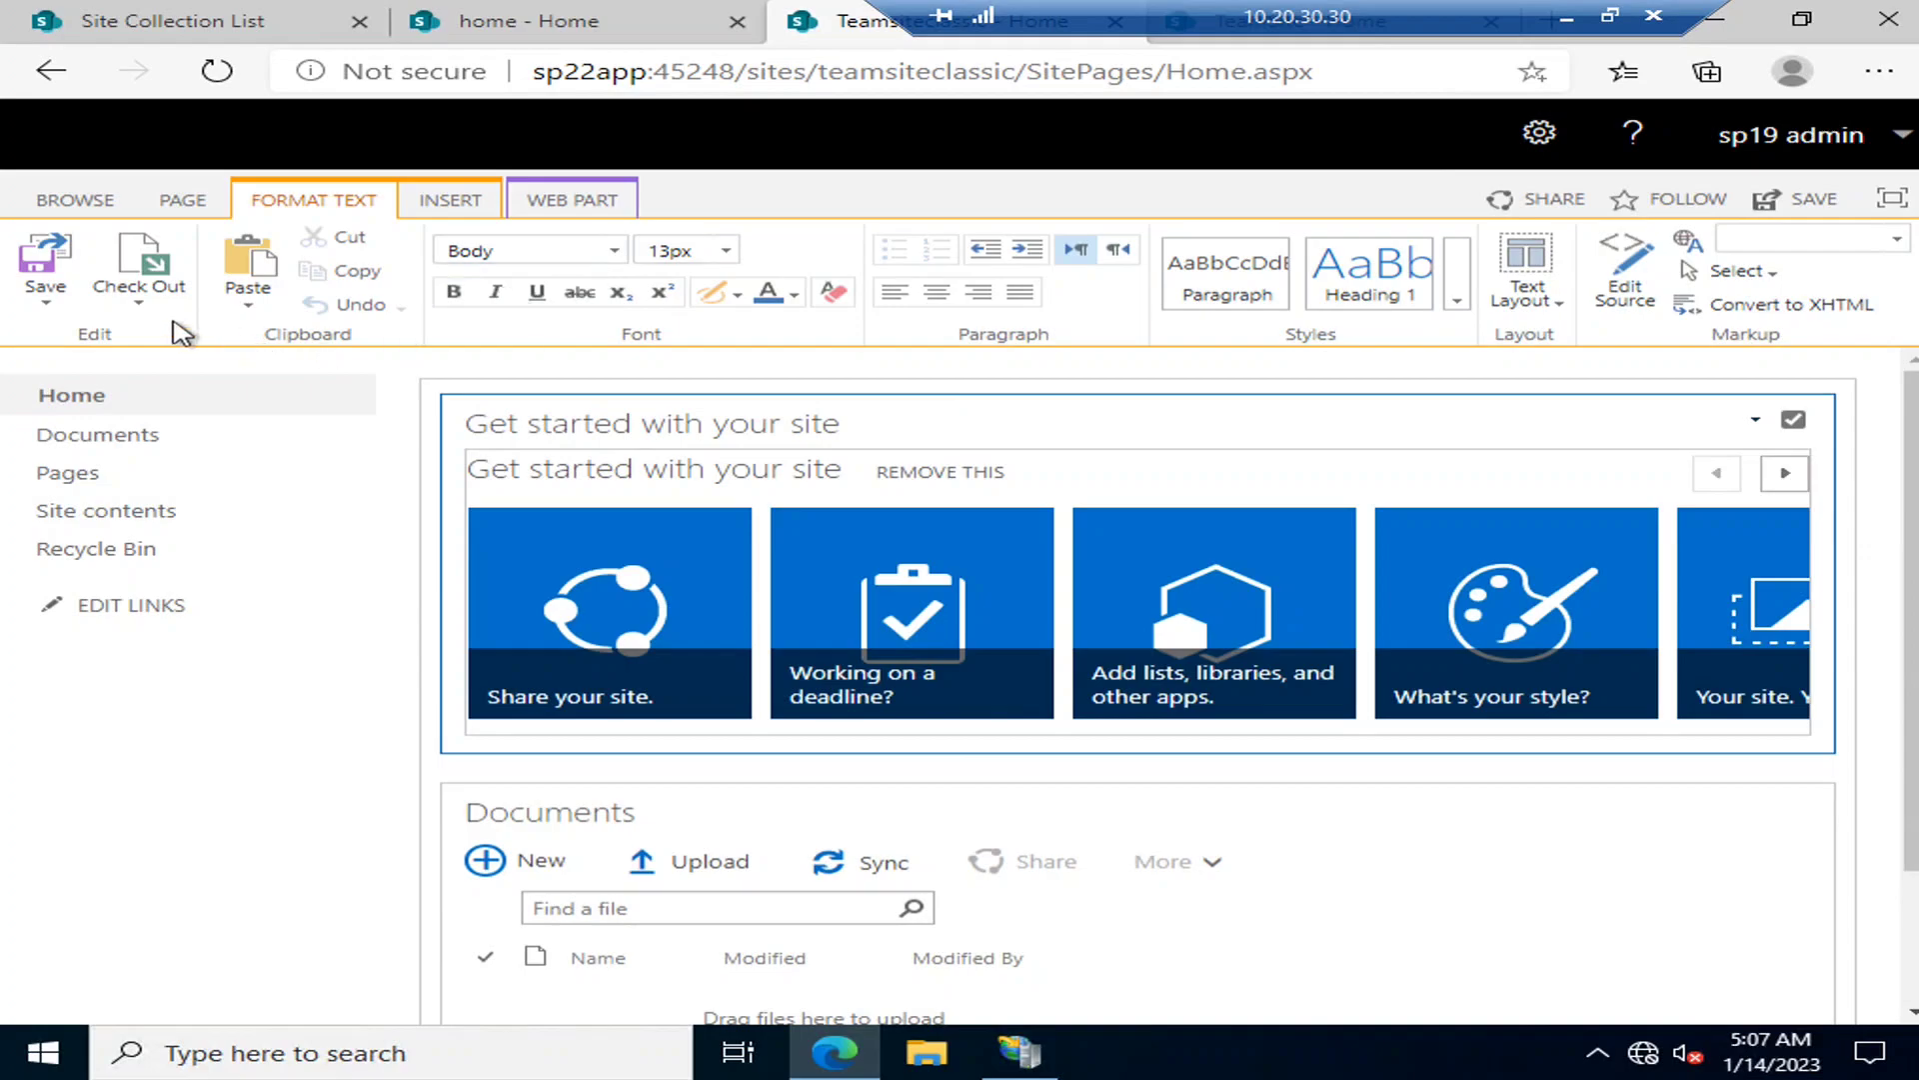
pyautogui.click(45, 258)
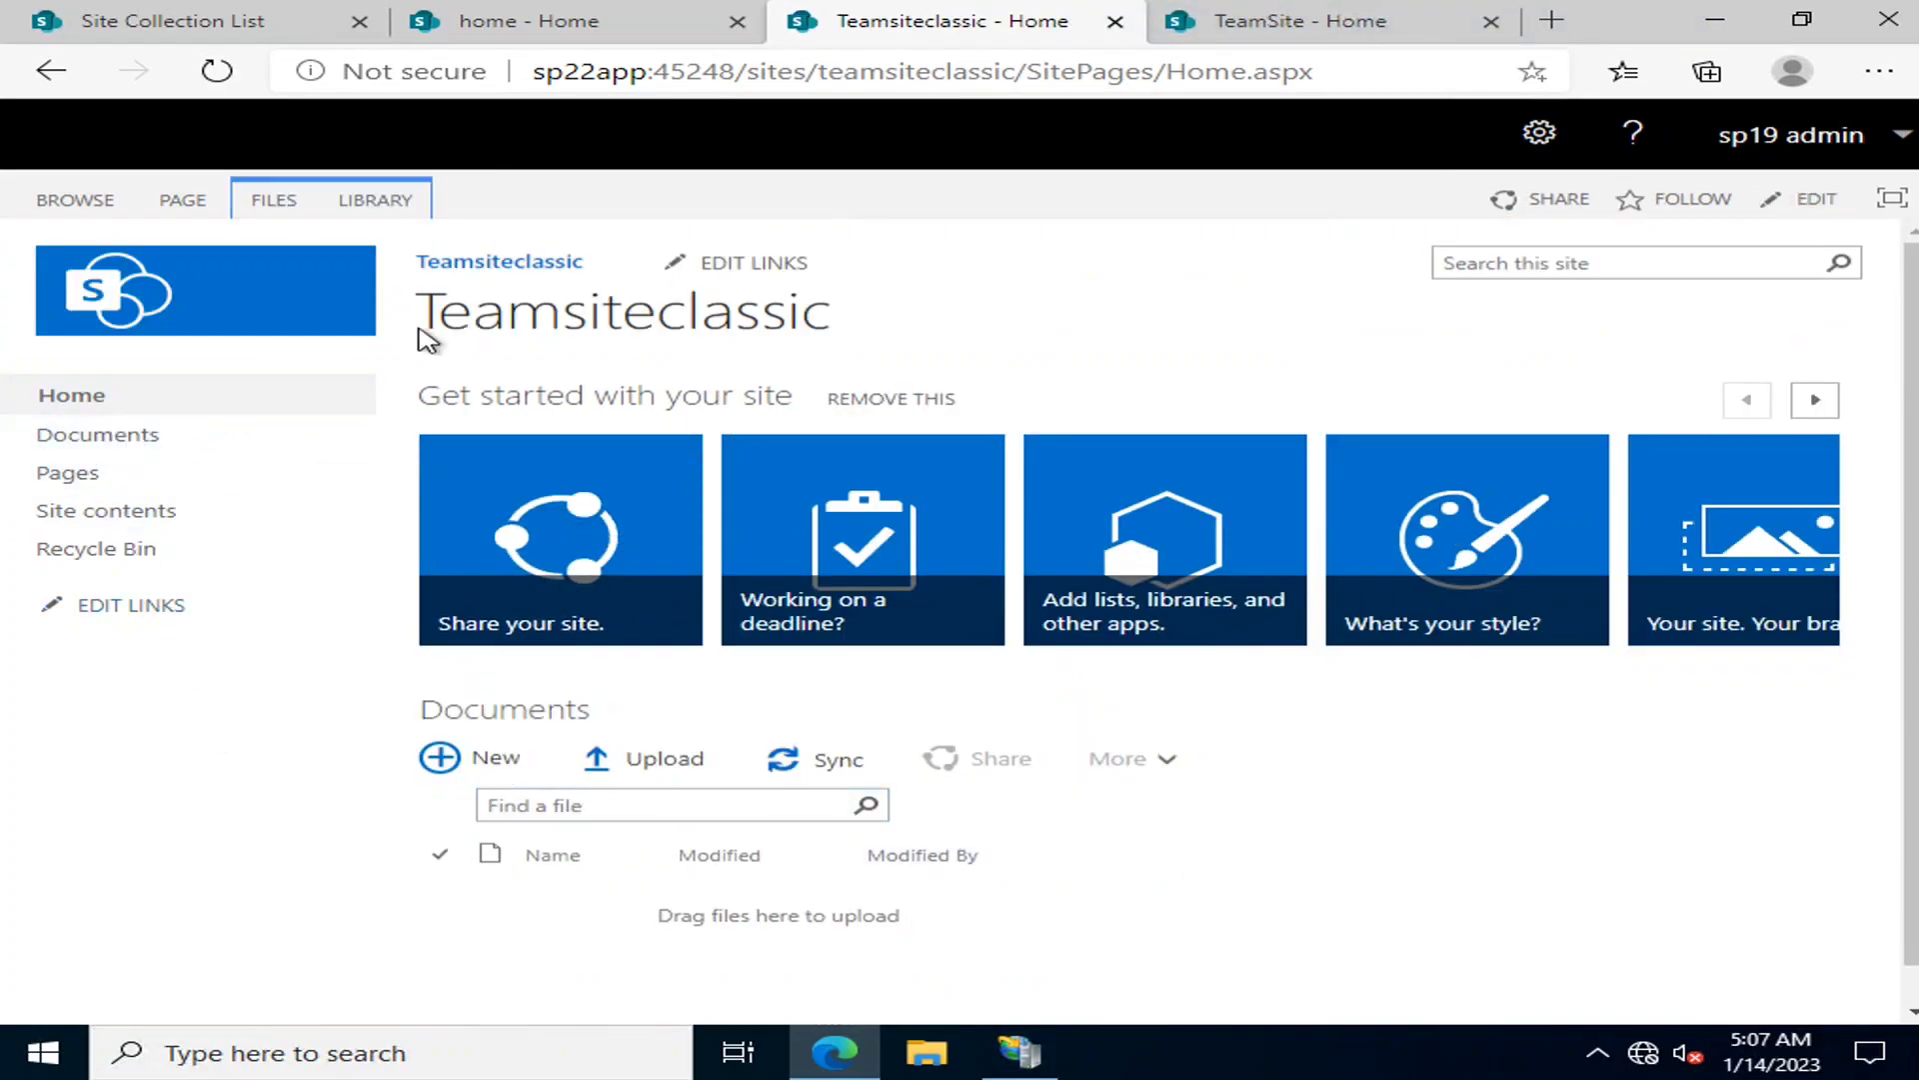
# Show the Teamsiteclassic Documents library in the classic experience and the TeamSite Documents library in the modern experience.
pyautogui.click(500, 710)
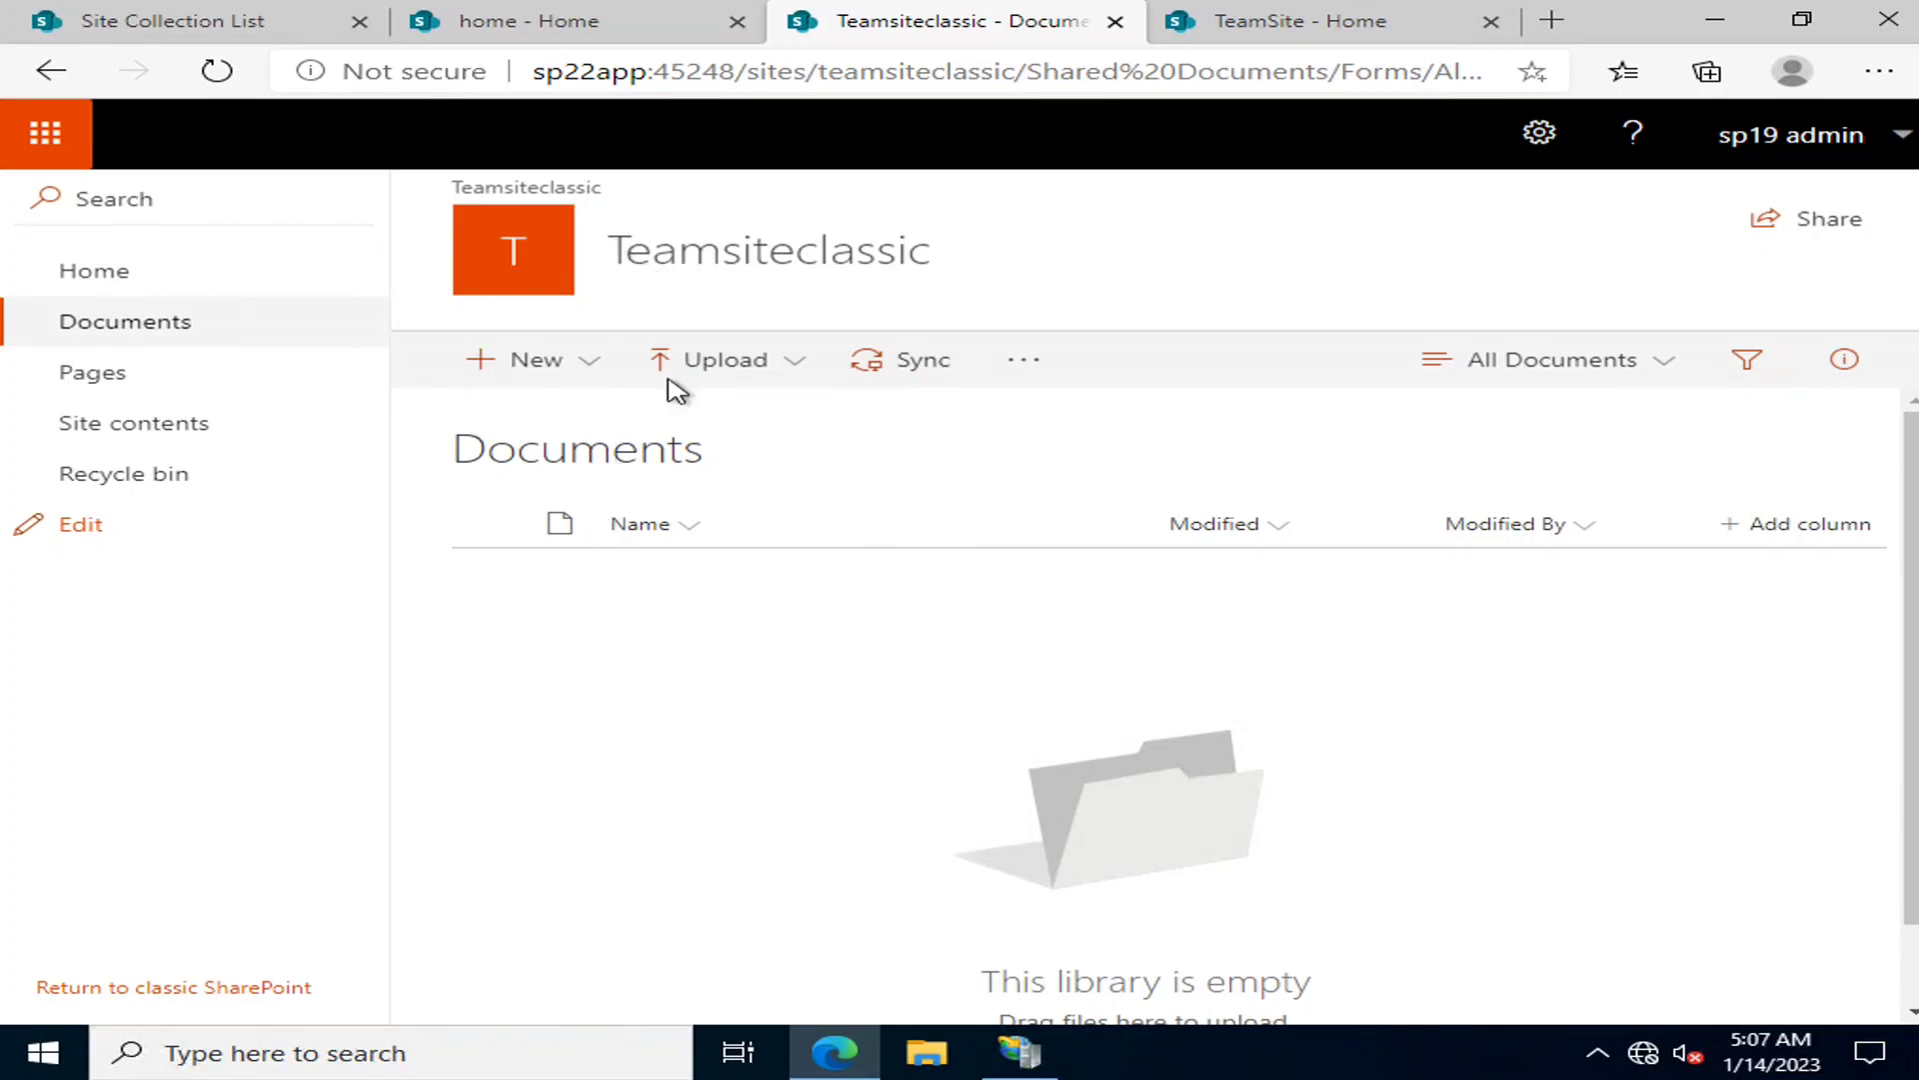
pyautogui.click(239, 990)
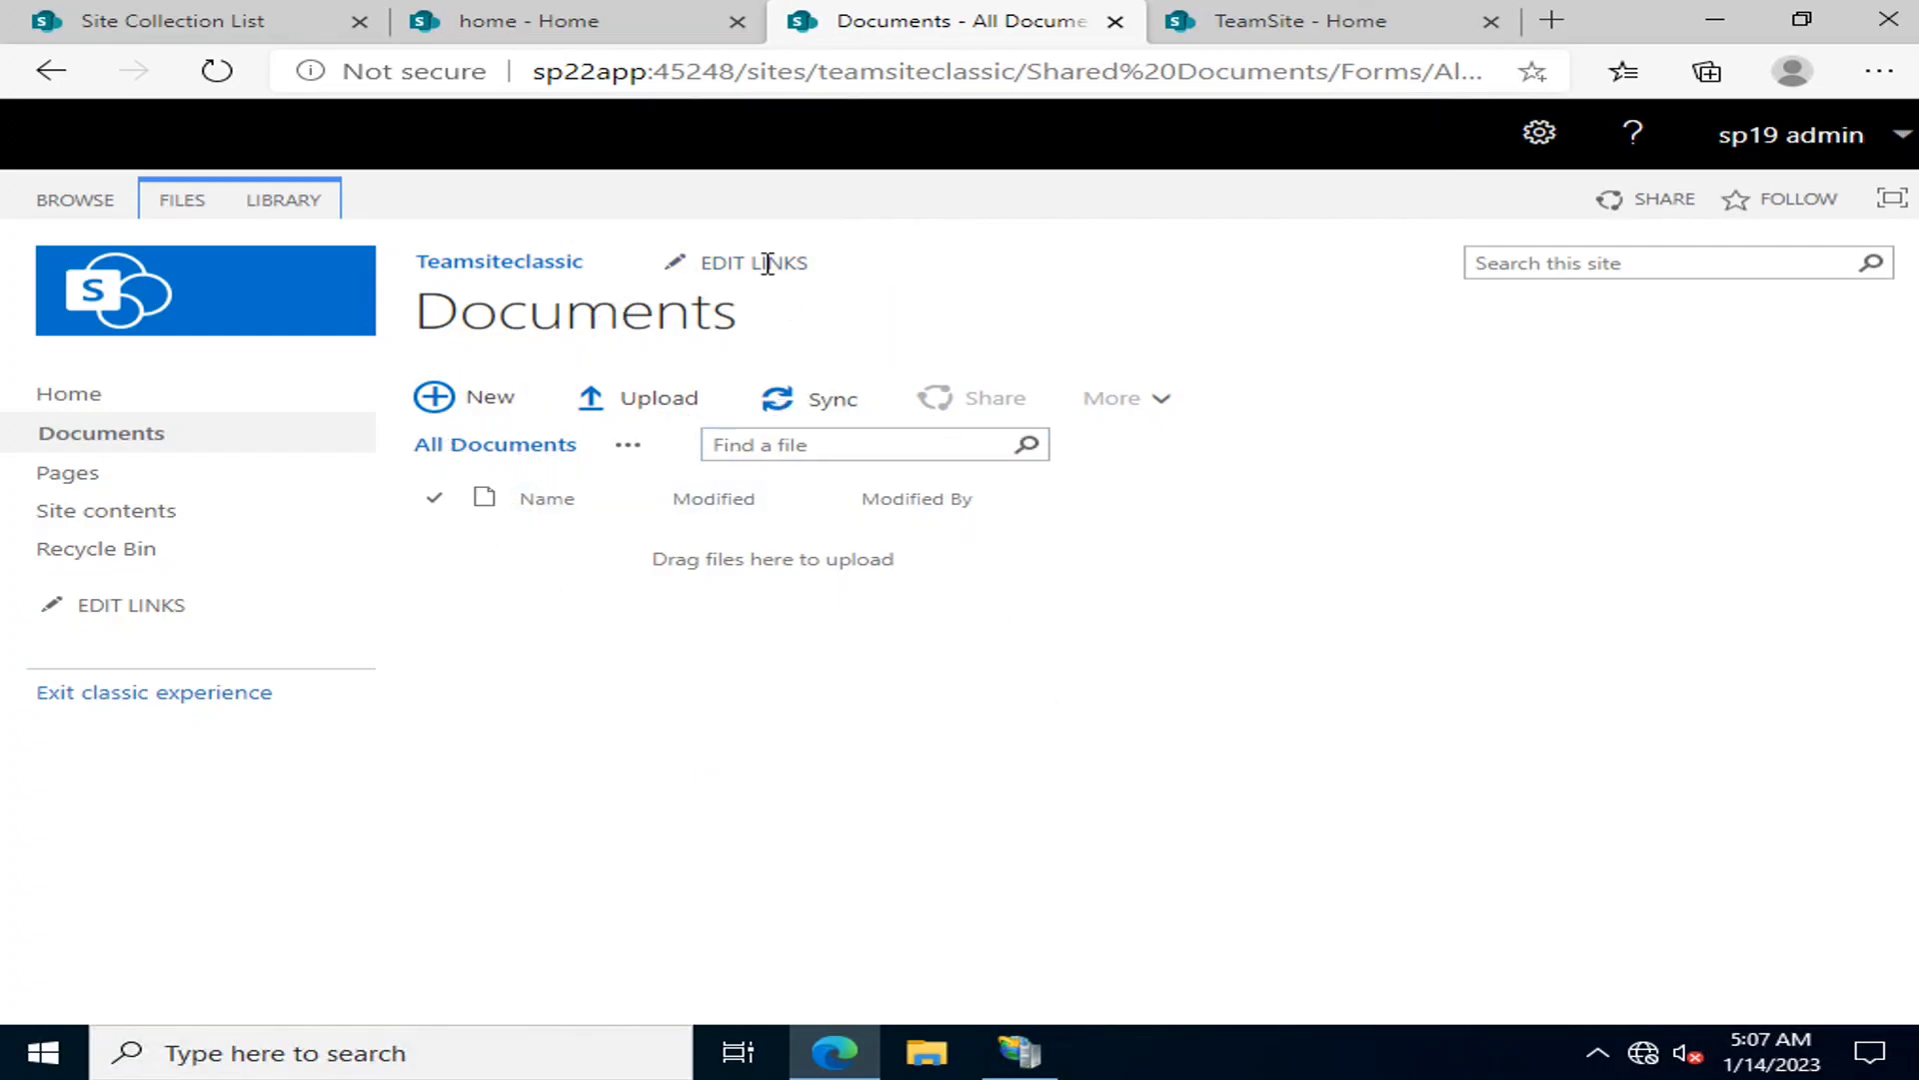
pyautogui.click(1289, 22)
pyautogui.click(200, 331)
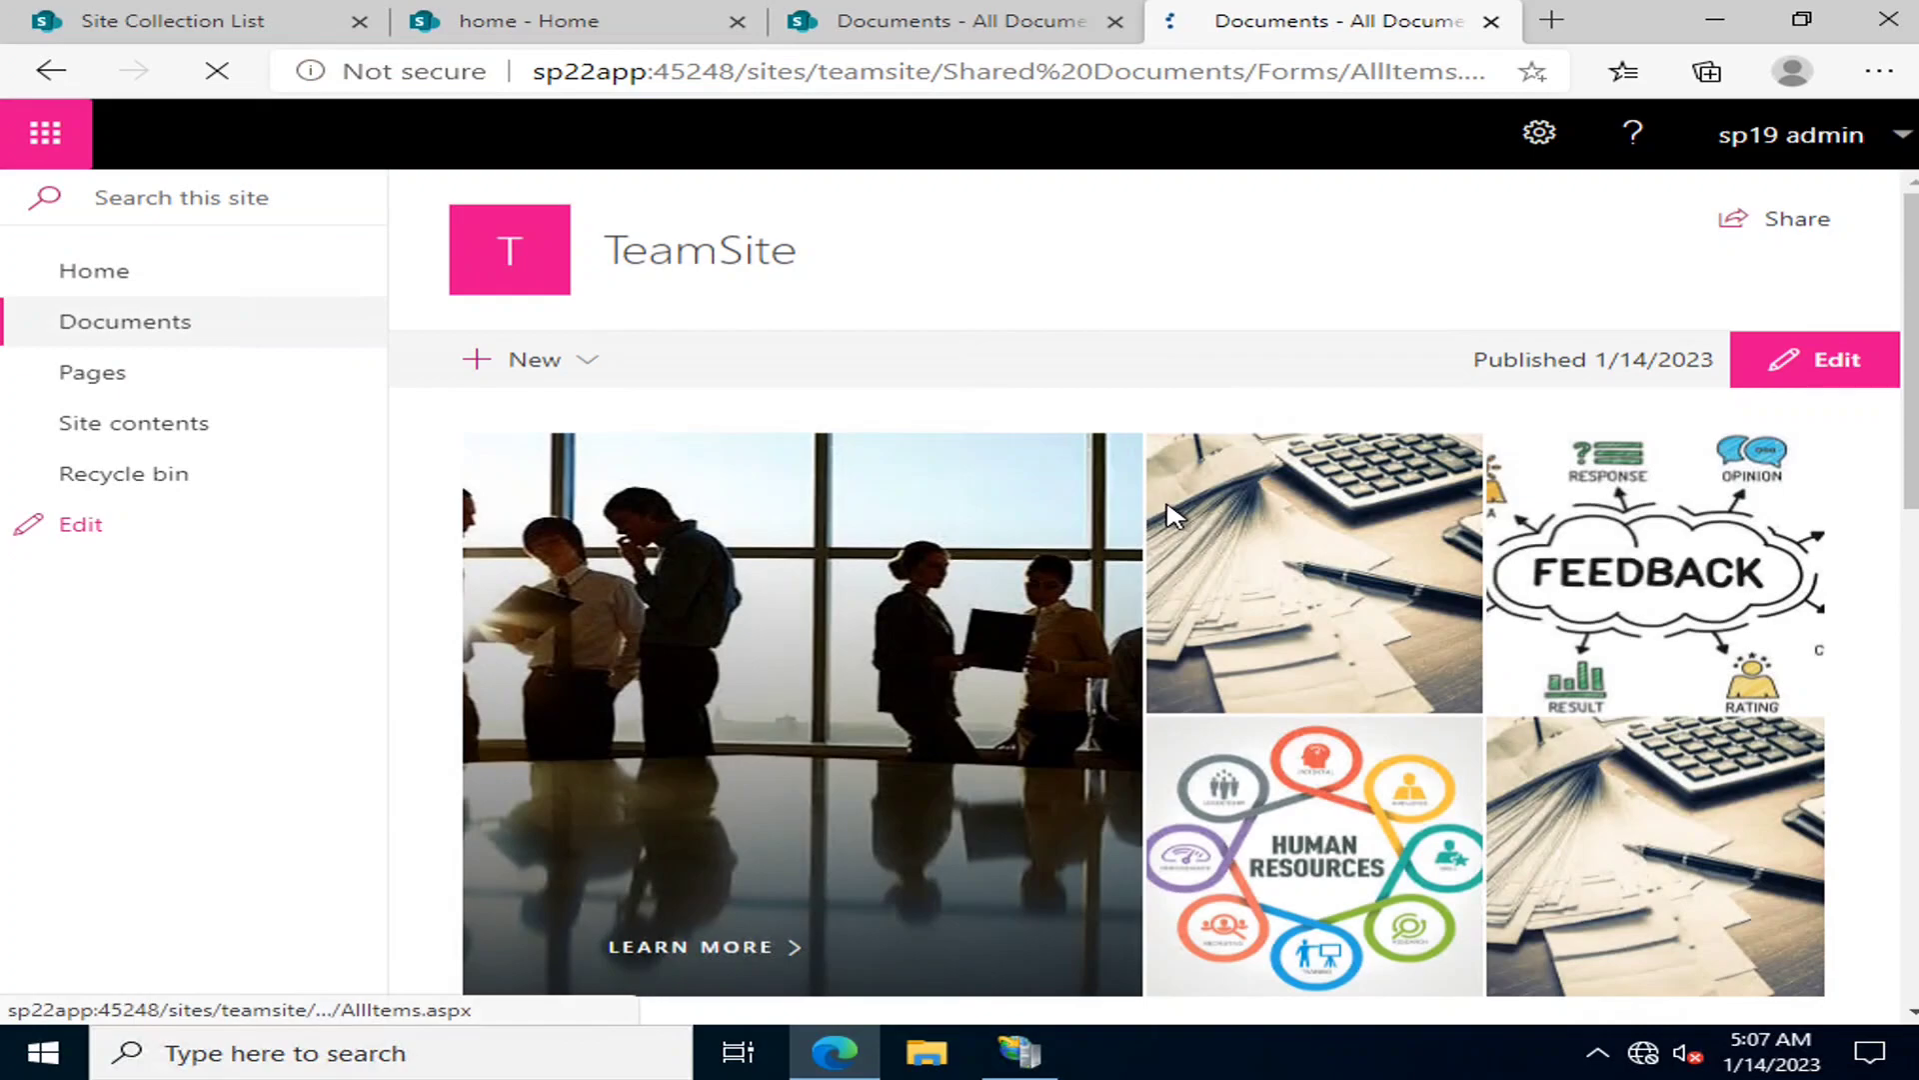
pyautogui.click(82, 696)
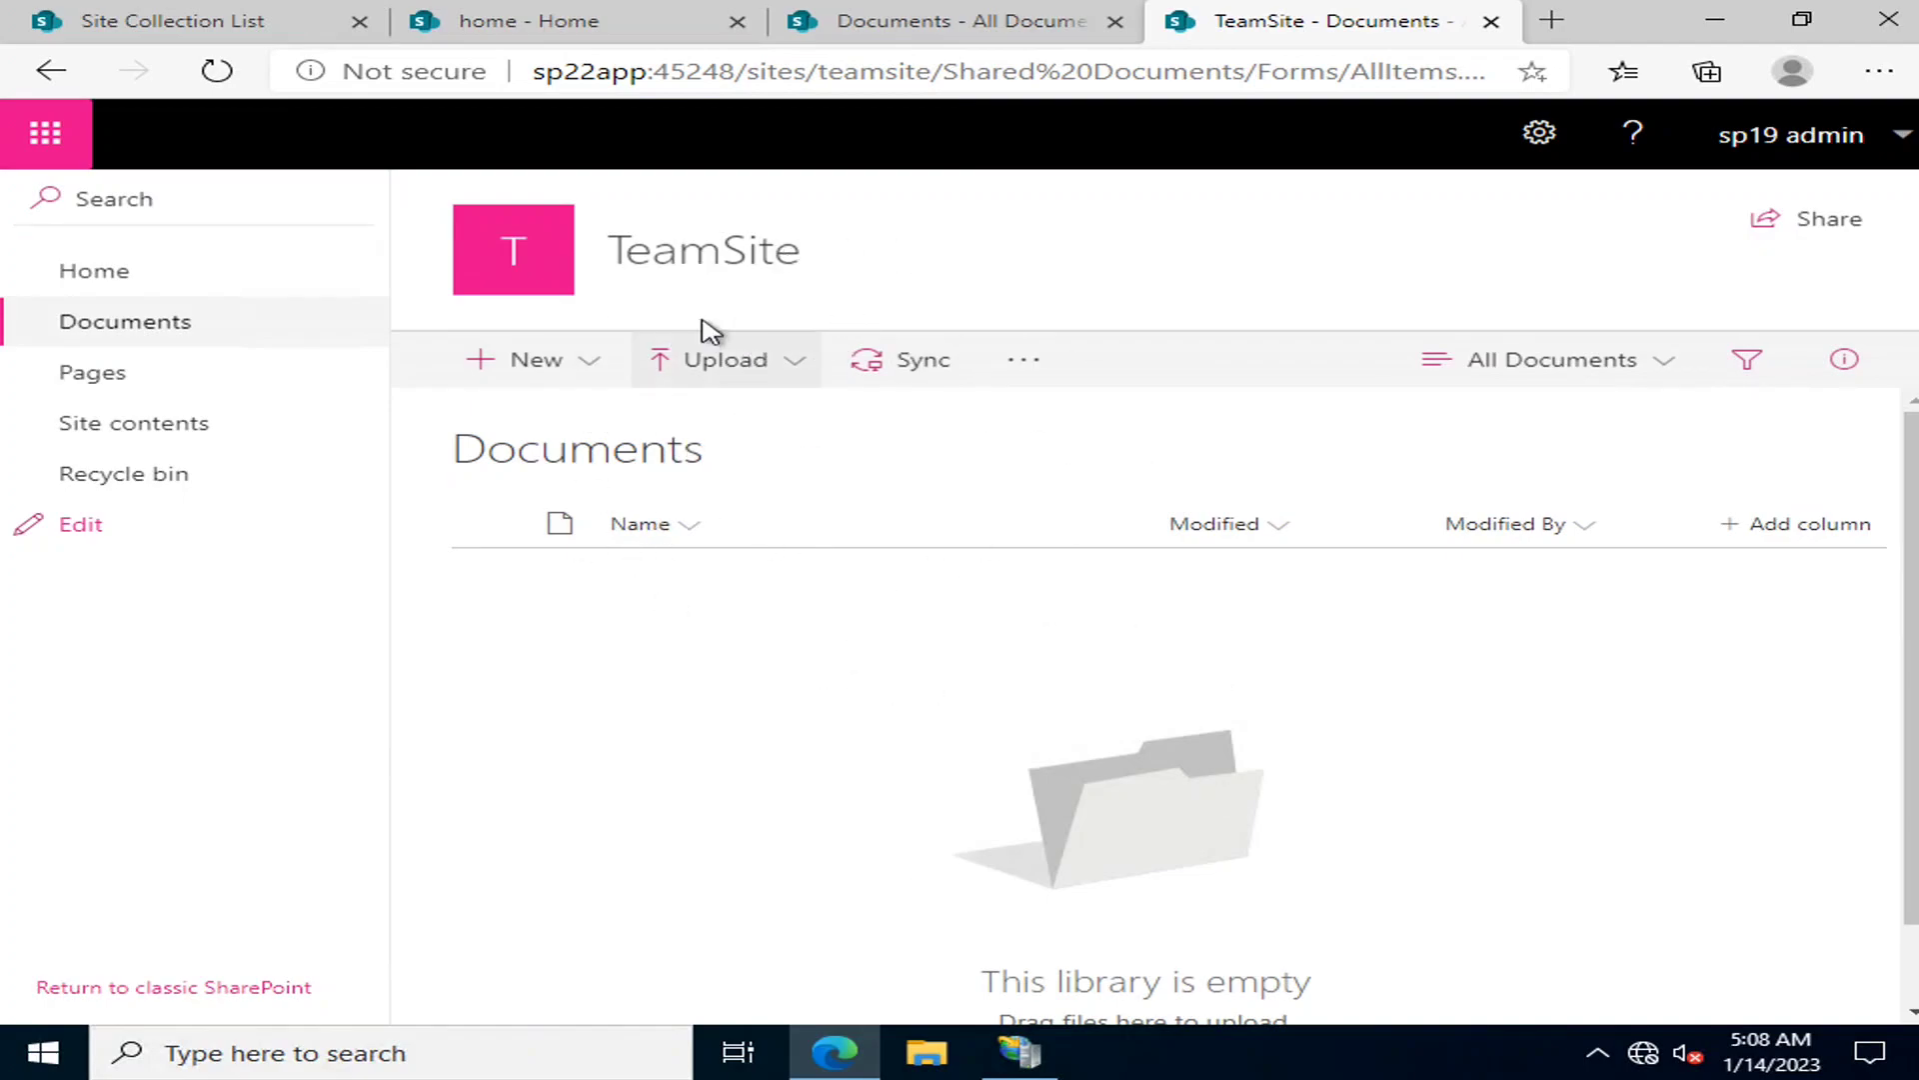
# Compare the layouts of the Teamsiteclassic and TeamSite Documents libraries.
pyautogui.click(997, 26)
pyautogui.click(1192, 12)
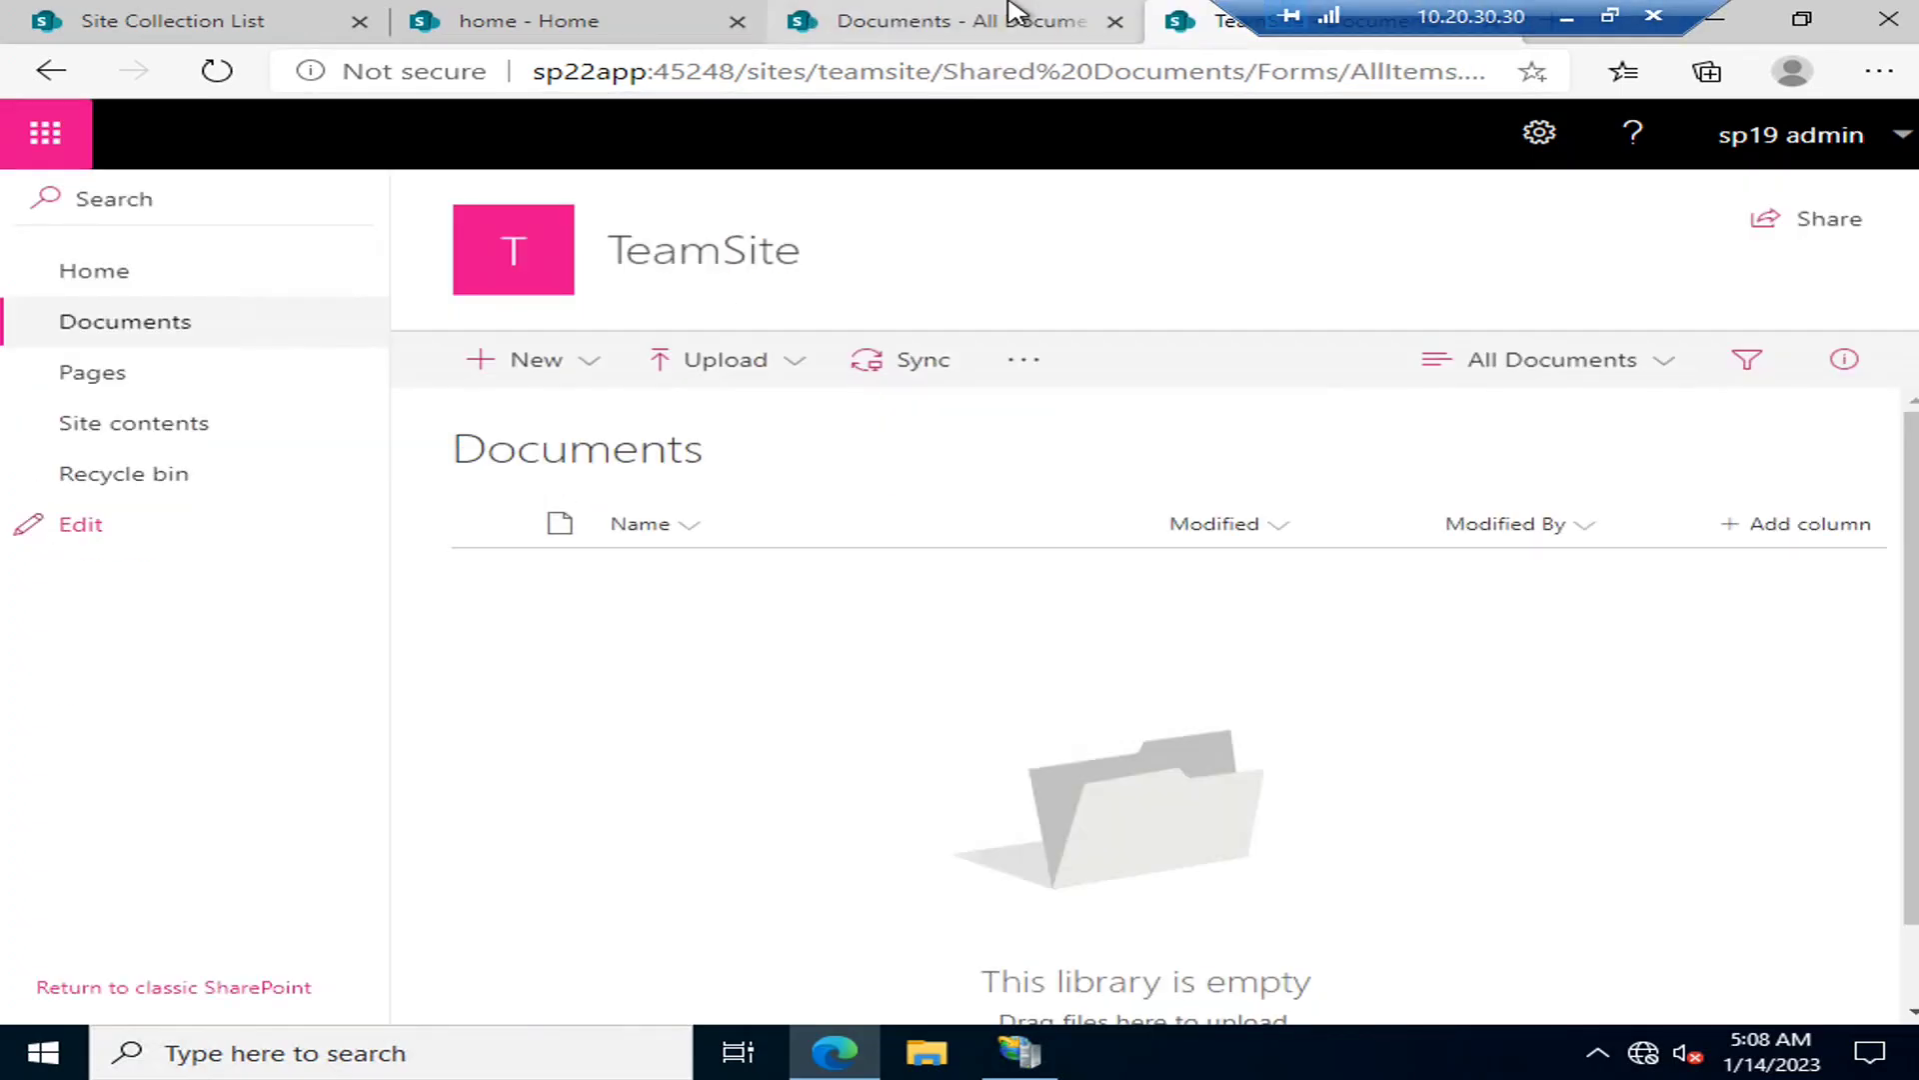
pyautogui.click(920, 28)
pyautogui.click(1177, 28)
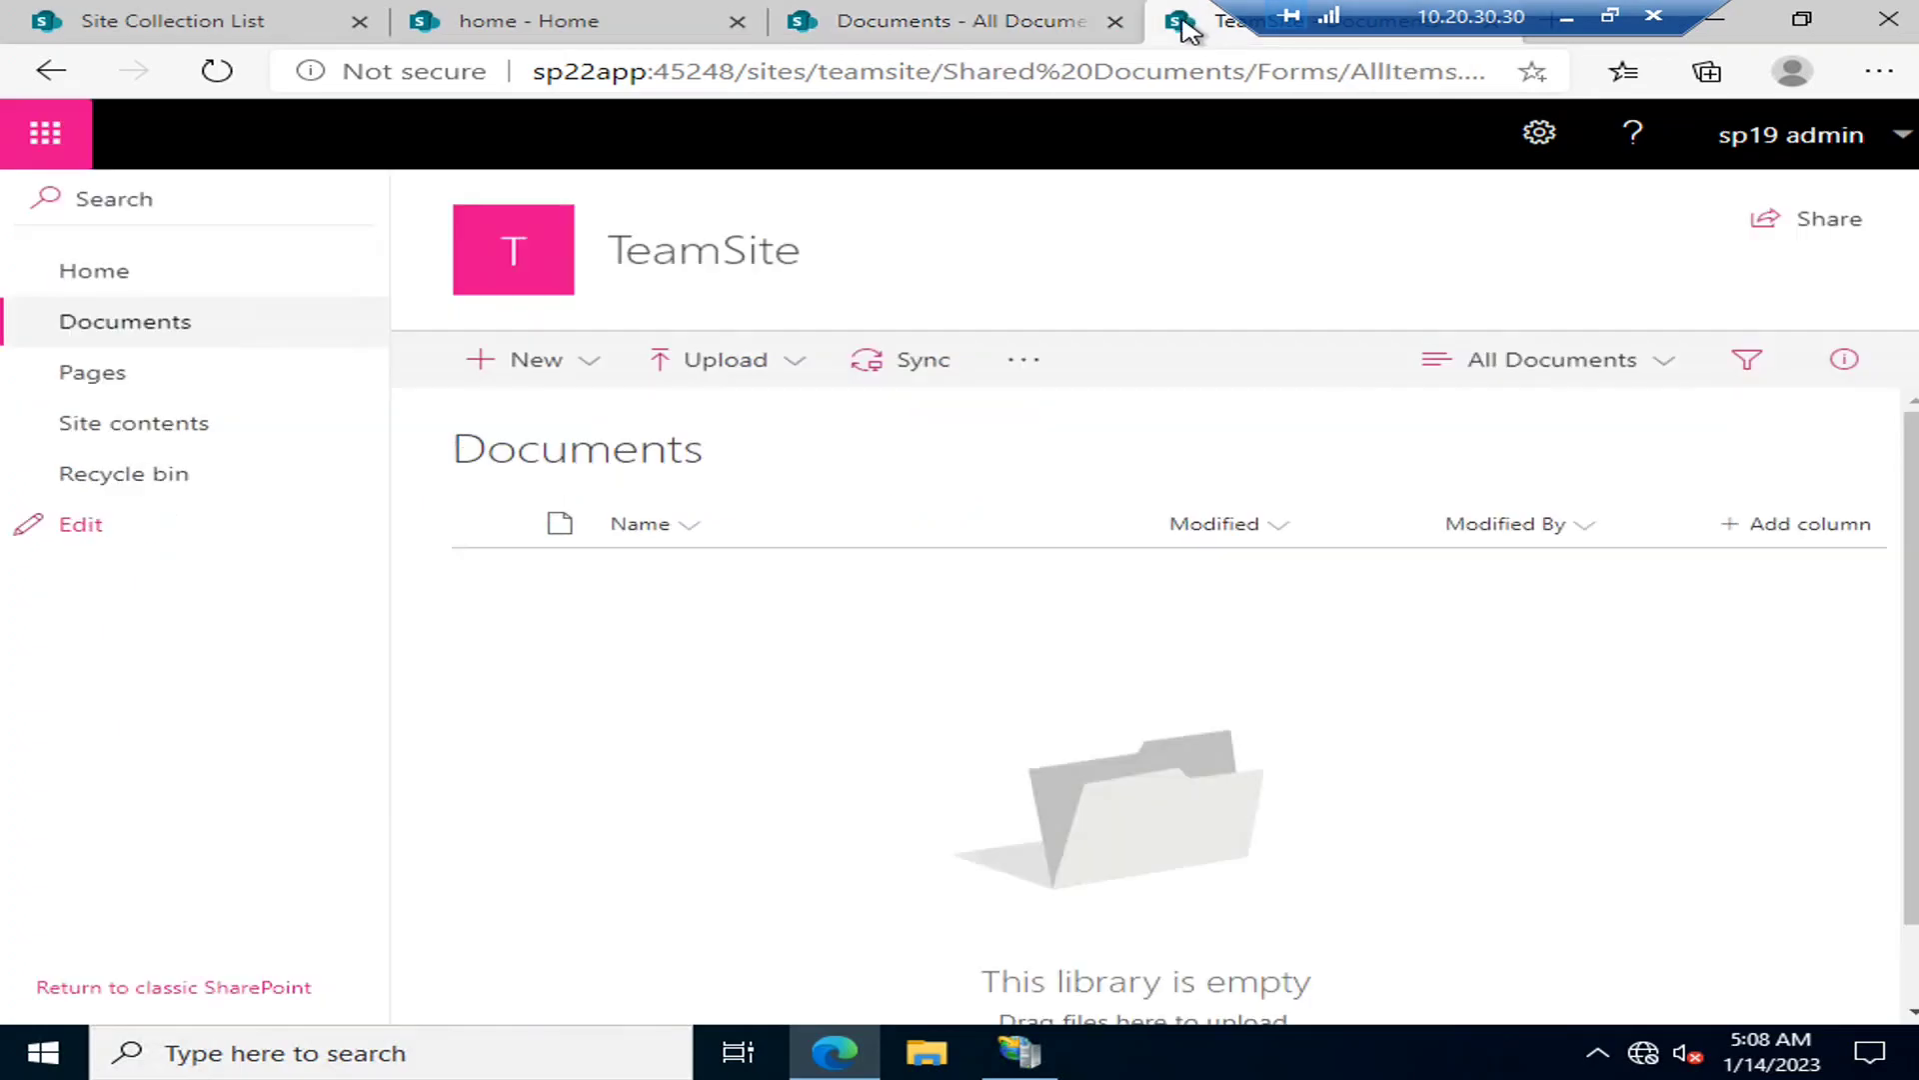
# Upload the install features file from the Desktop to the Teamsiteclassic Documents library.
pyautogui.click(957, 28)
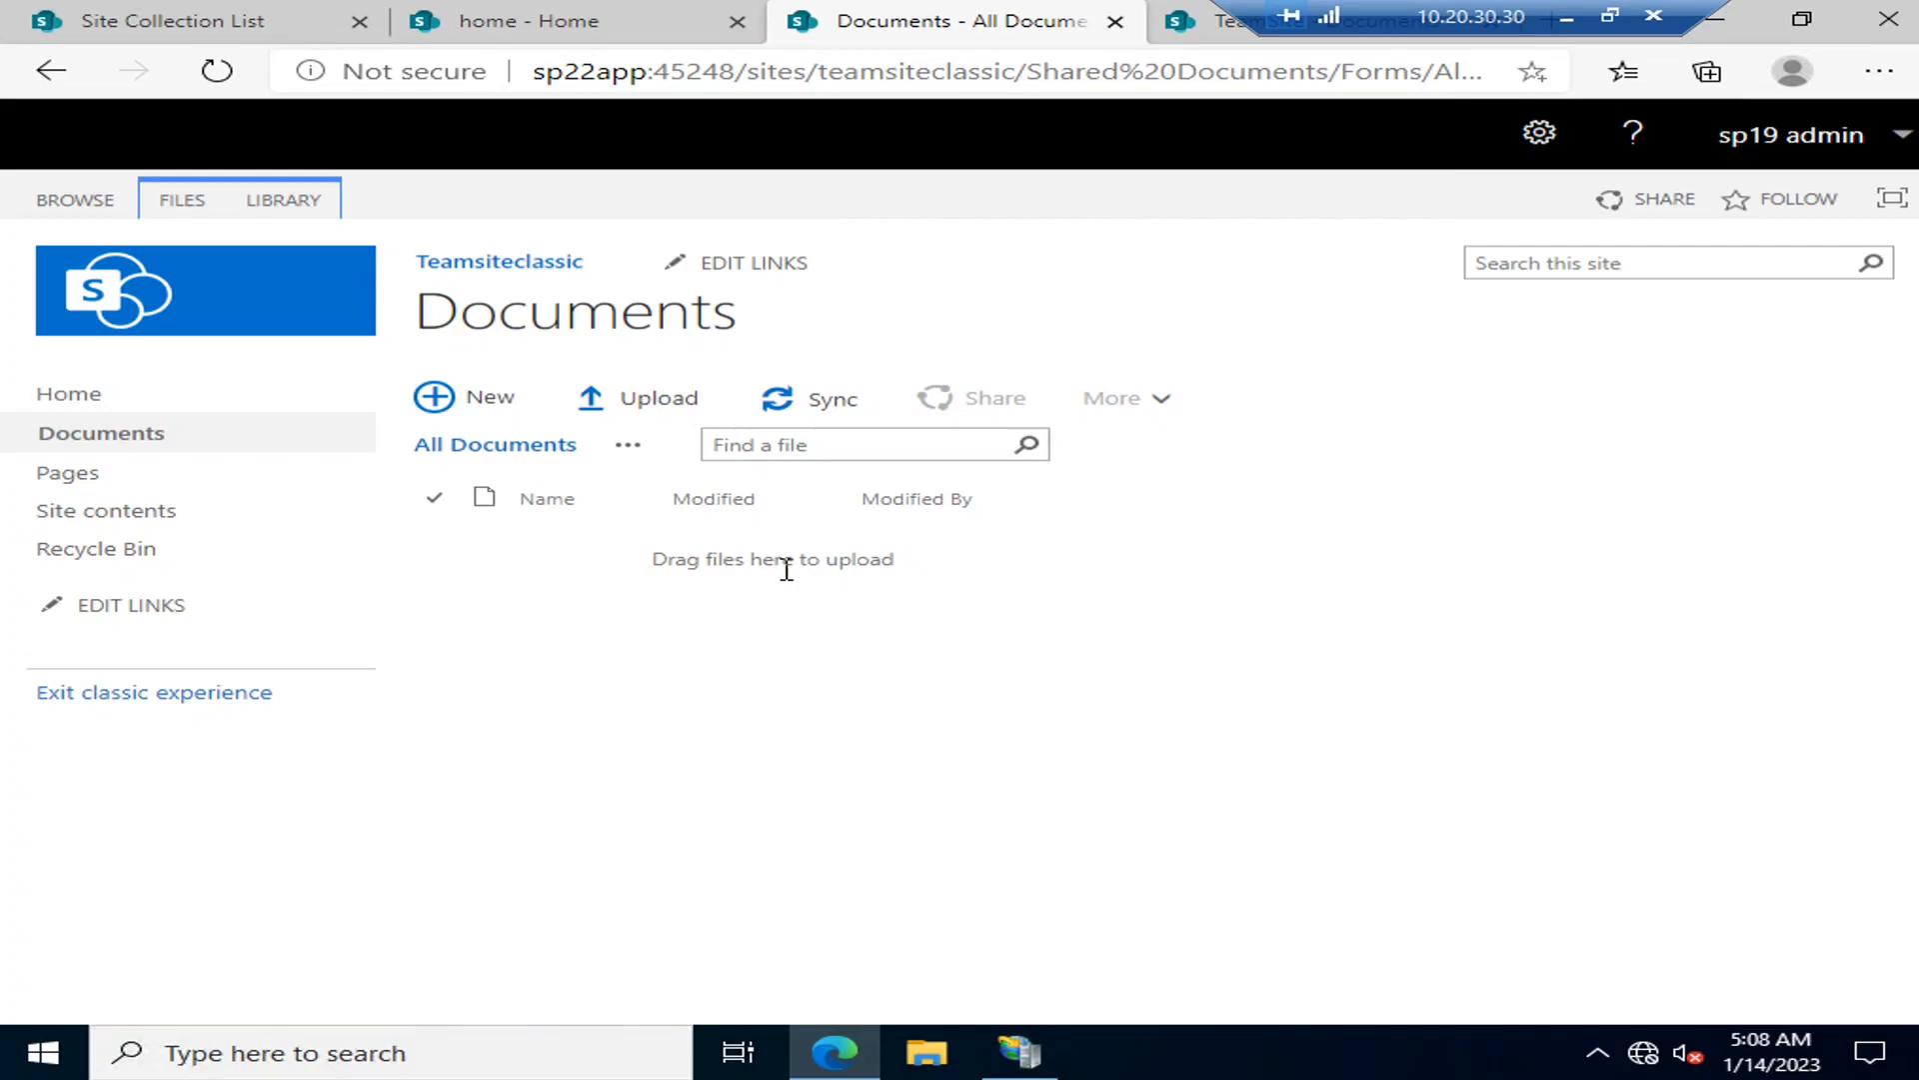
pyautogui.click(659, 400)
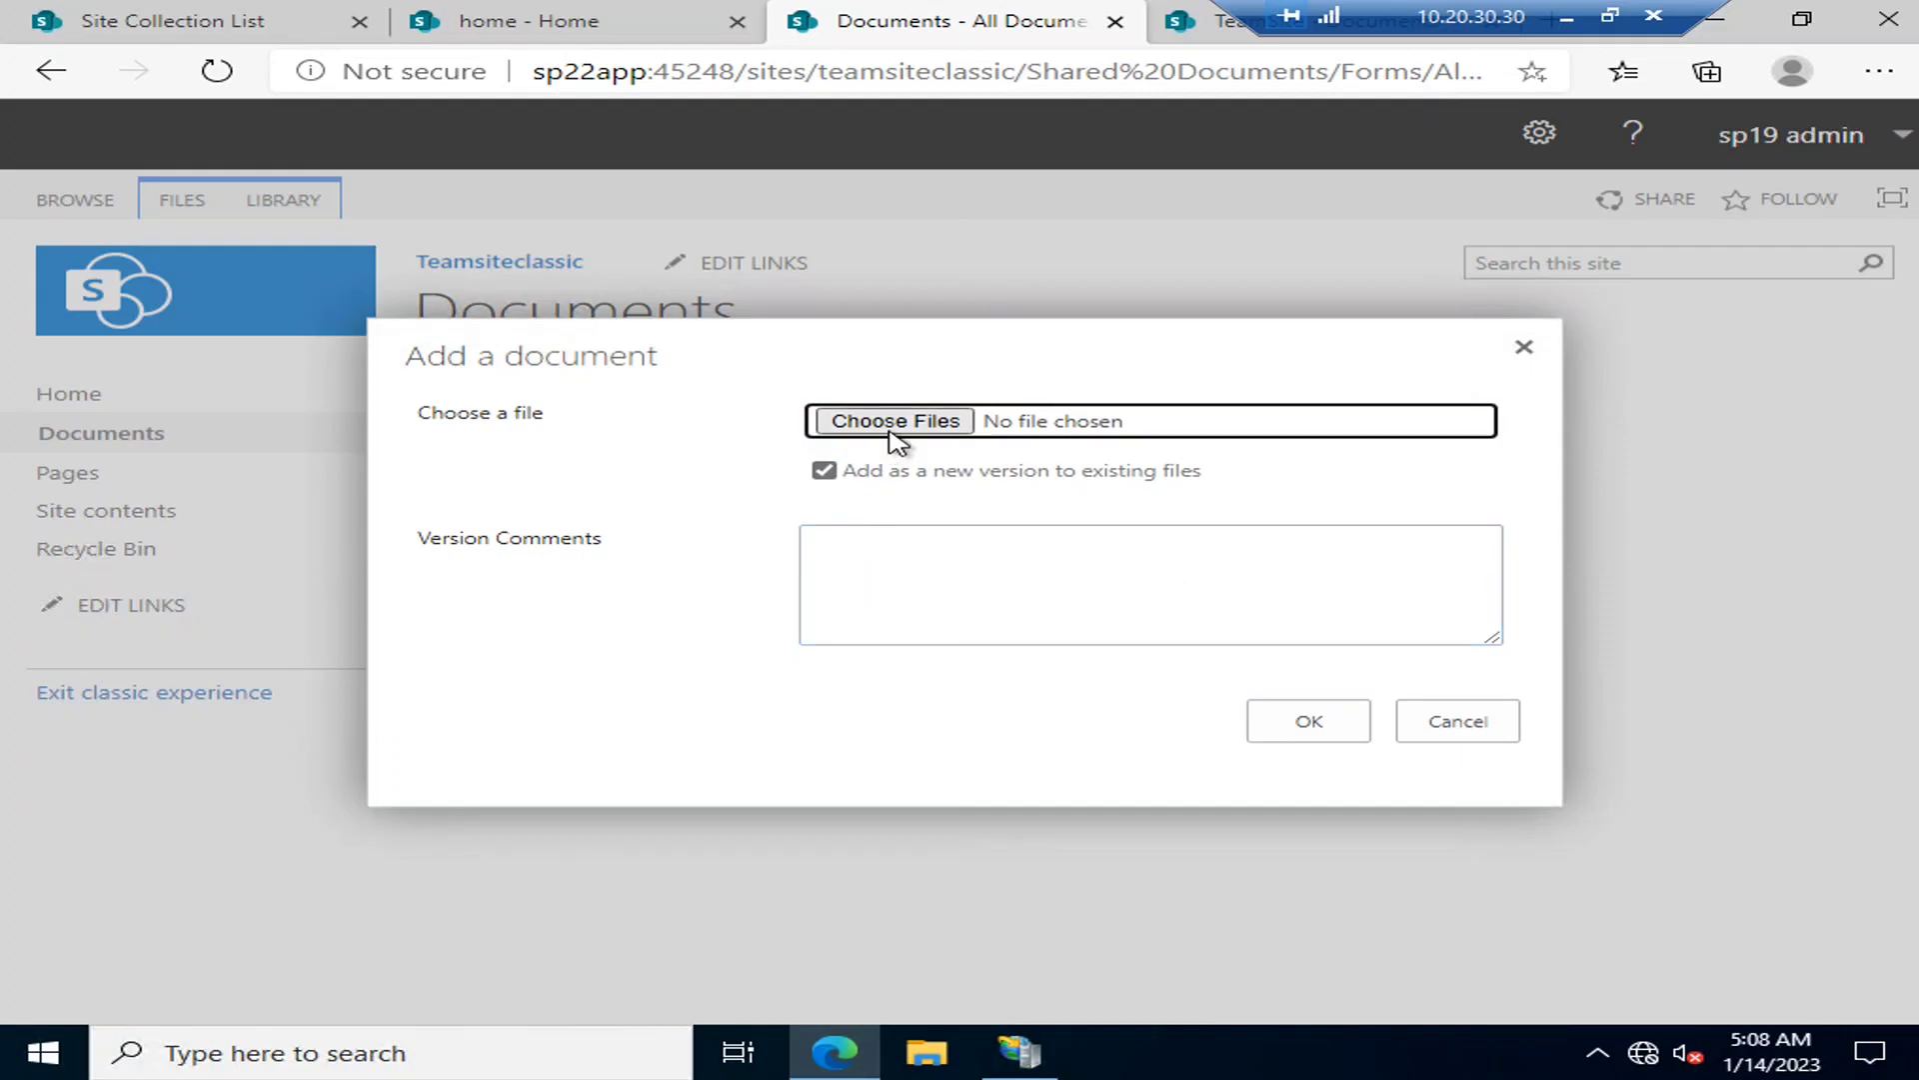
pyautogui.click(892, 428)
pyautogui.click(449, 262)
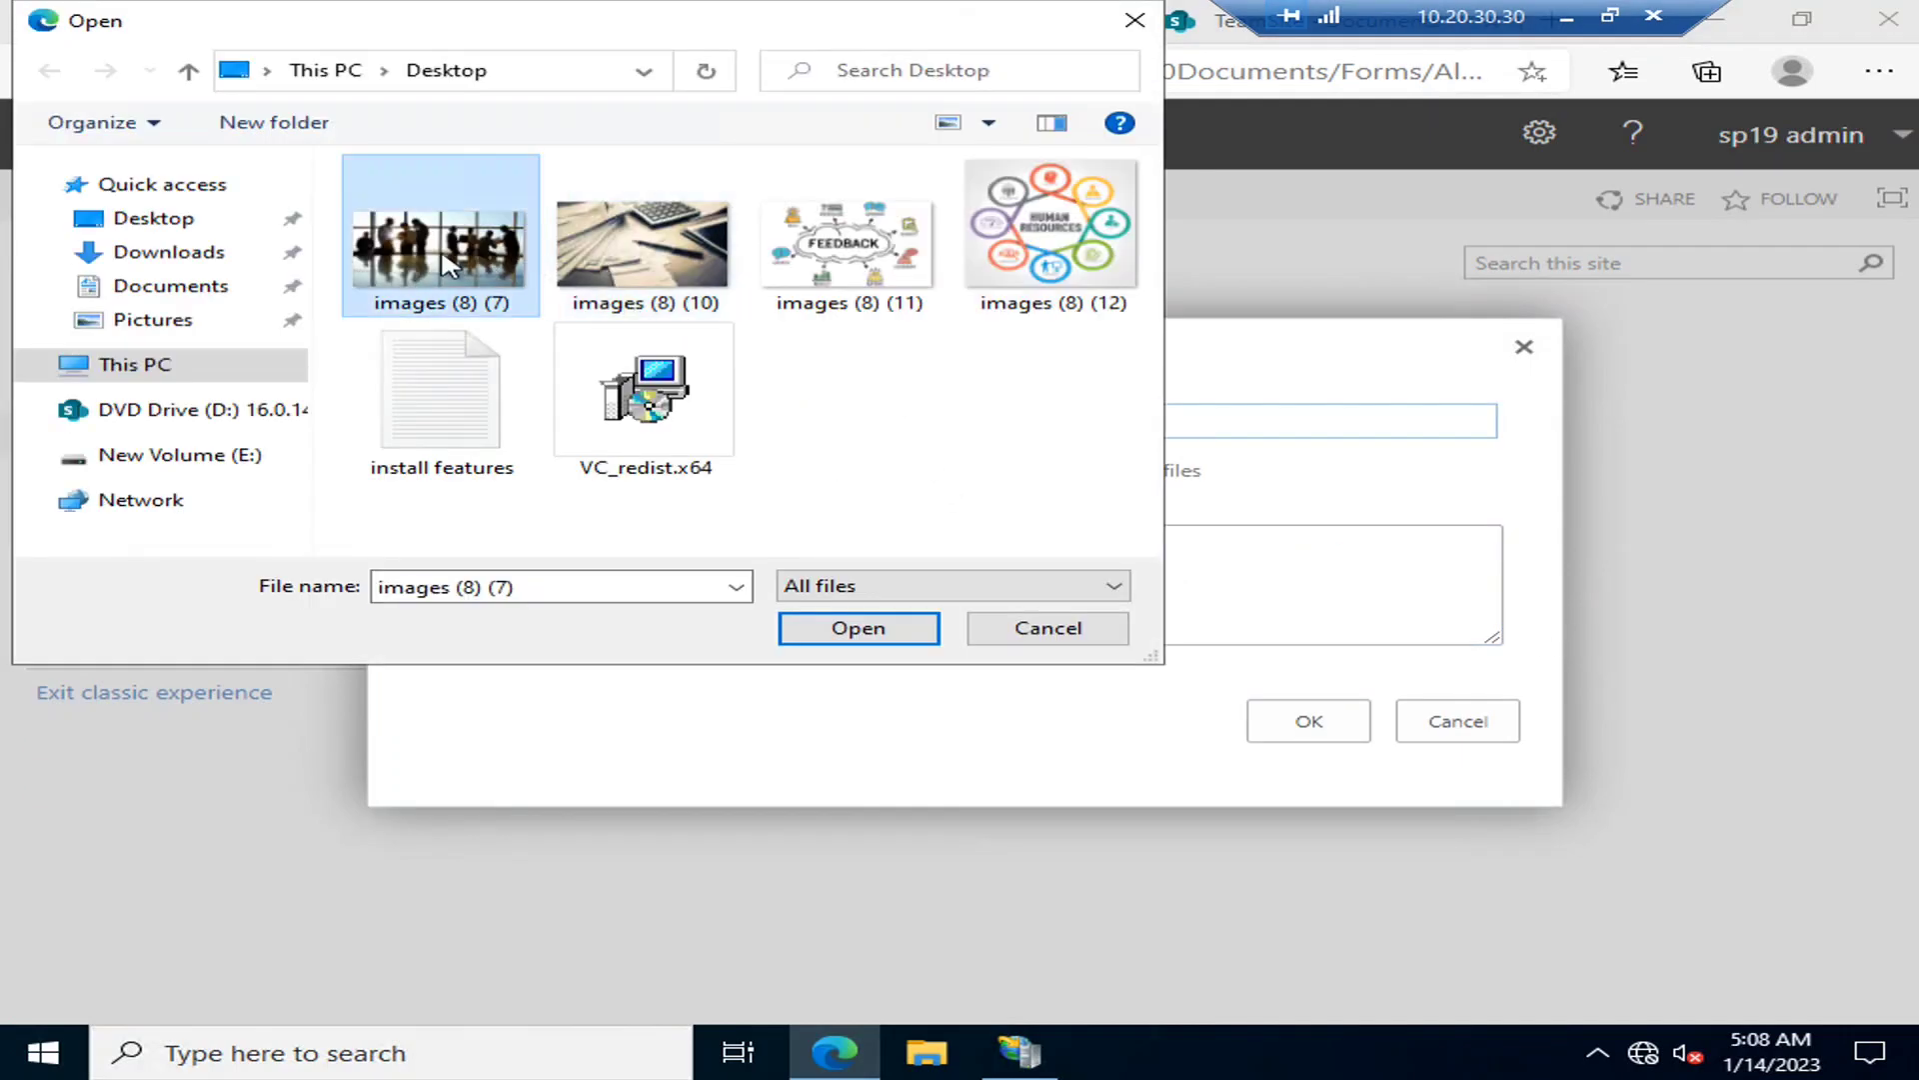
pyautogui.click(476, 420)
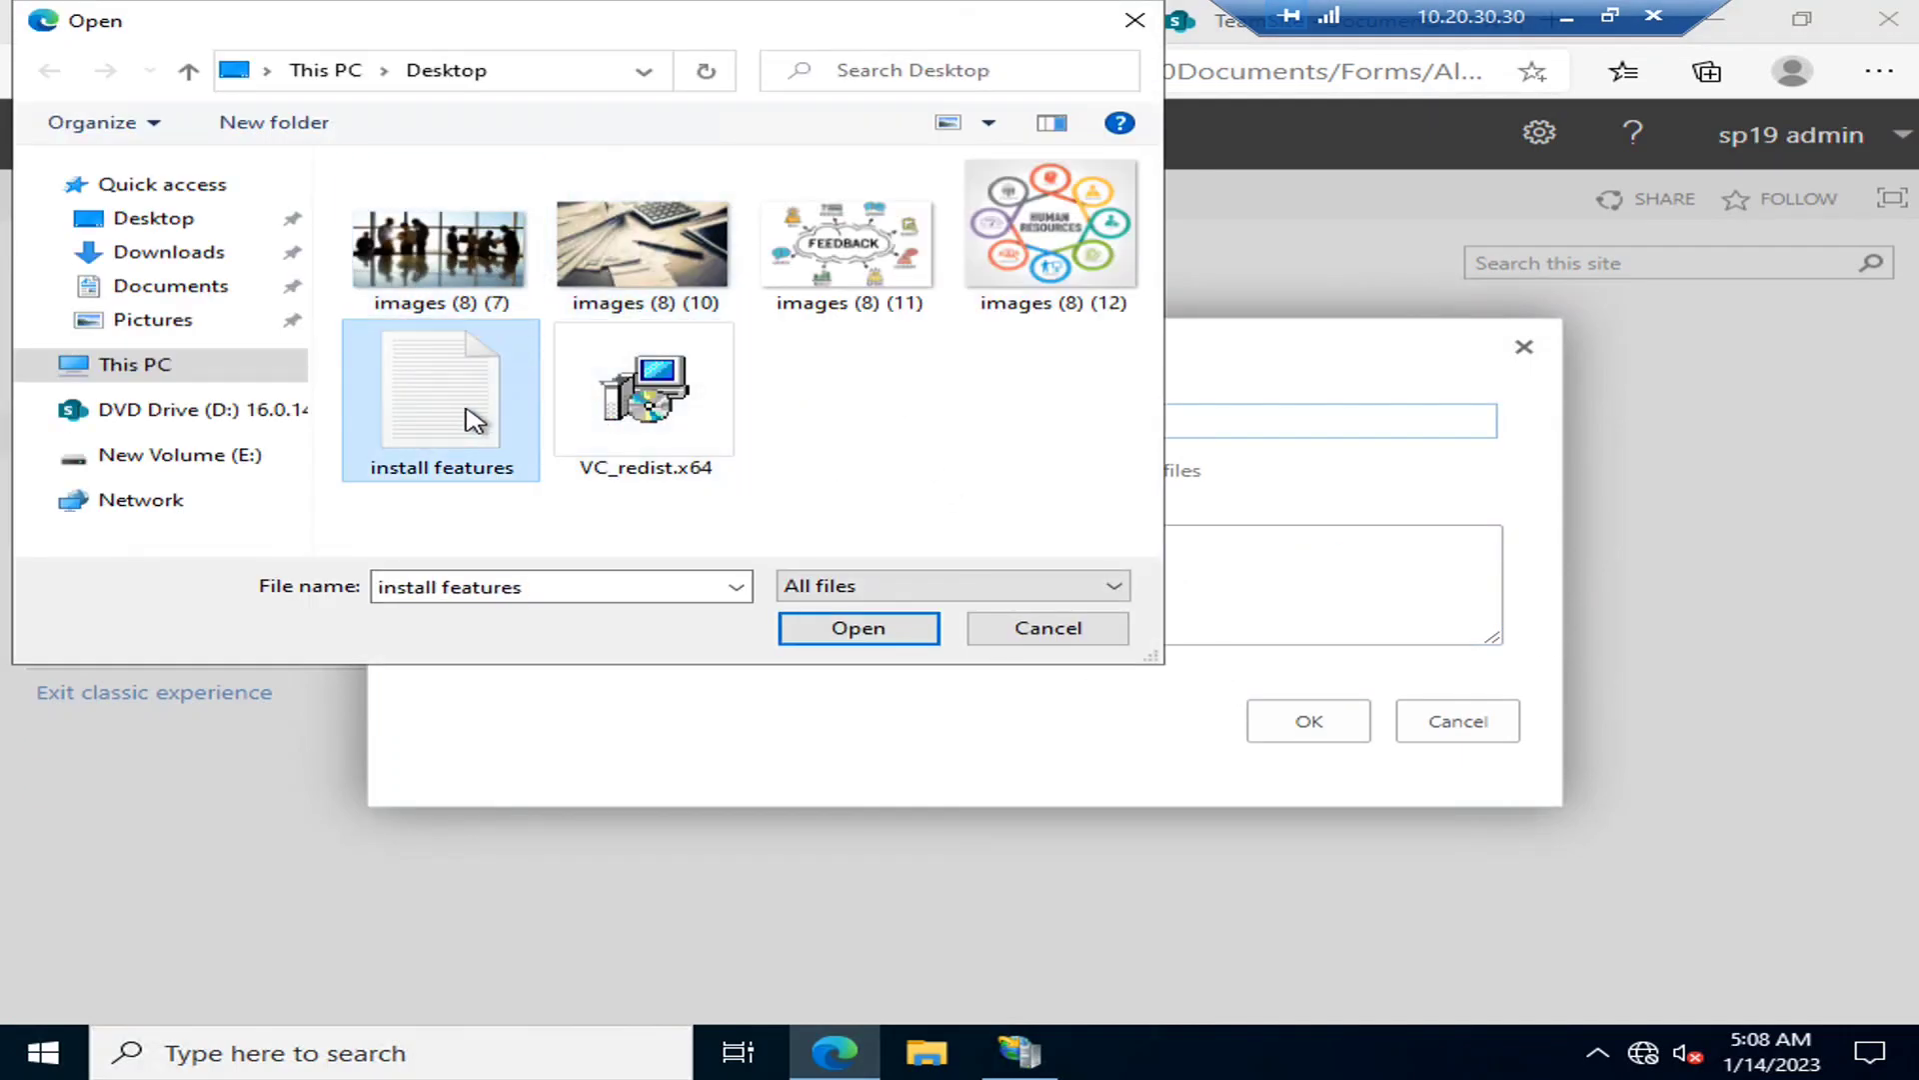
pyautogui.click(905, 642)
pyautogui.press('Return')
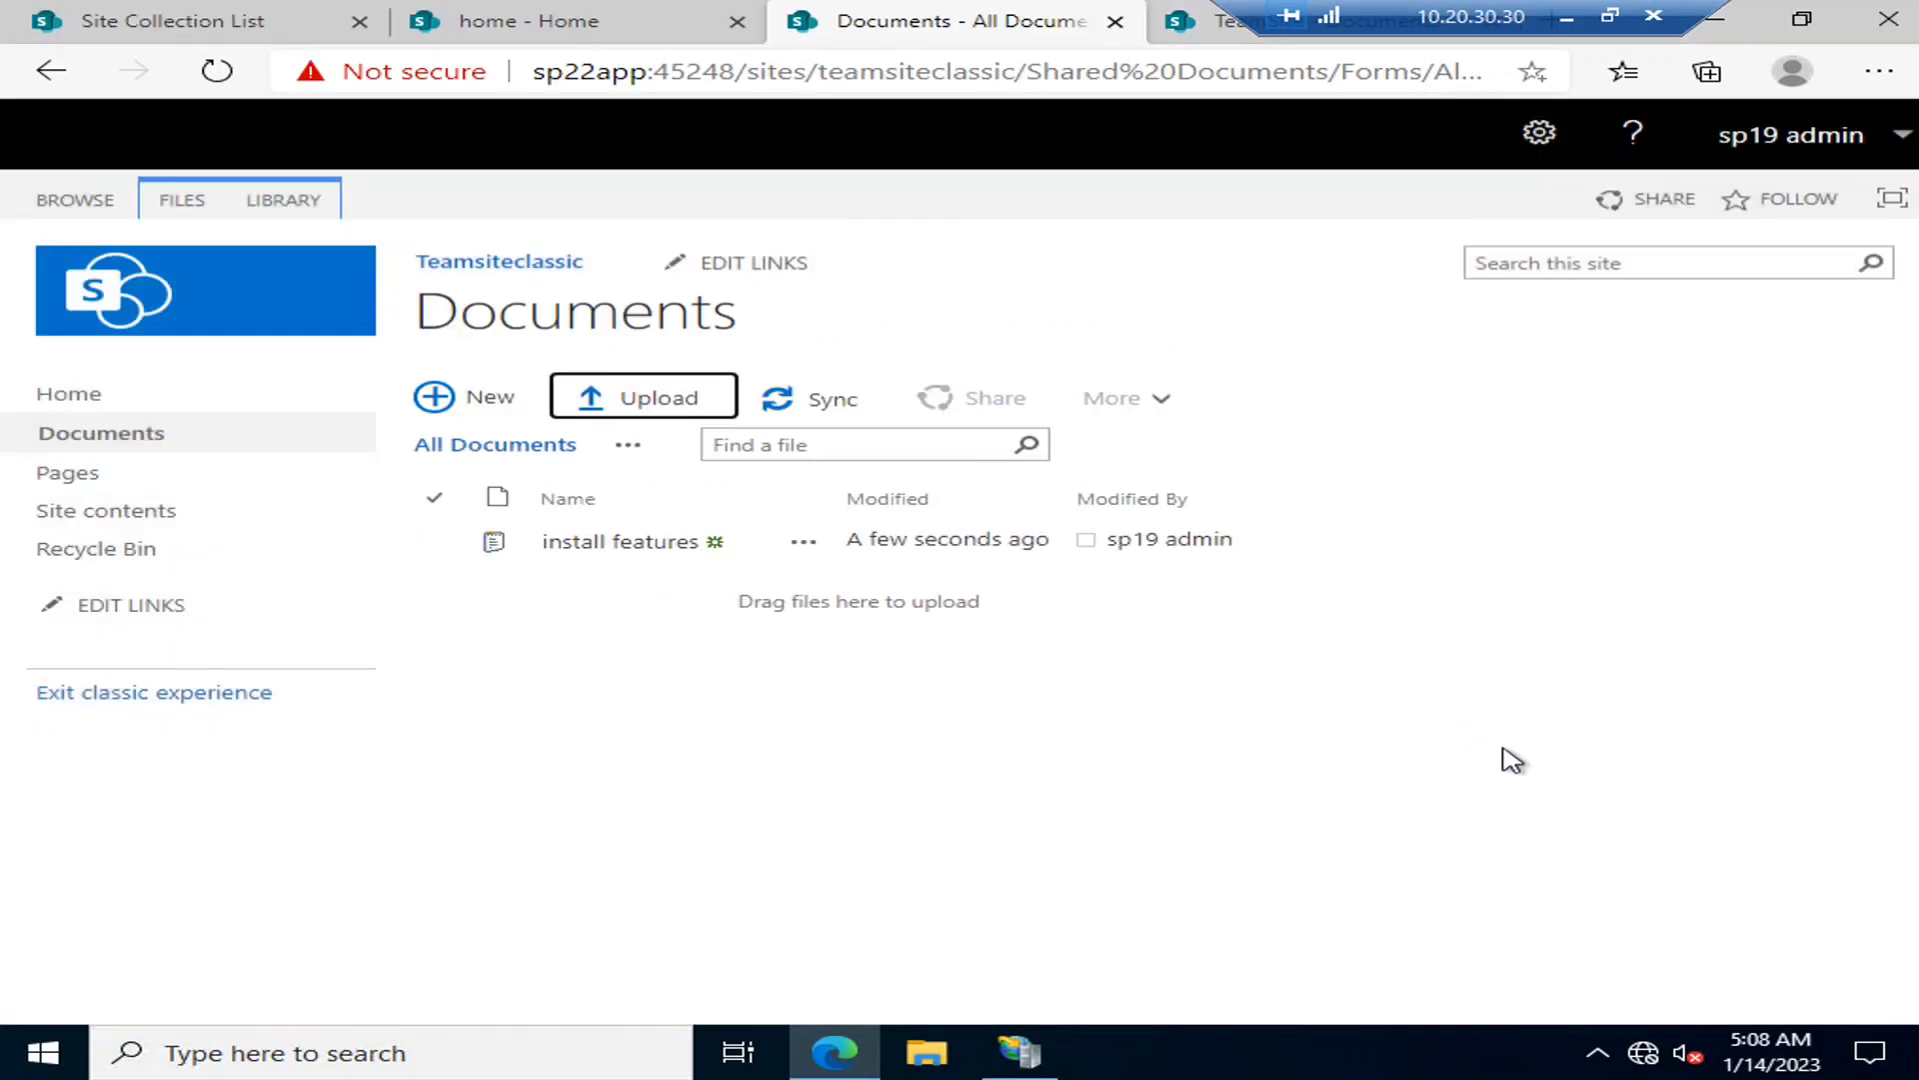
# Upload the install features file from the Desktop to the TeamSite Documents library.
pyautogui.click(1183, 22)
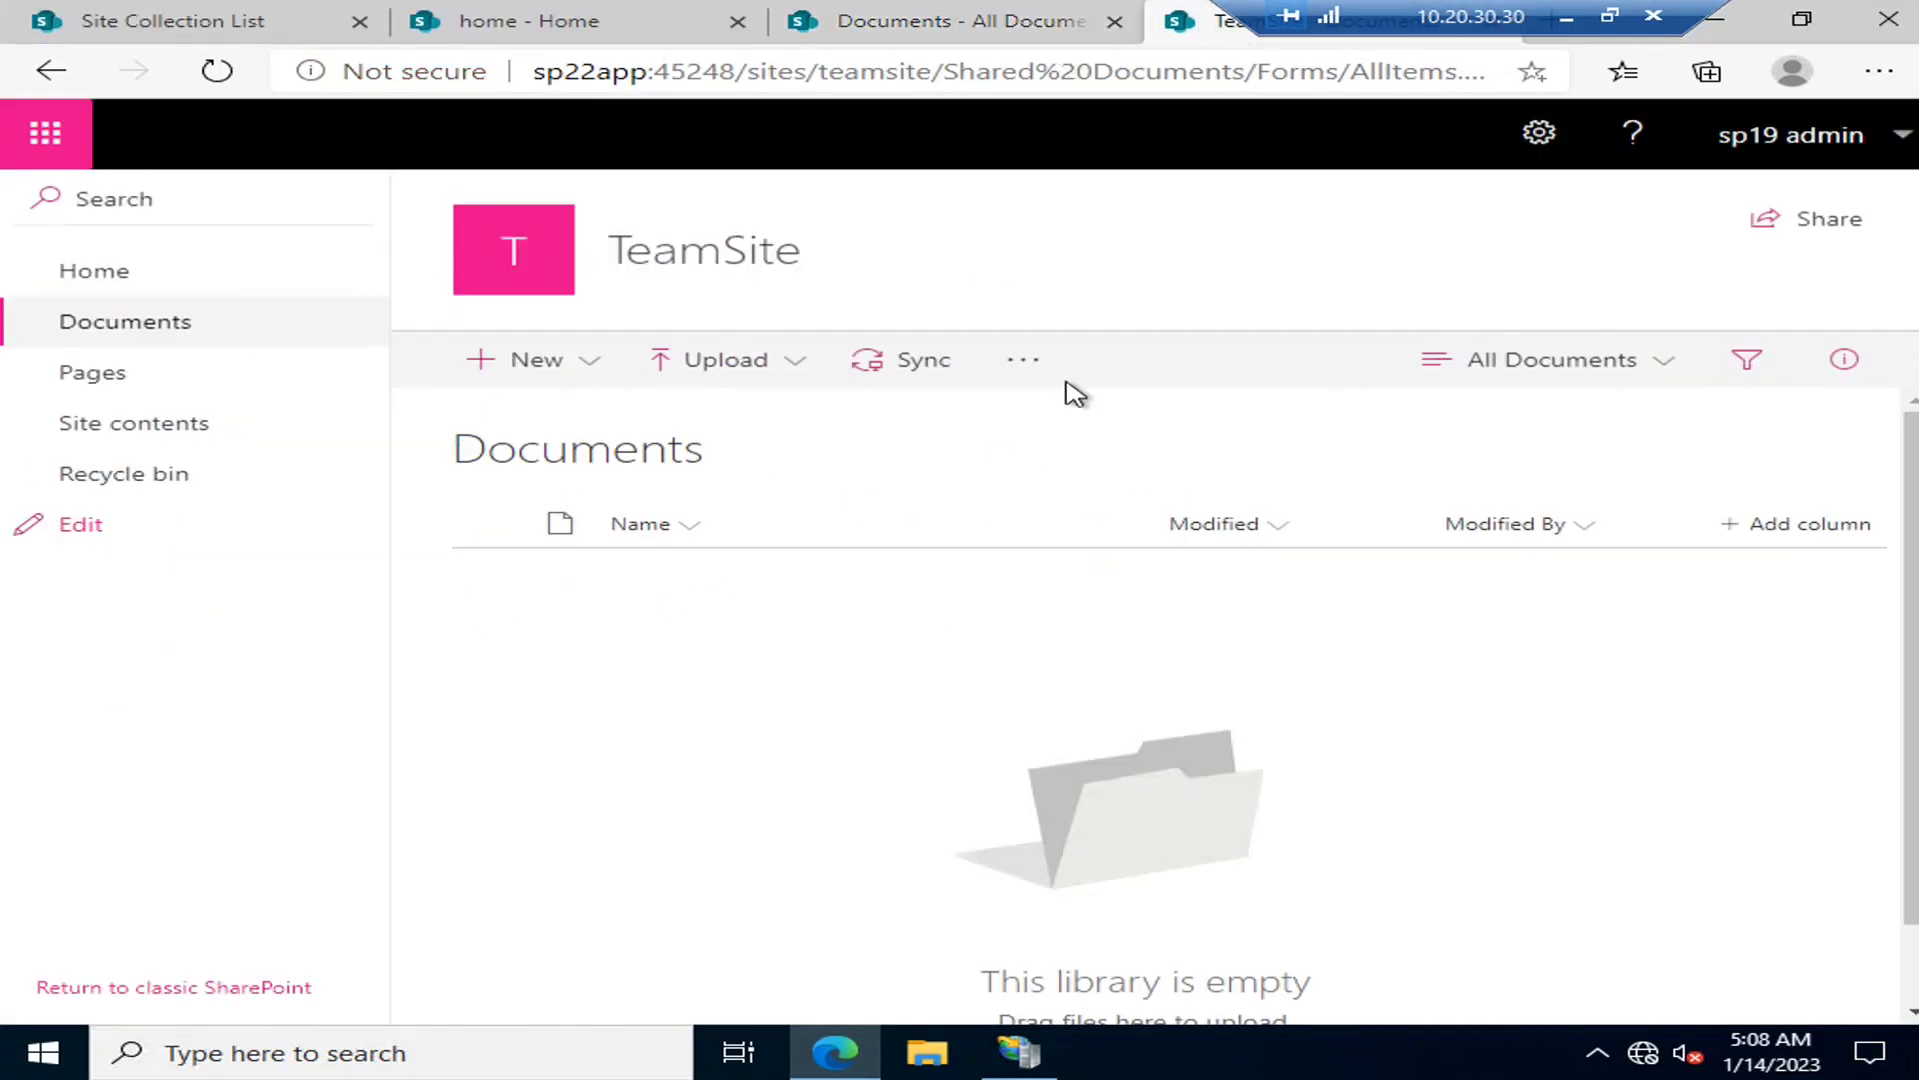
pyautogui.click(726, 362)
pyautogui.click(727, 430)
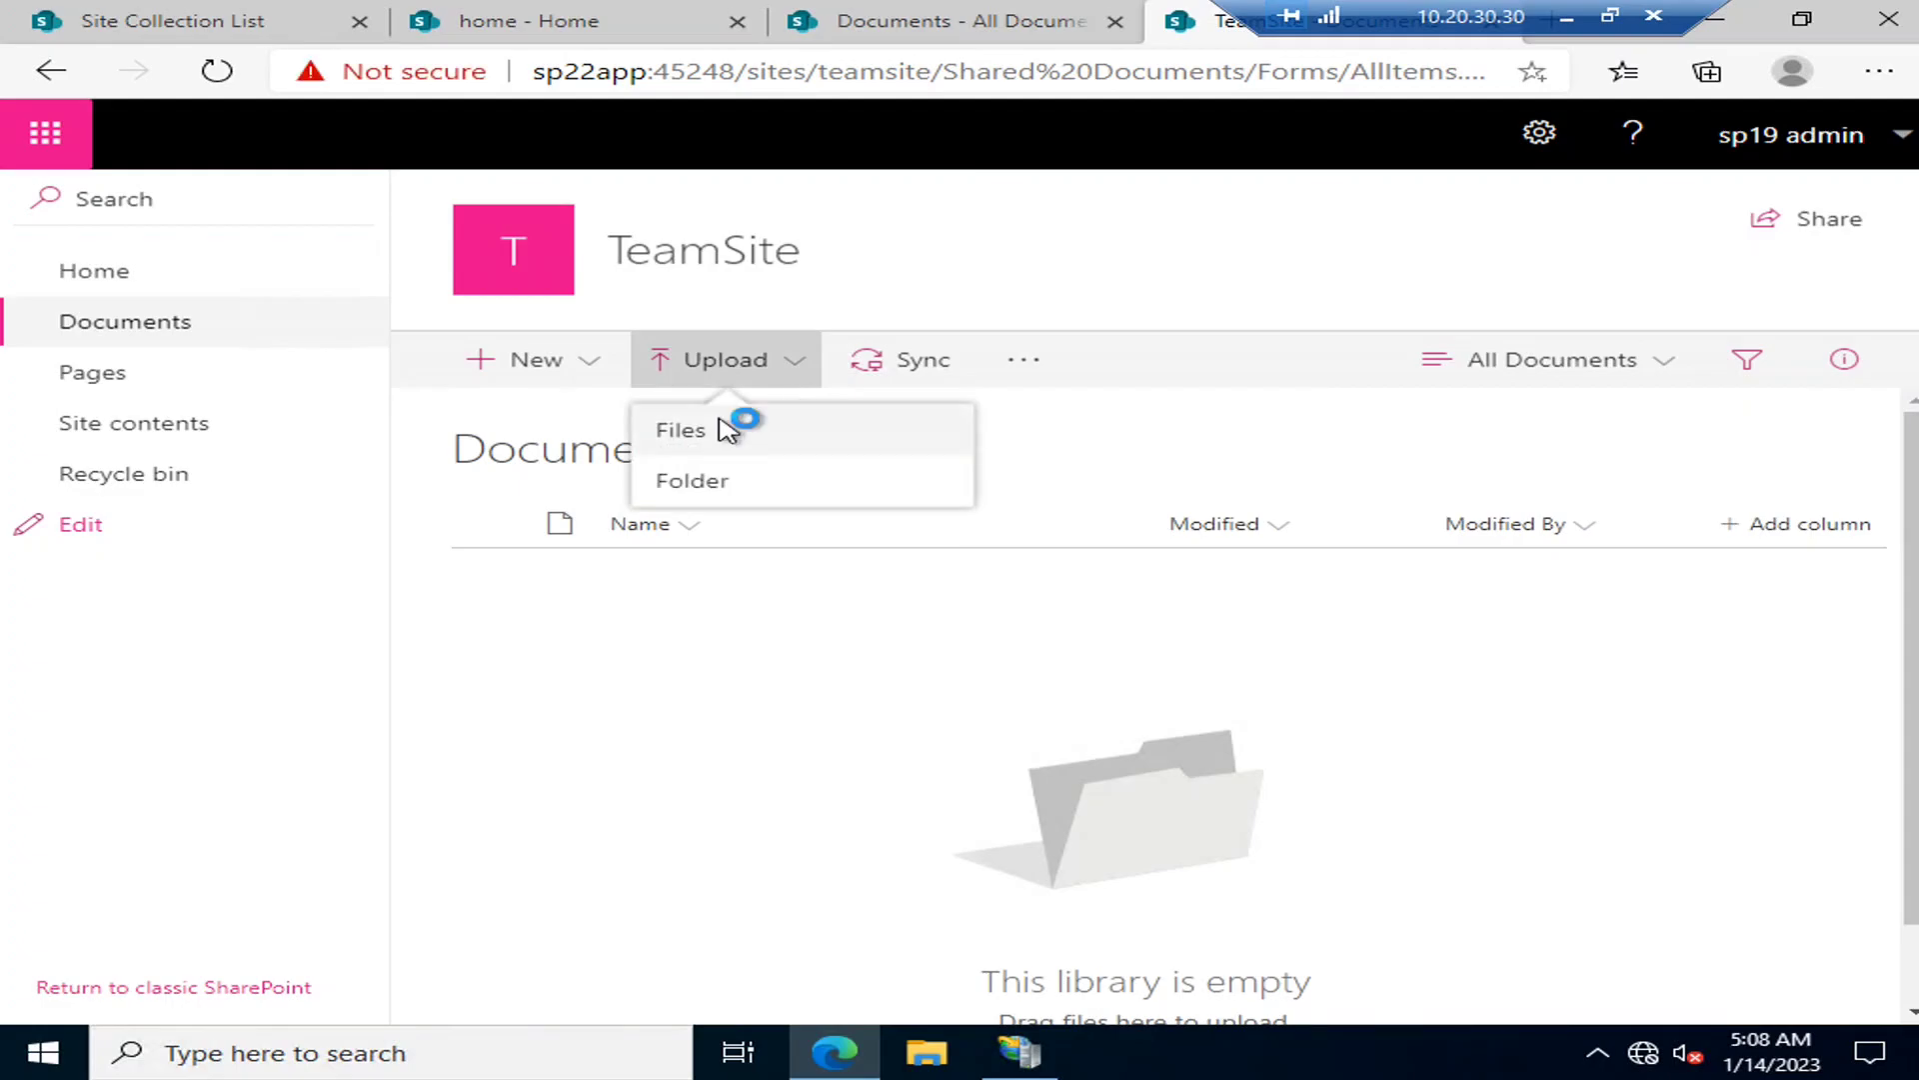
pyautogui.click(501, 411)
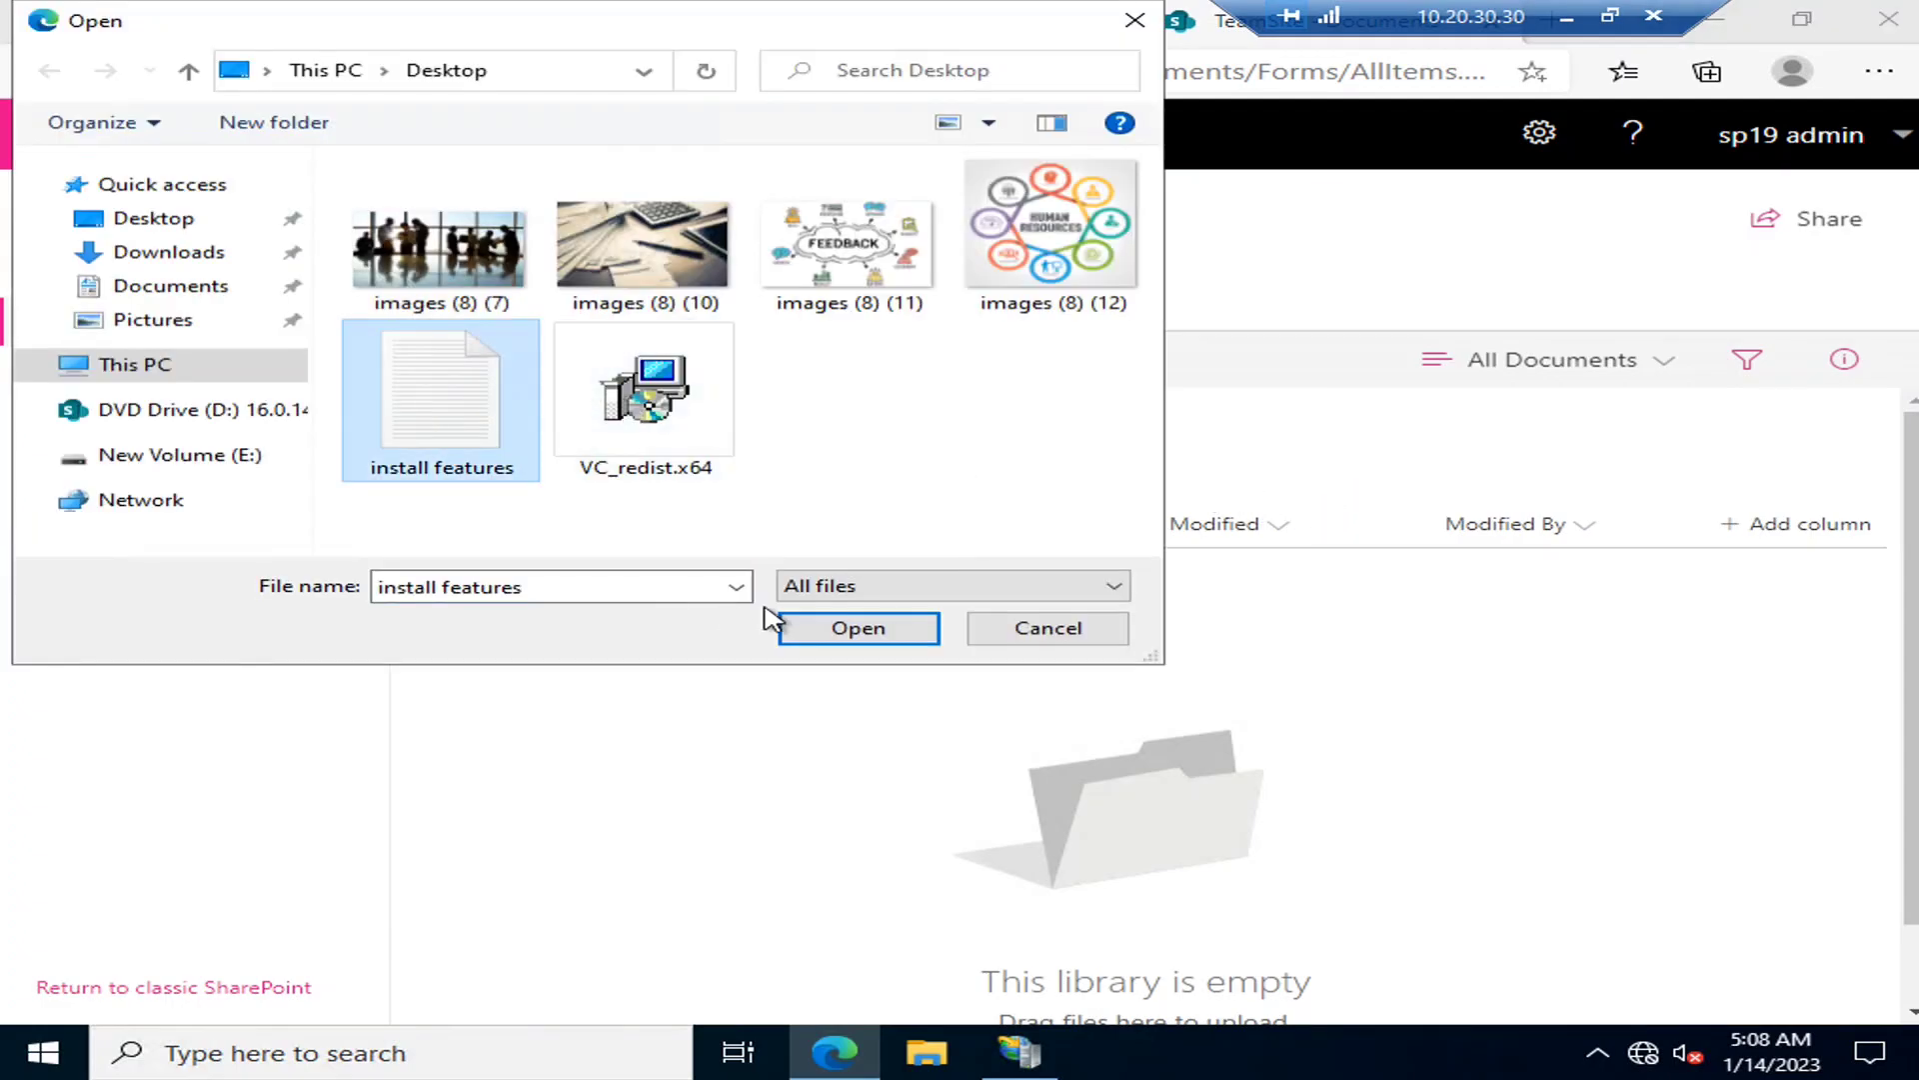
pyautogui.click(837, 628)
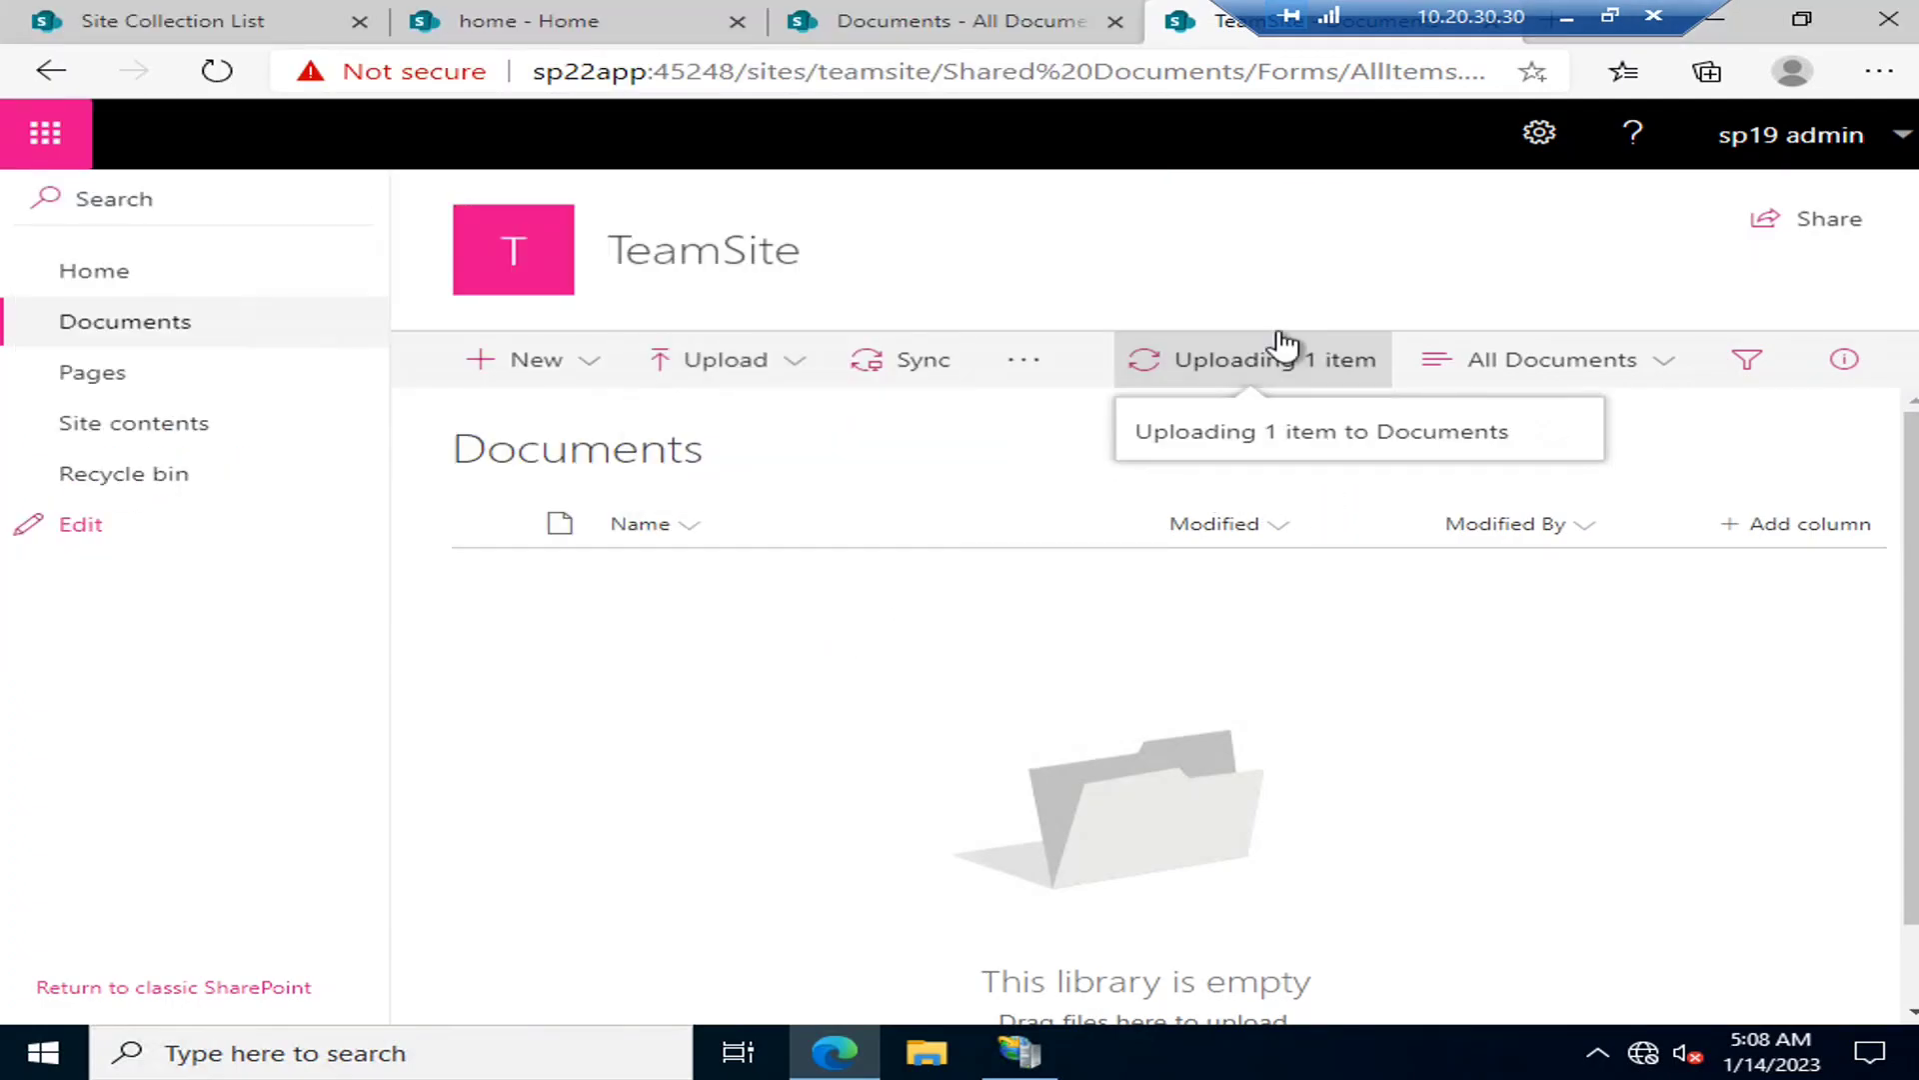
pyautogui.click(1384, 358)
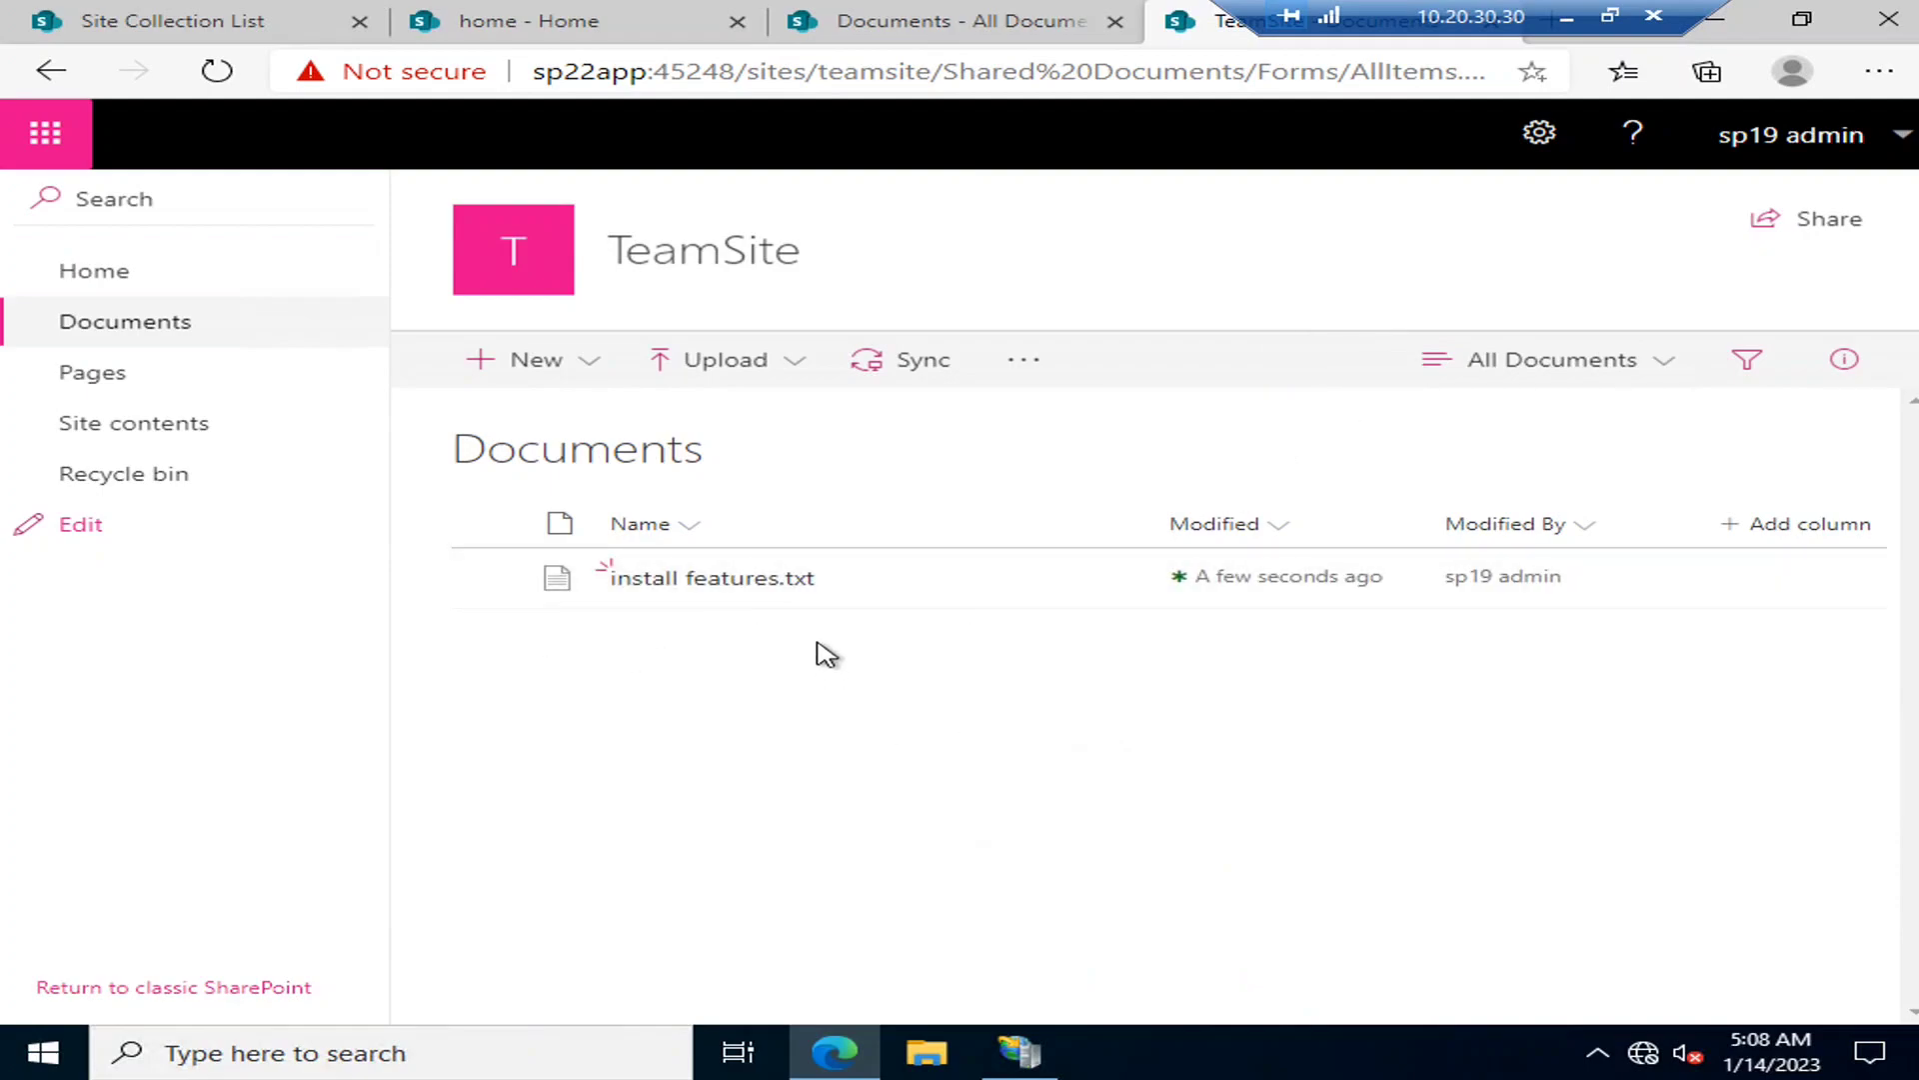
# Examine the actions available for install features.txt in the TeamSite Documents library and clear its selection.
pyautogui.click(1125, 587)
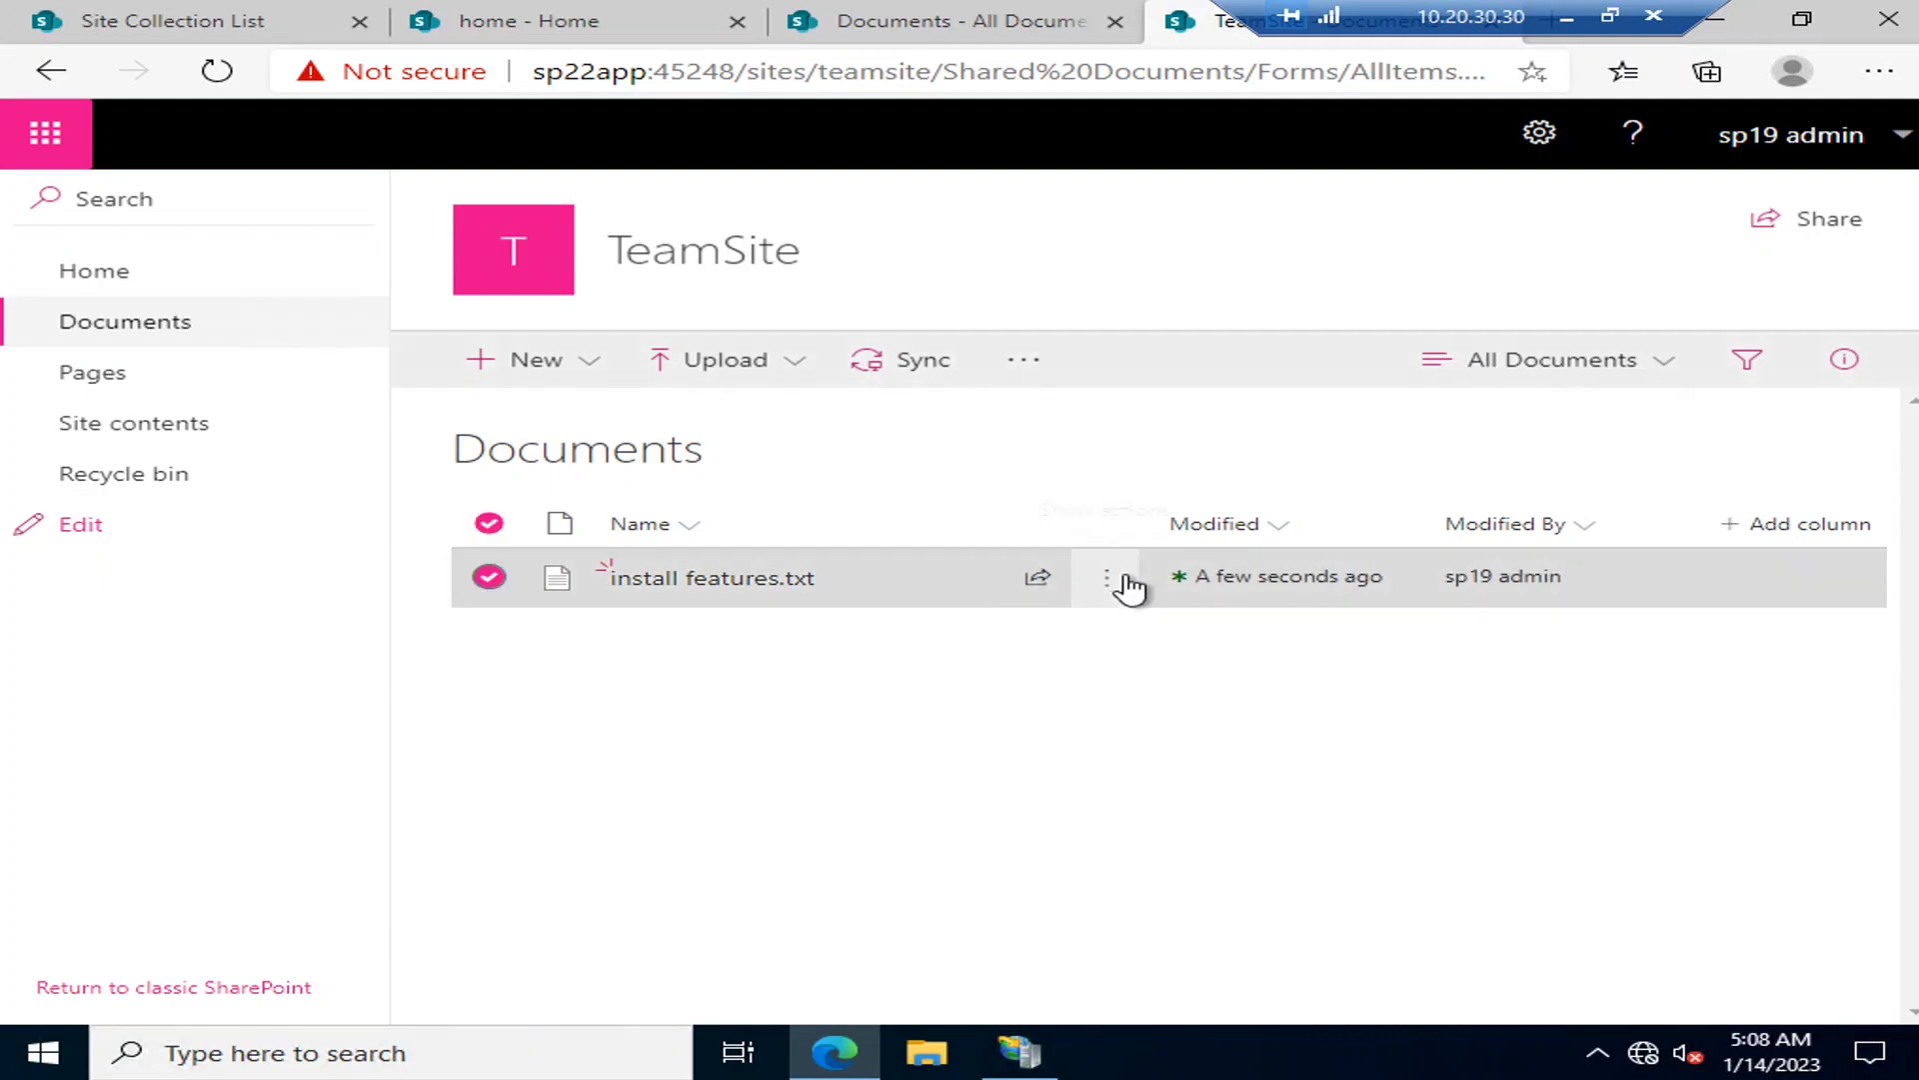
pyautogui.click(1107, 585)
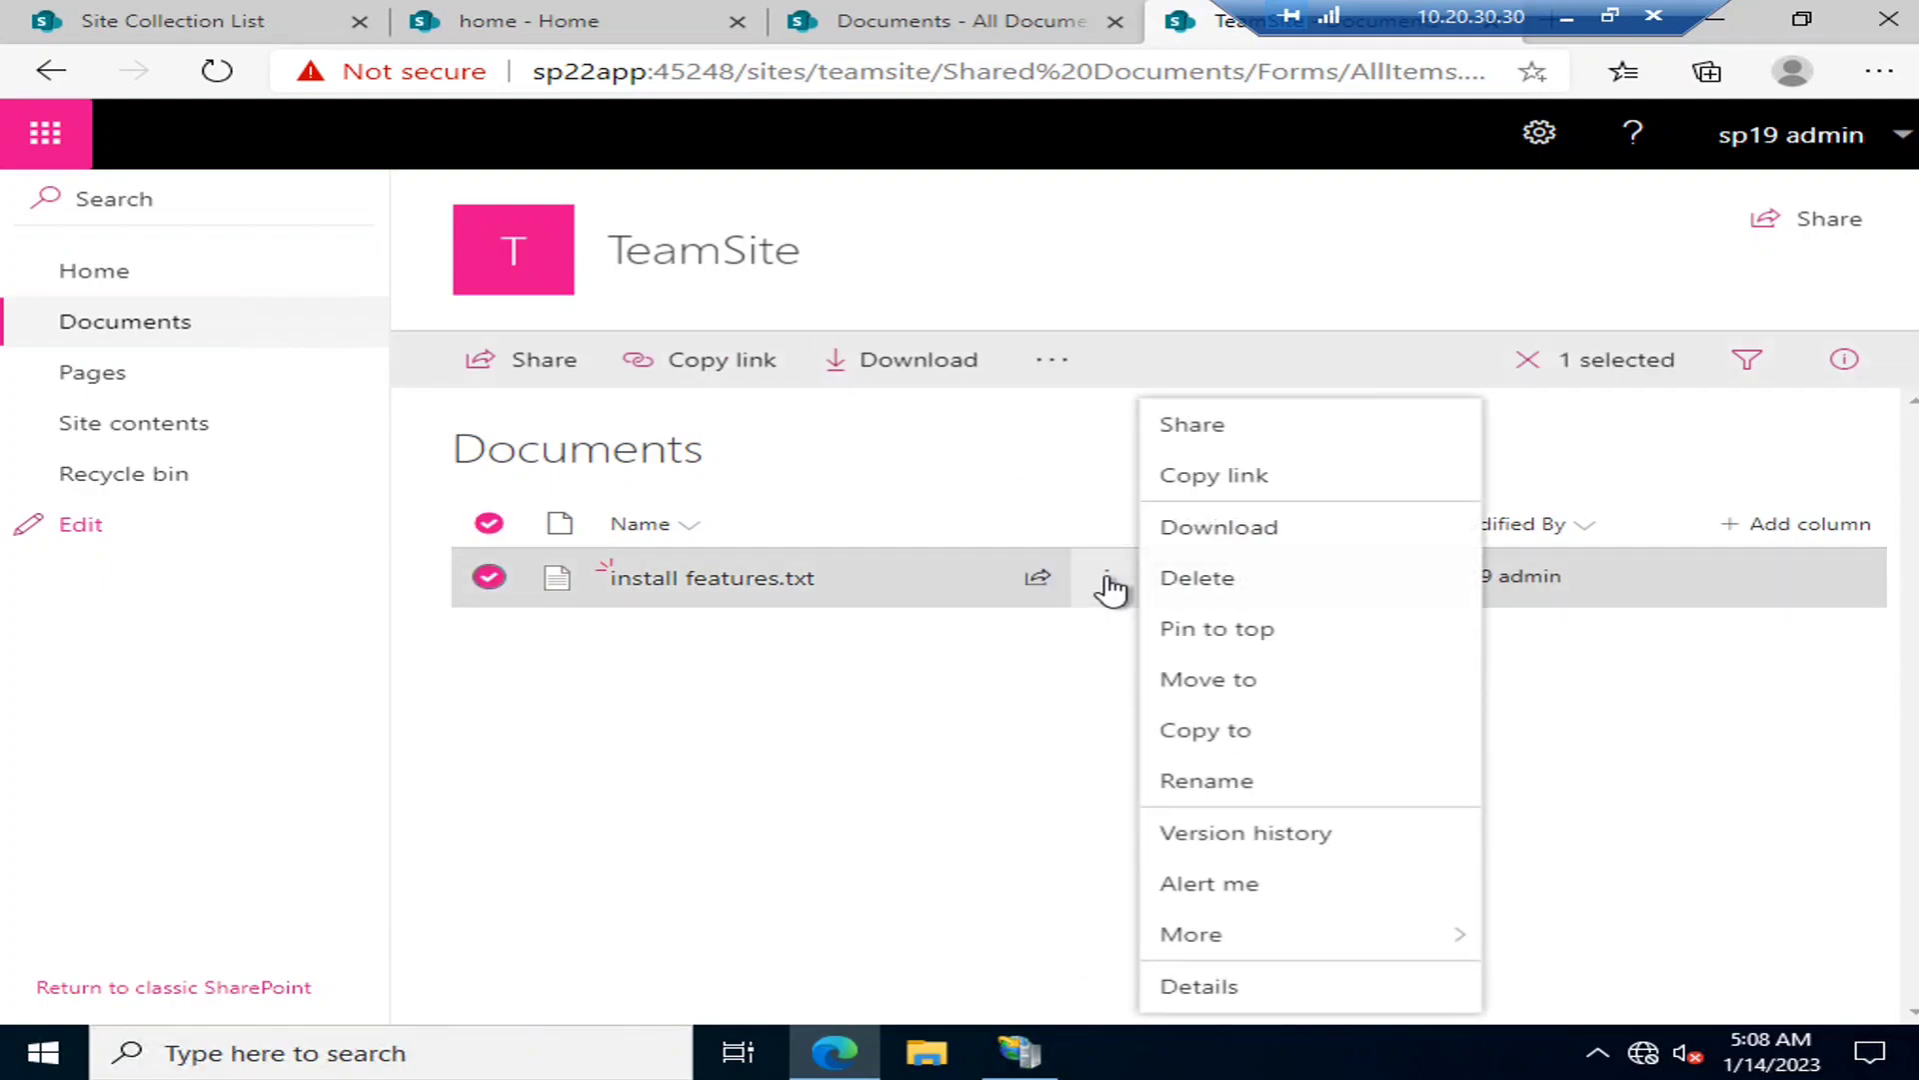
pyautogui.click(972, 771)
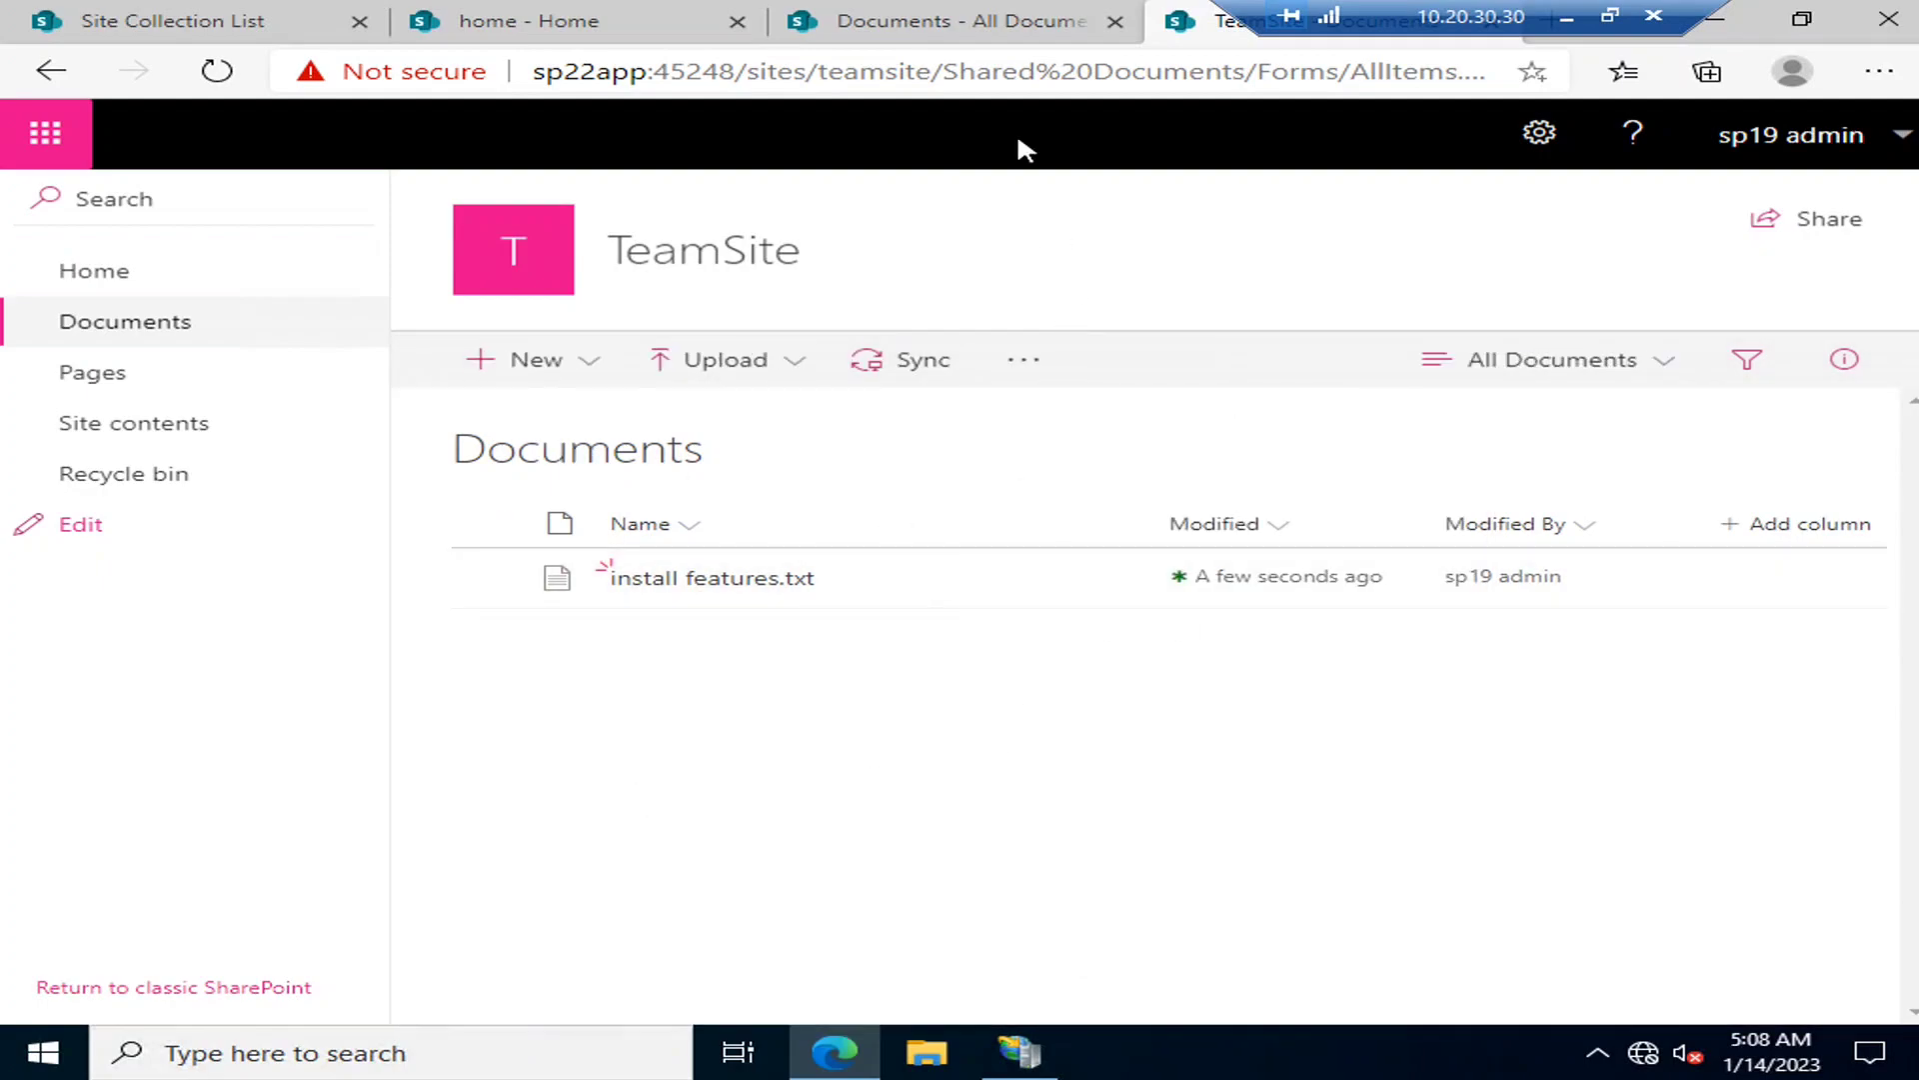
# Examine the view options, filters pane and details pane of the TeamSite Documents library, comparing it with the Teamsiteclassic library.
pyautogui.click(980, 24)
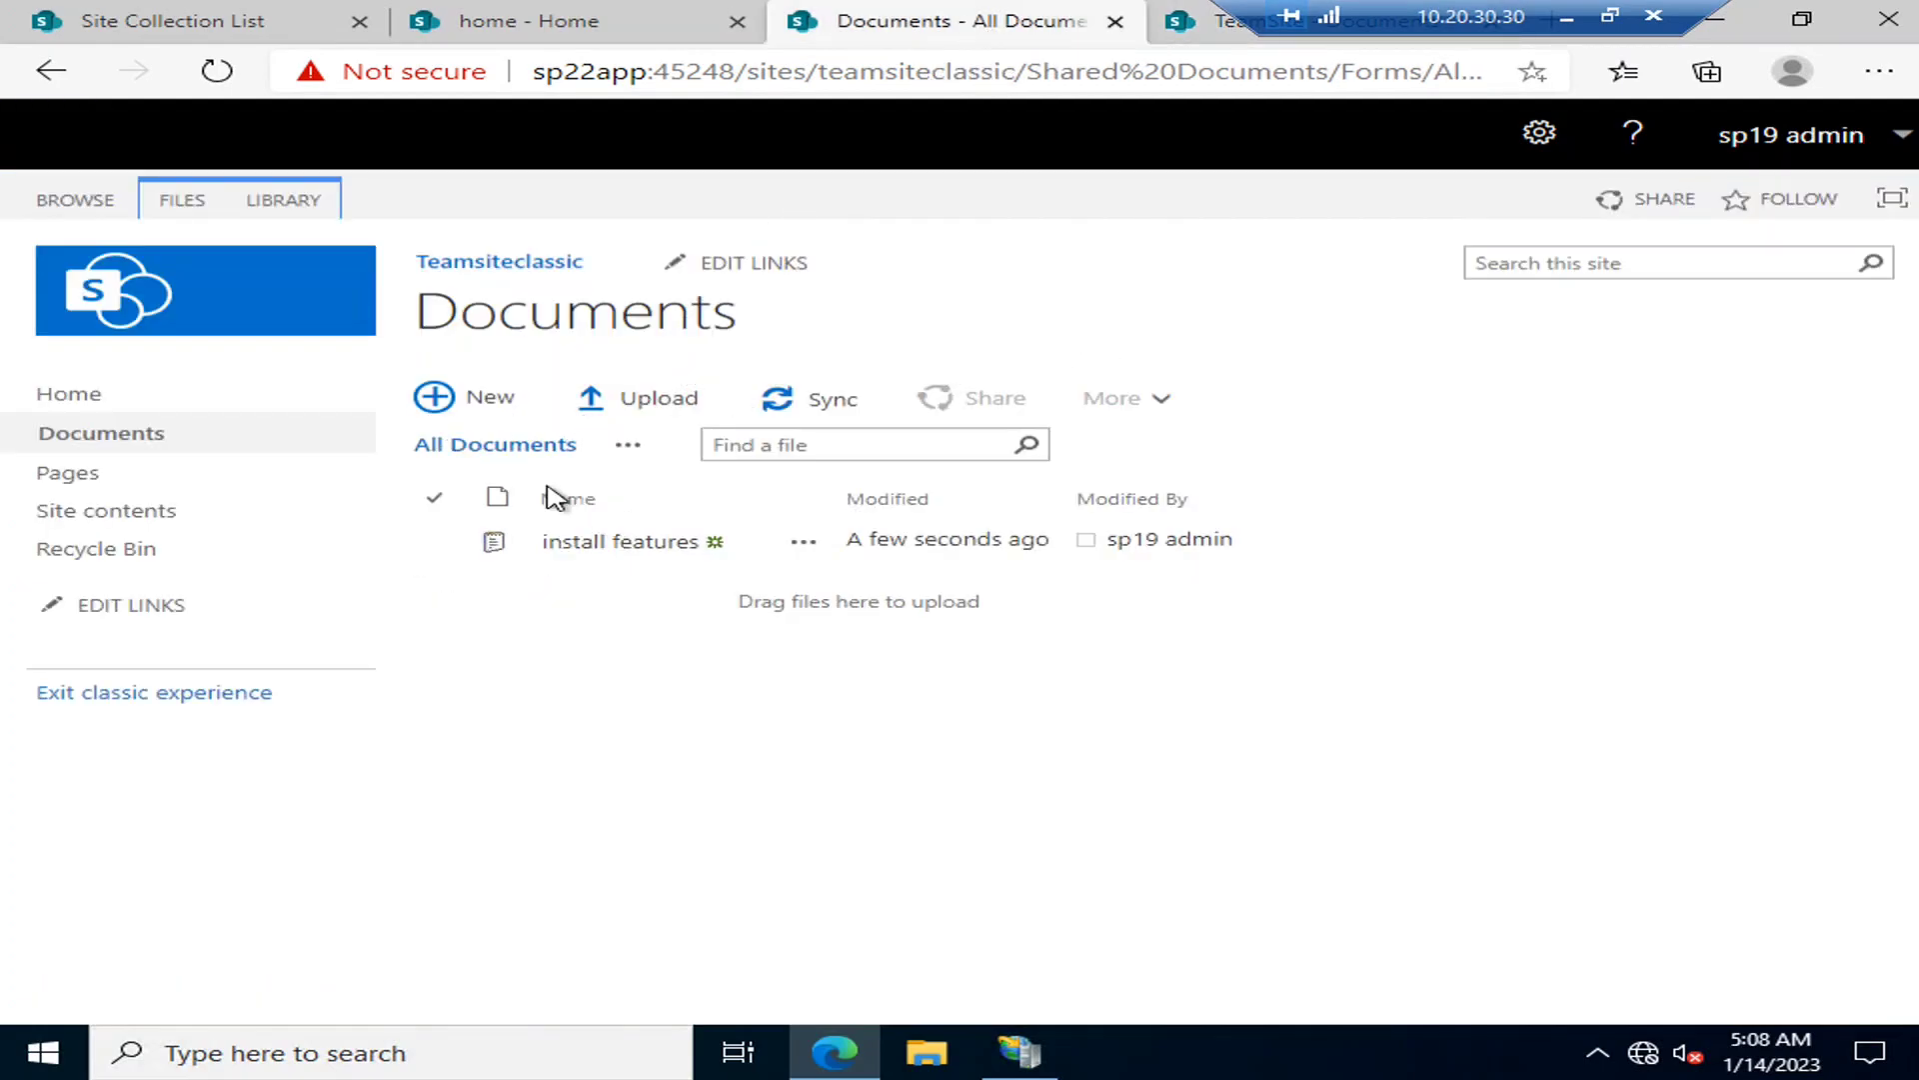
pyautogui.click(1235, 30)
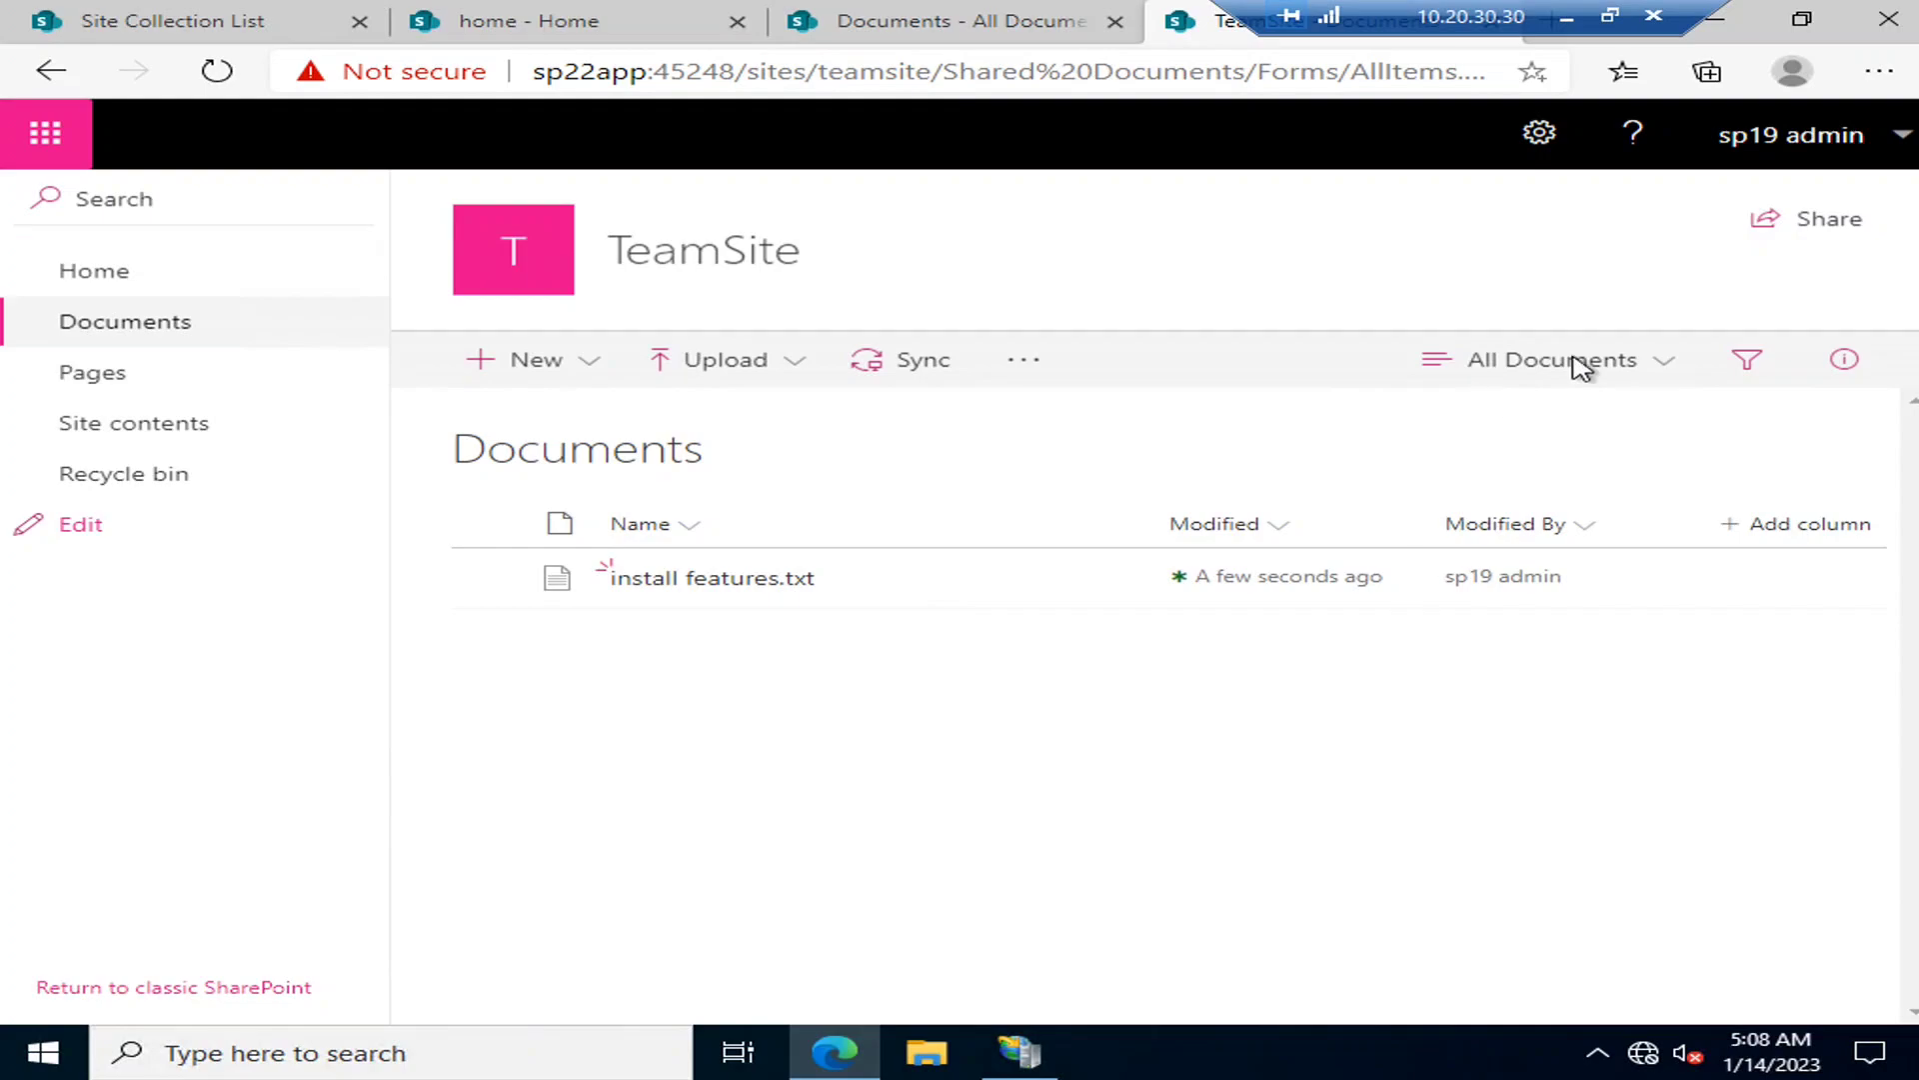
pyautogui.click(1552, 388)
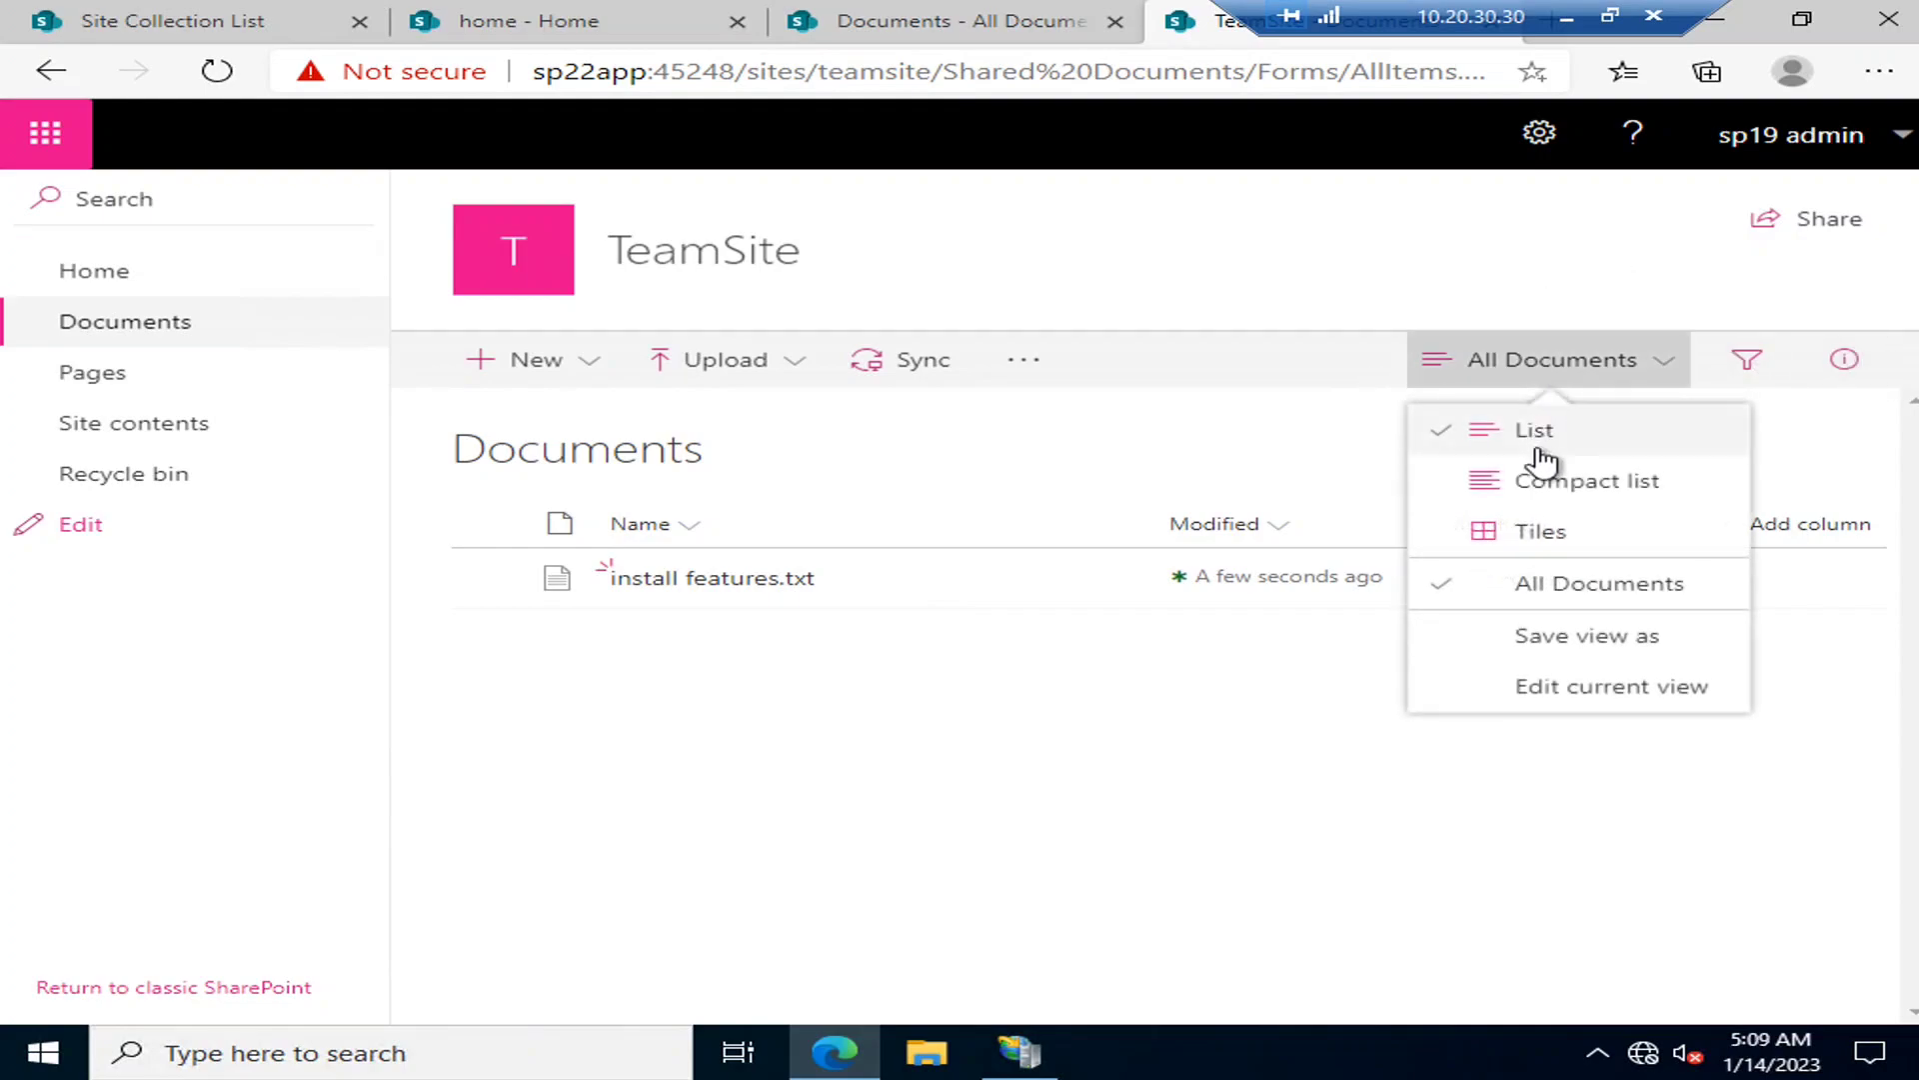
pyautogui.click(1748, 372)
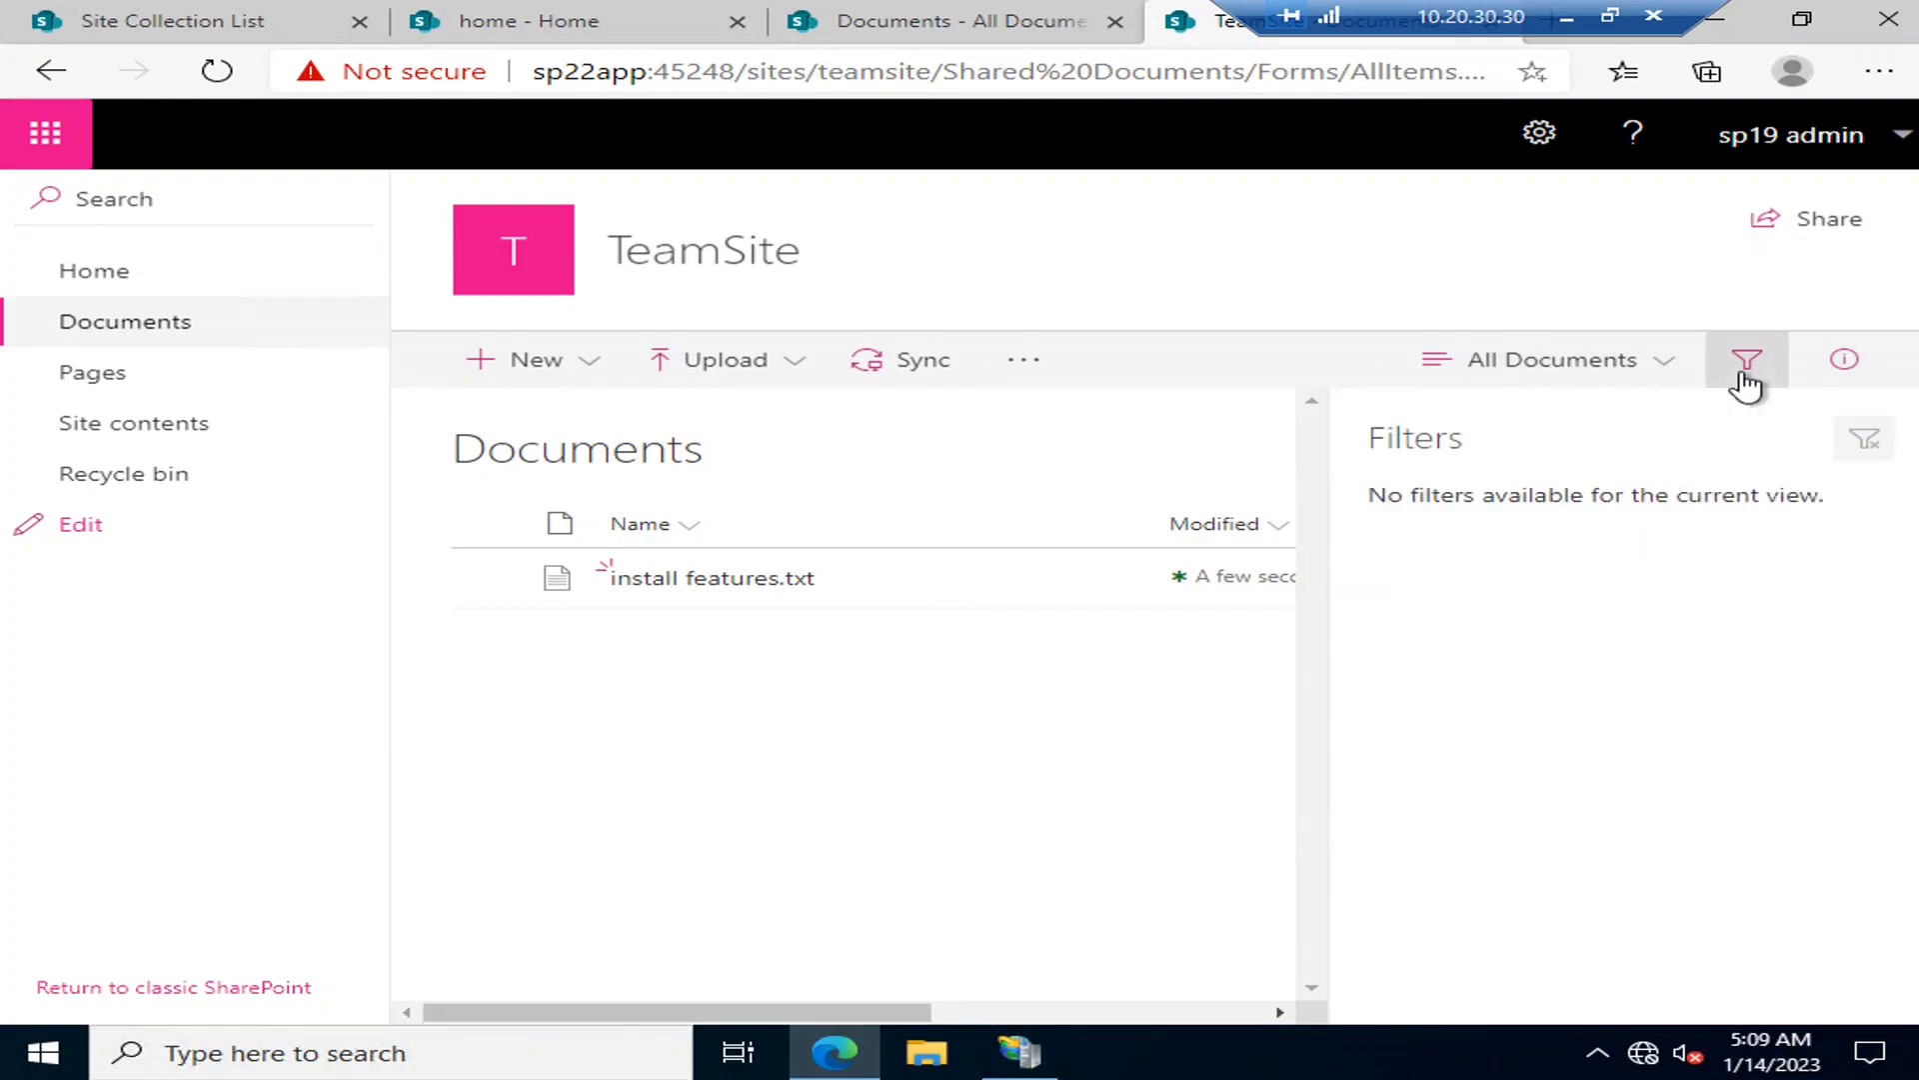
pyautogui.click(1747, 365)
pyautogui.click(1844, 360)
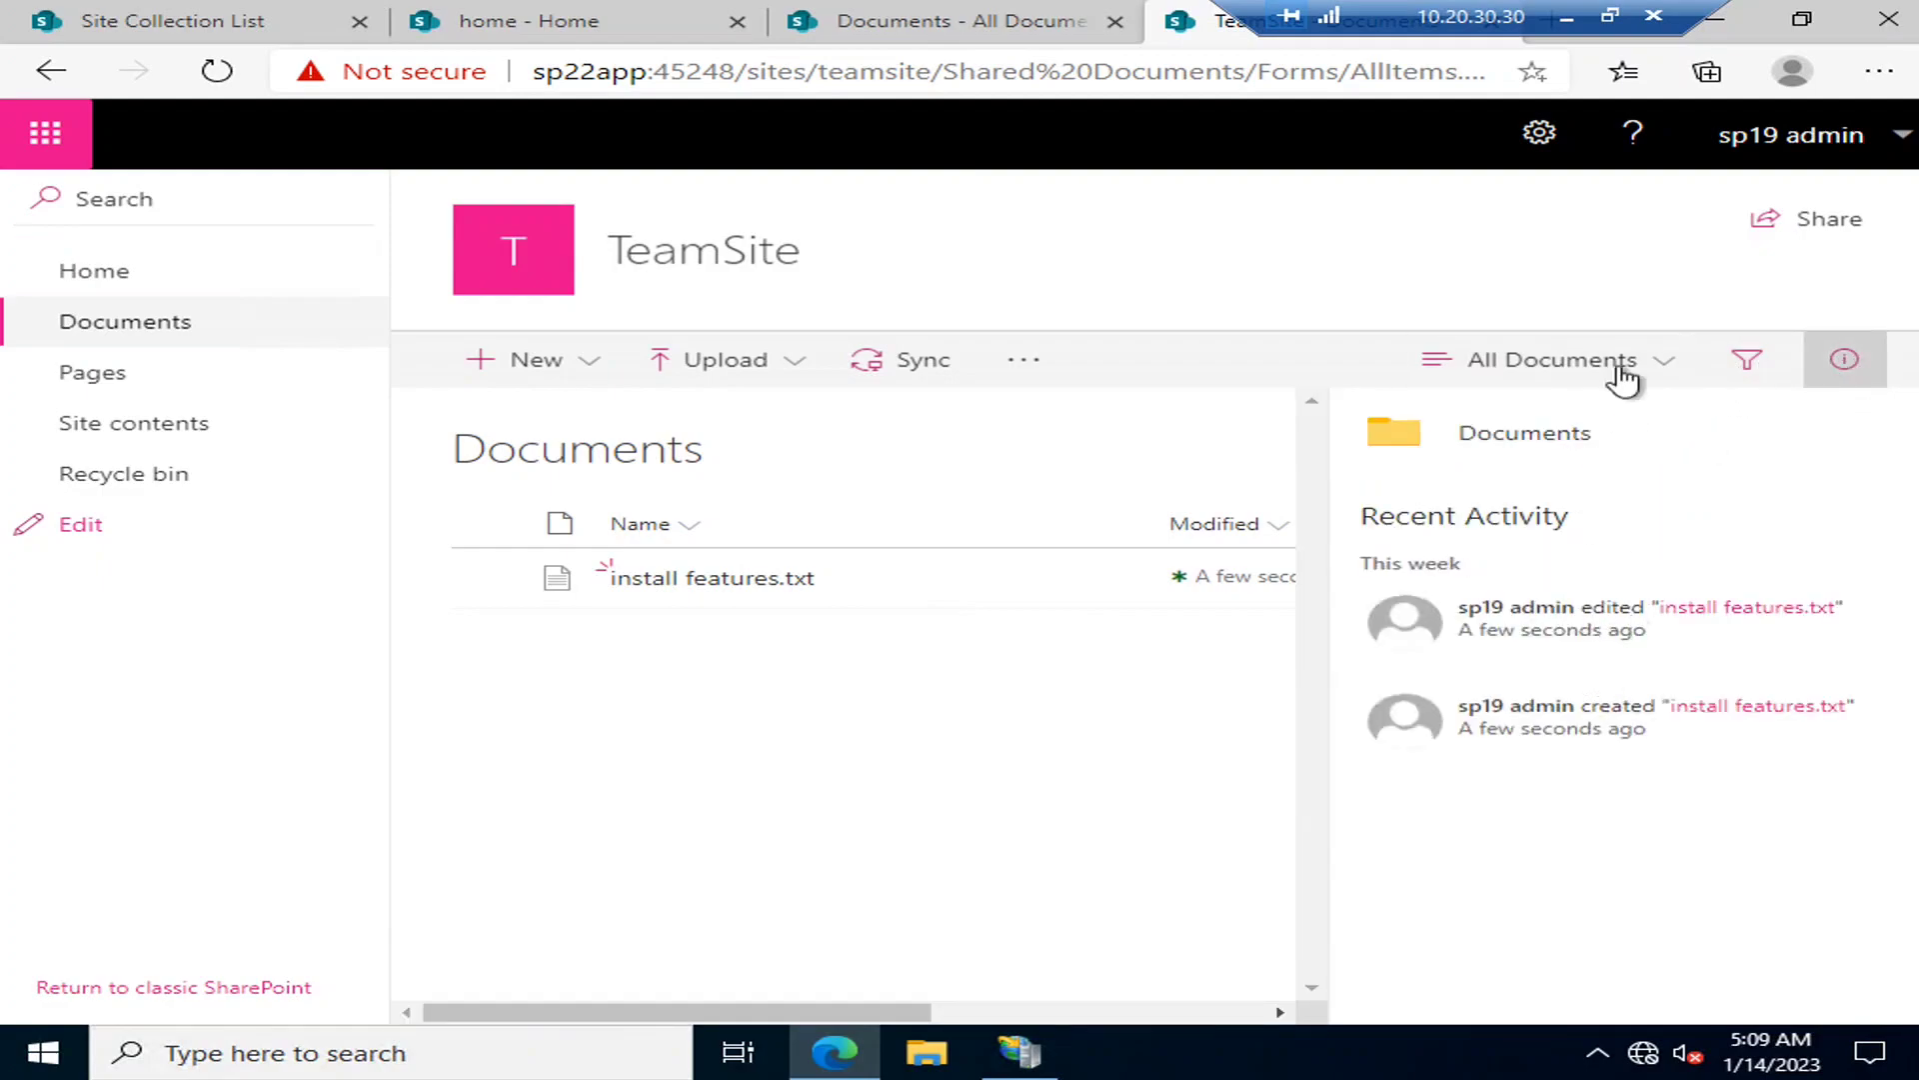
pyautogui.click(1843, 360)
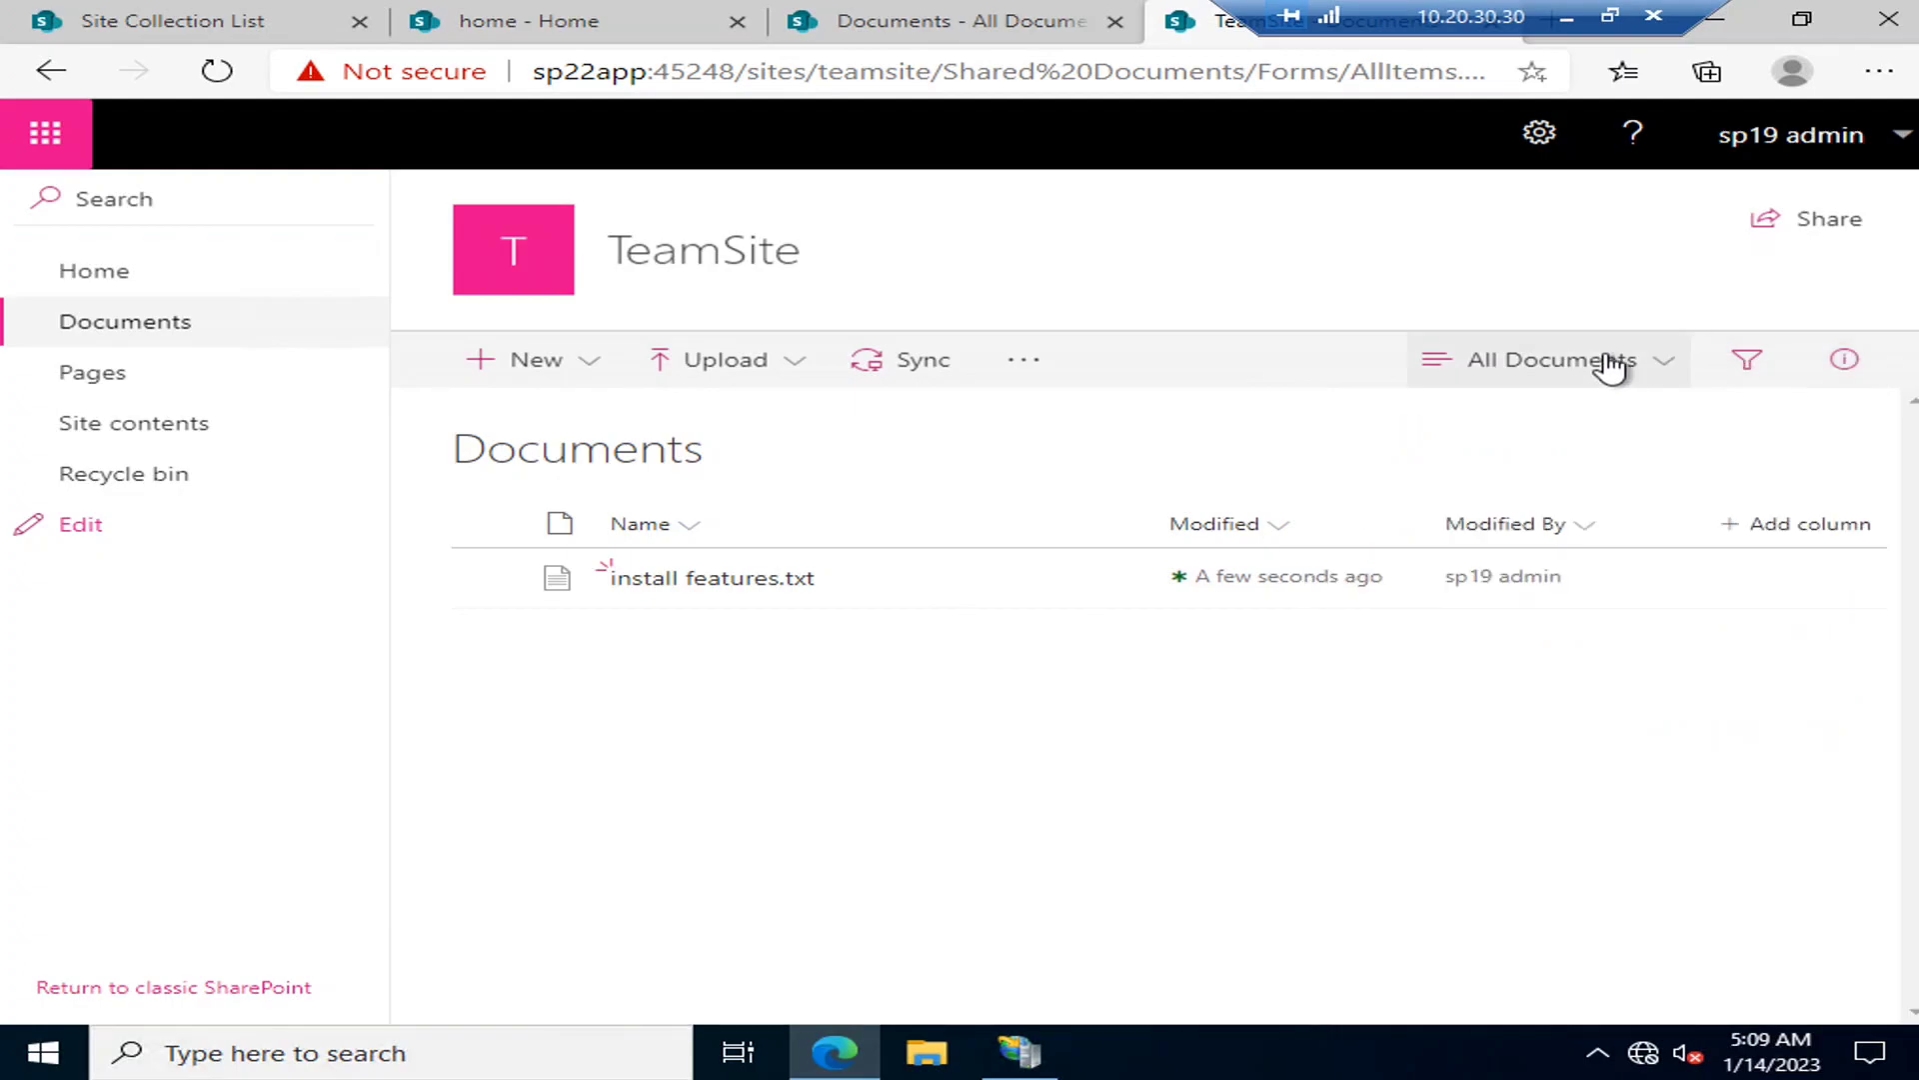
# Check the options for modifying and creating views in the Teamsiteclassic Documents library, and return to that site's home page.
pyautogui.click(957, 24)
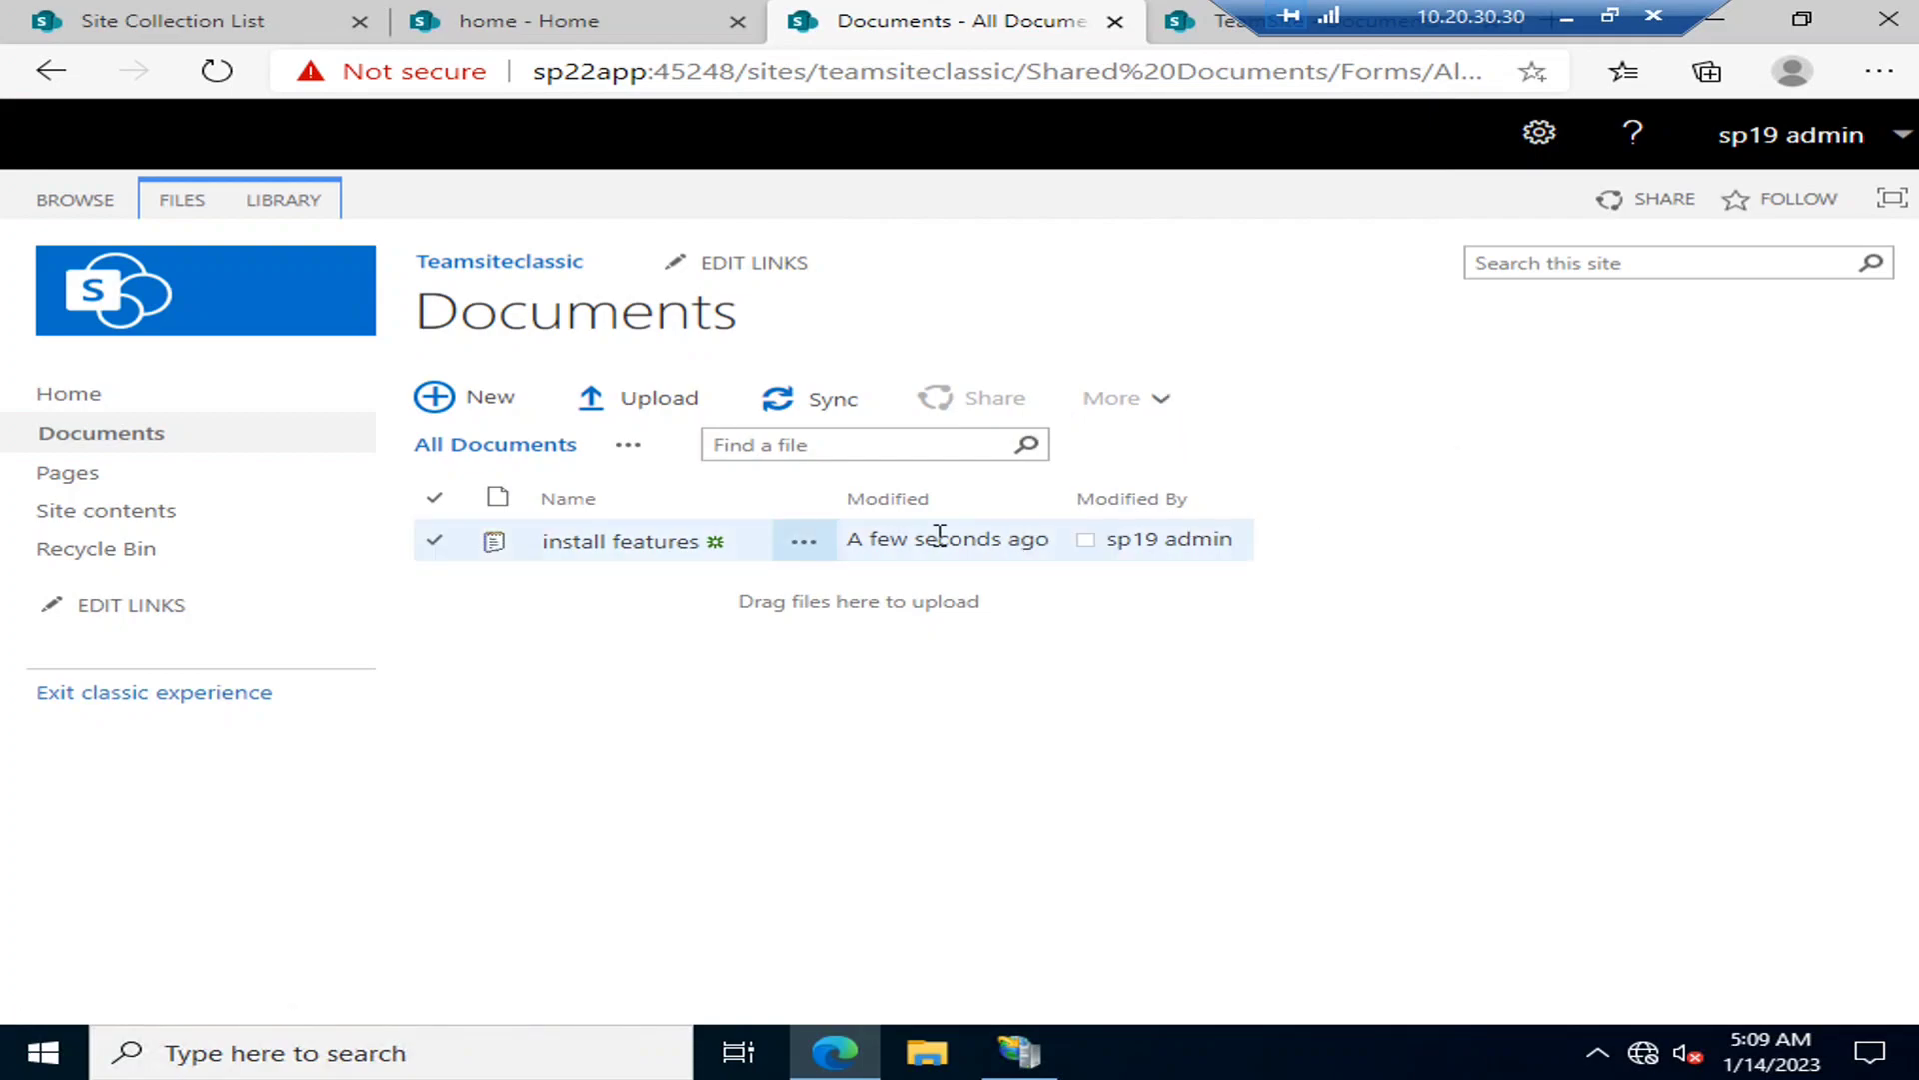
pyautogui.click(627, 446)
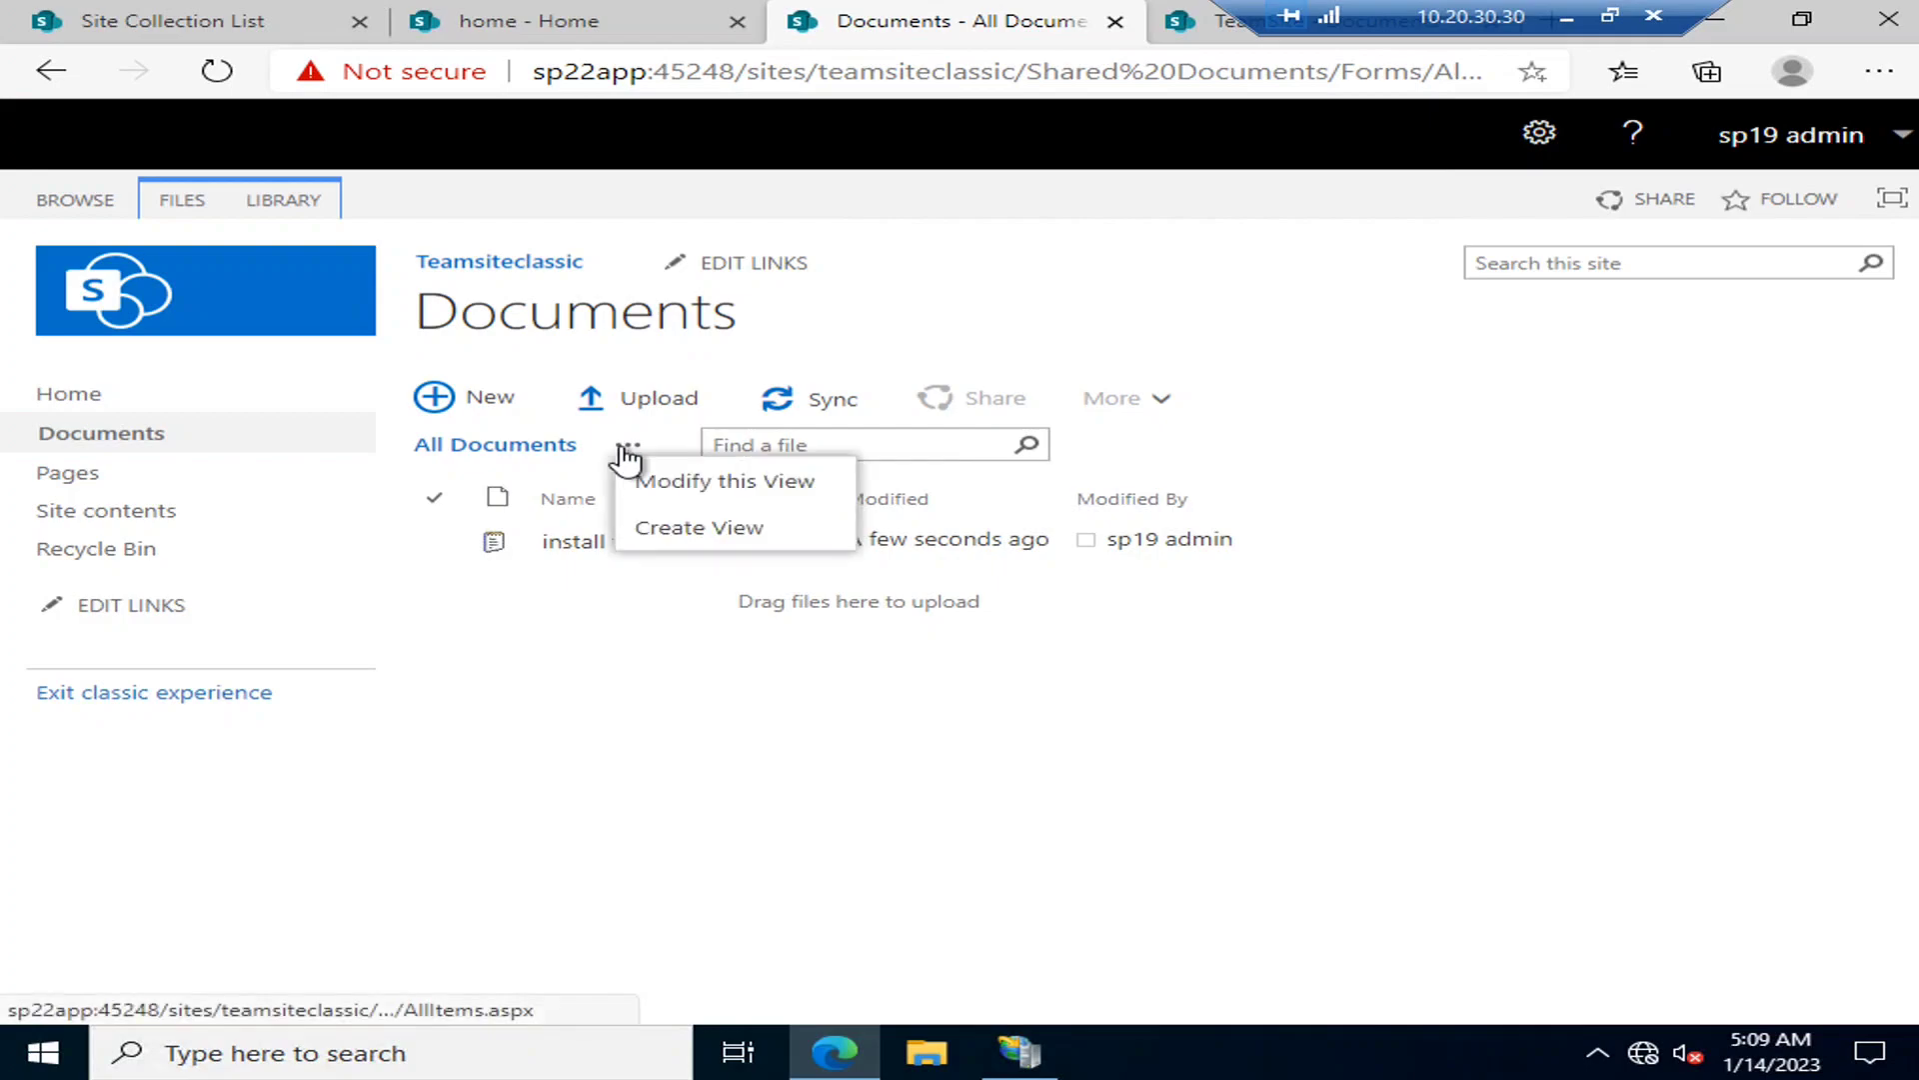
pyautogui.click(712, 535)
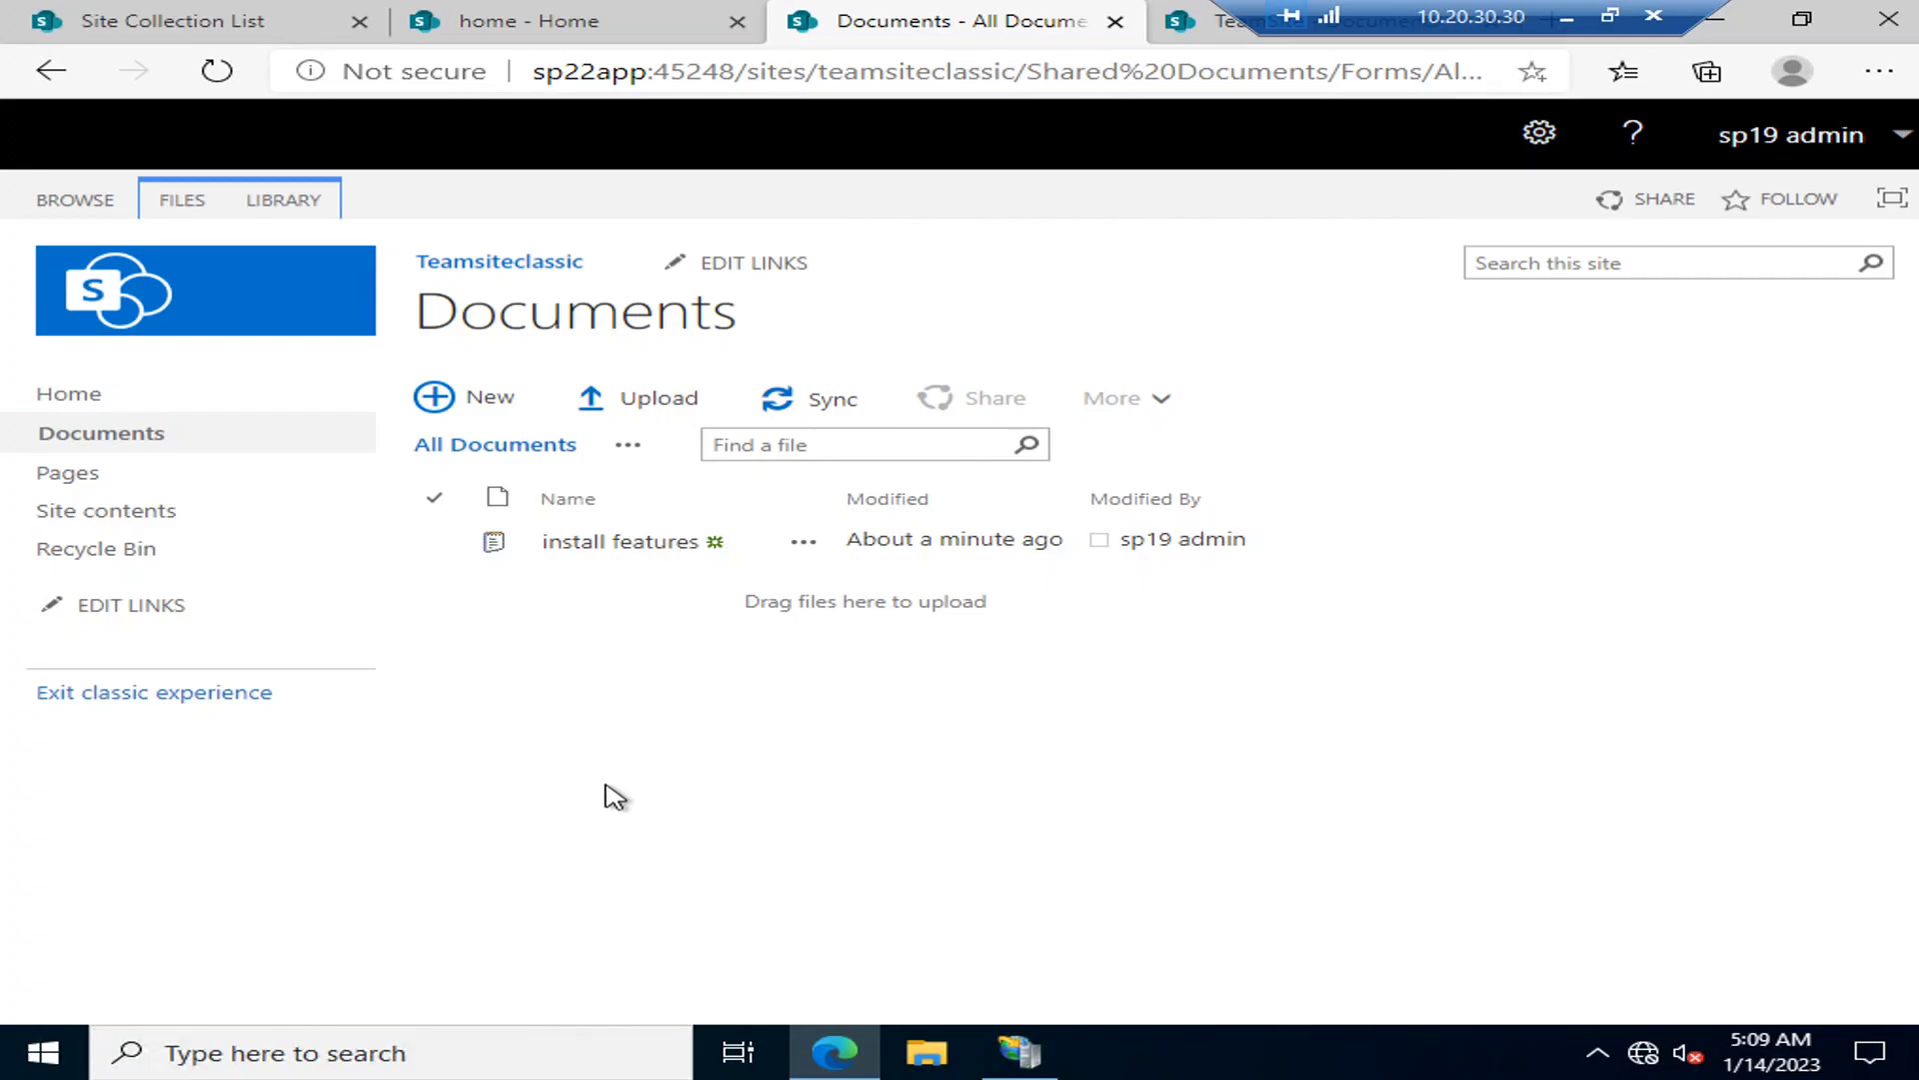
pyautogui.click(150, 398)
# Open the library settings of the TeamSite Documents library and review the settings available there.
pyautogui.click(1195, 22)
pyautogui.click(1112, 850)
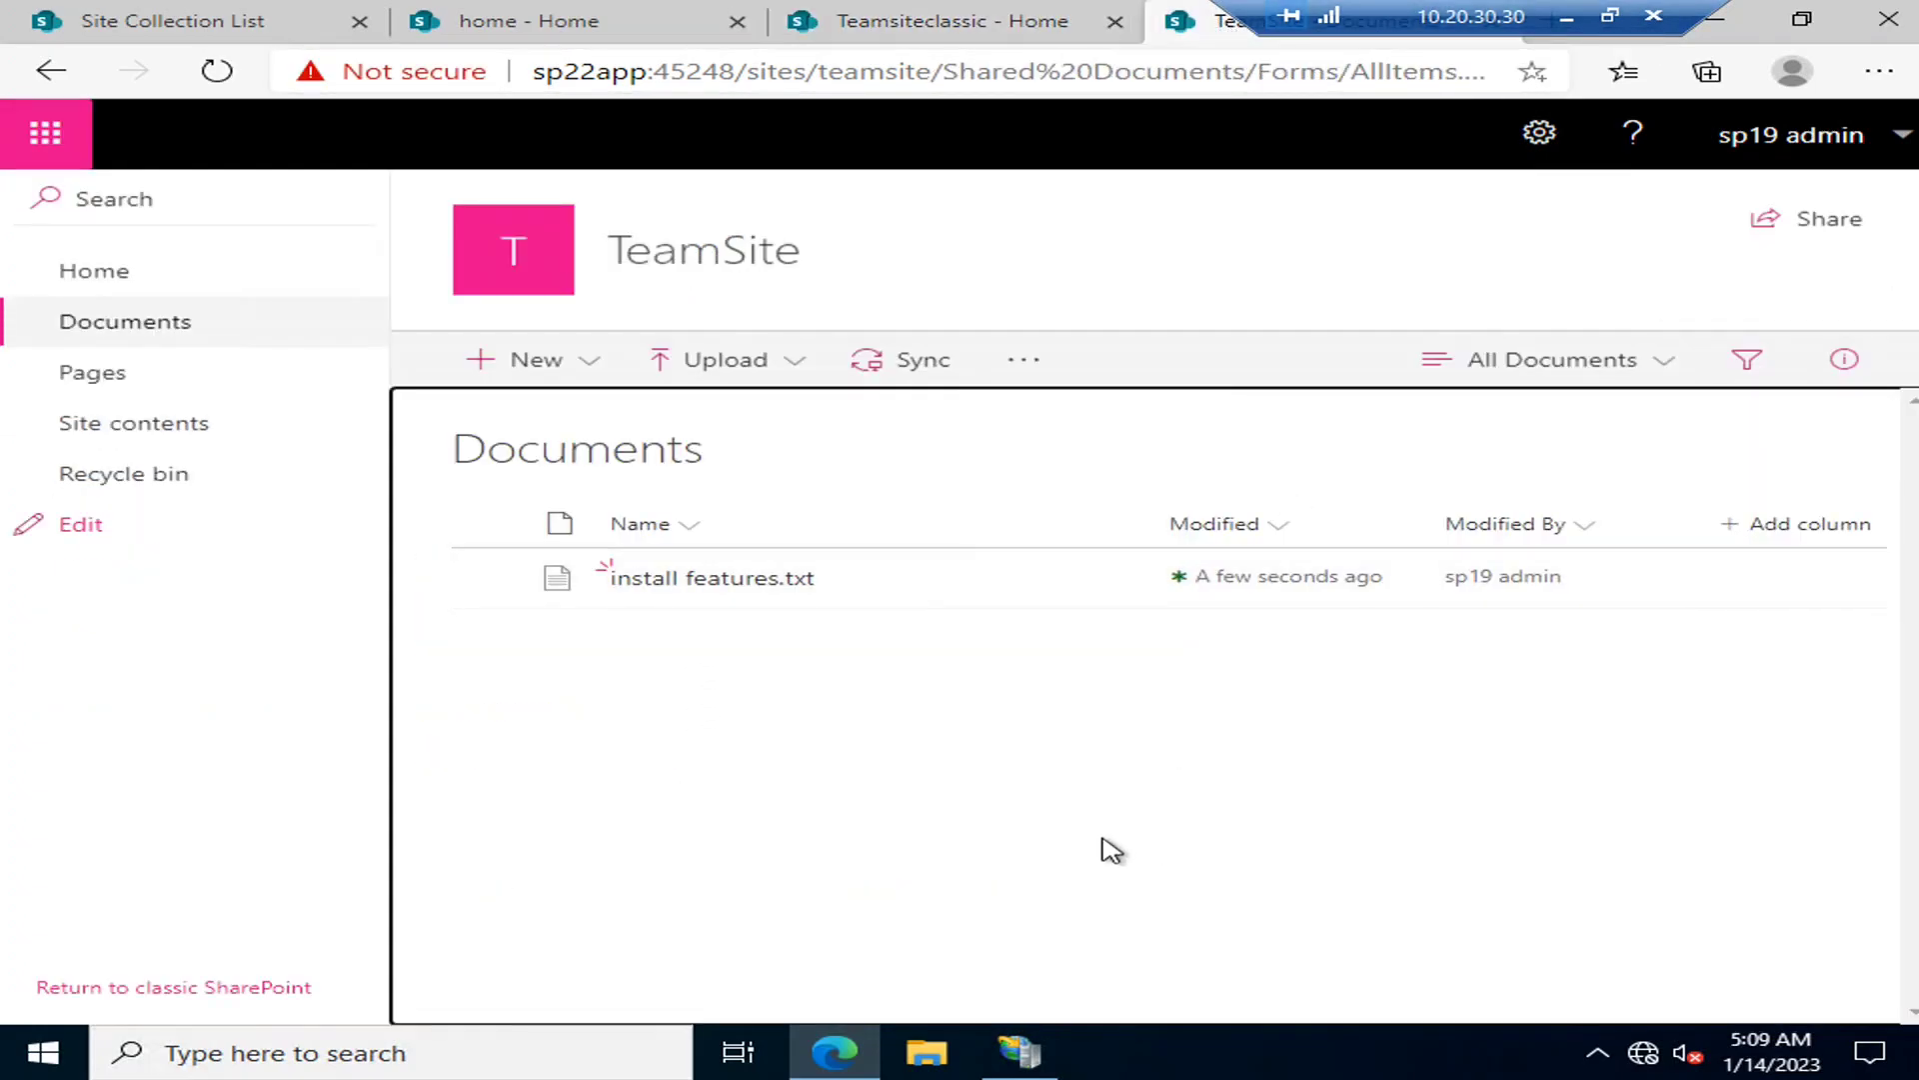
pyautogui.click(1542, 138)
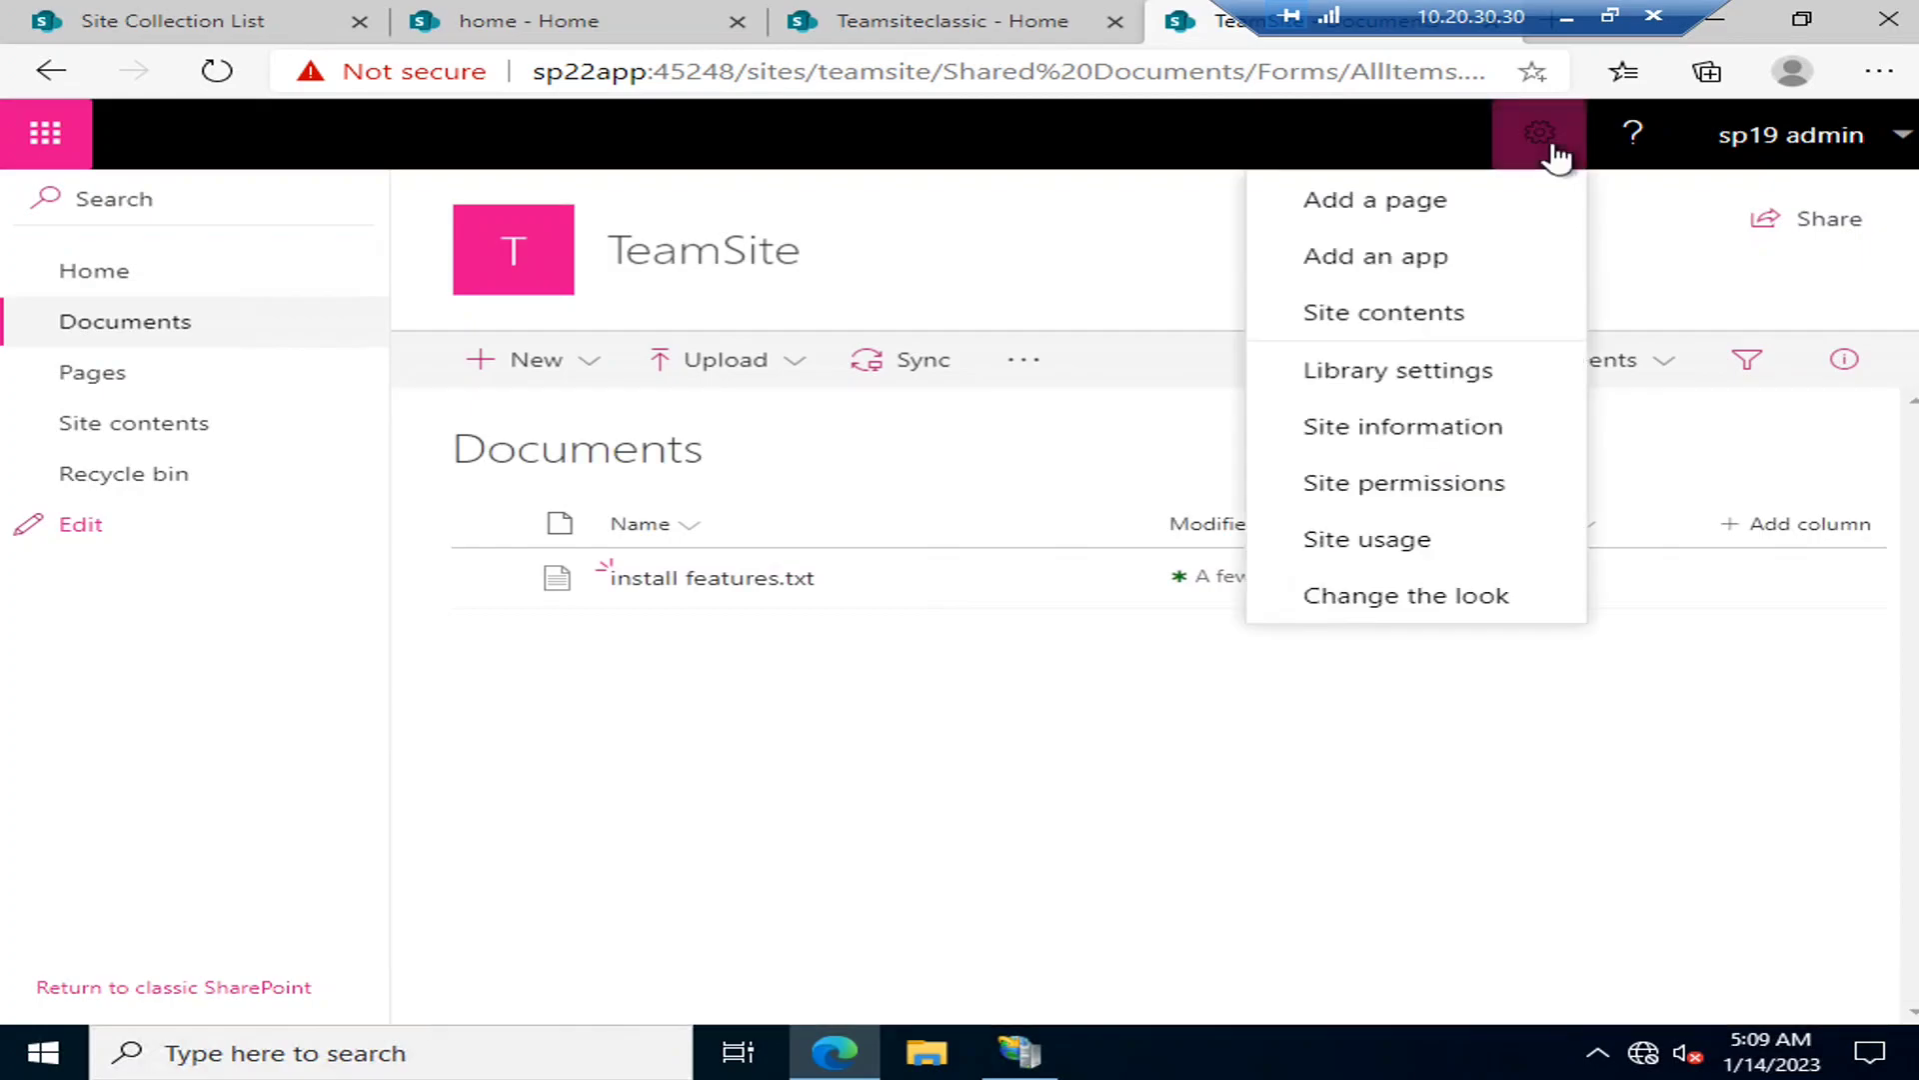
pyautogui.click(1439, 380)
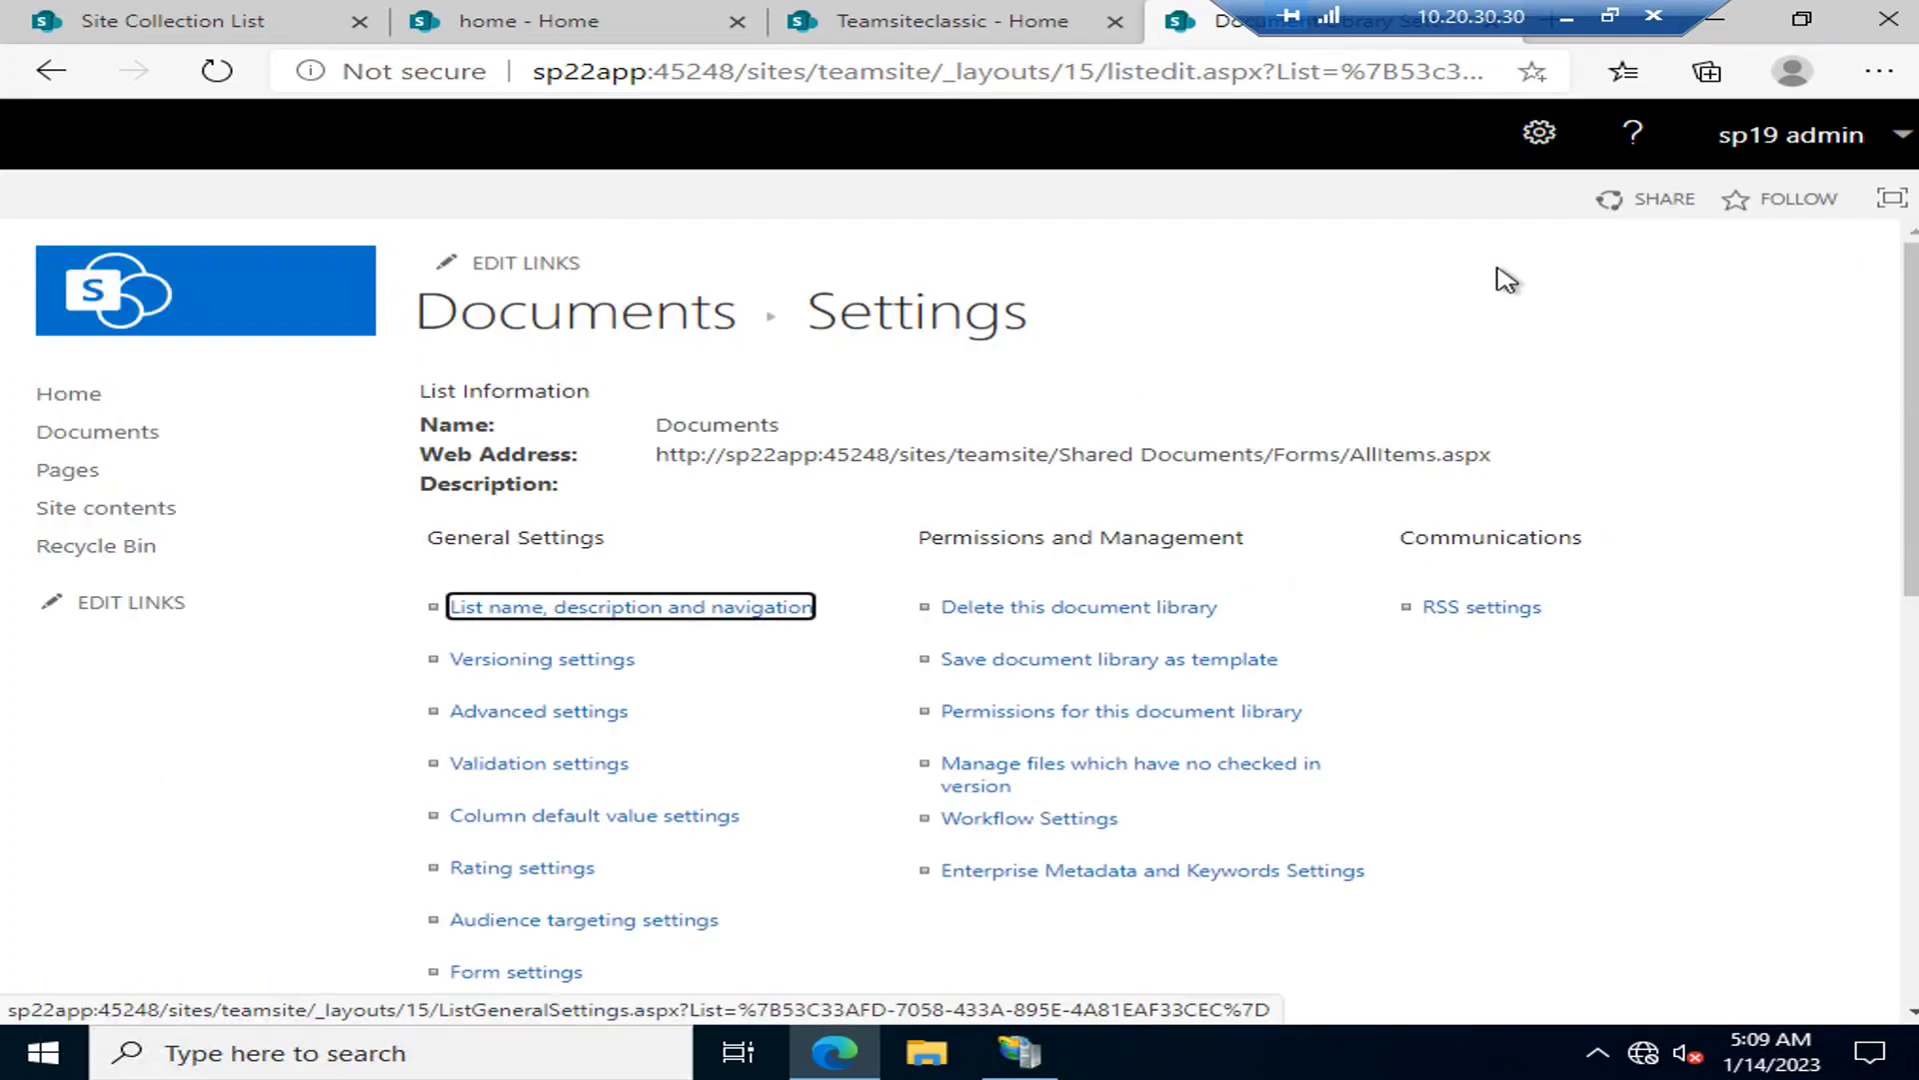
pyautogui.scroll(-4, 640, 560)
pyautogui.scroll(4, 999, 550)
pyautogui.click(1541, 136)
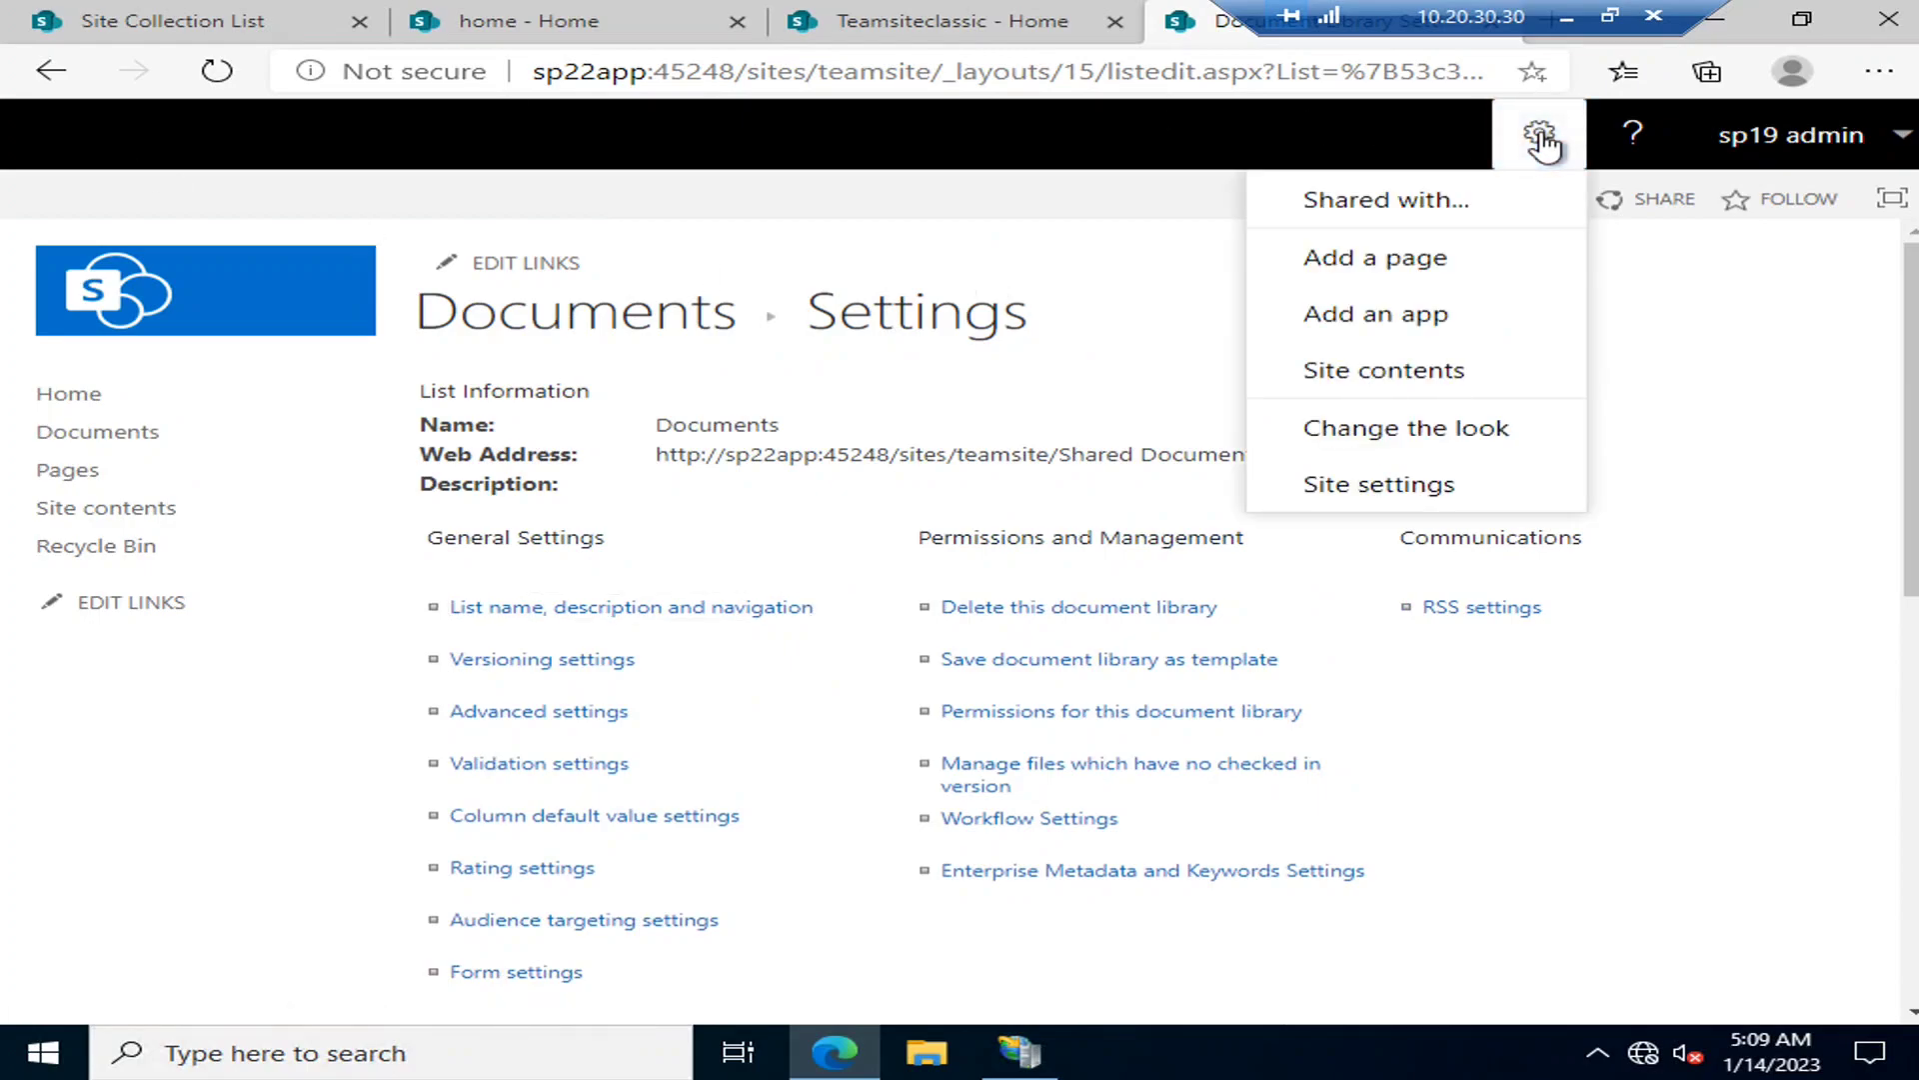
pyautogui.click(1687, 397)
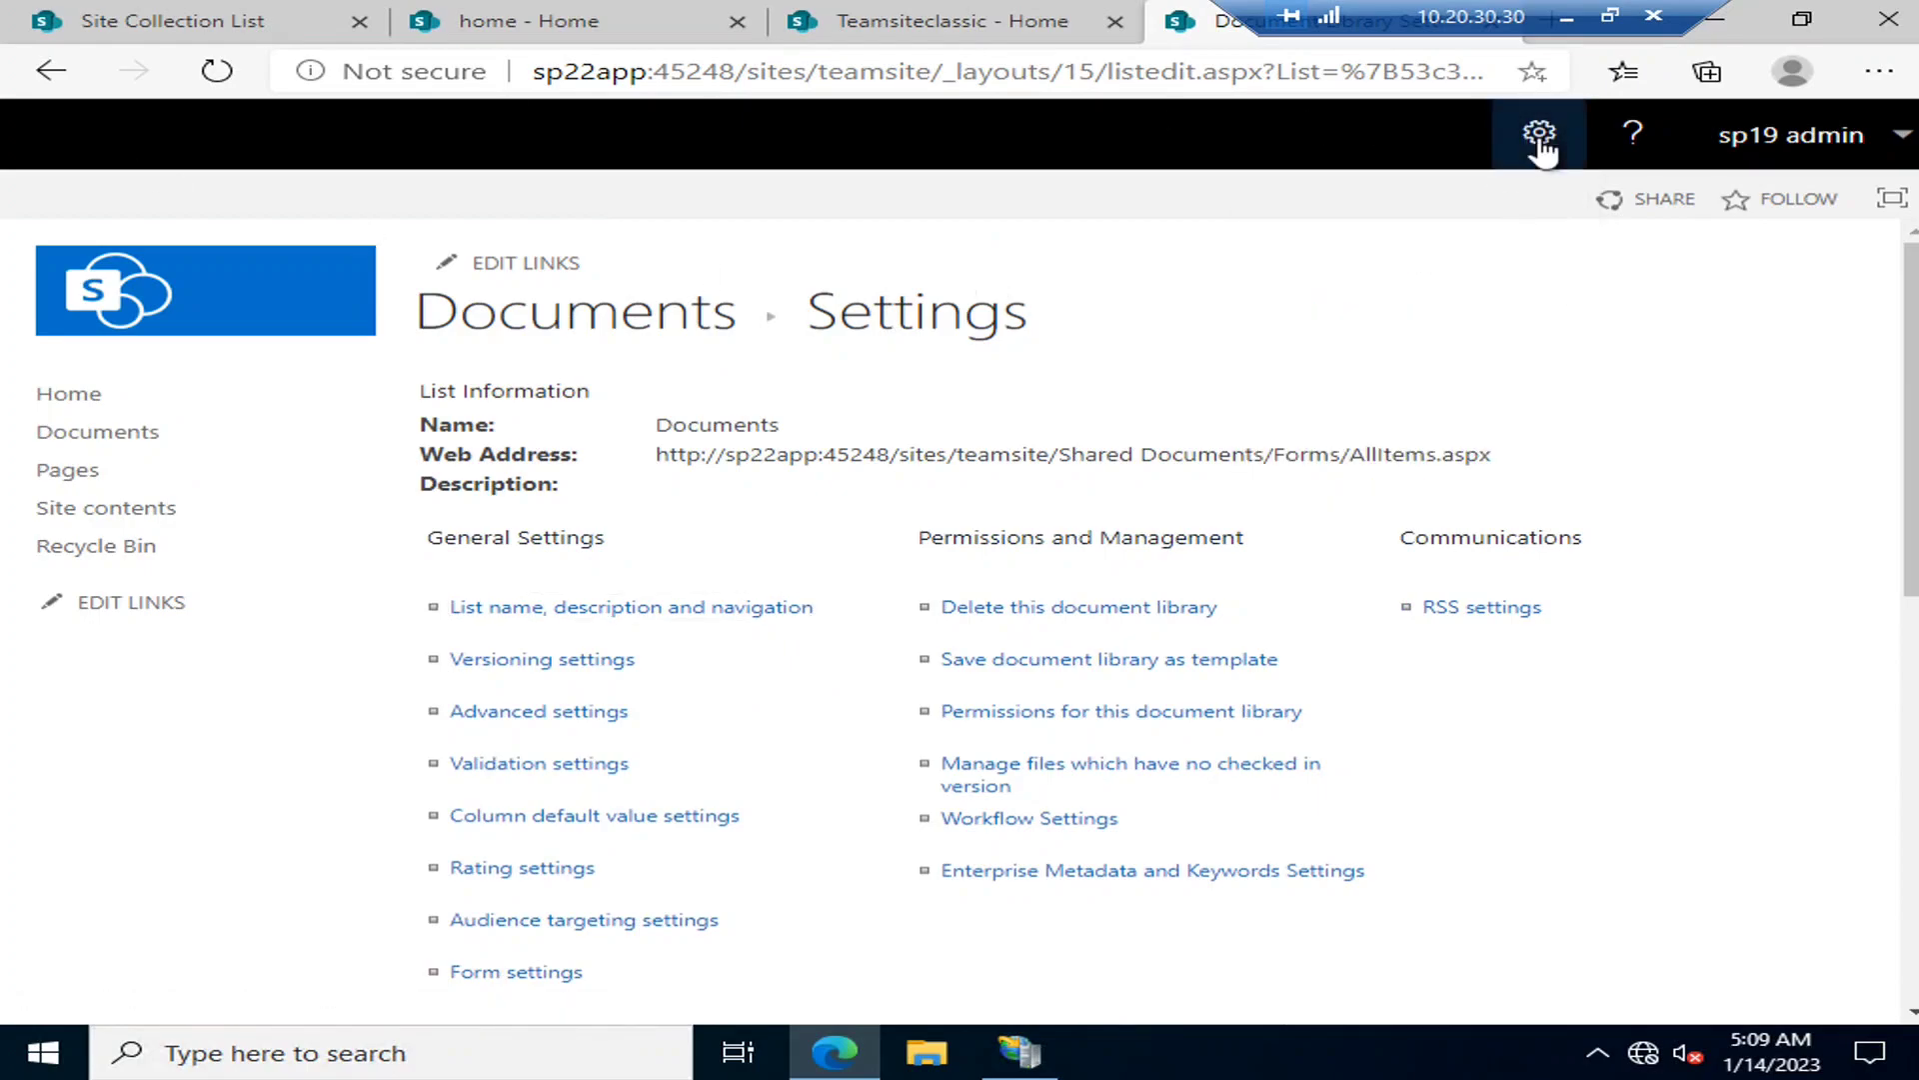
# Open the Teamsiteclassic Documents library settings and compare them with the TeamSite library's settings.
pyautogui.click(990, 22)
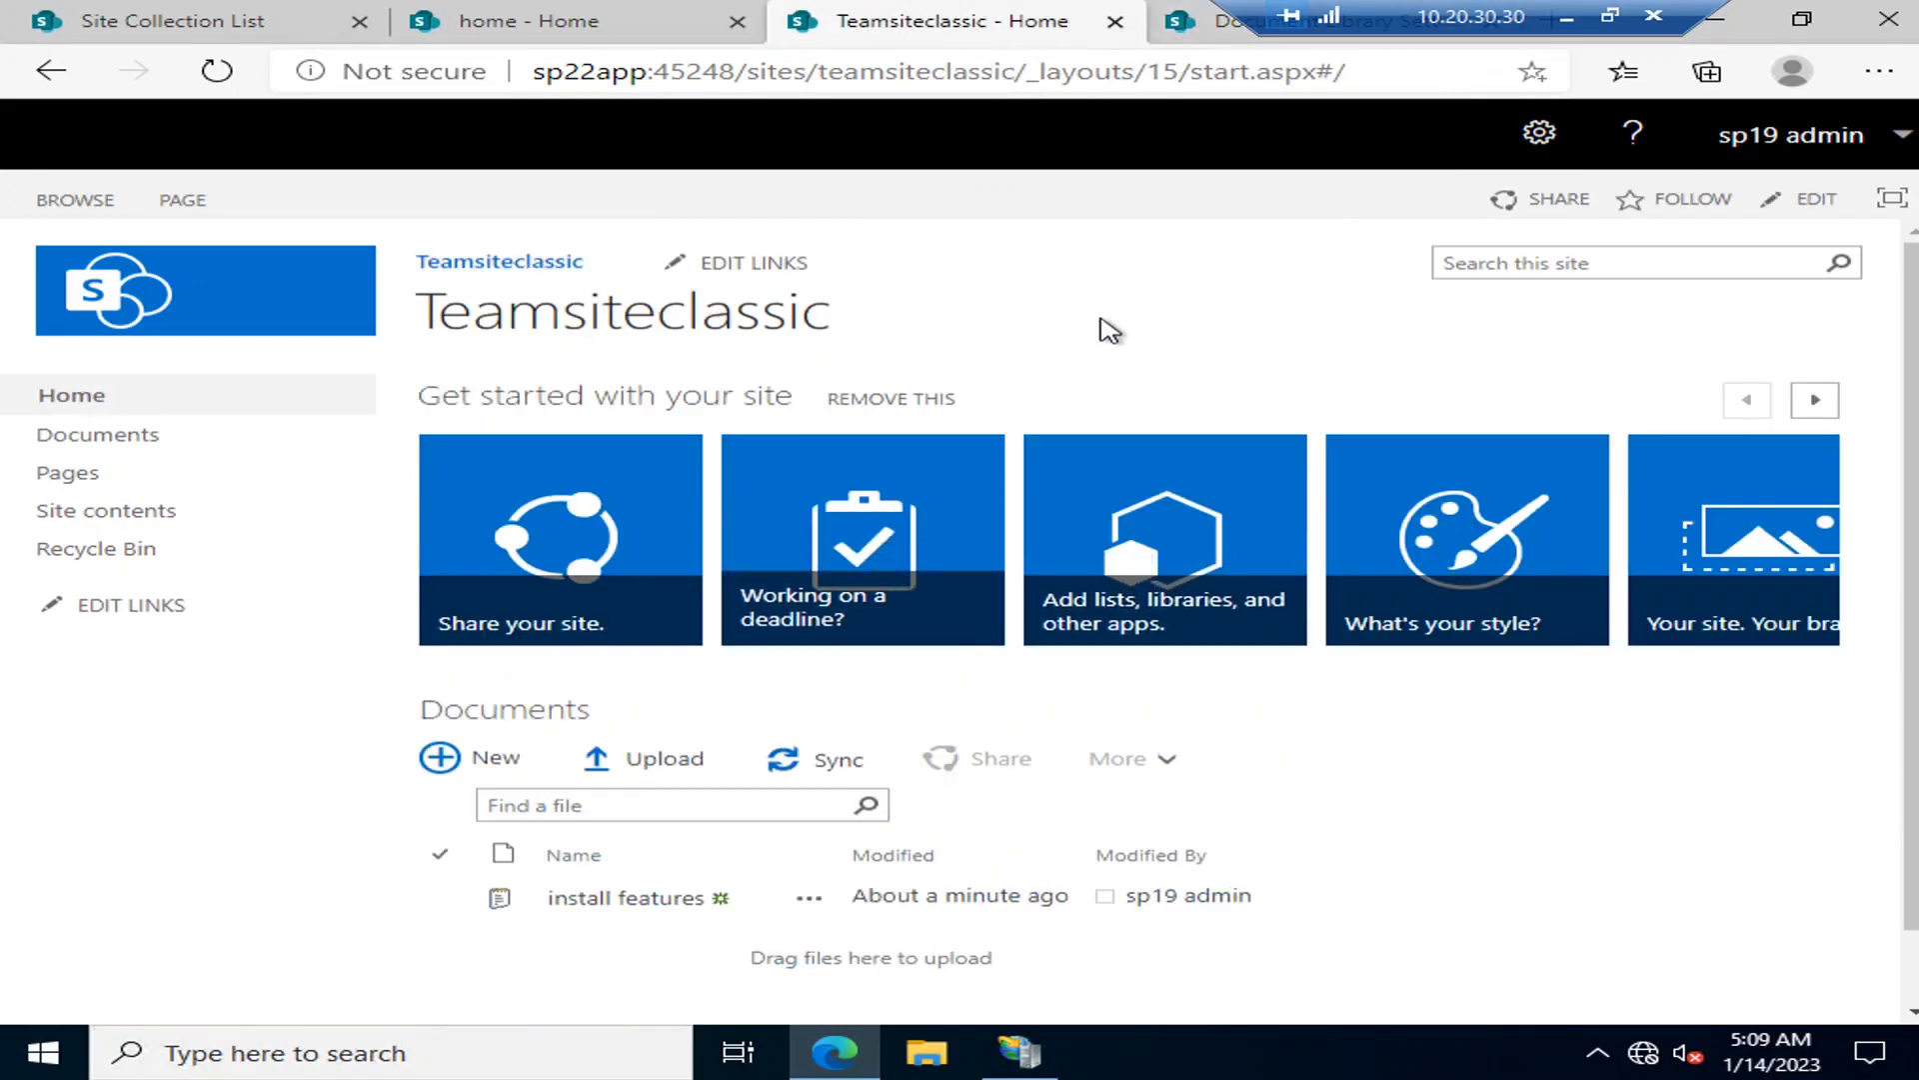
pyautogui.click(559, 711)
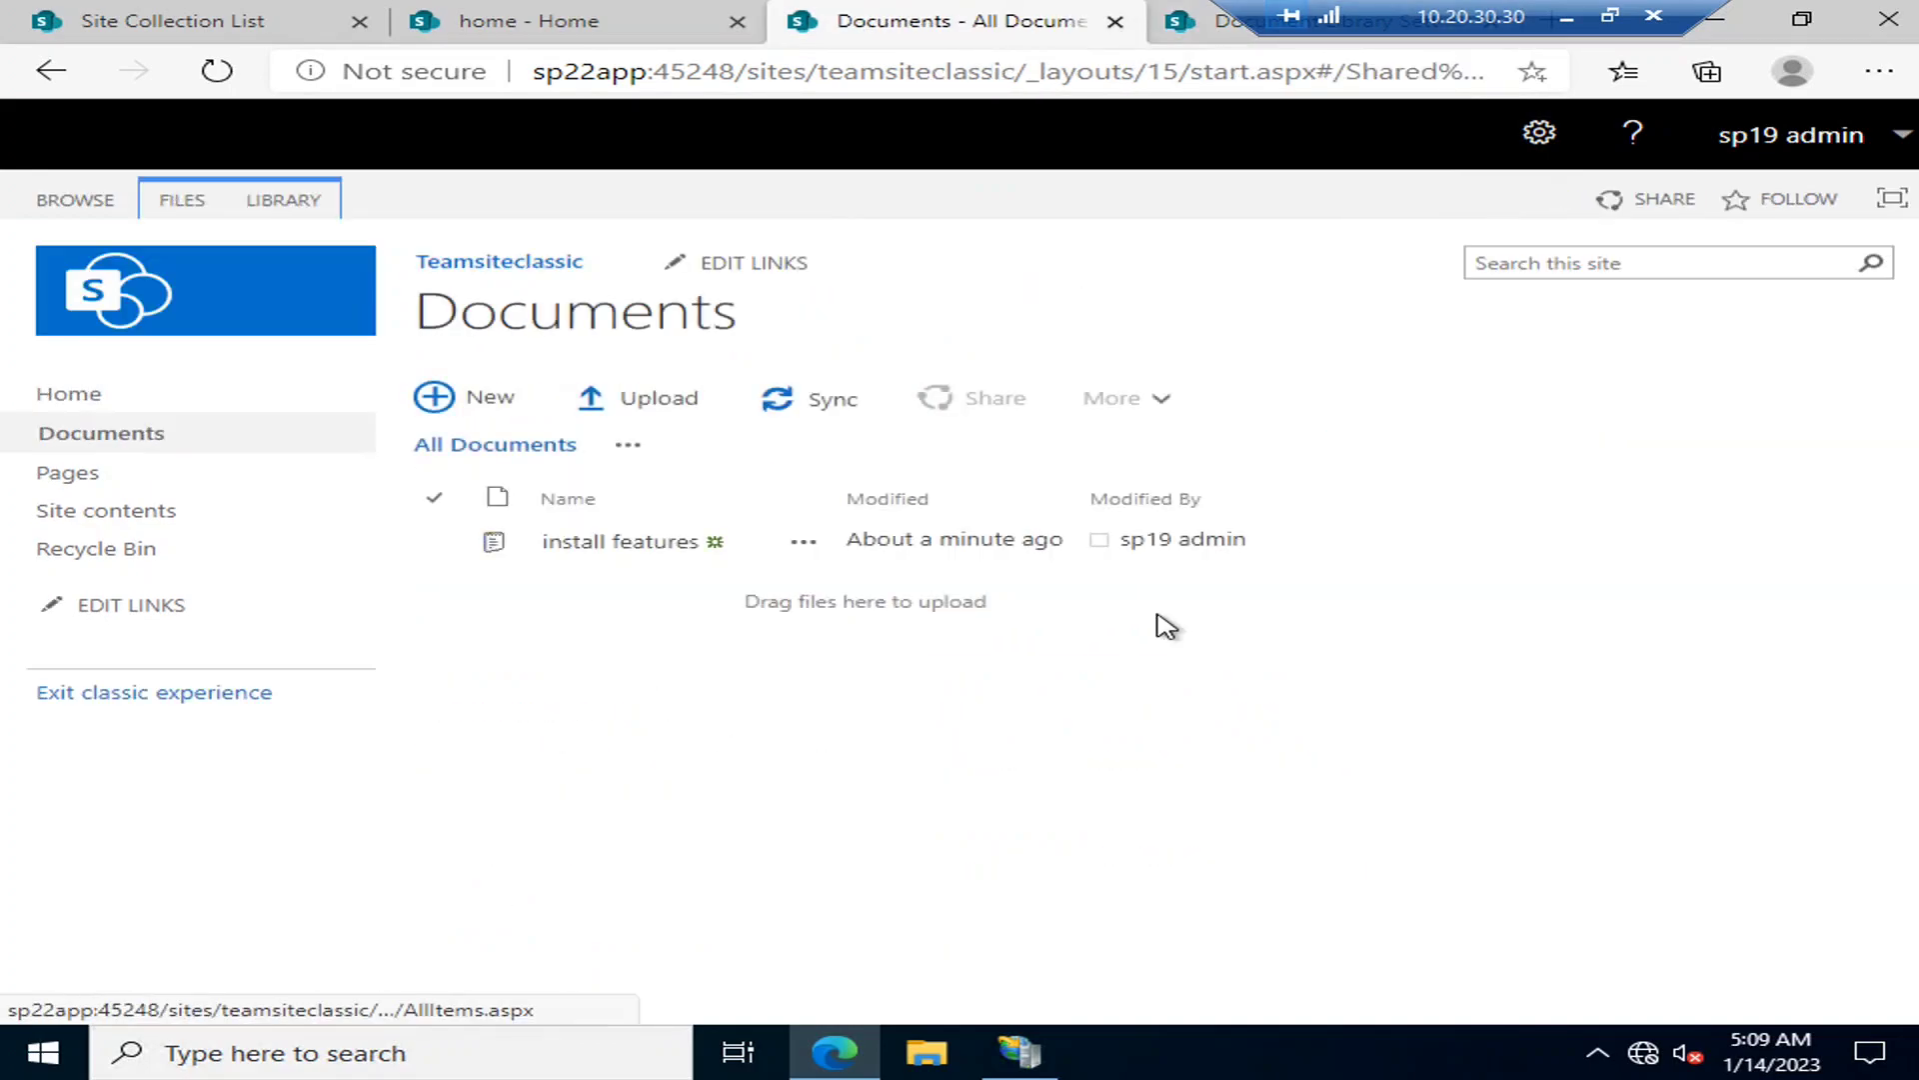
pyautogui.click(305, 208)
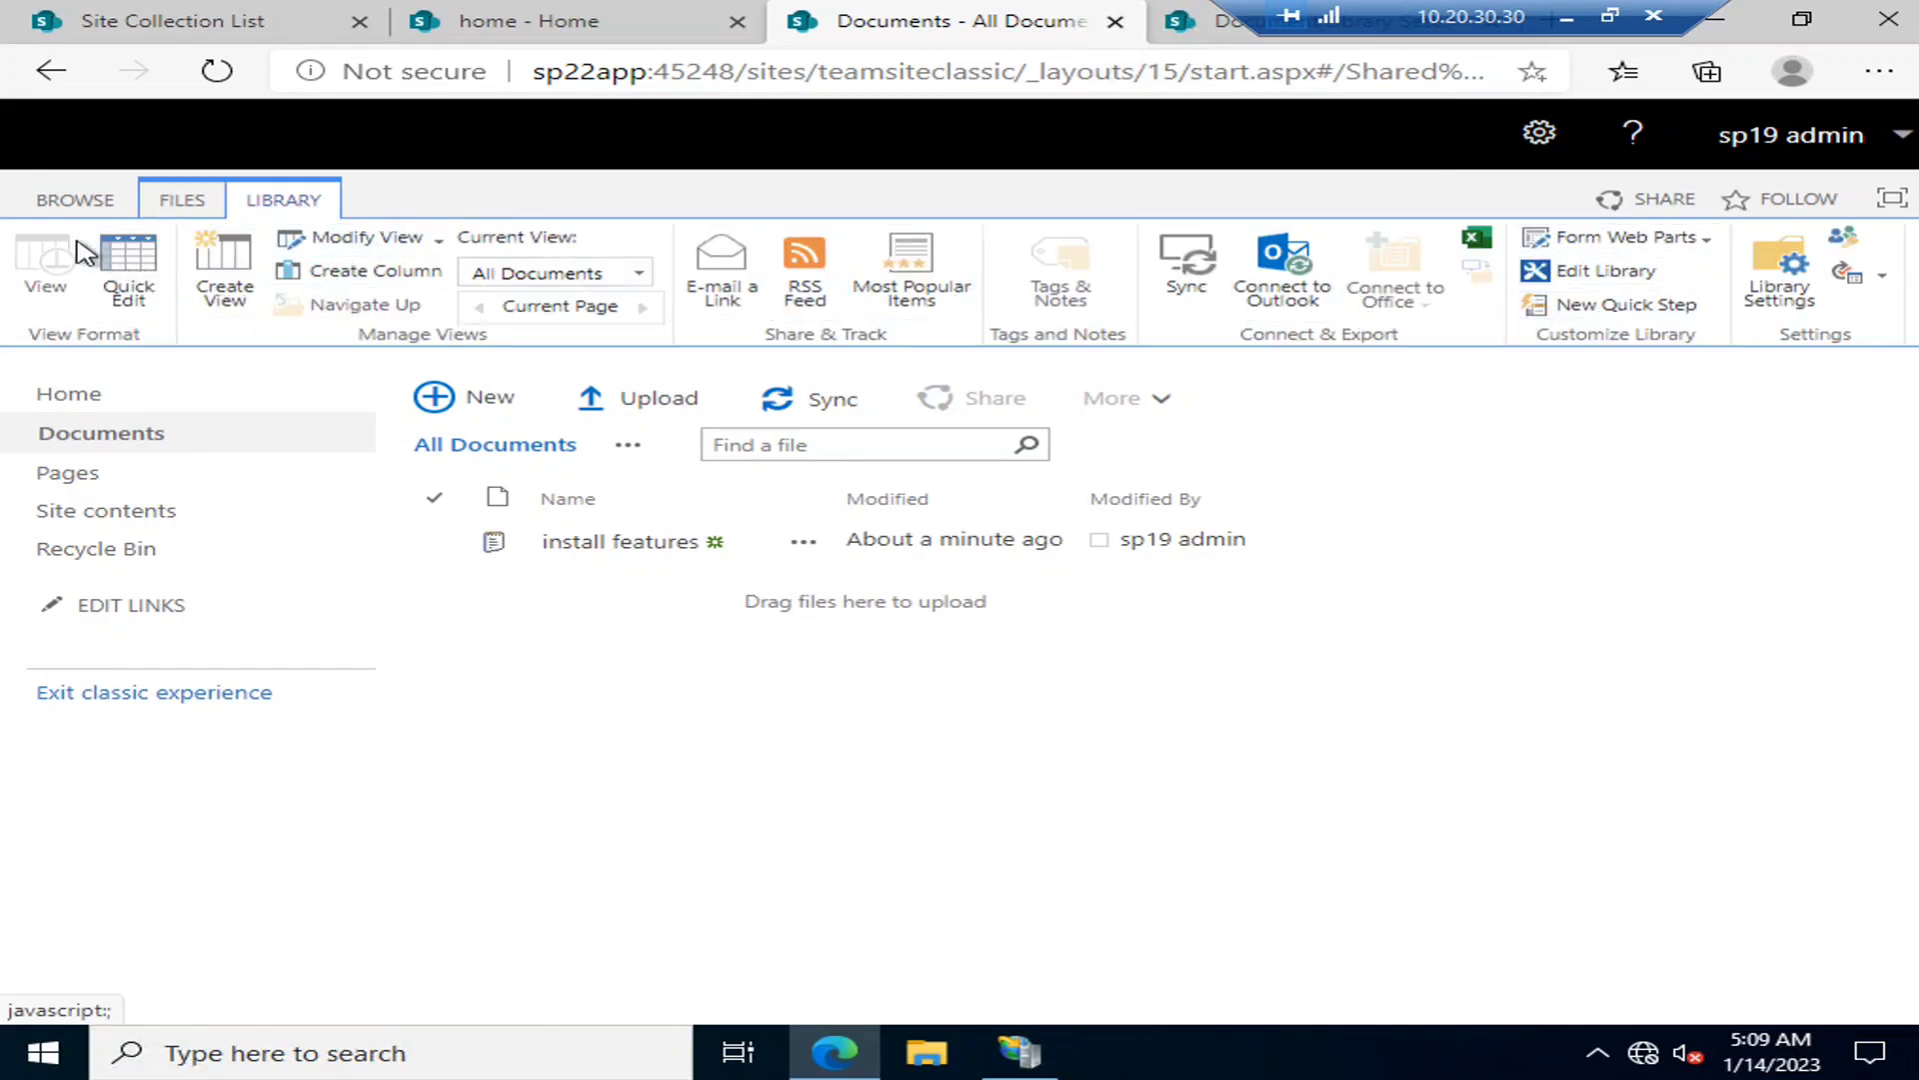
pyautogui.click(1756, 293)
pyautogui.scroll(-1, 1083, 570)
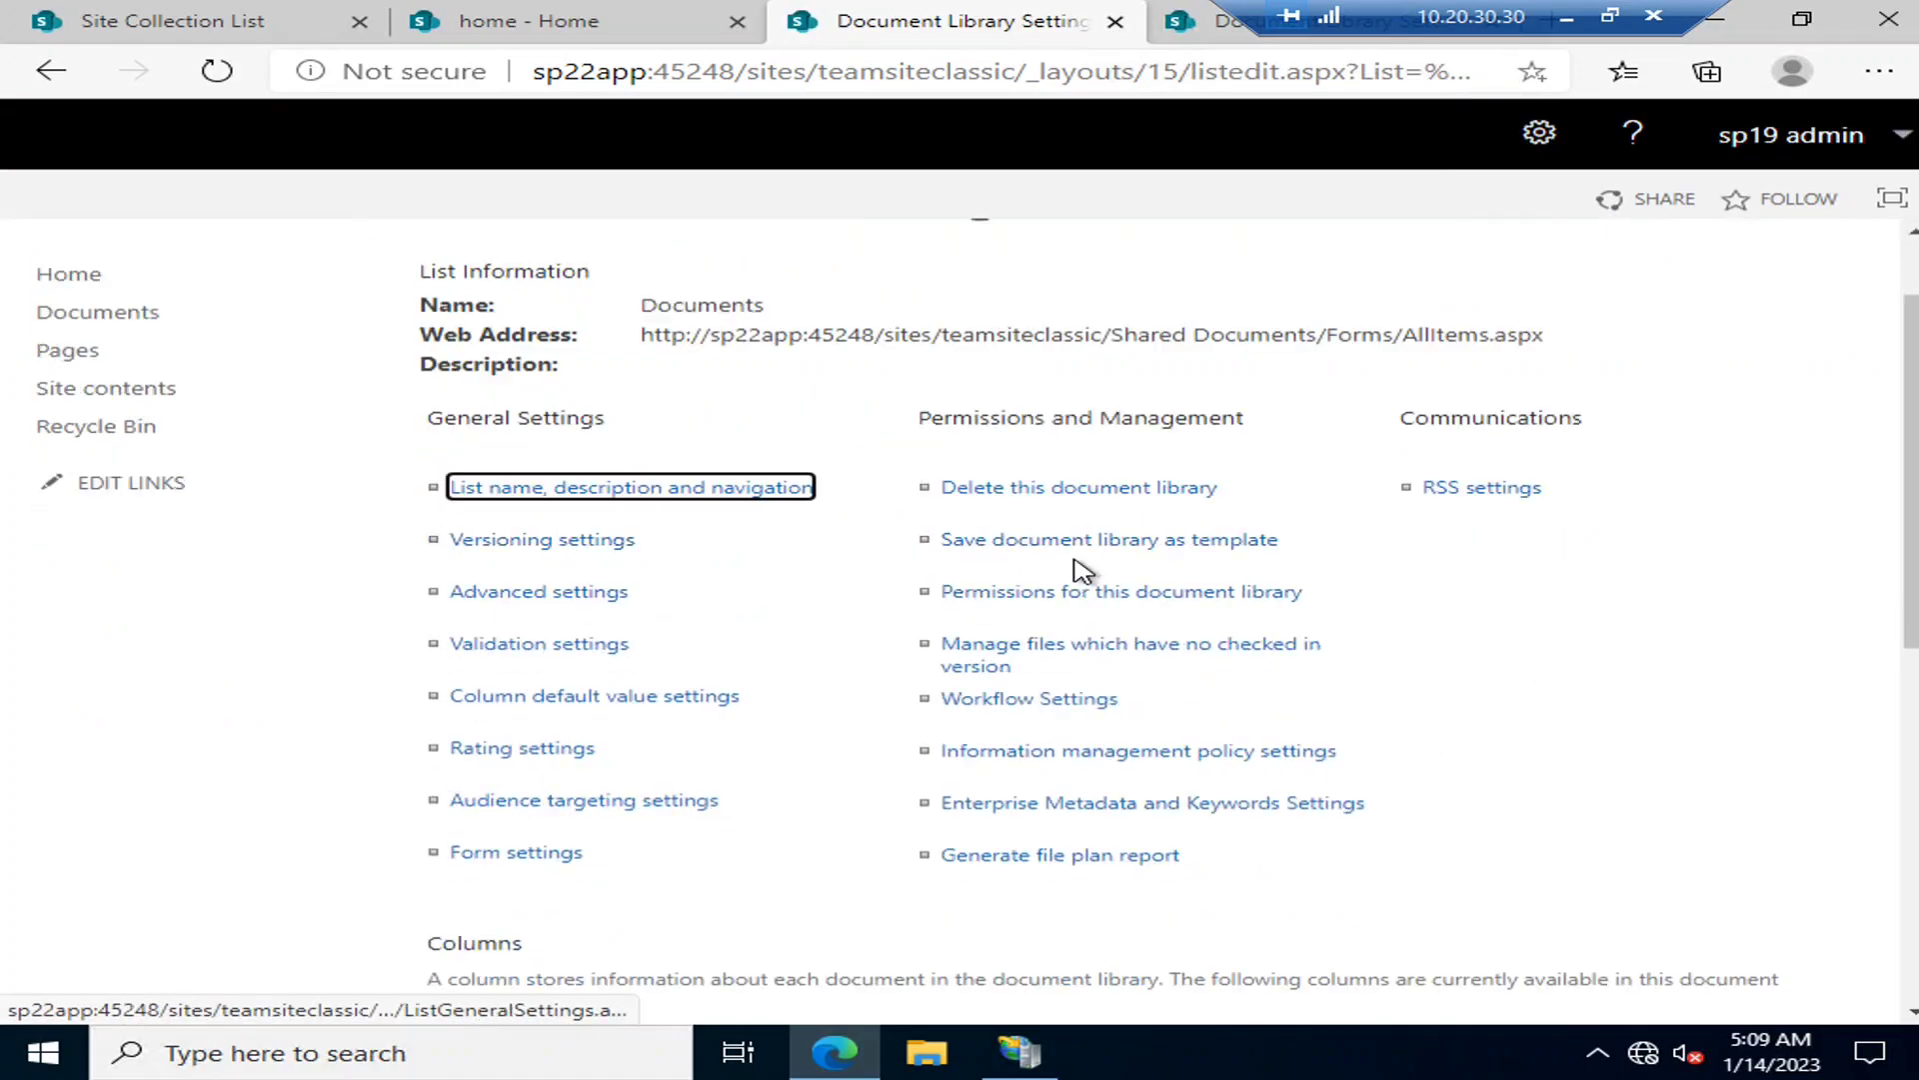
pyautogui.scroll(-1, 1083, 570)
pyautogui.click(1183, 32)
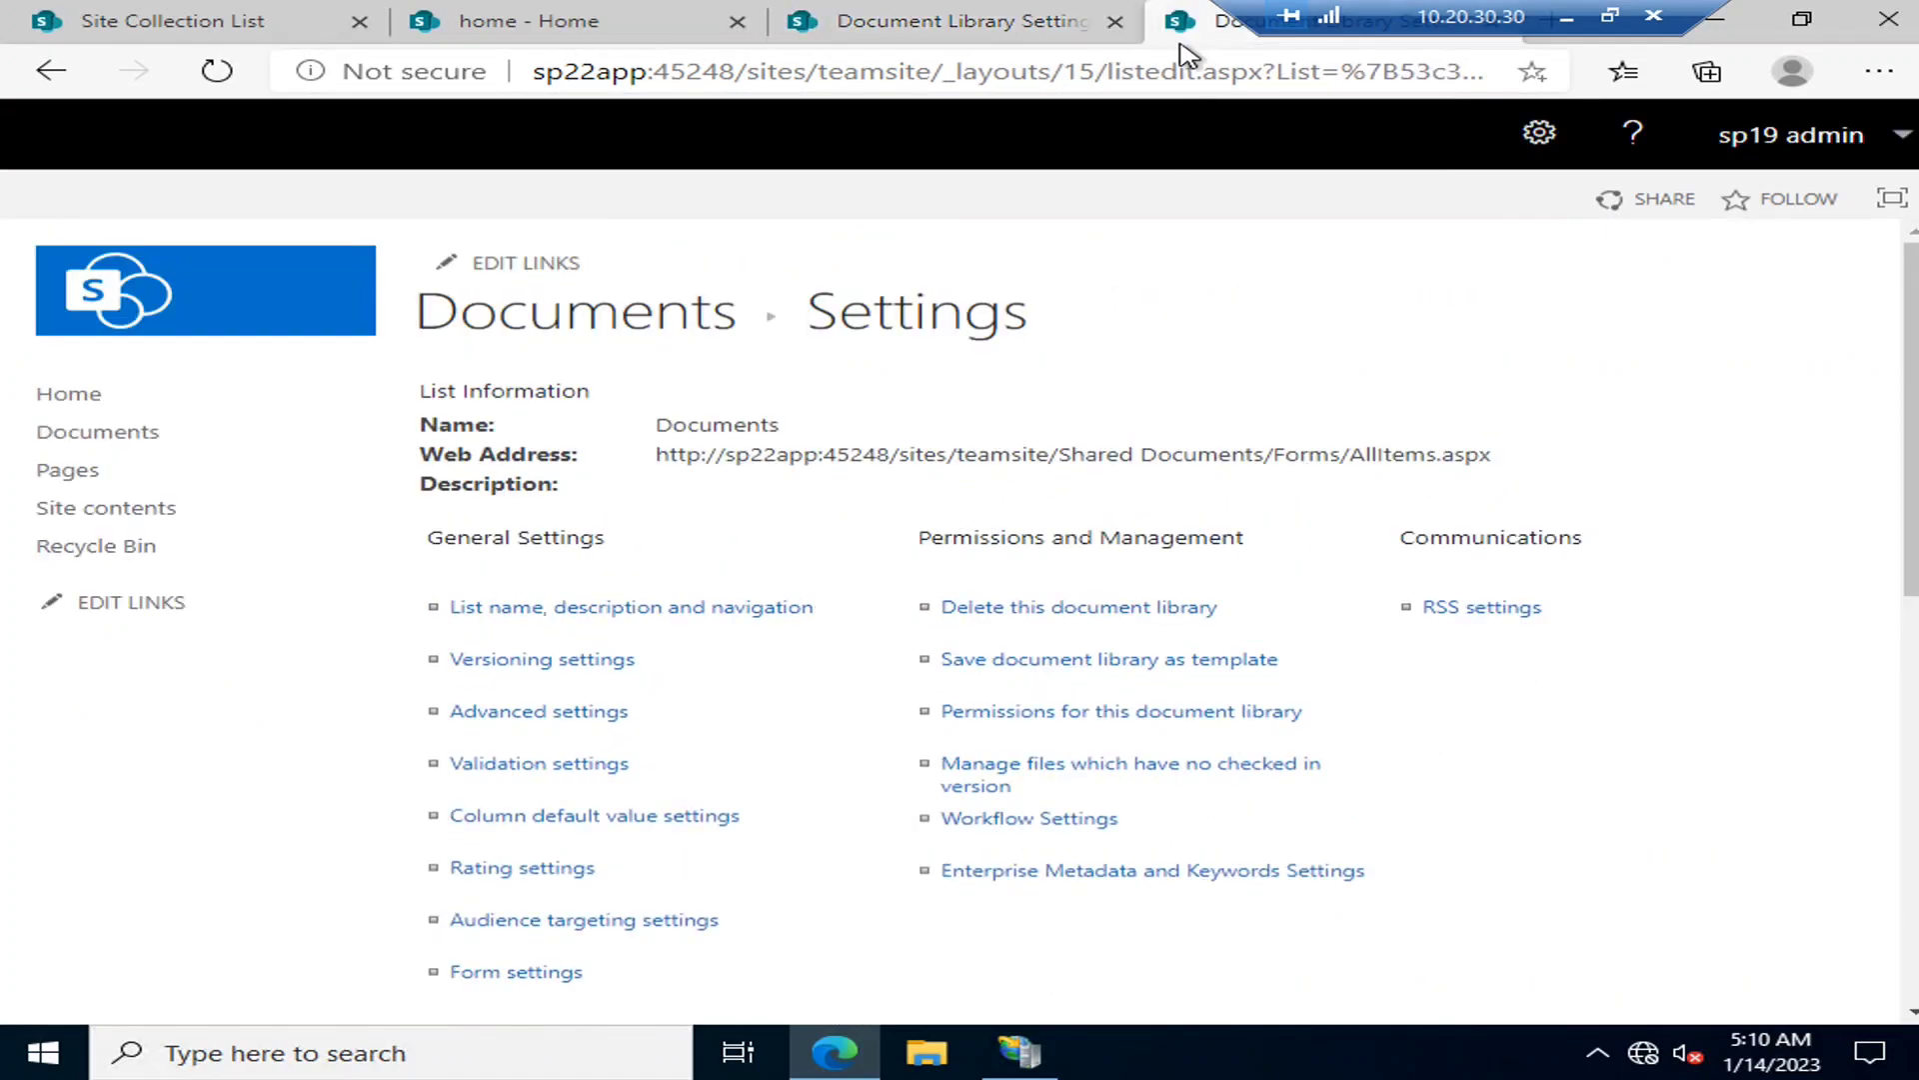
pyautogui.click(1003, 21)
pyautogui.scroll(1, 870, 692)
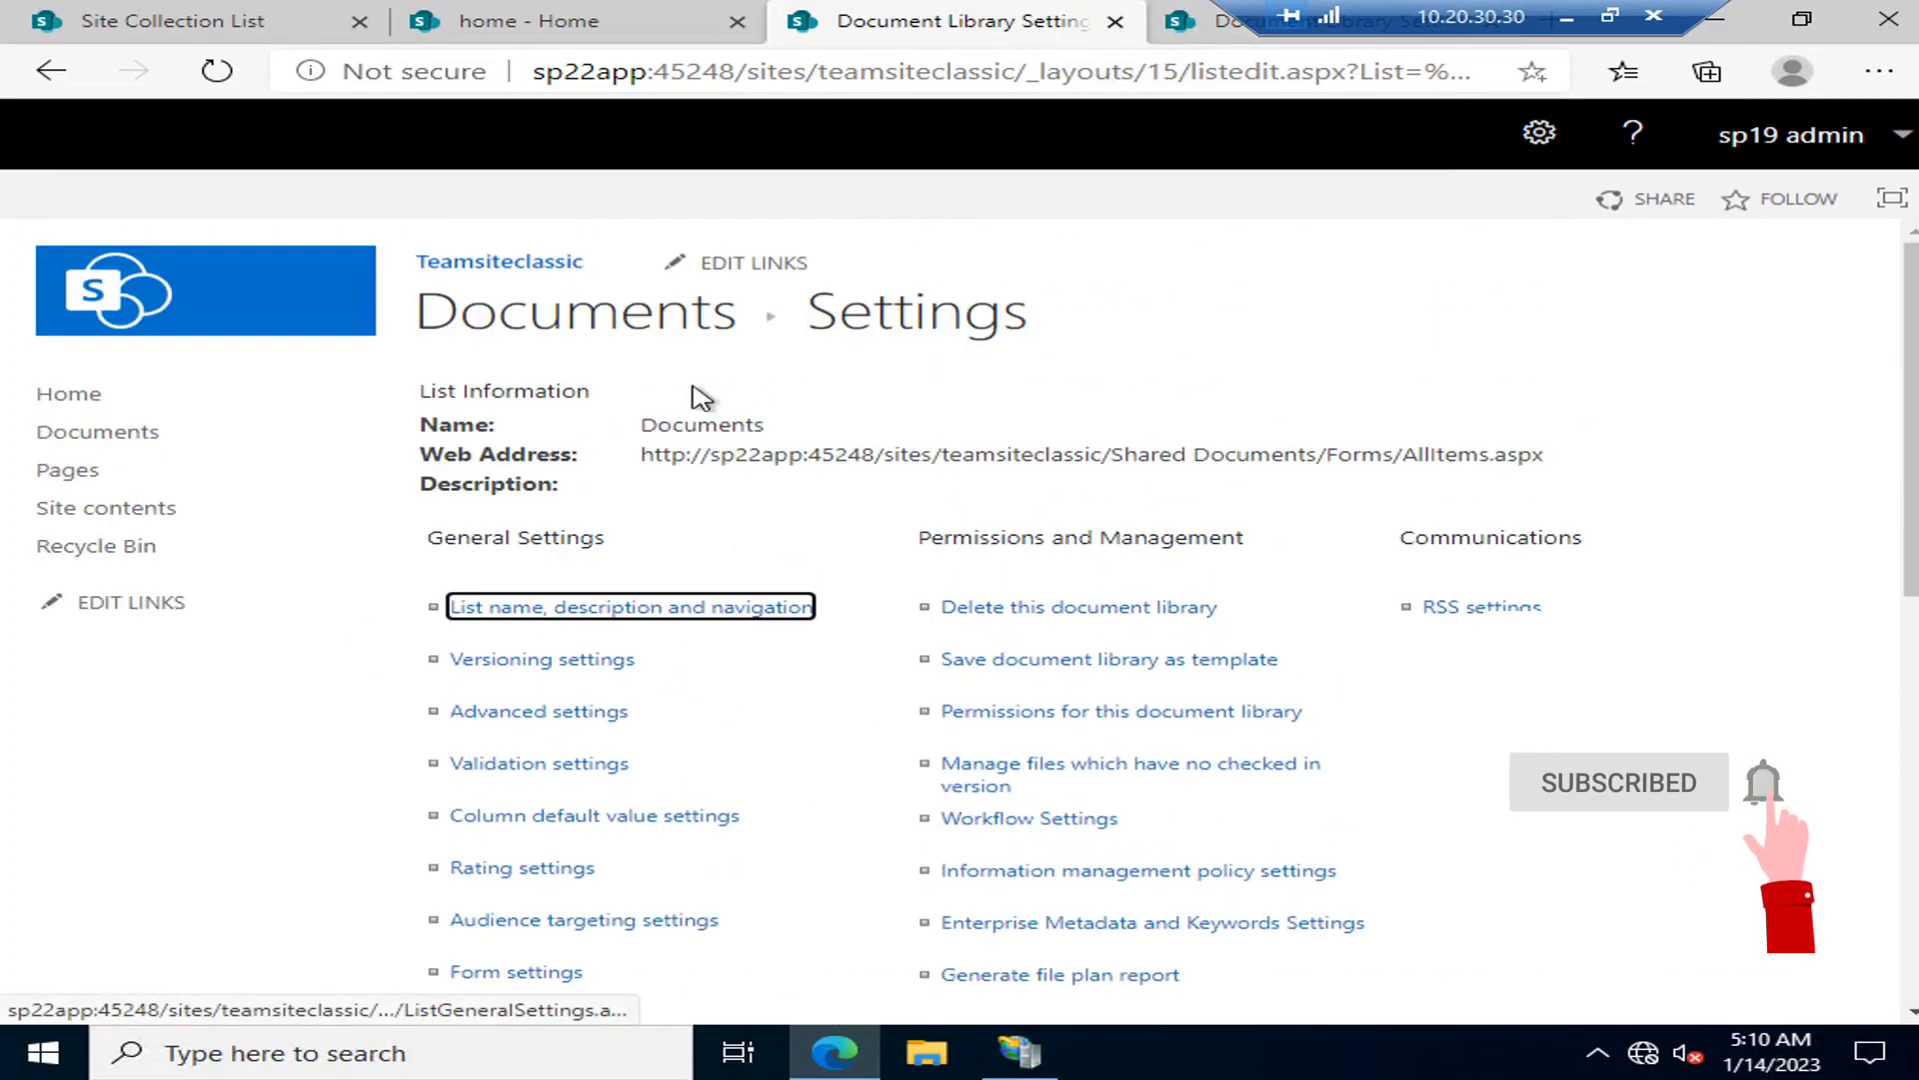
# Compare the Teamsiteclassic library's management commands with the column and view options in the TeamSite Documents library settings.
pyautogui.click(700, 454)
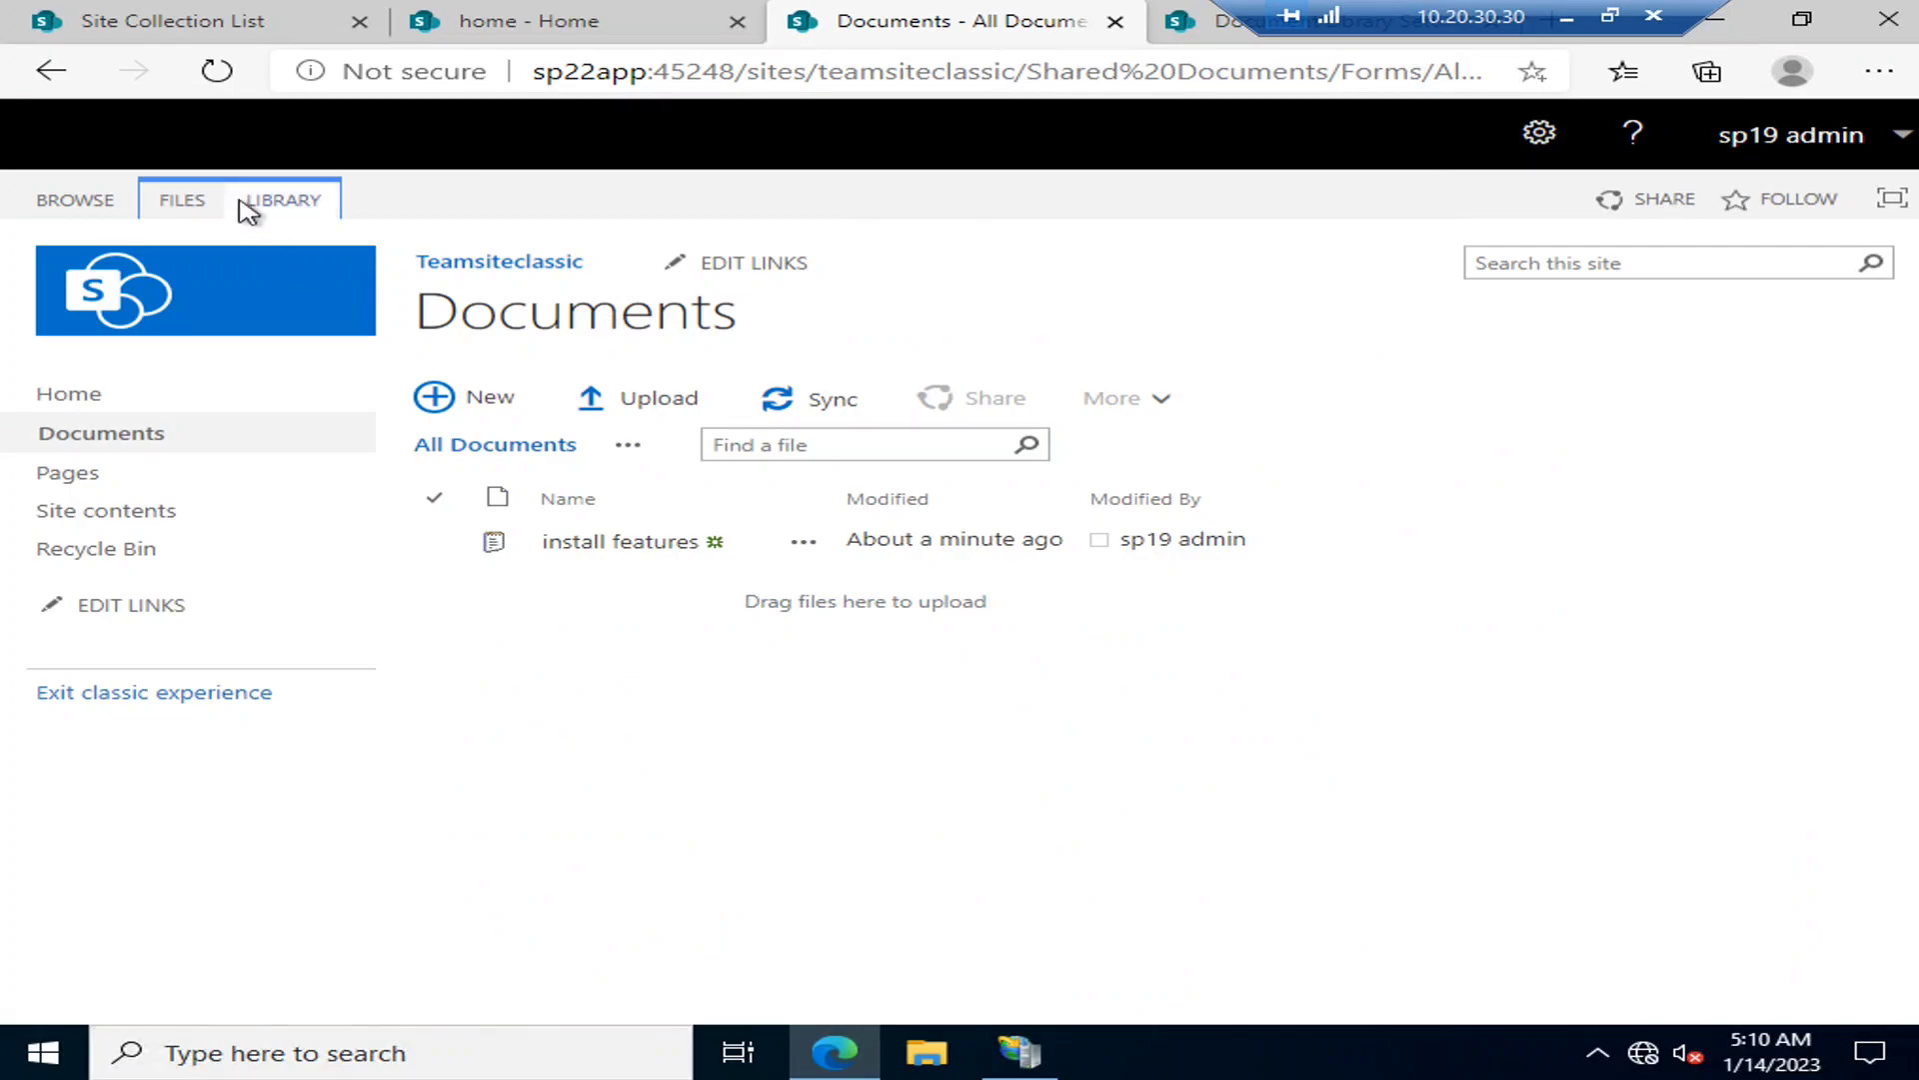
pyautogui.click(285, 200)
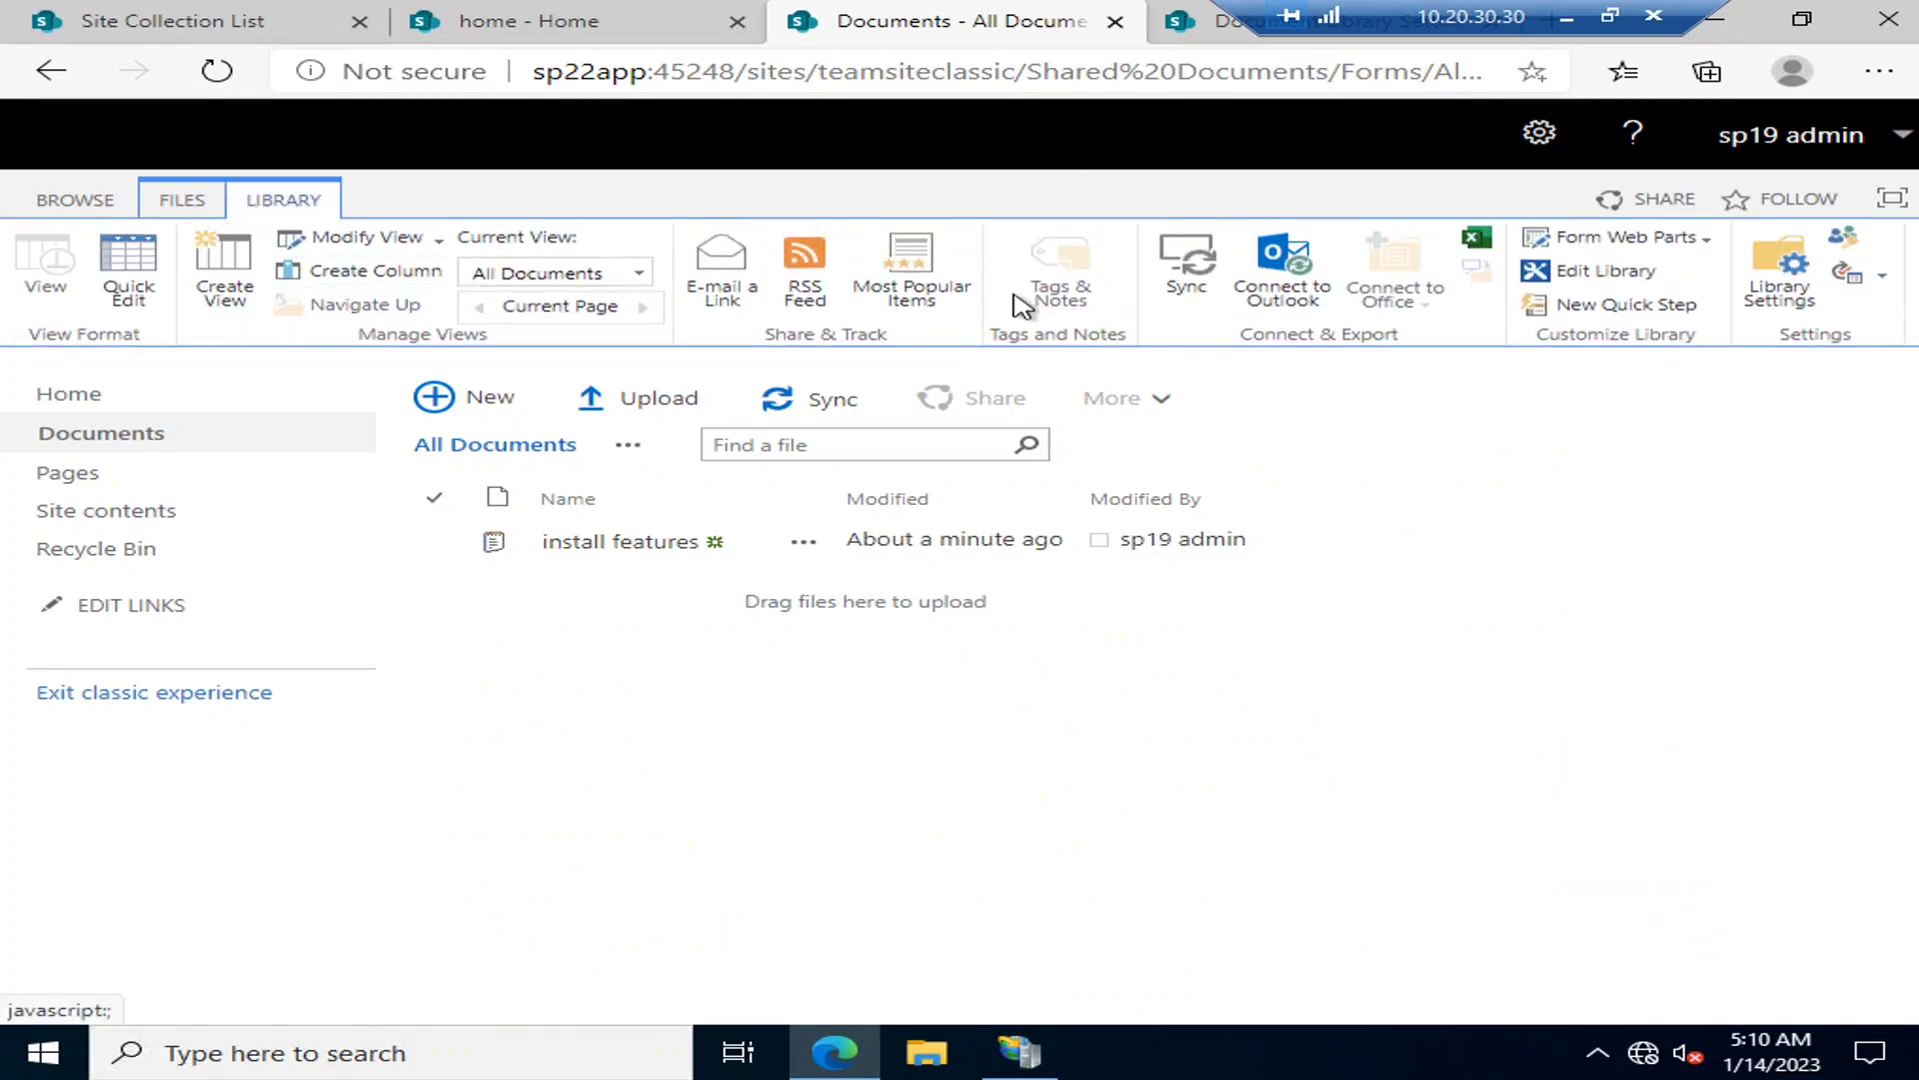
pyautogui.click(1187, 35)
pyautogui.click(713, 345)
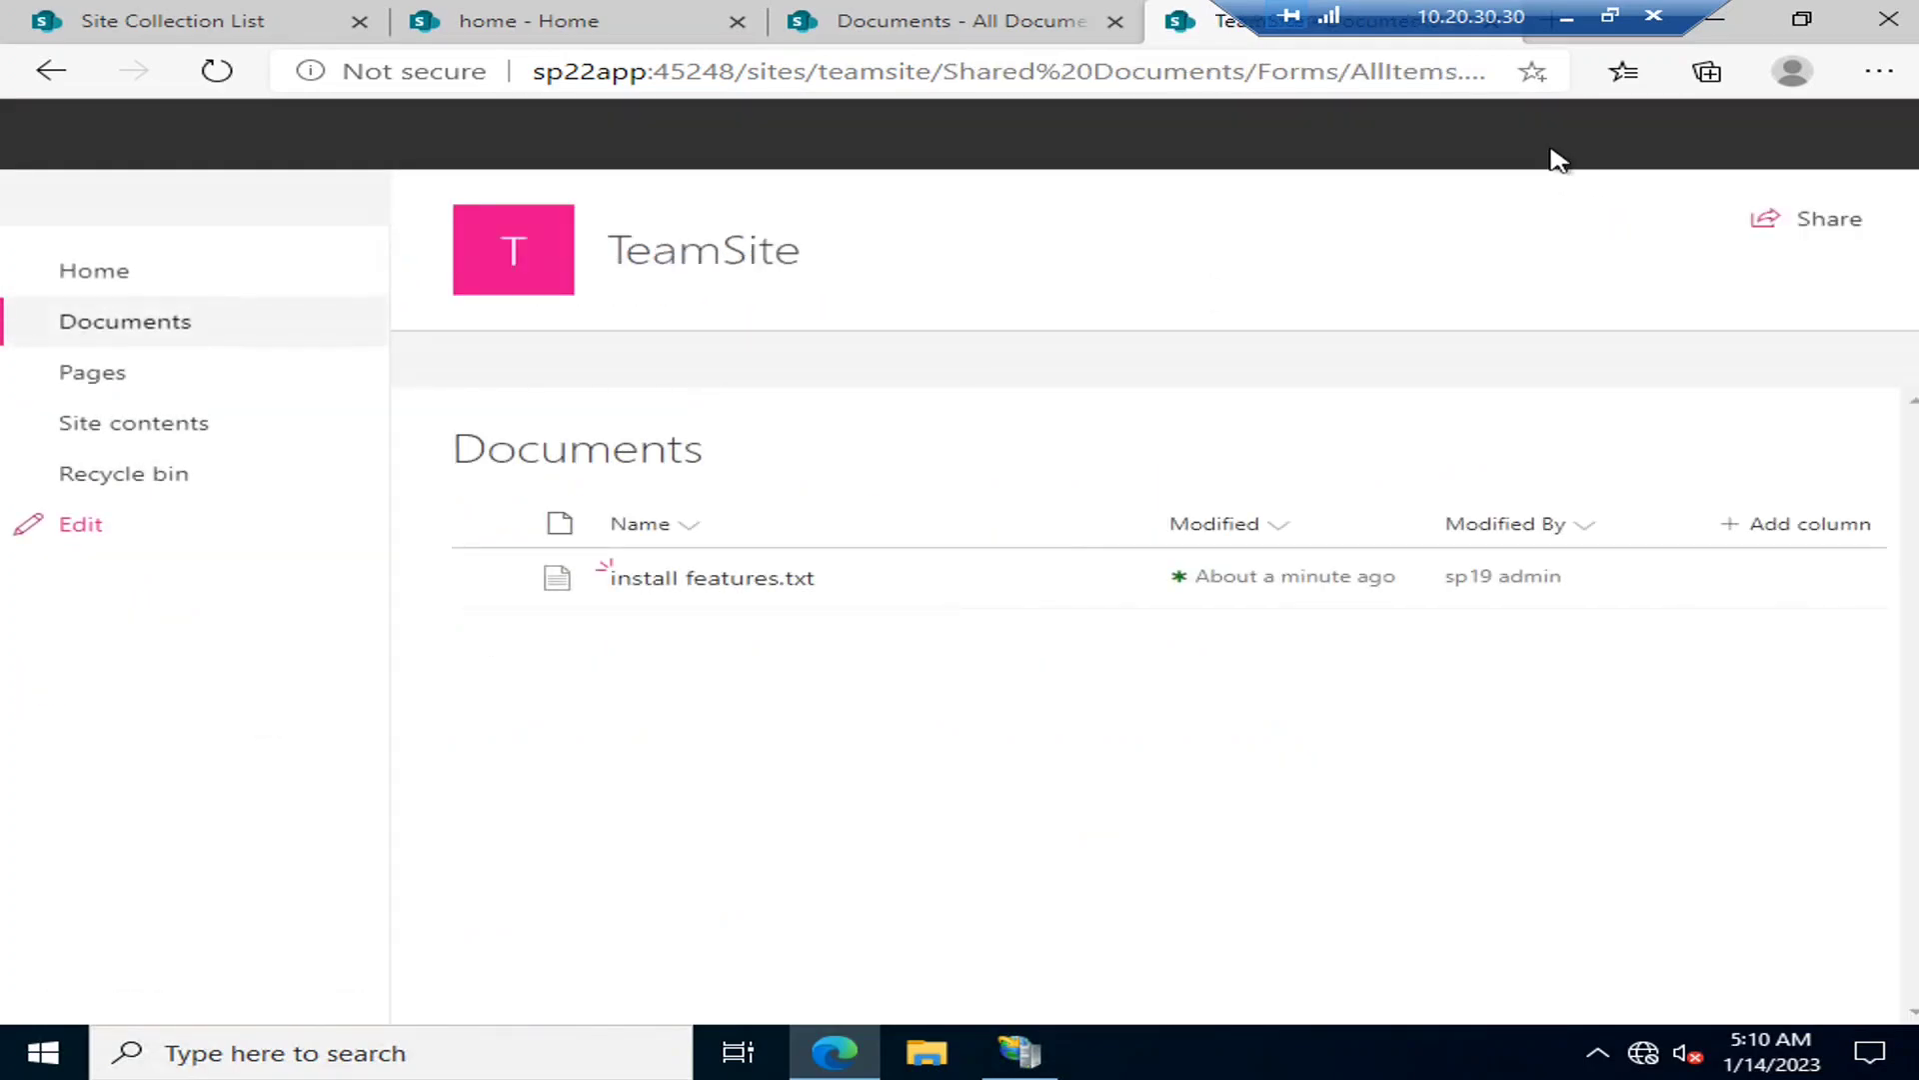
pyautogui.click(1549, 158)
pyautogui.click(1417, 377)
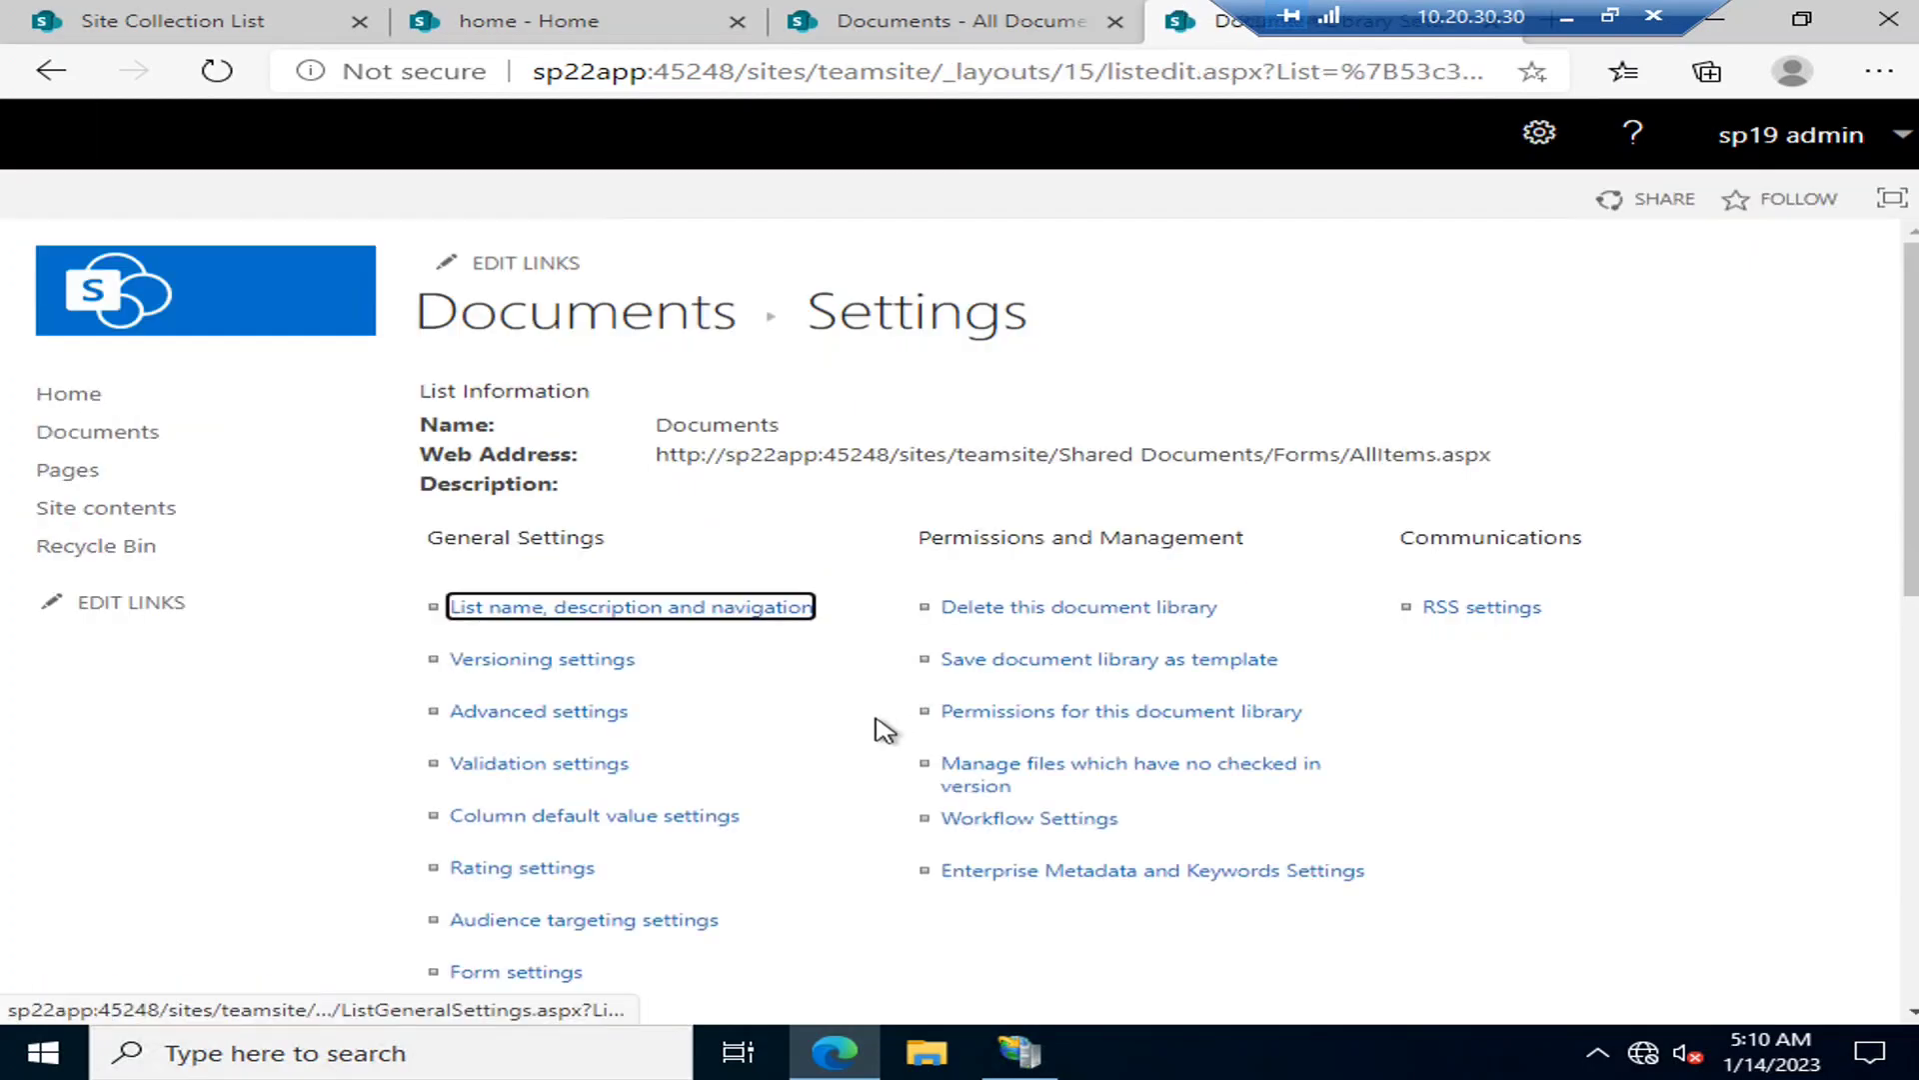
pyautogui.scroll(-10, 878, 729)
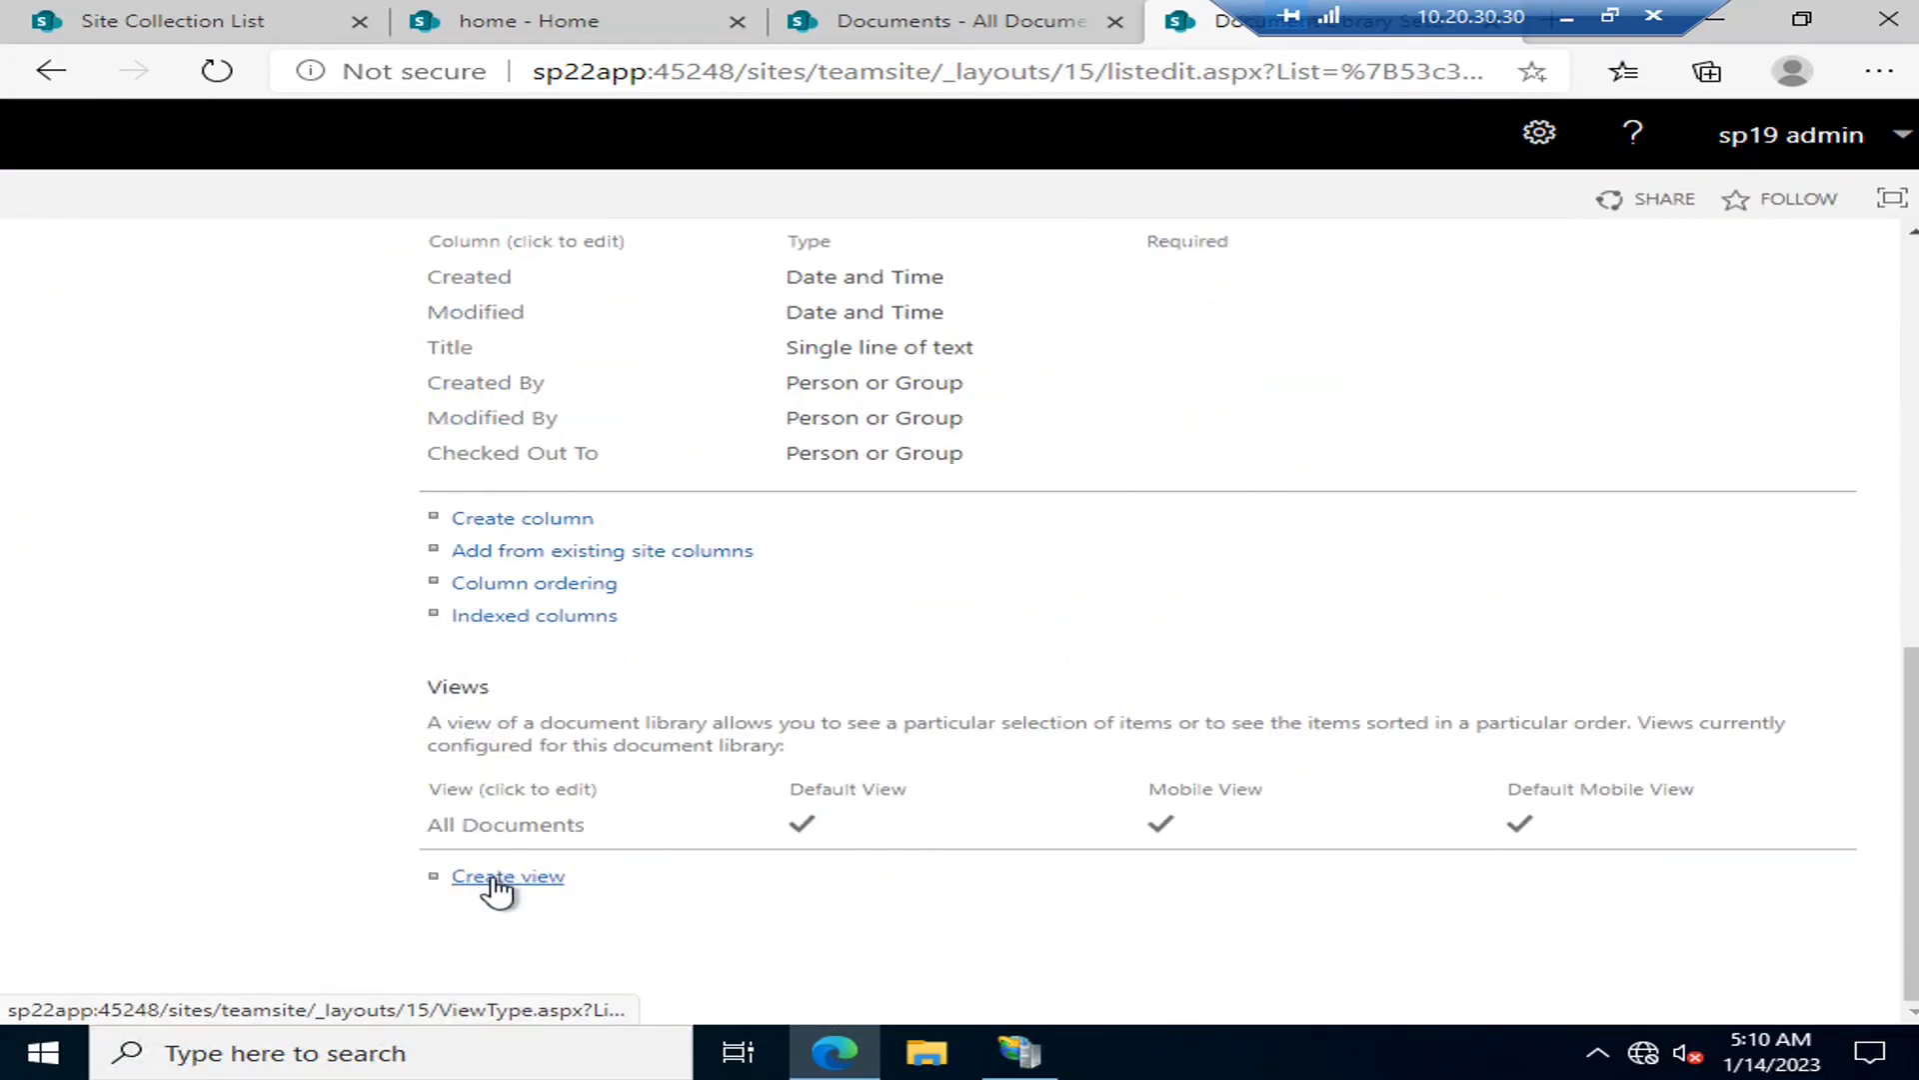
# Return to the home pages of both the Teamsiteclassic and TeamSite sites.
pyautogui.click(1139, 16)
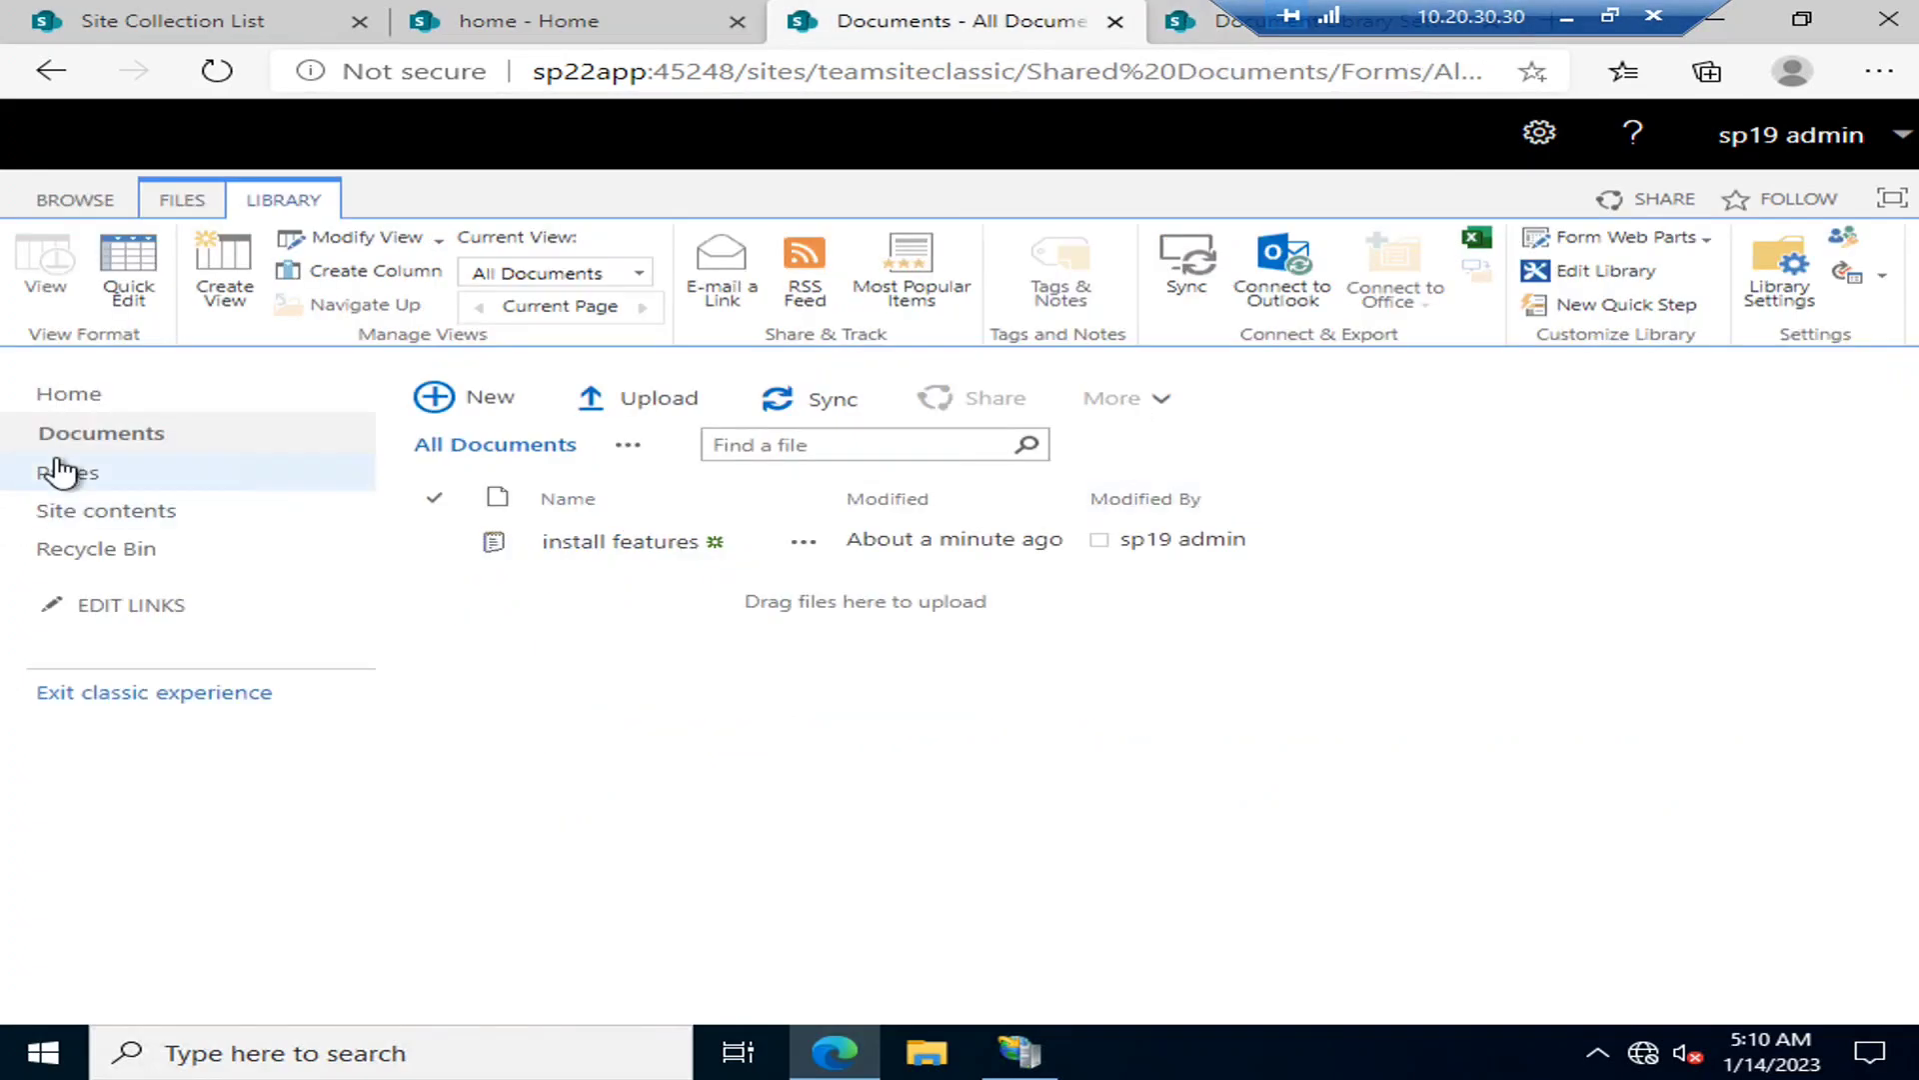
pyautogui.click(100, 400)
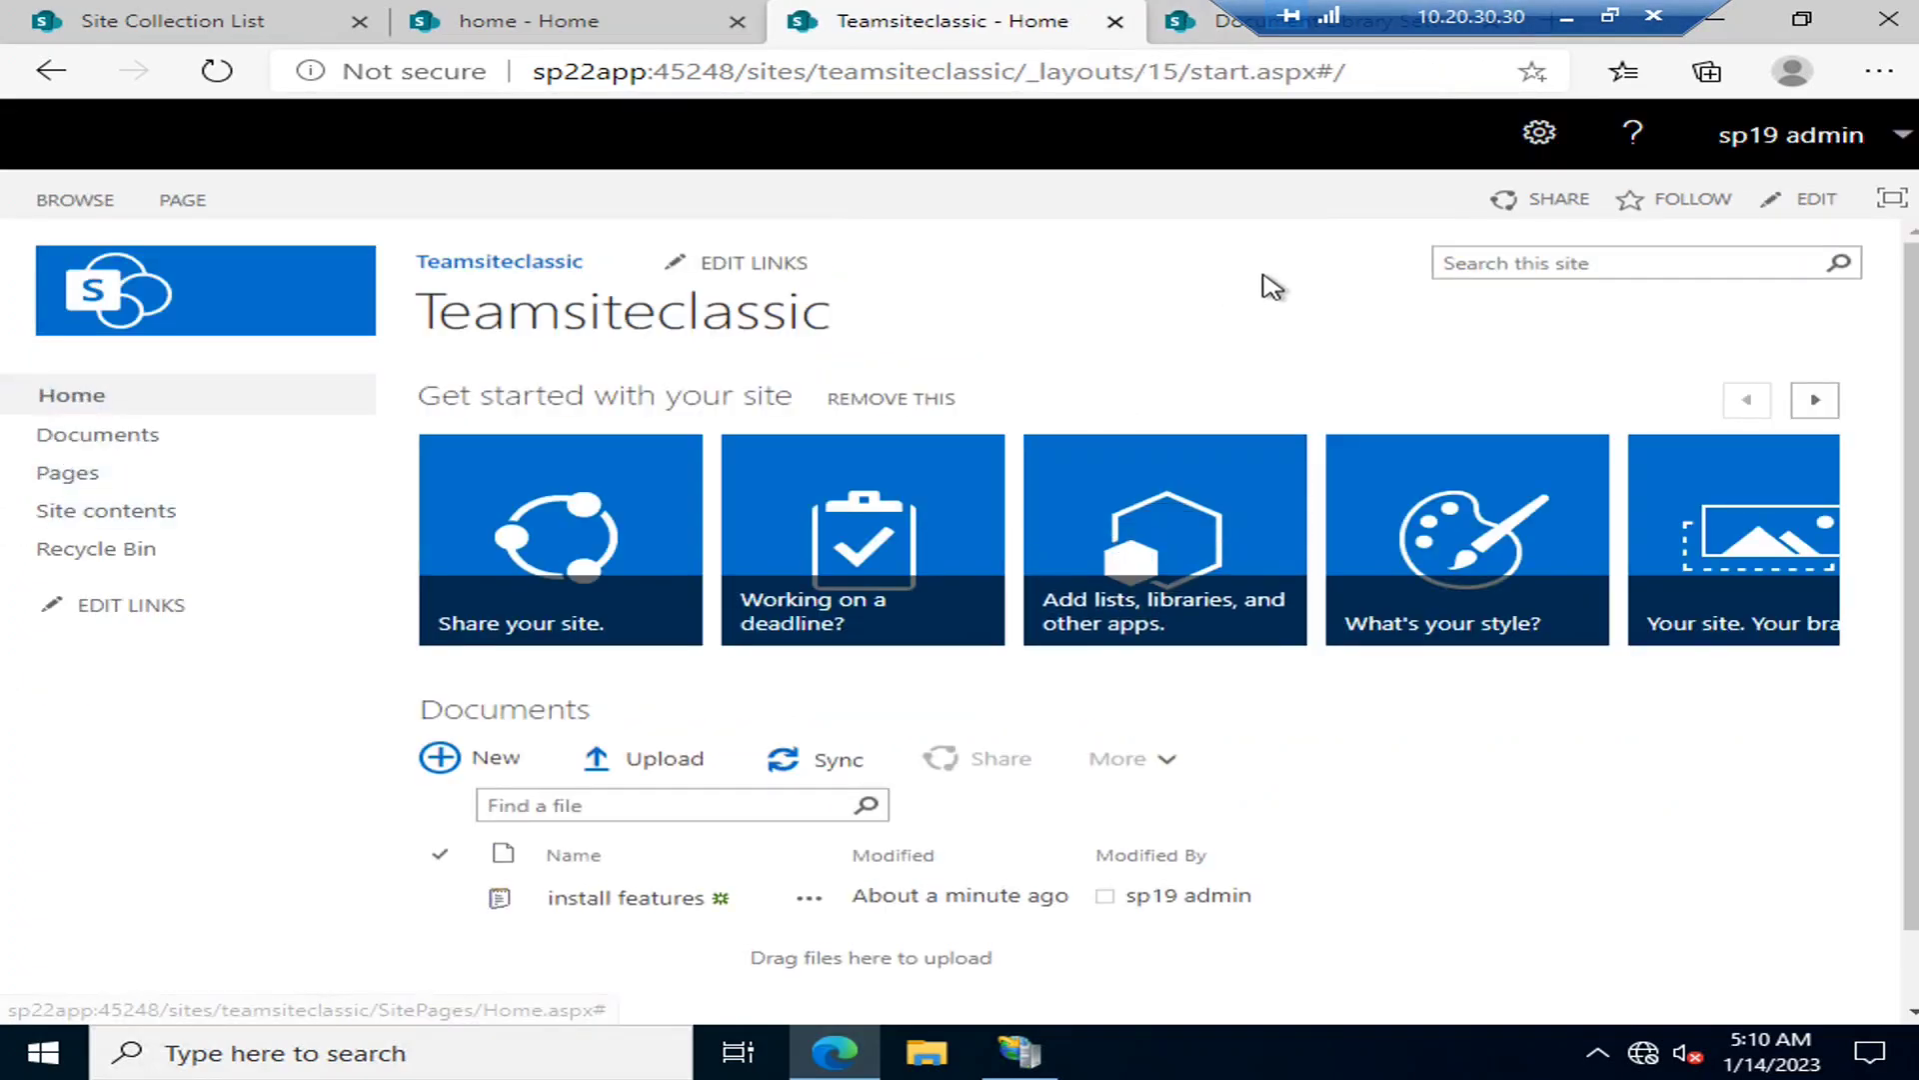
pyautogui.click(1204, 21)
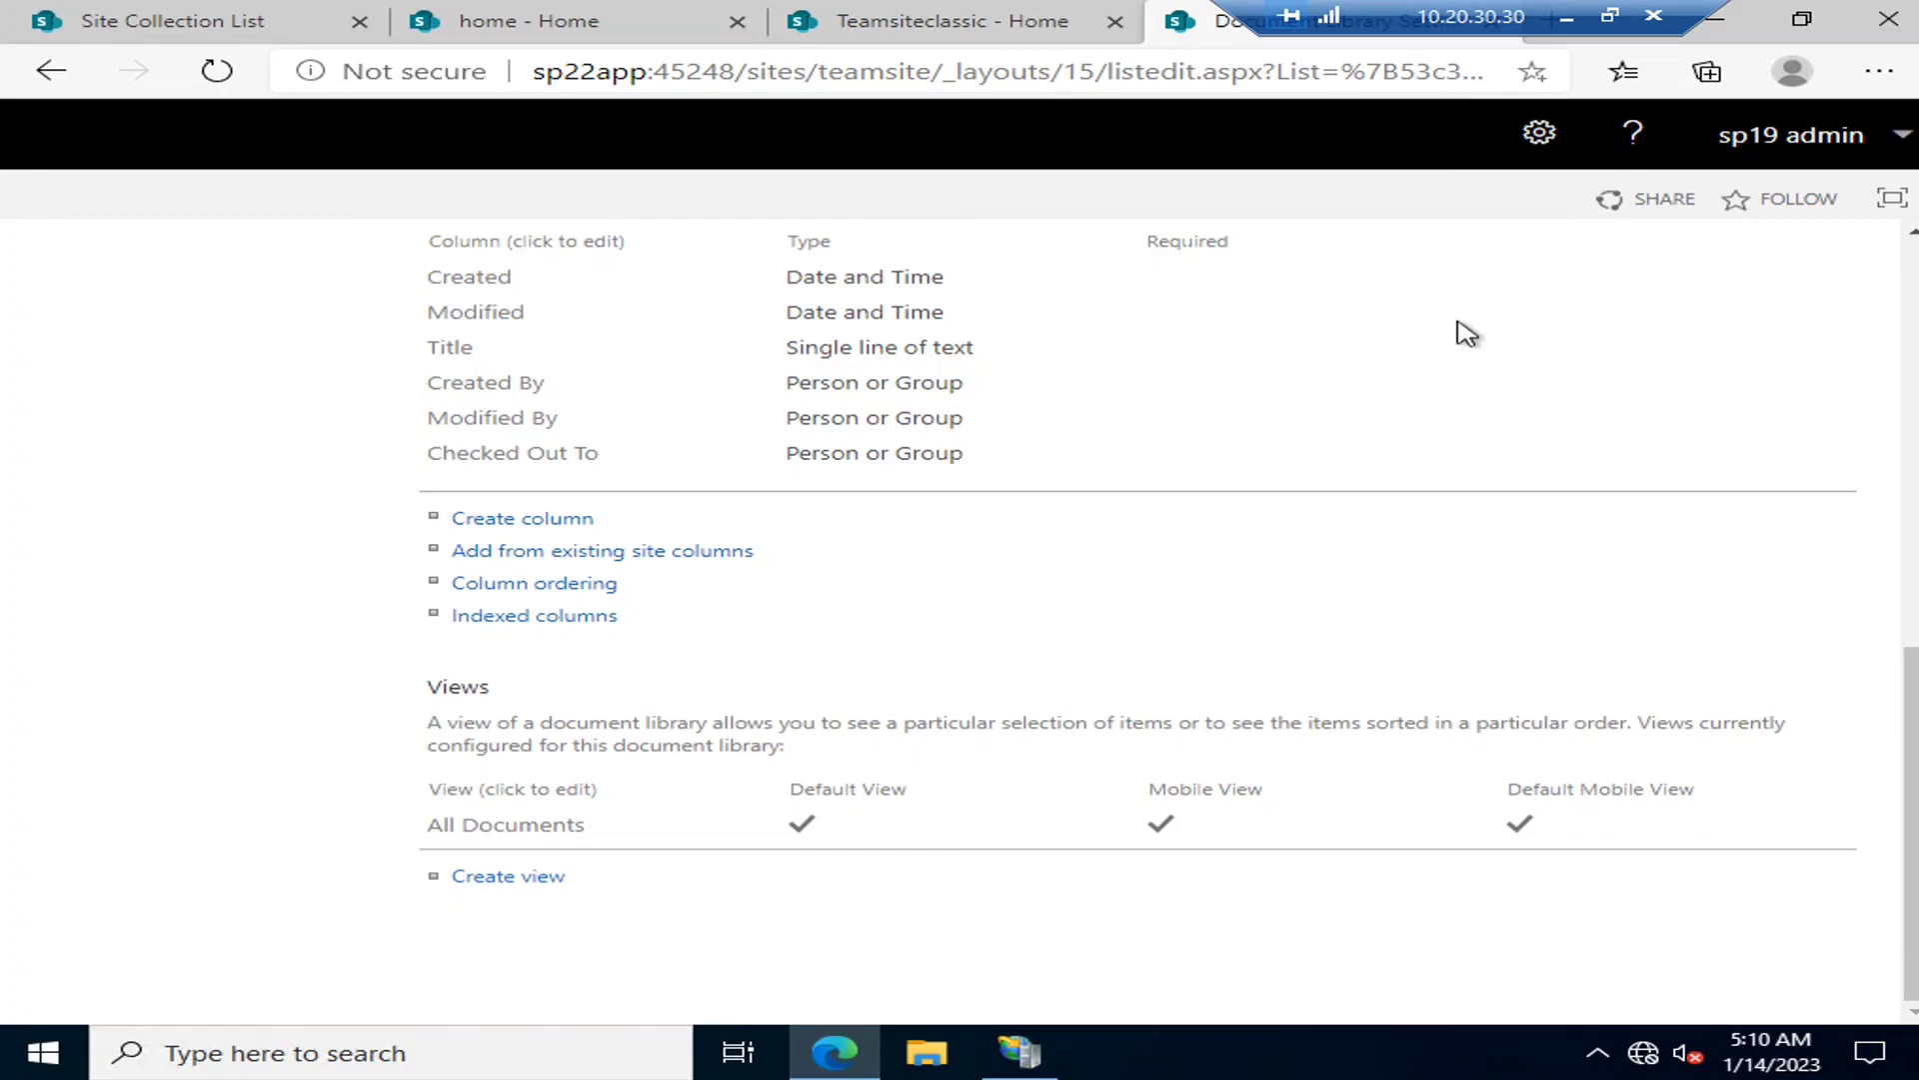
pyautogui.scroll(10, 1456, 400)
pyautogui.click(86, 397)
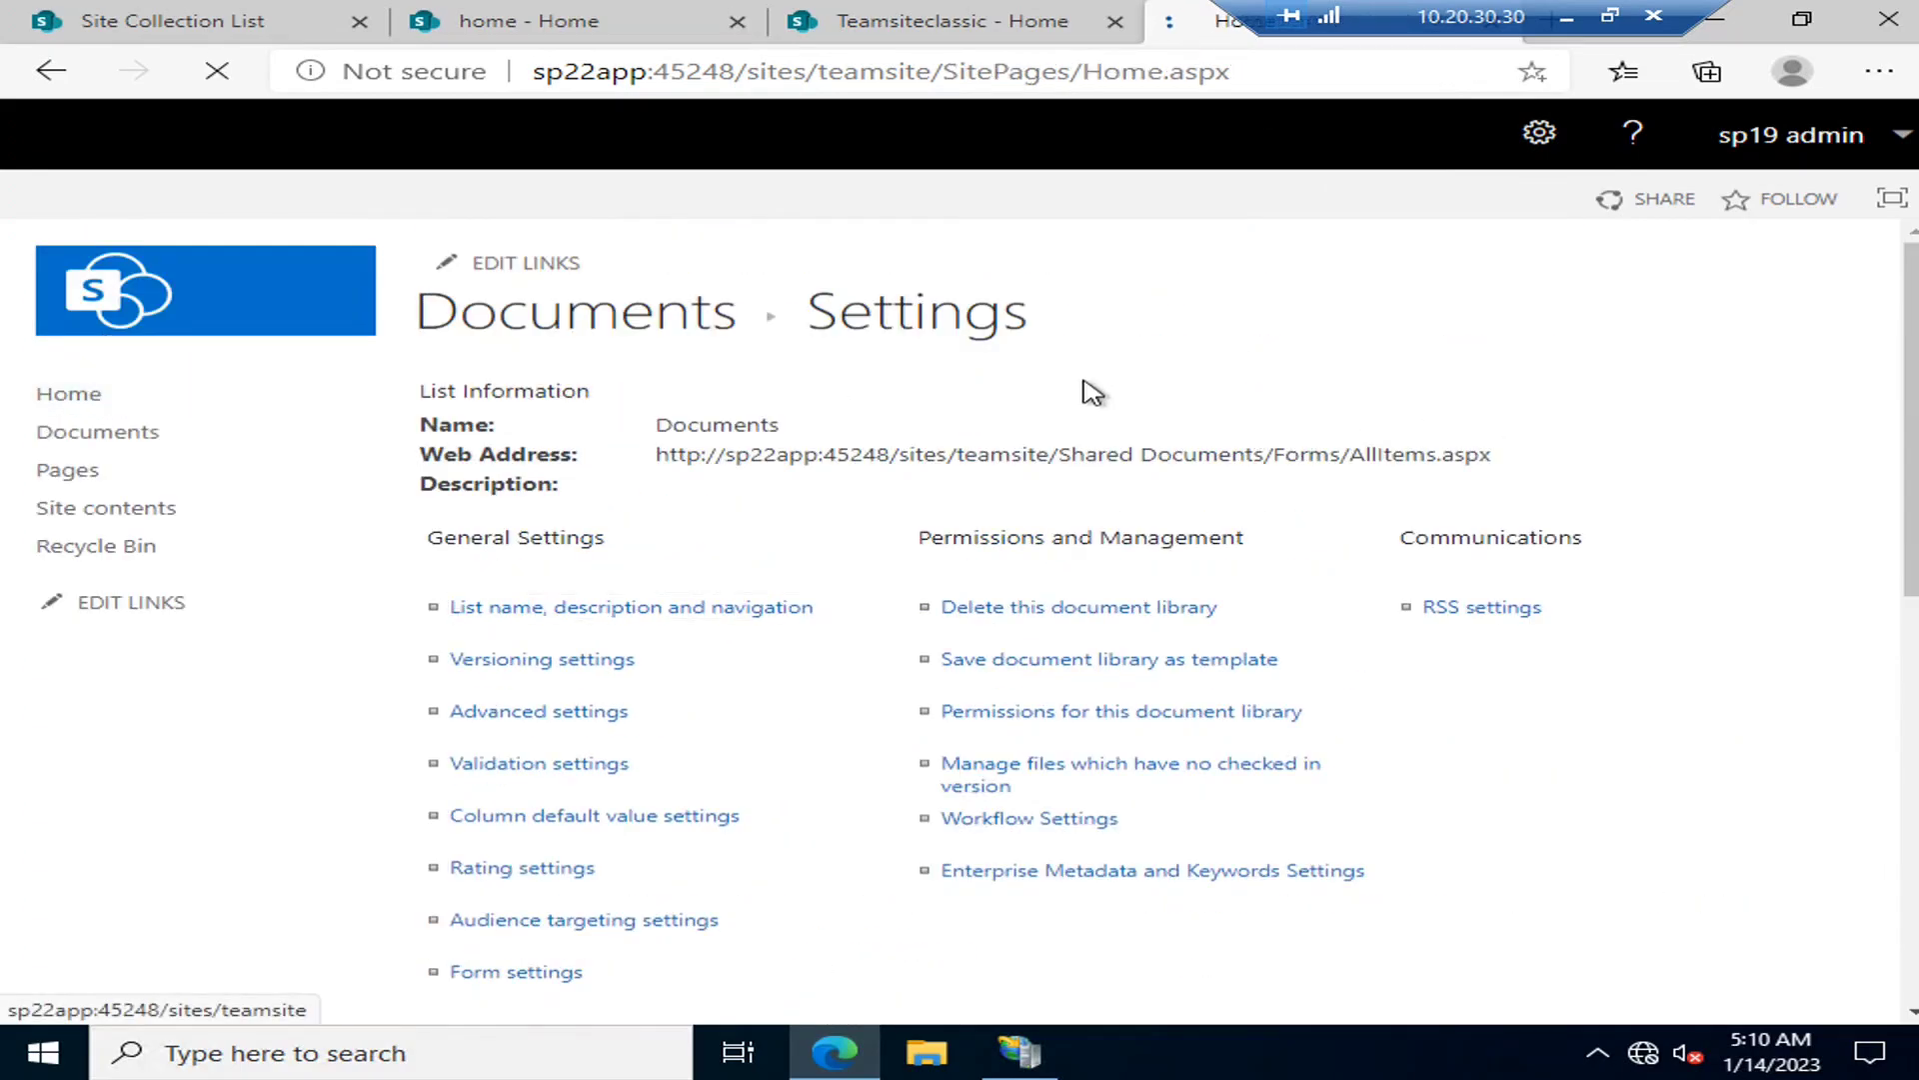
# Review the page editing and management commands available on the Teamsiteclassic home page.
pyautogui.click(980, 21)
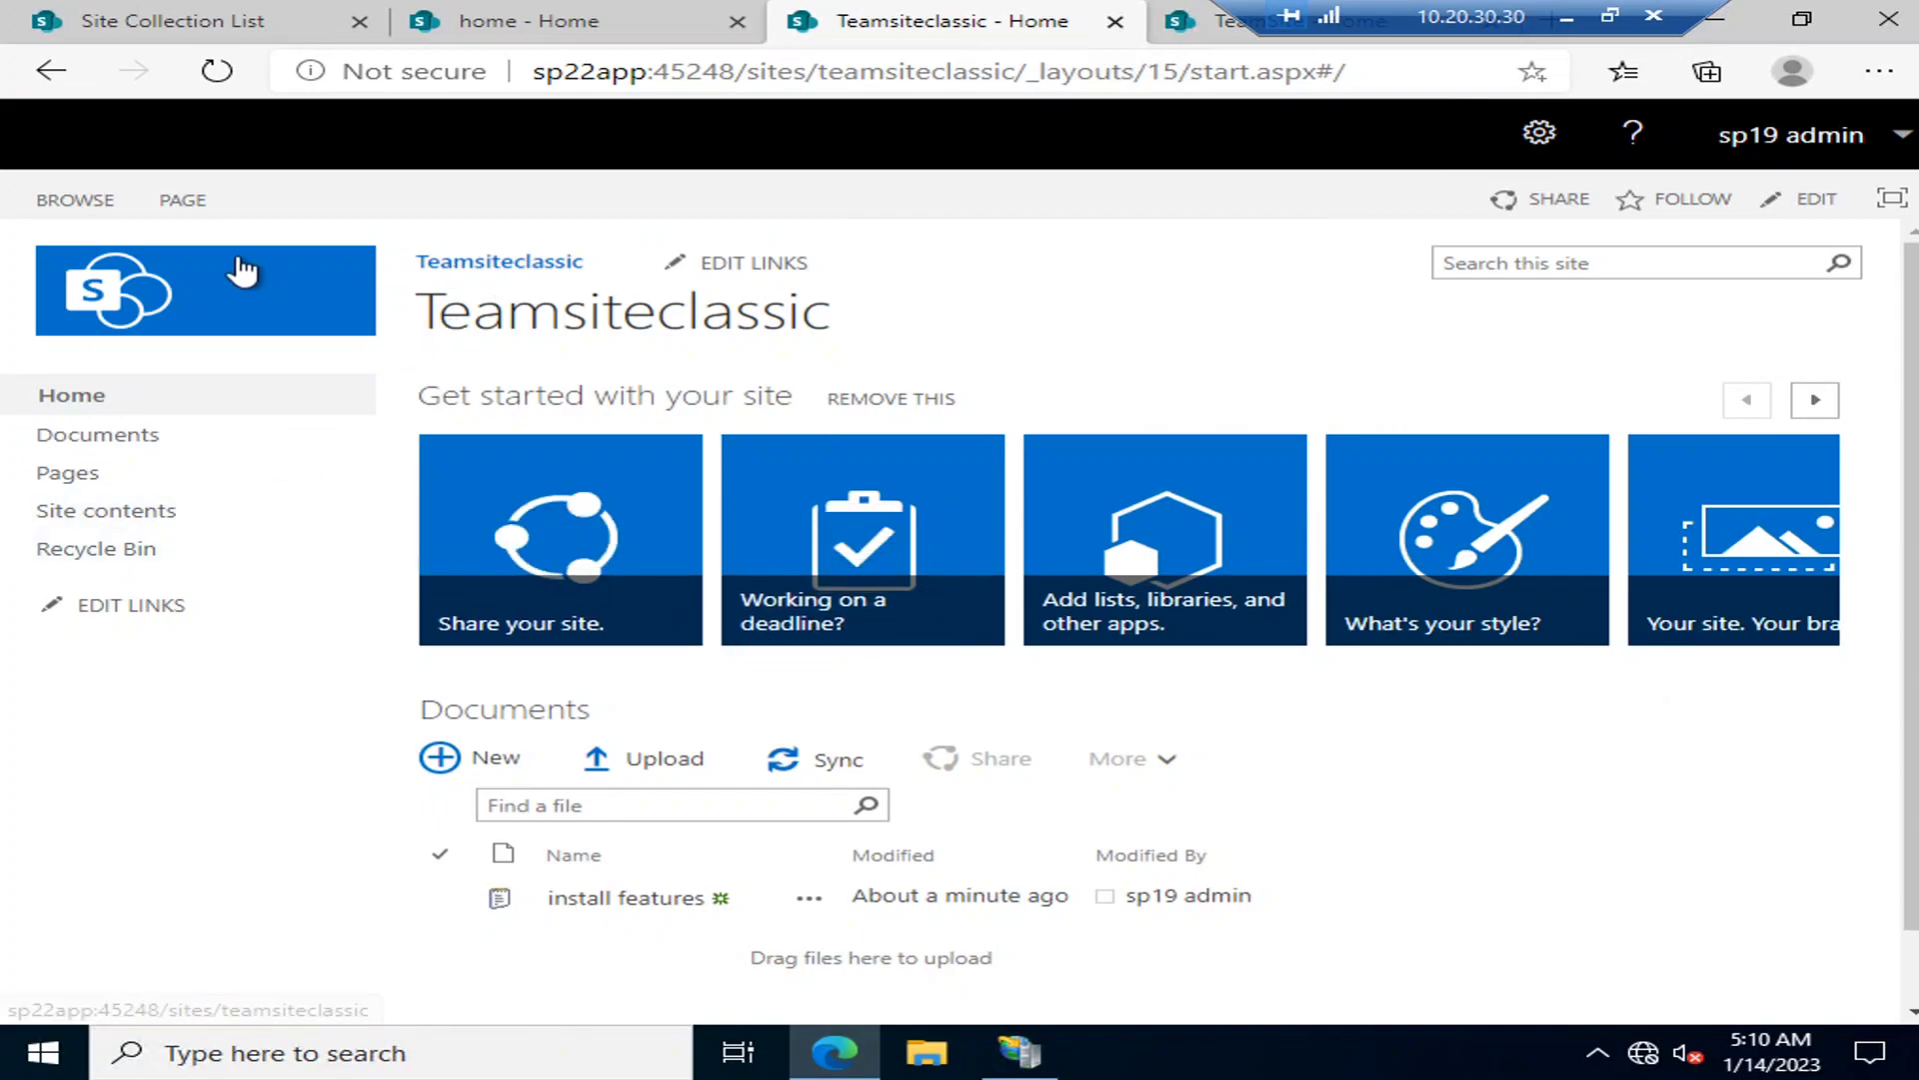
pyautogui.click(160, 205)
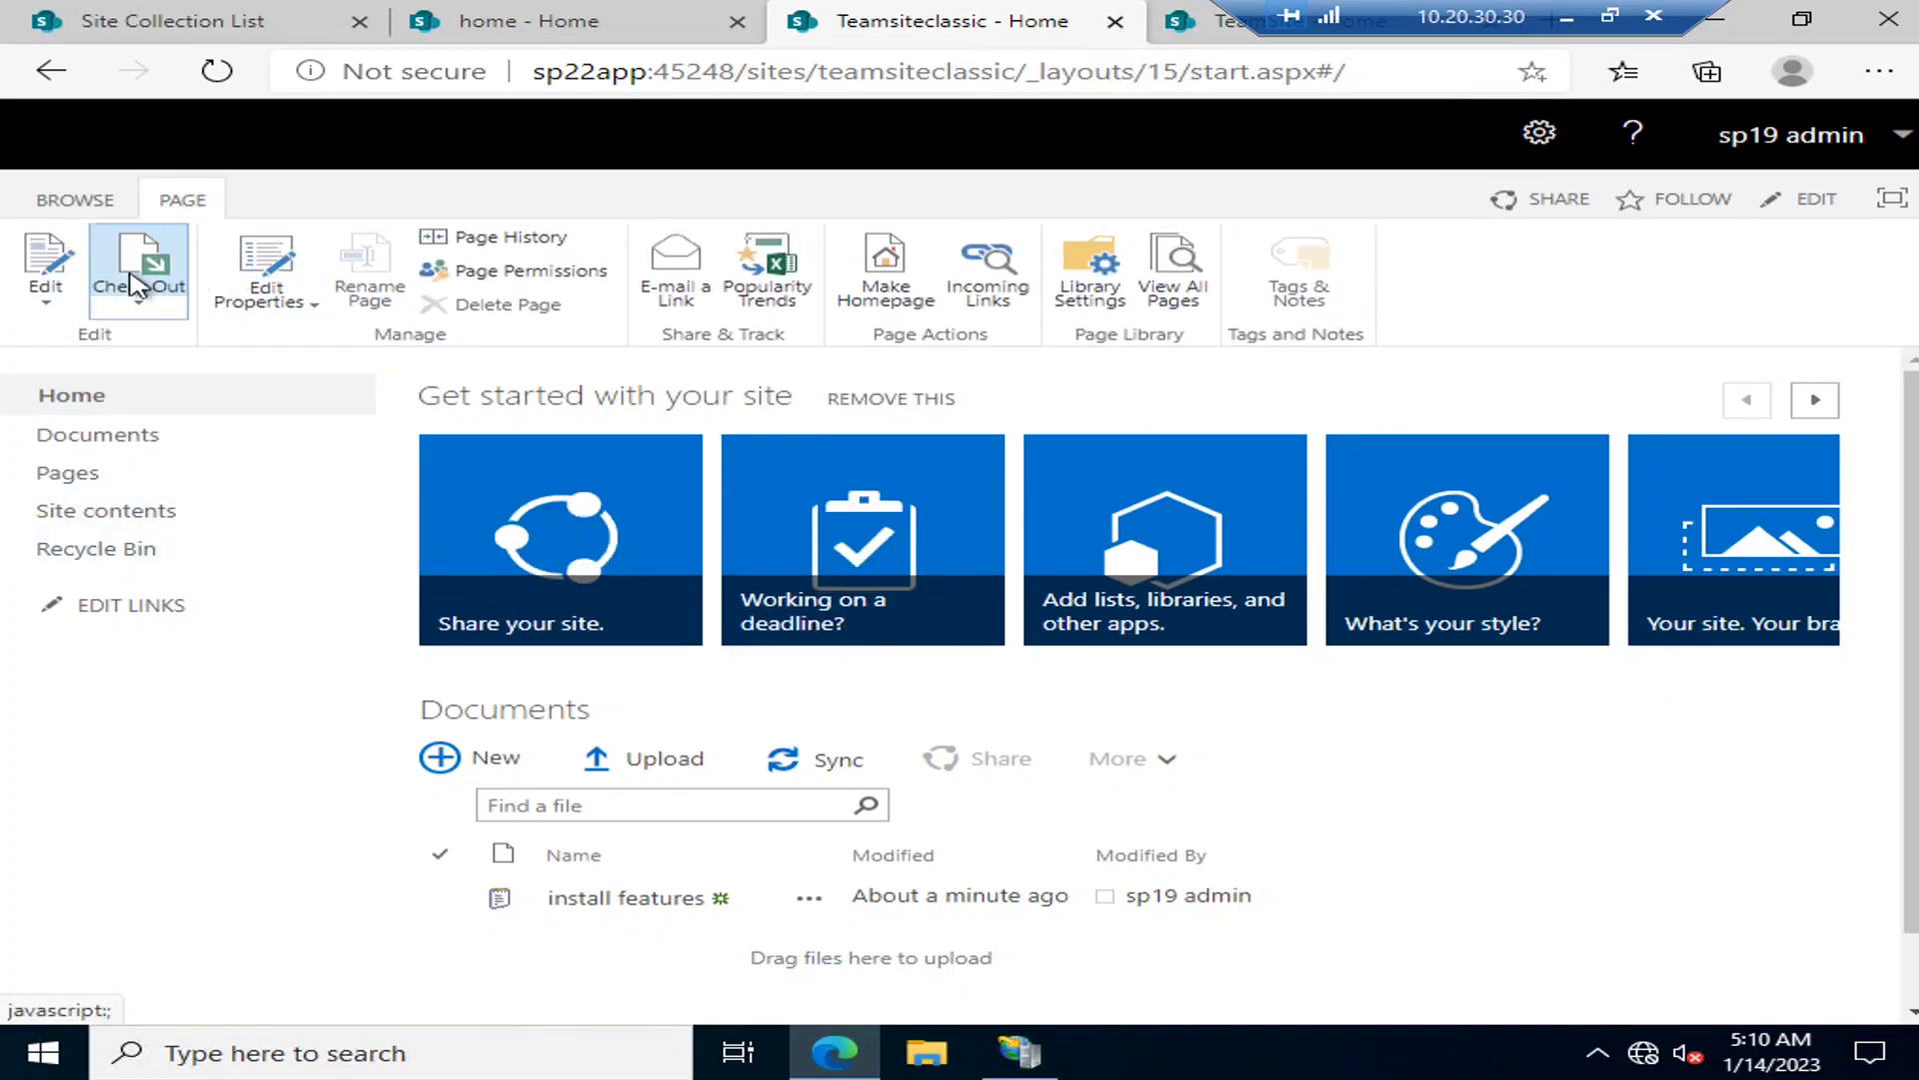
pyautogui.click(55, 201)
# Open the Teamsiteclassic Site Settings and compare them with the settings options offered on the TeamSite home page.
pyautogui.click(1540, 136)
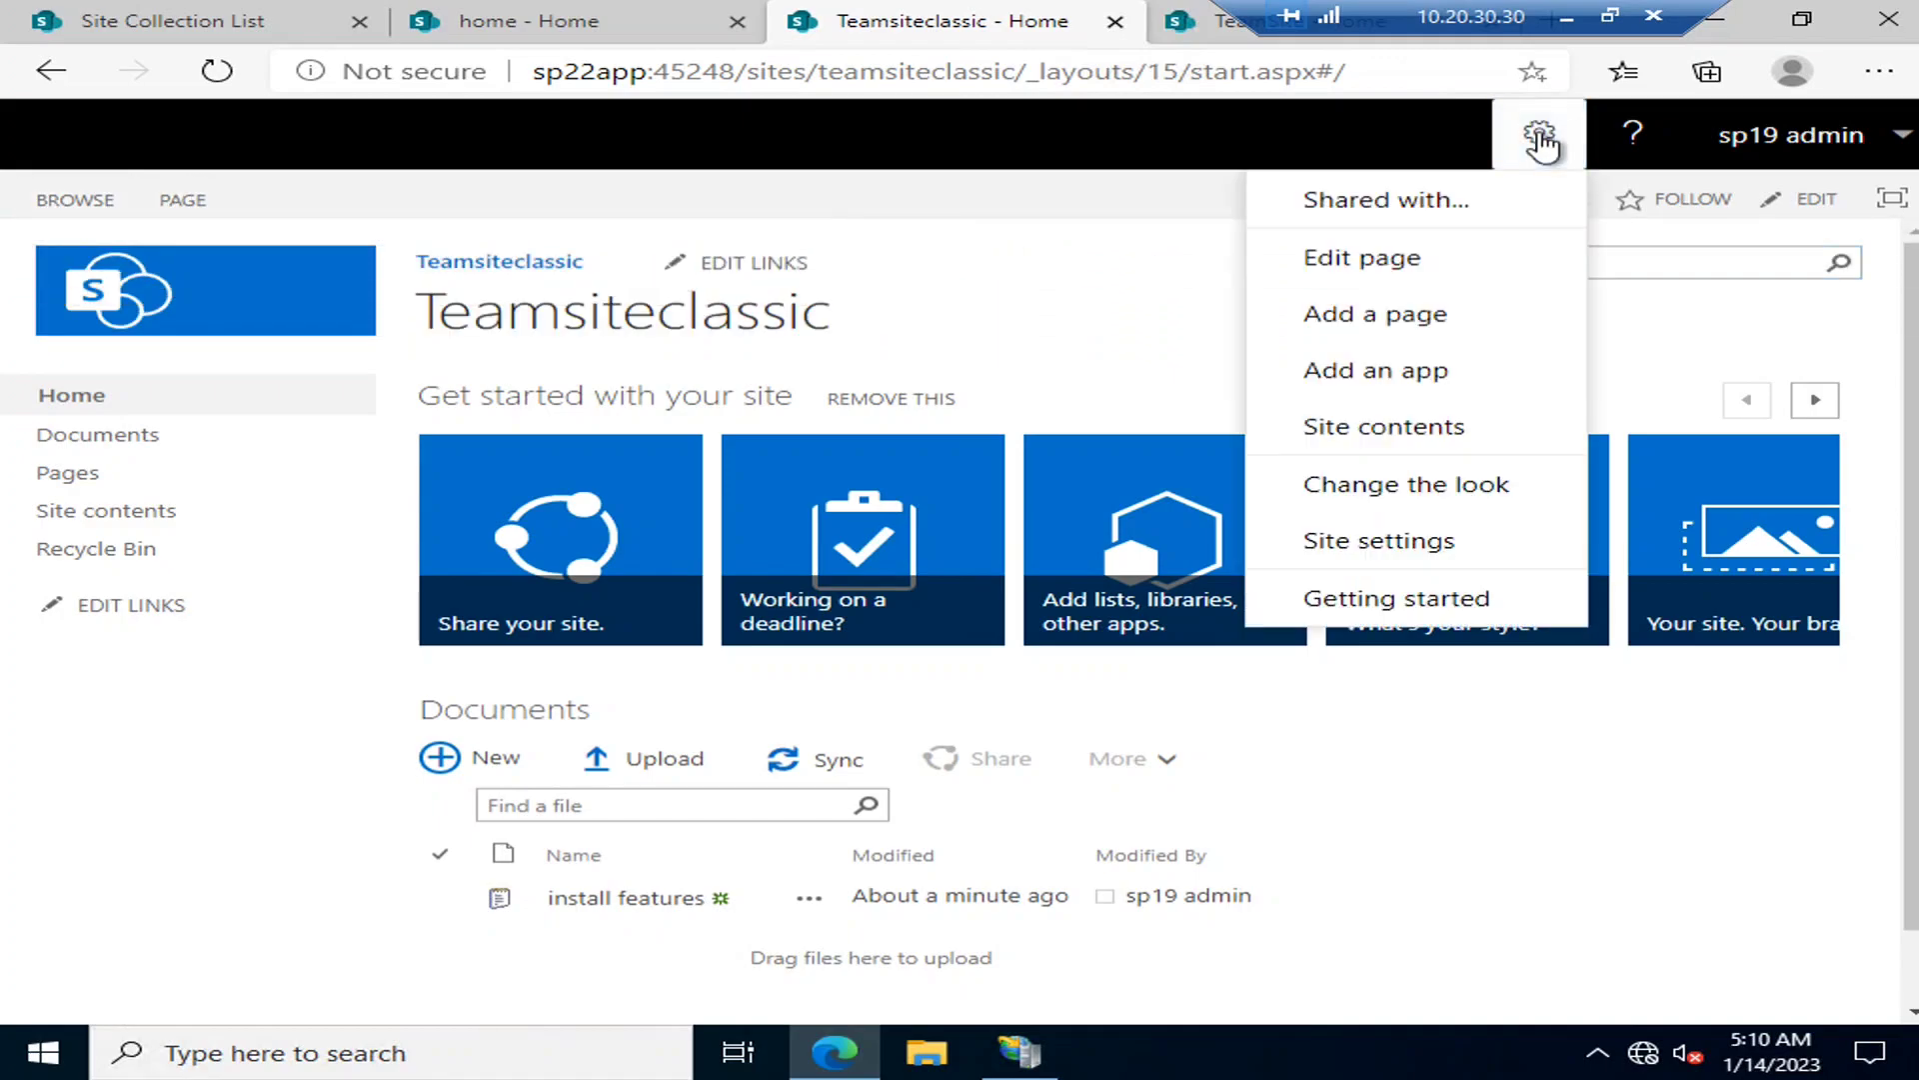
pyautogui.click(1459, 545)
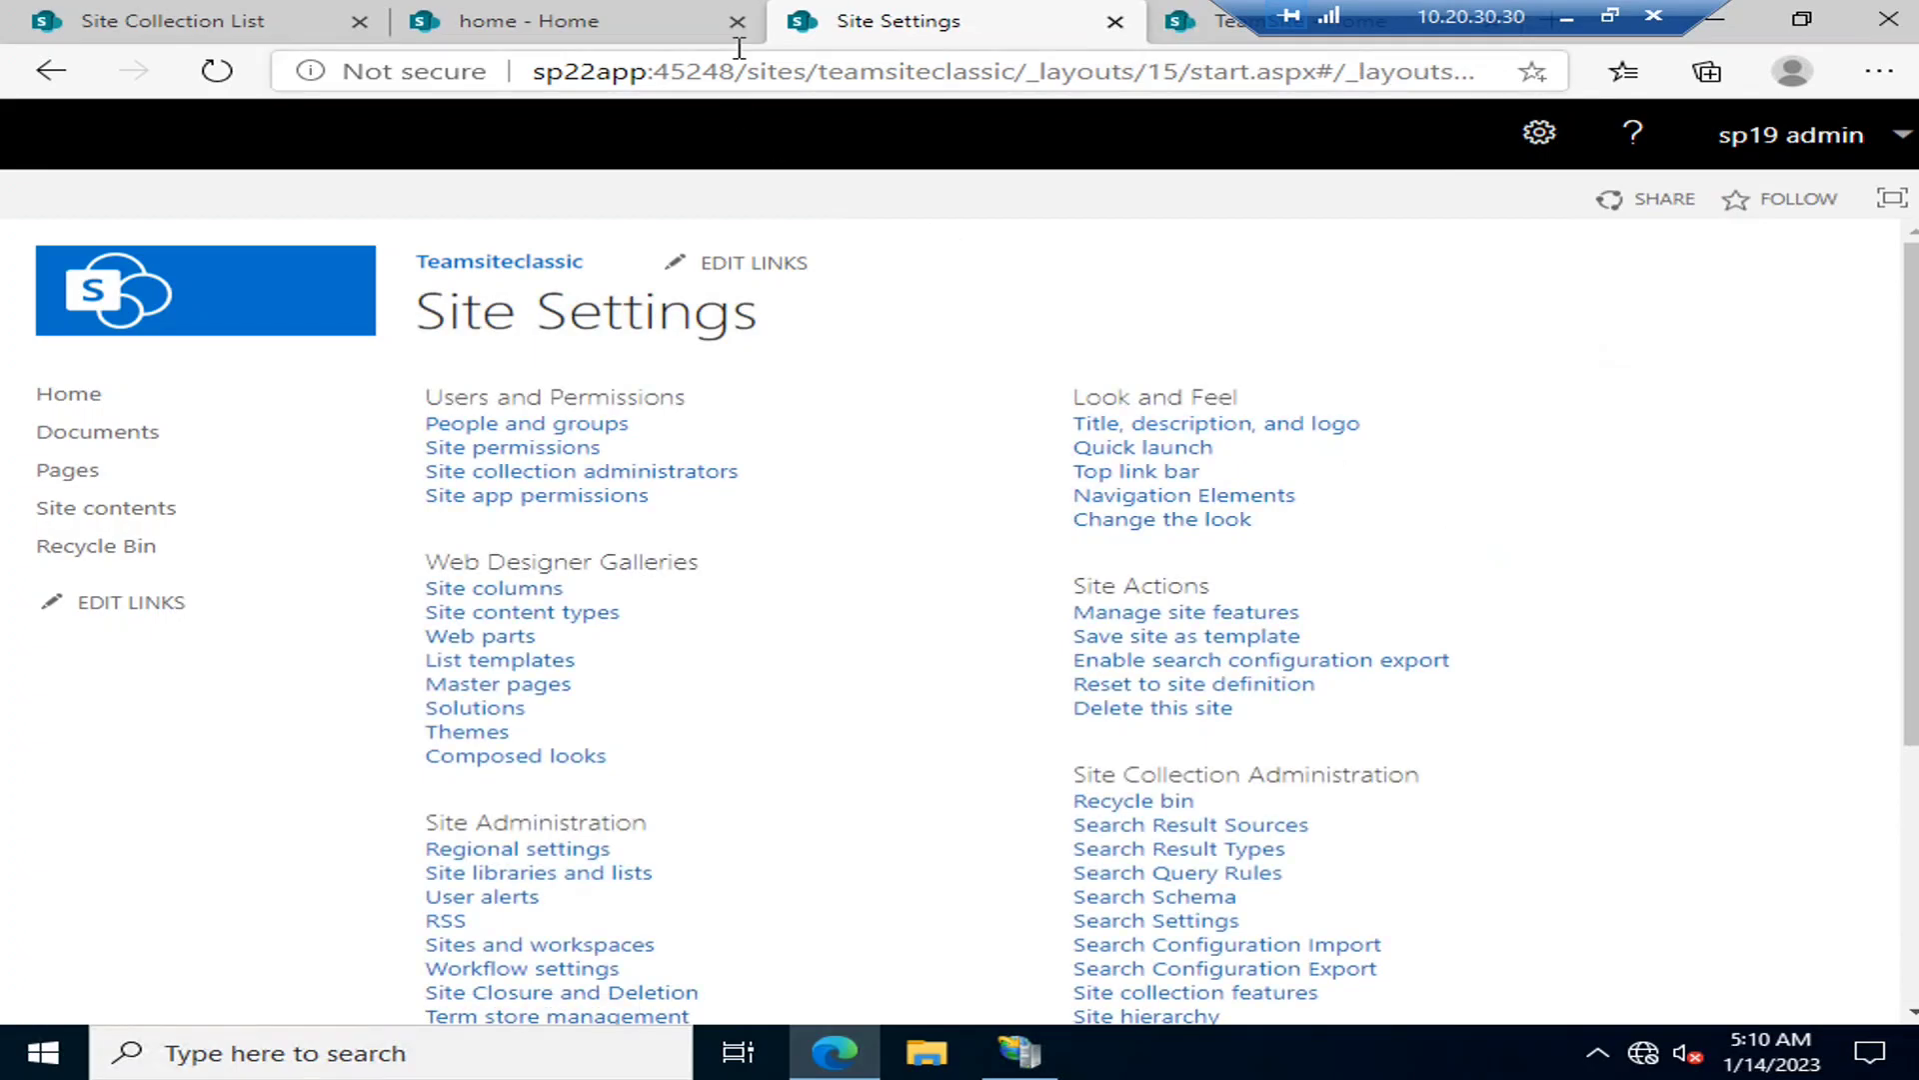
pyautogui.click(1220, 26)
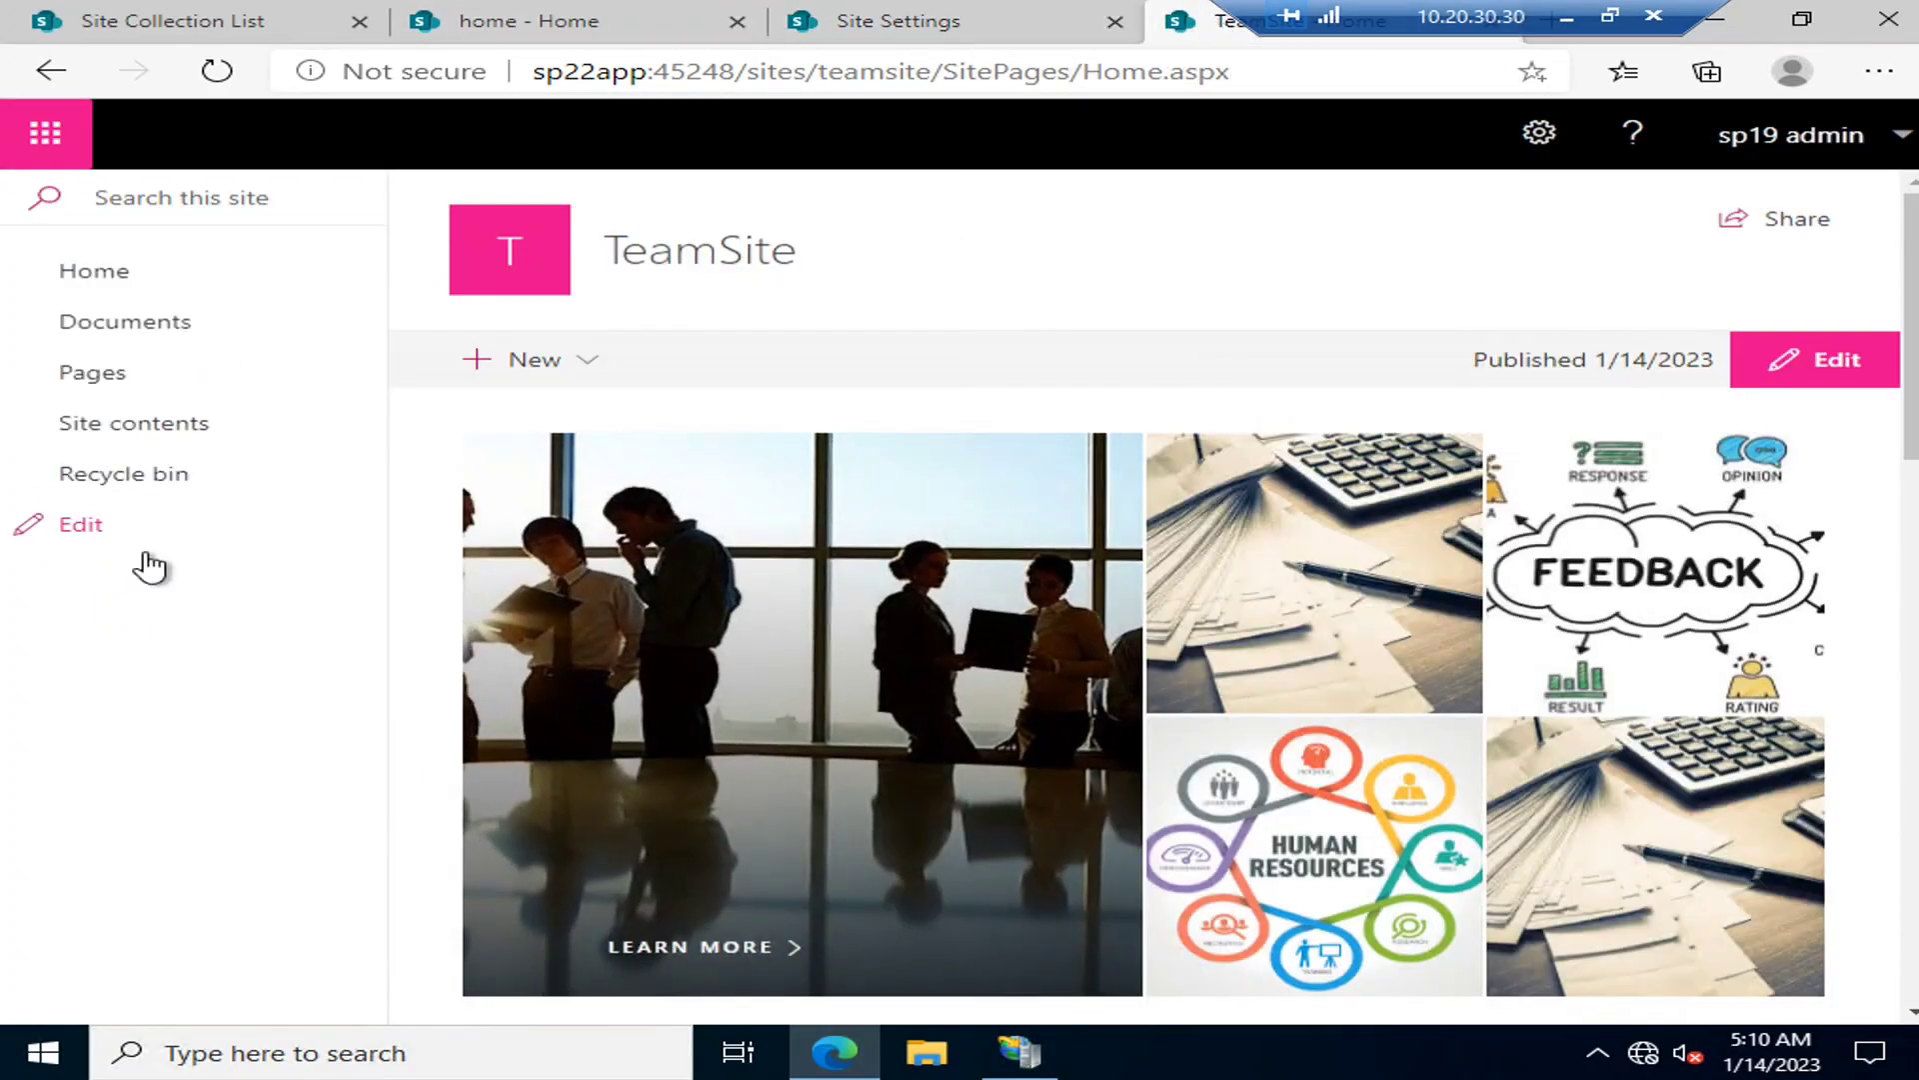
pyautogui.click(1541, 135)
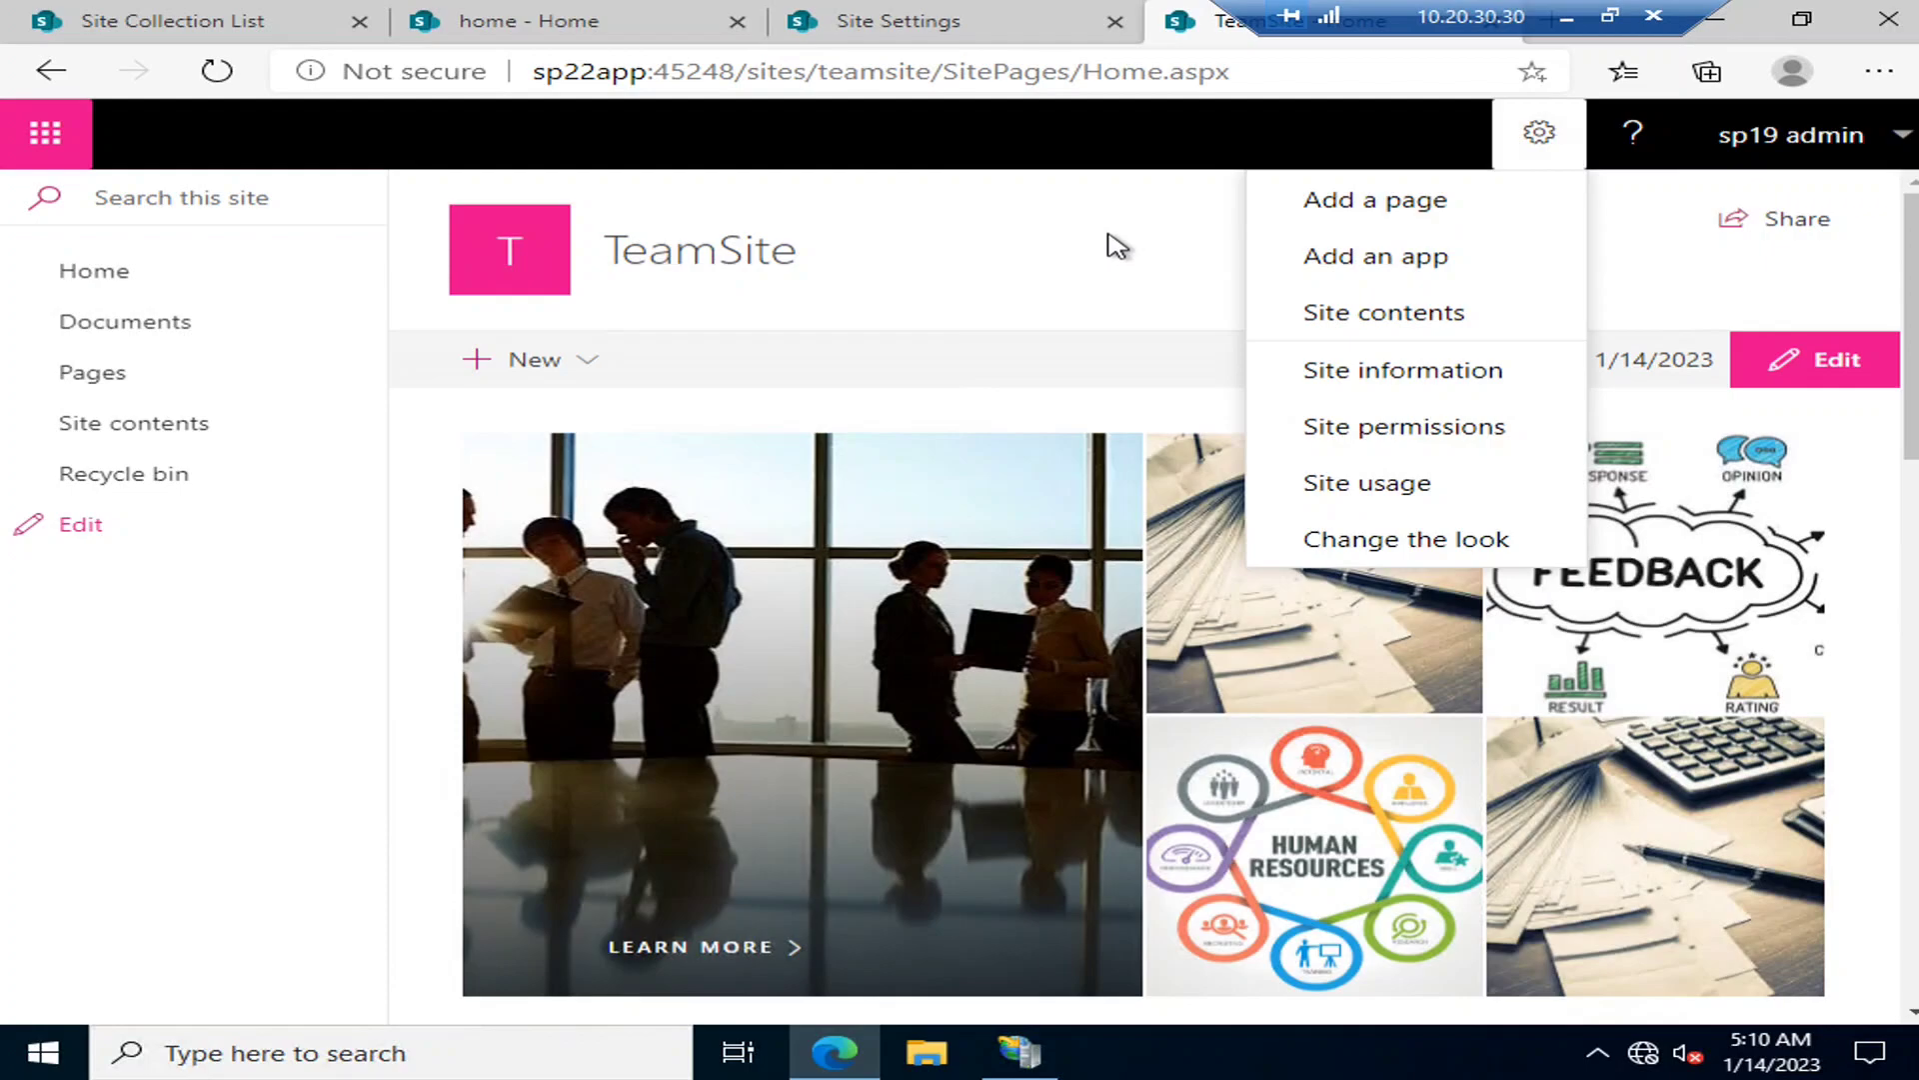
# Open the Site contents of Teamsiteclassic from its home page and switch it back to the classic SharePoint experience.
pyautogui.click(1835, 380)
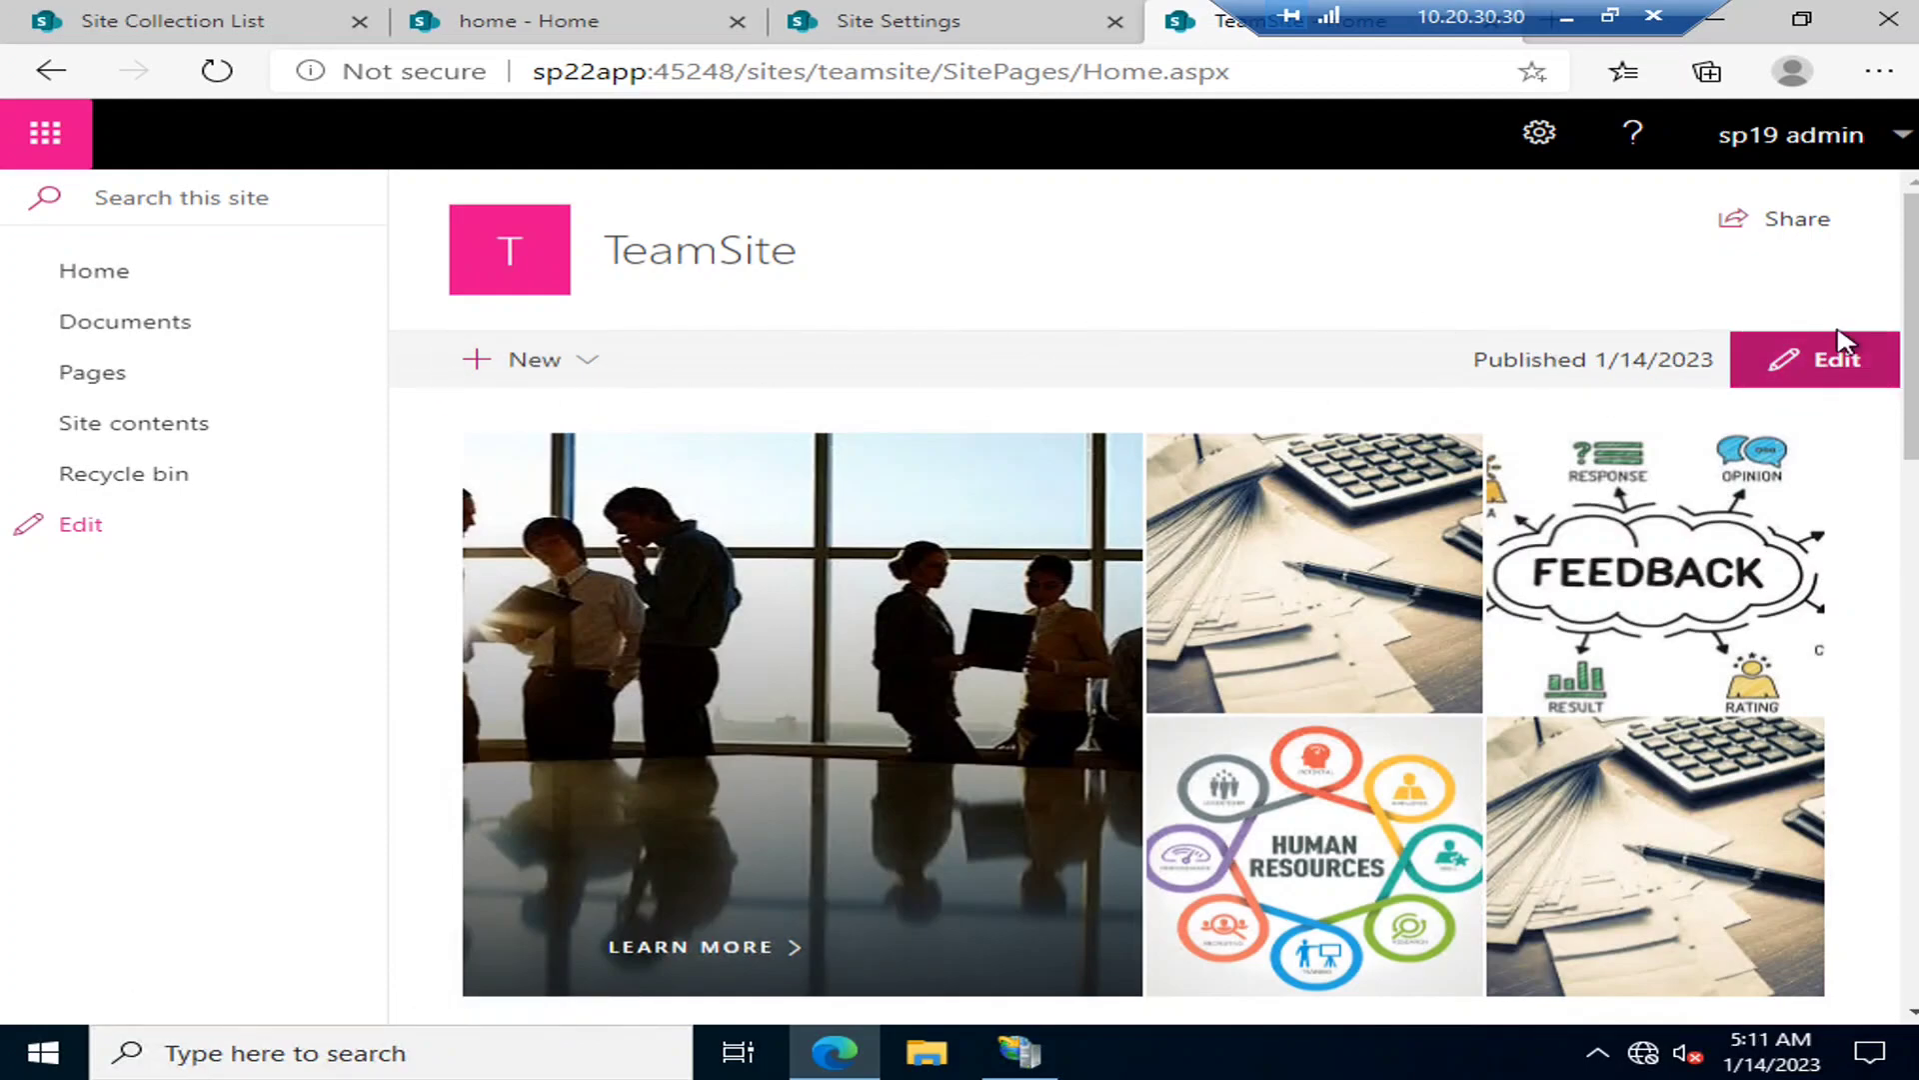
pyautogui.click(1000, 30)
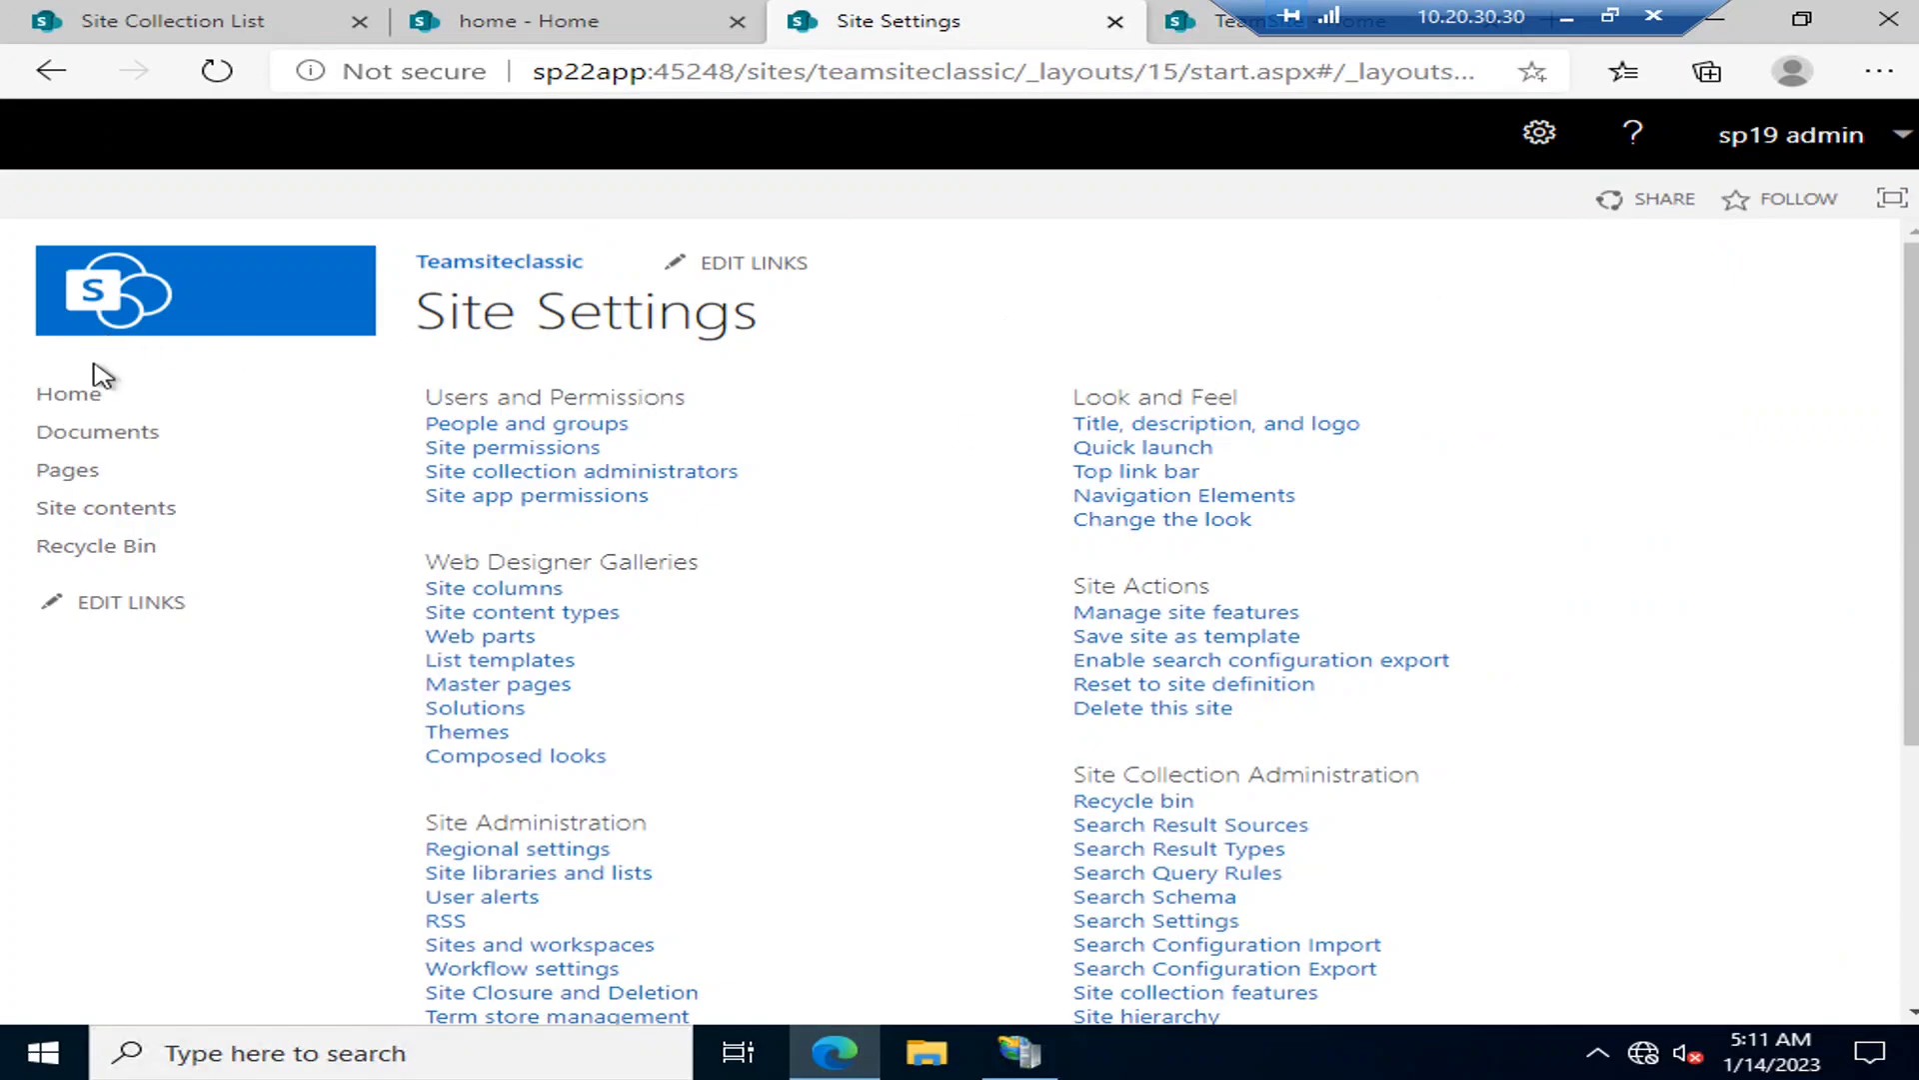
pyautogui.click(348, 405)
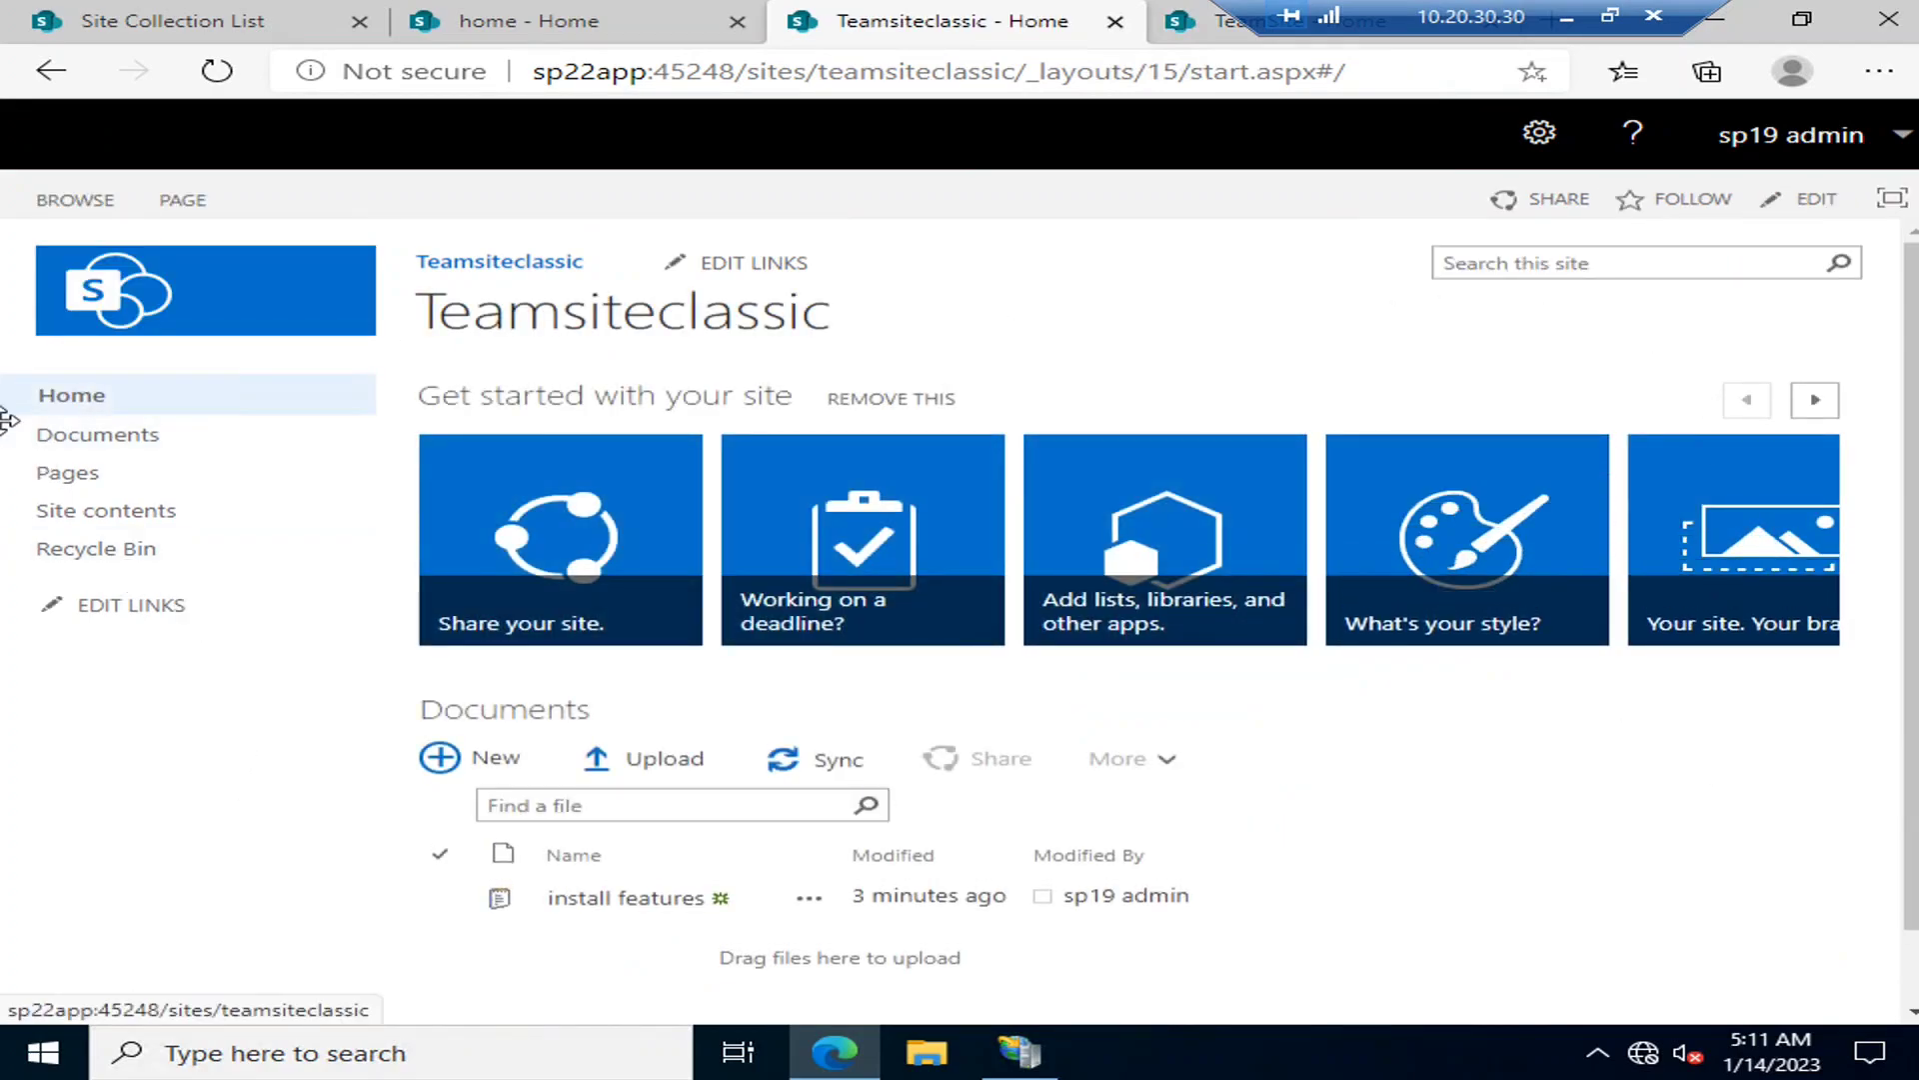
pyautogui.click(1566, 152)
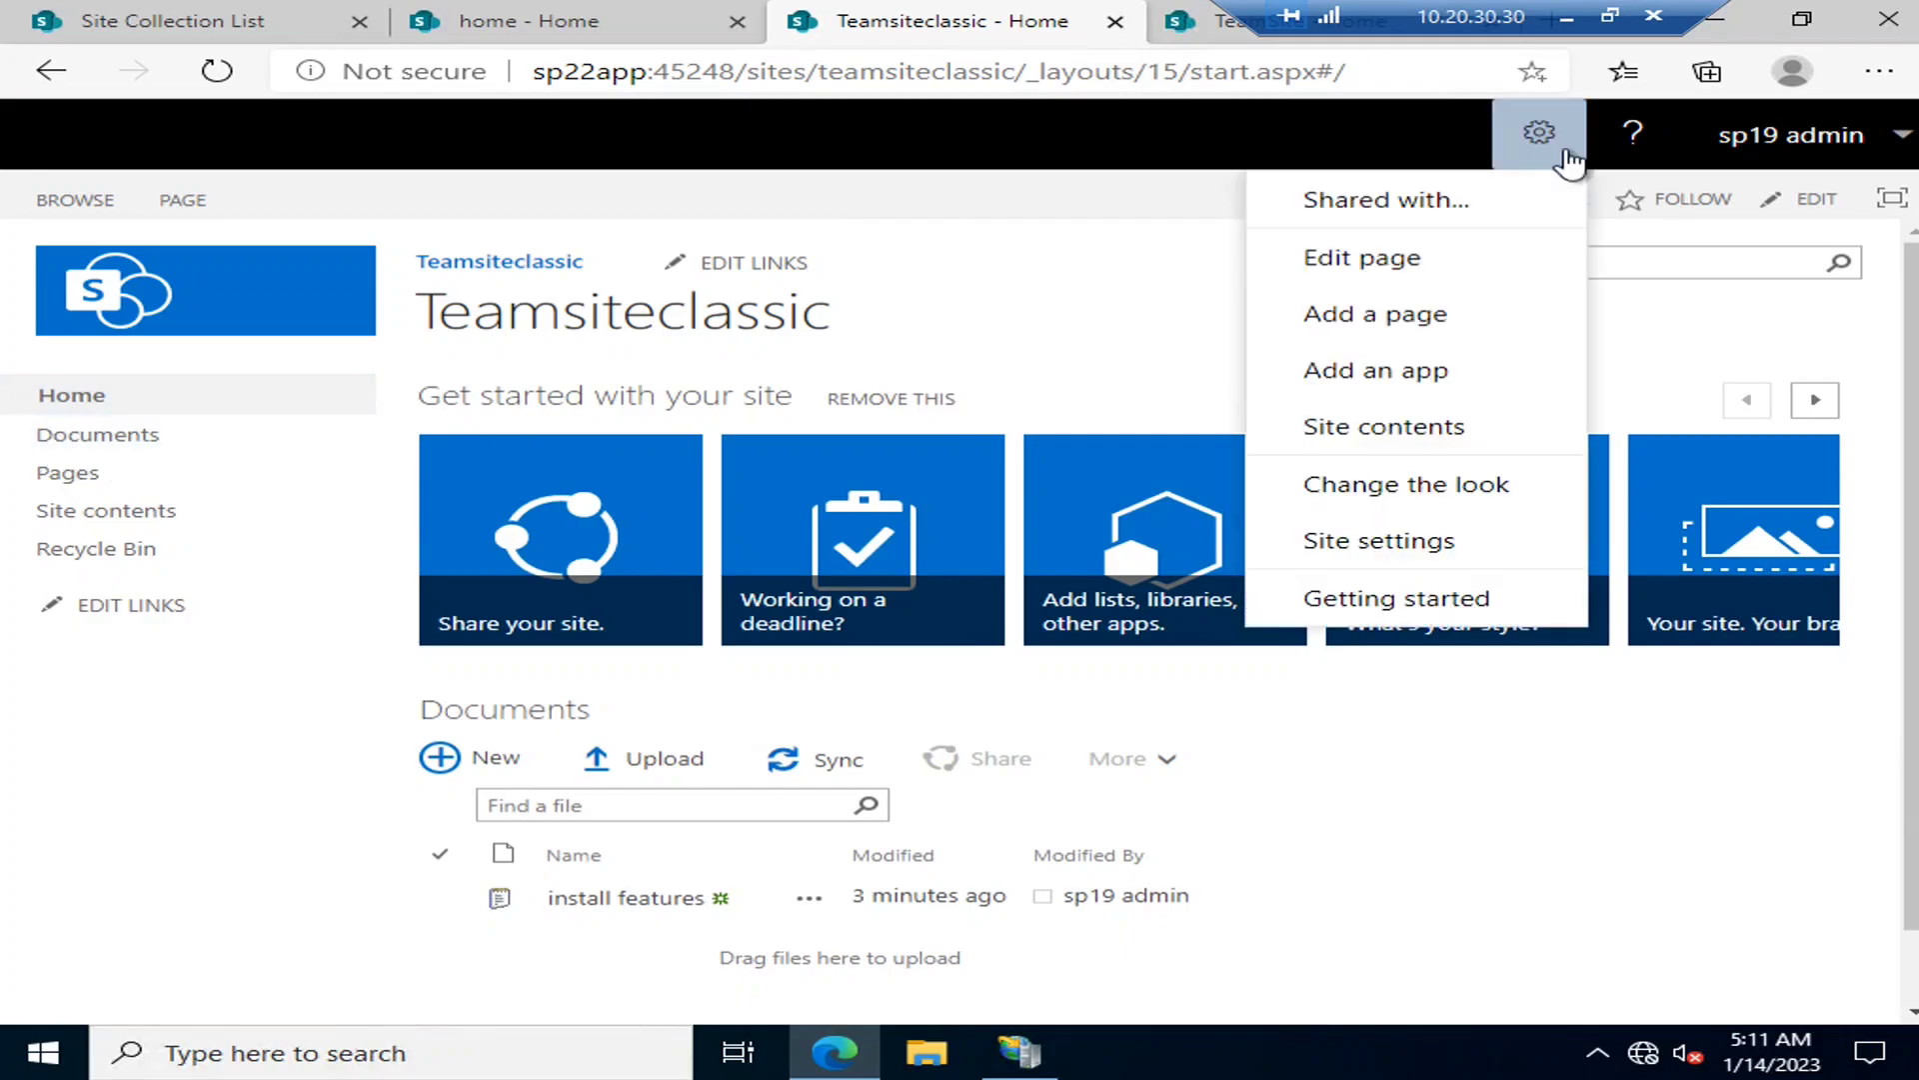
pyautogui.click(1426, 430)
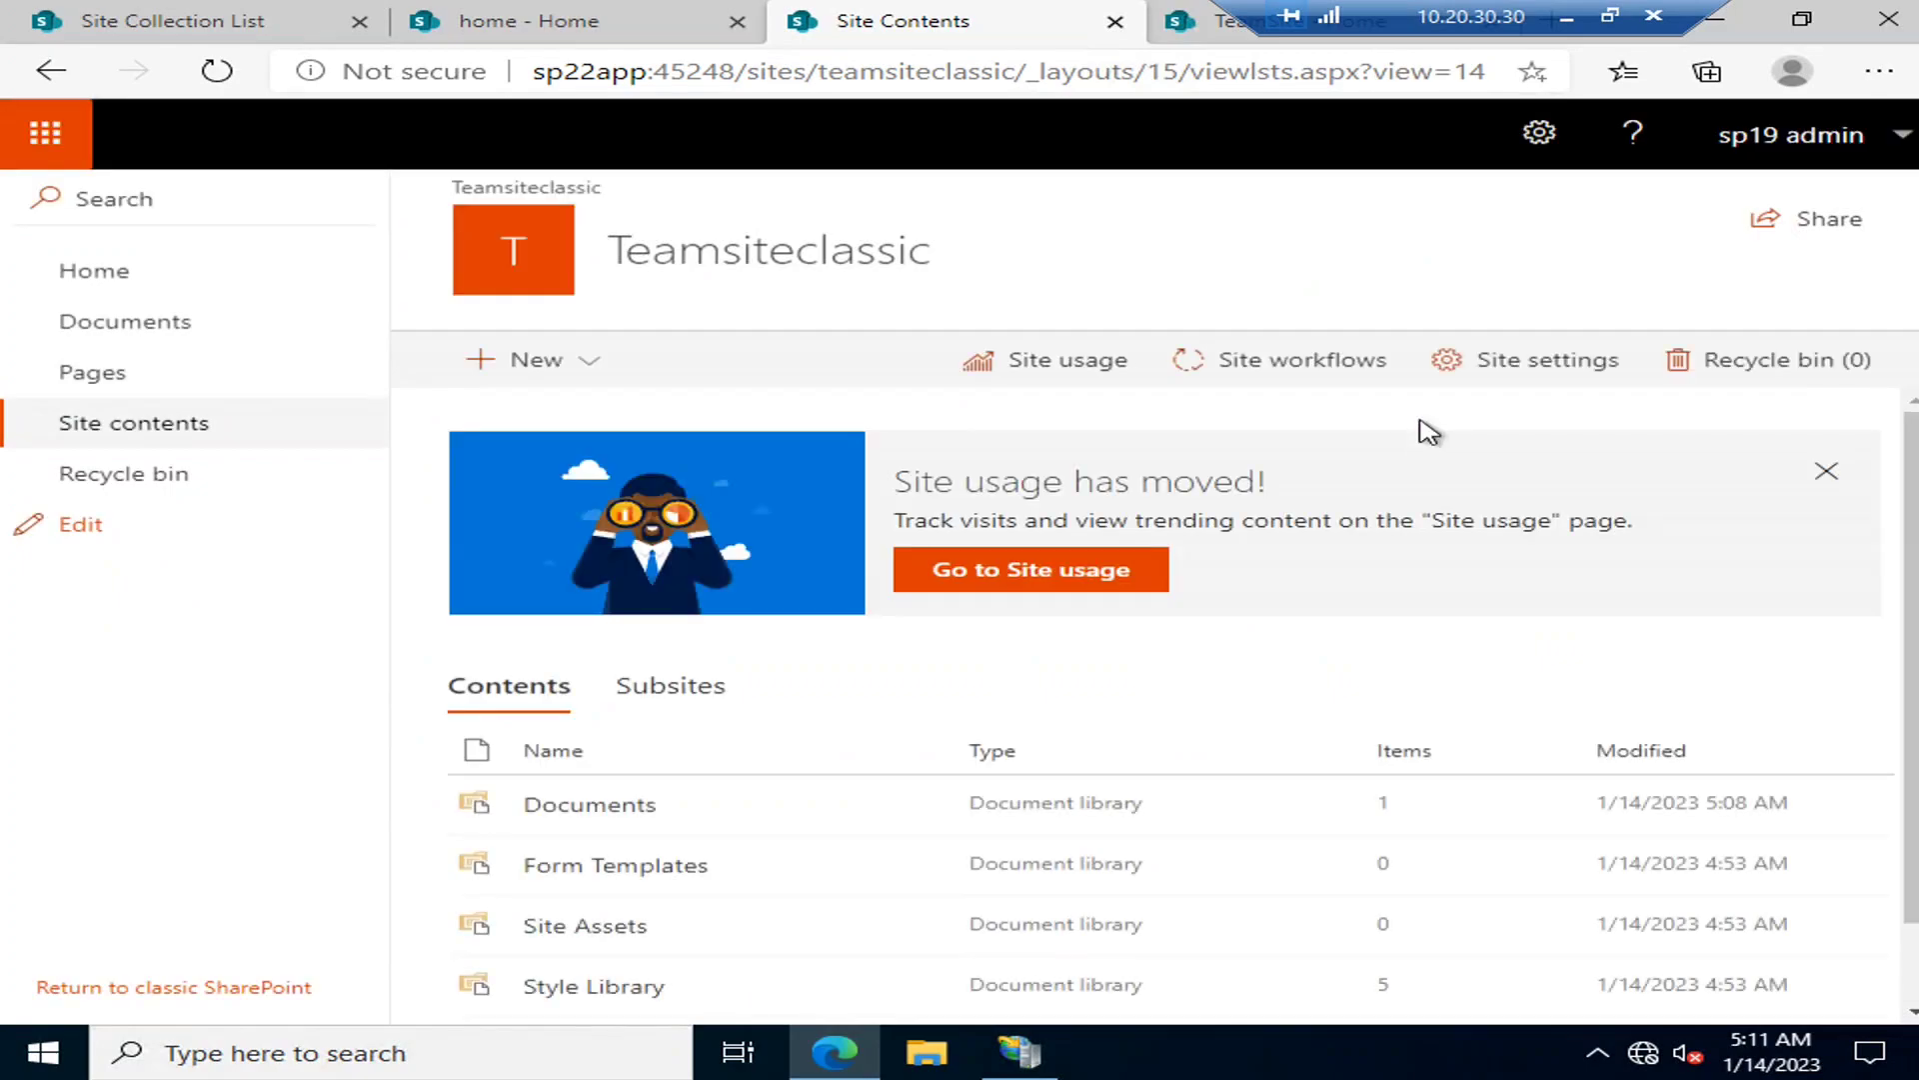
pyautogui.click(145, 990)
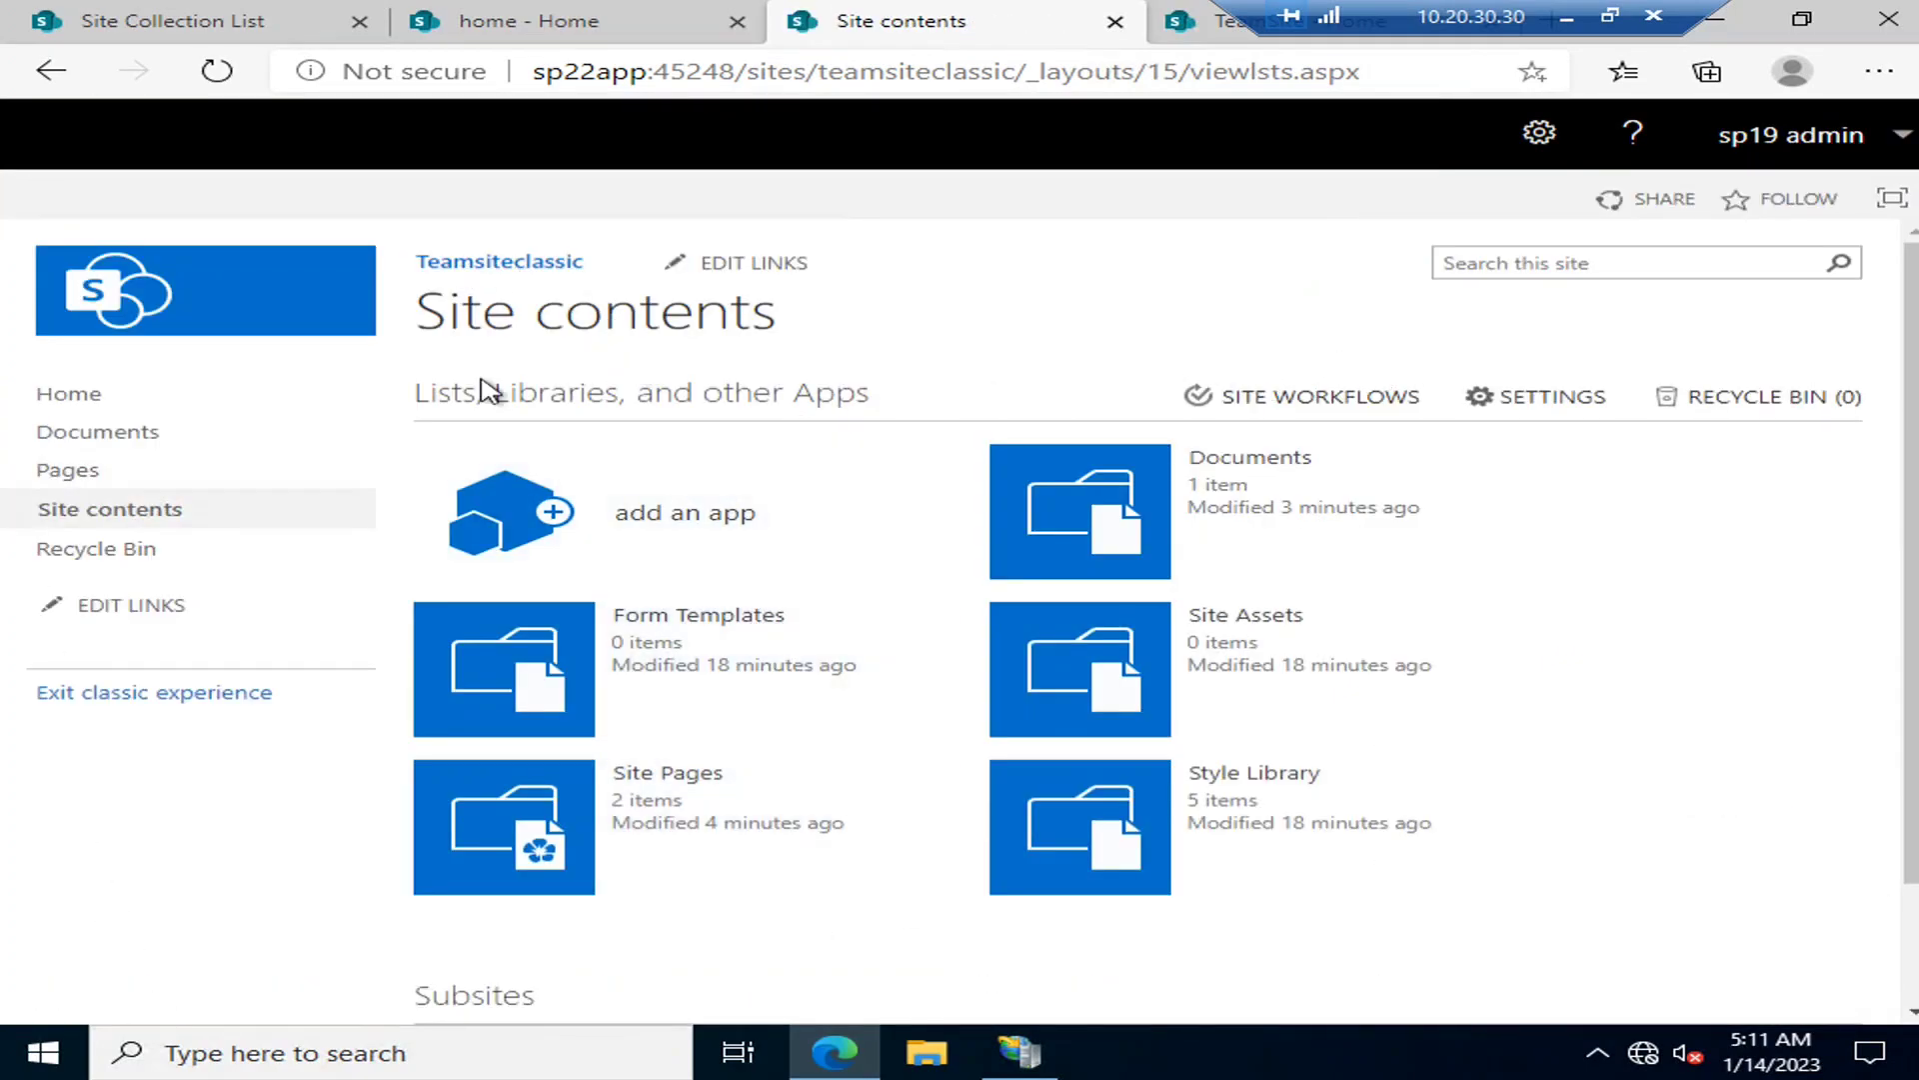
# Review the apps that can be added to the Teamsiteclassic site.
pyautogui.click(636, 522)
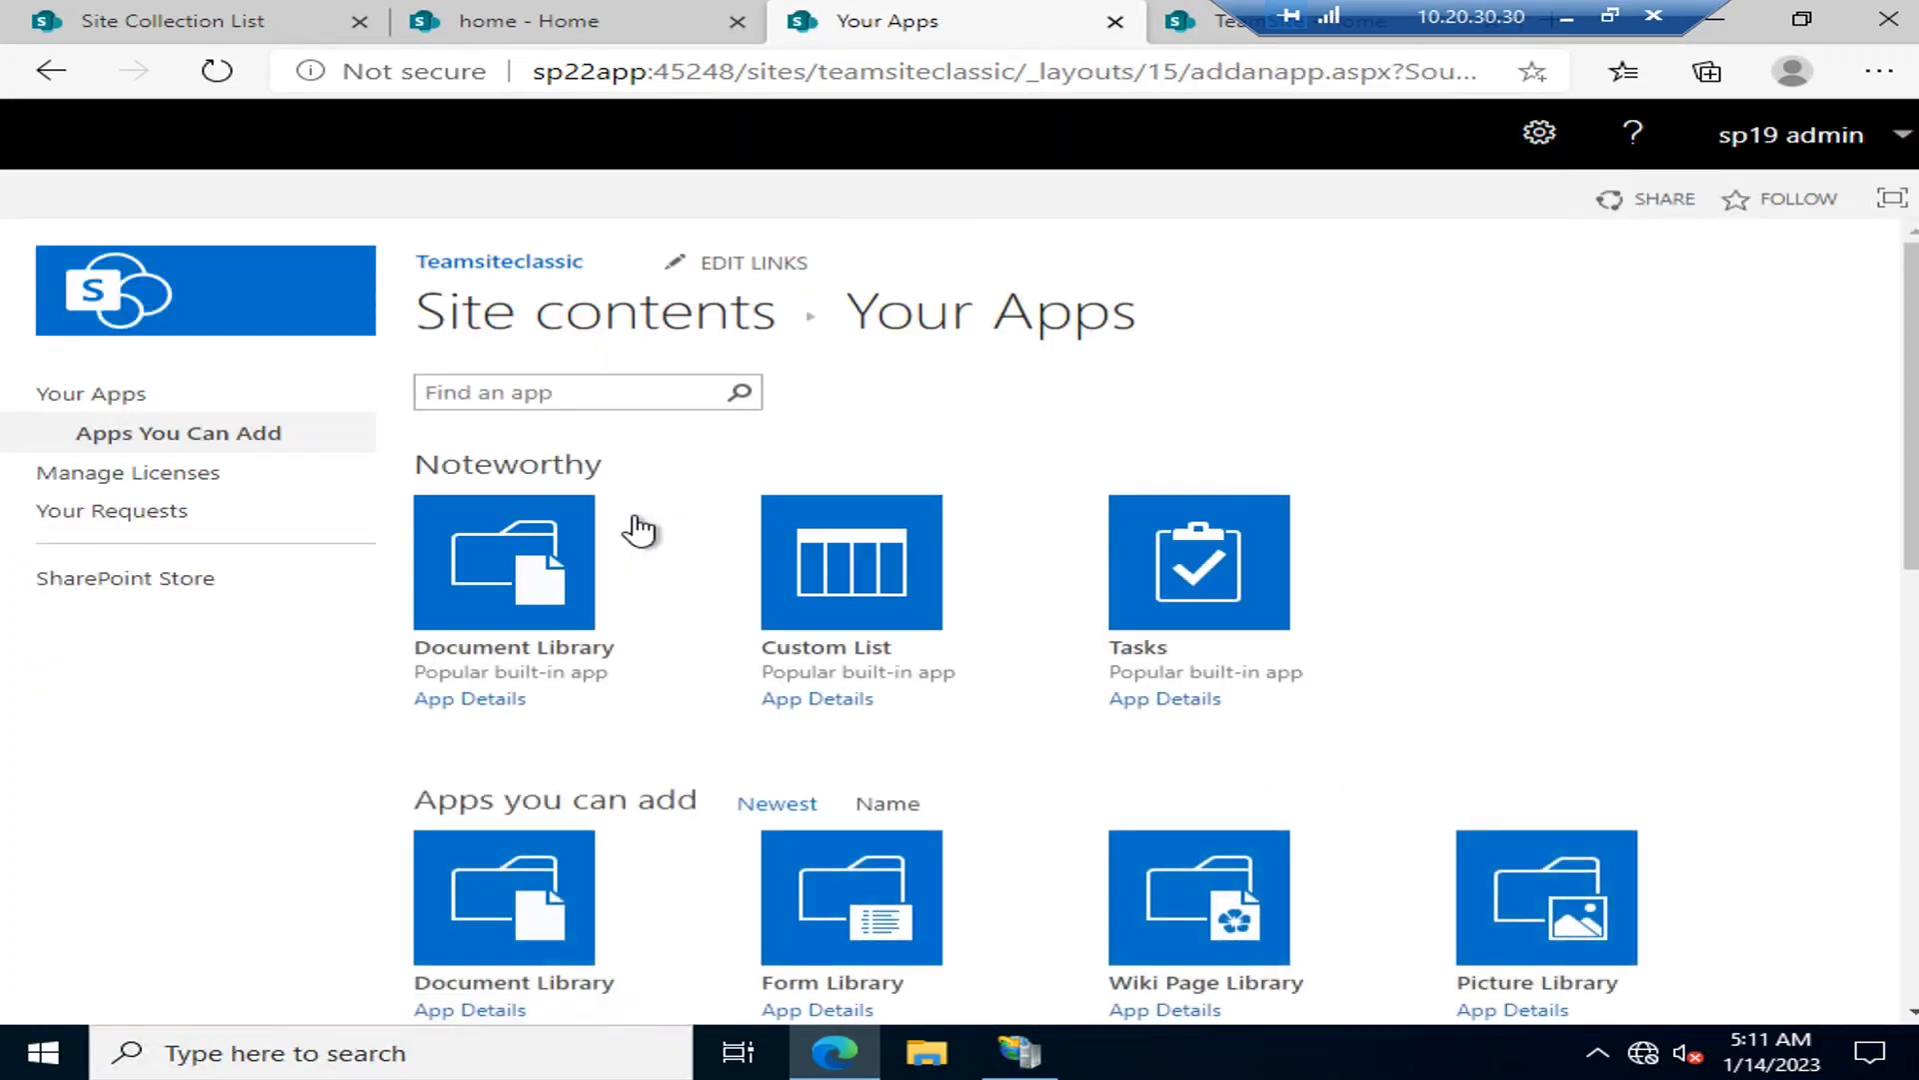
pyautogui.scroll(-5, 1083, 577)
pyautogui.scroll(5, 1082, 576)
pyautogui.scroll(-9, 1080, 578)
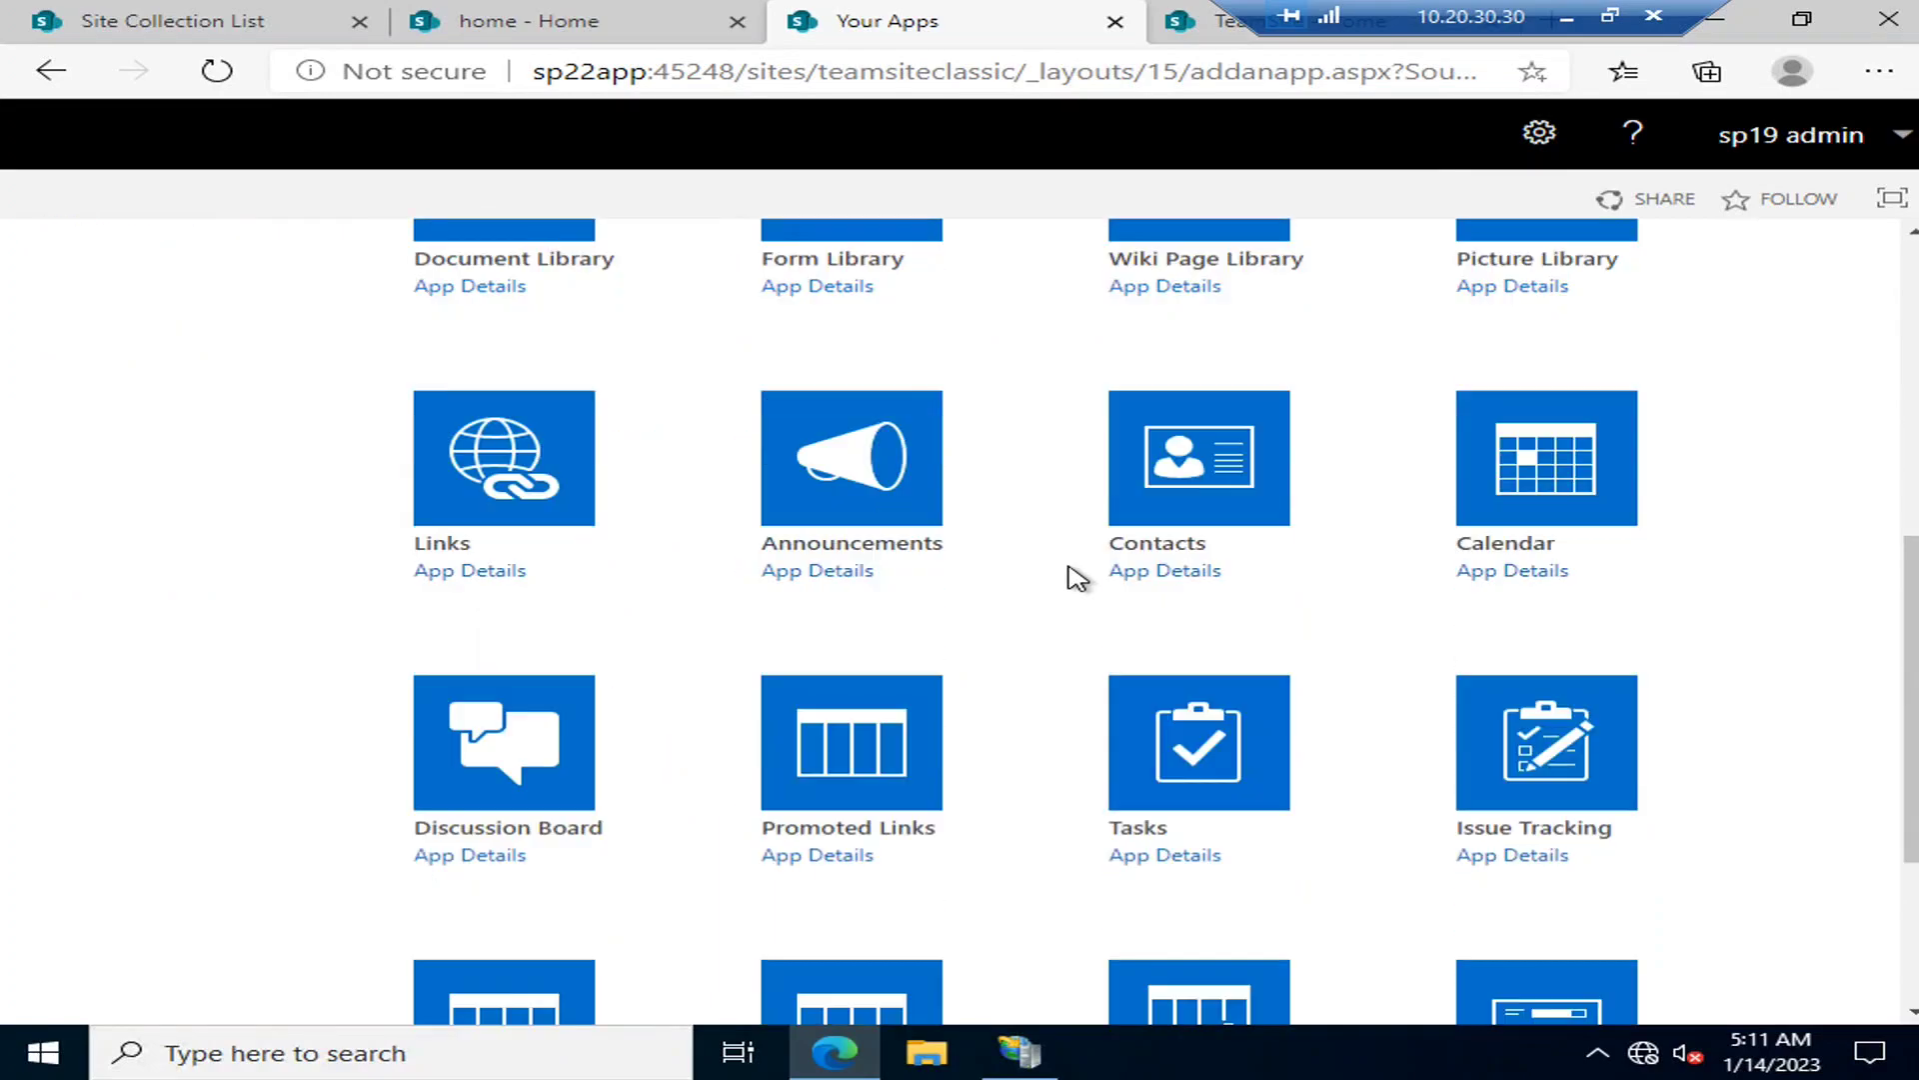
pyautogui.scroll(10, 1072, 578)
# Review the apps that can be added to the TeamSite site for comparison with Teamsiteclassic.
pyautogui.click(1220, 35)
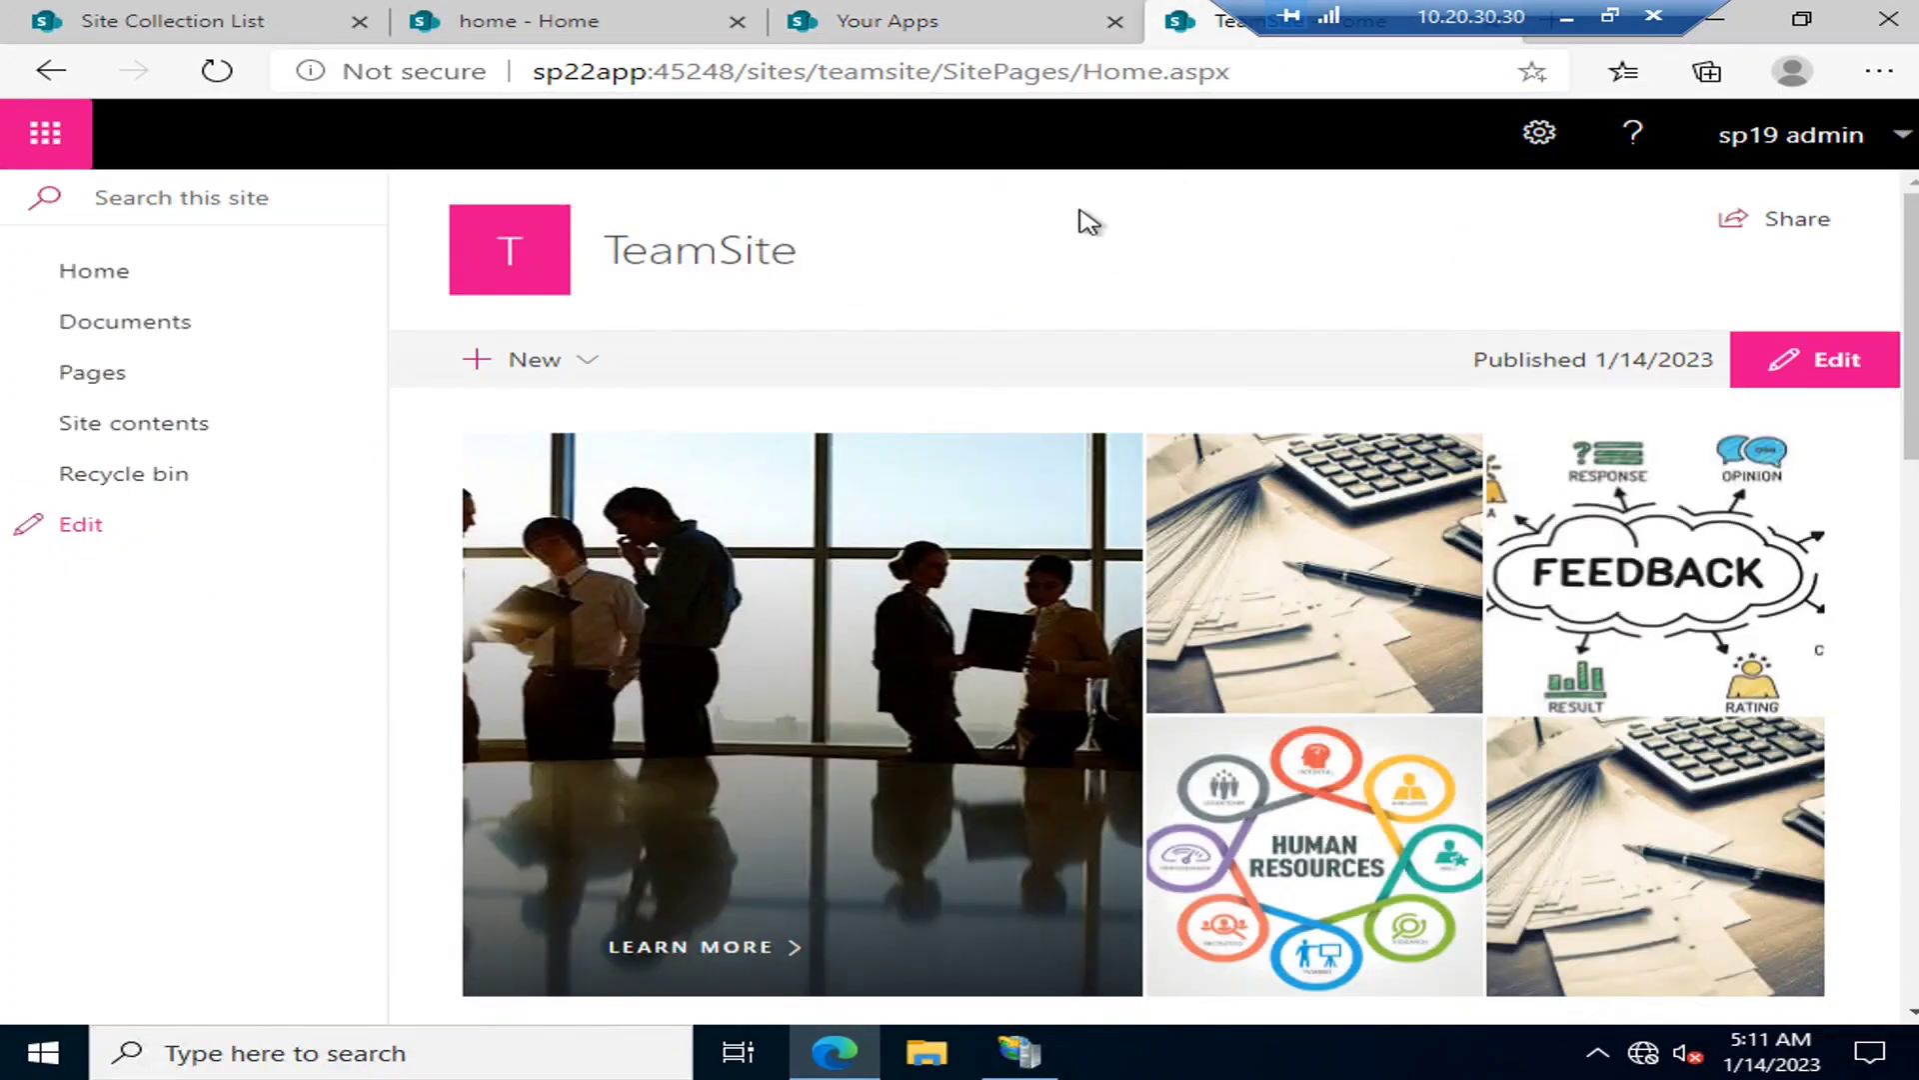
pyautogui.click(578, 362)
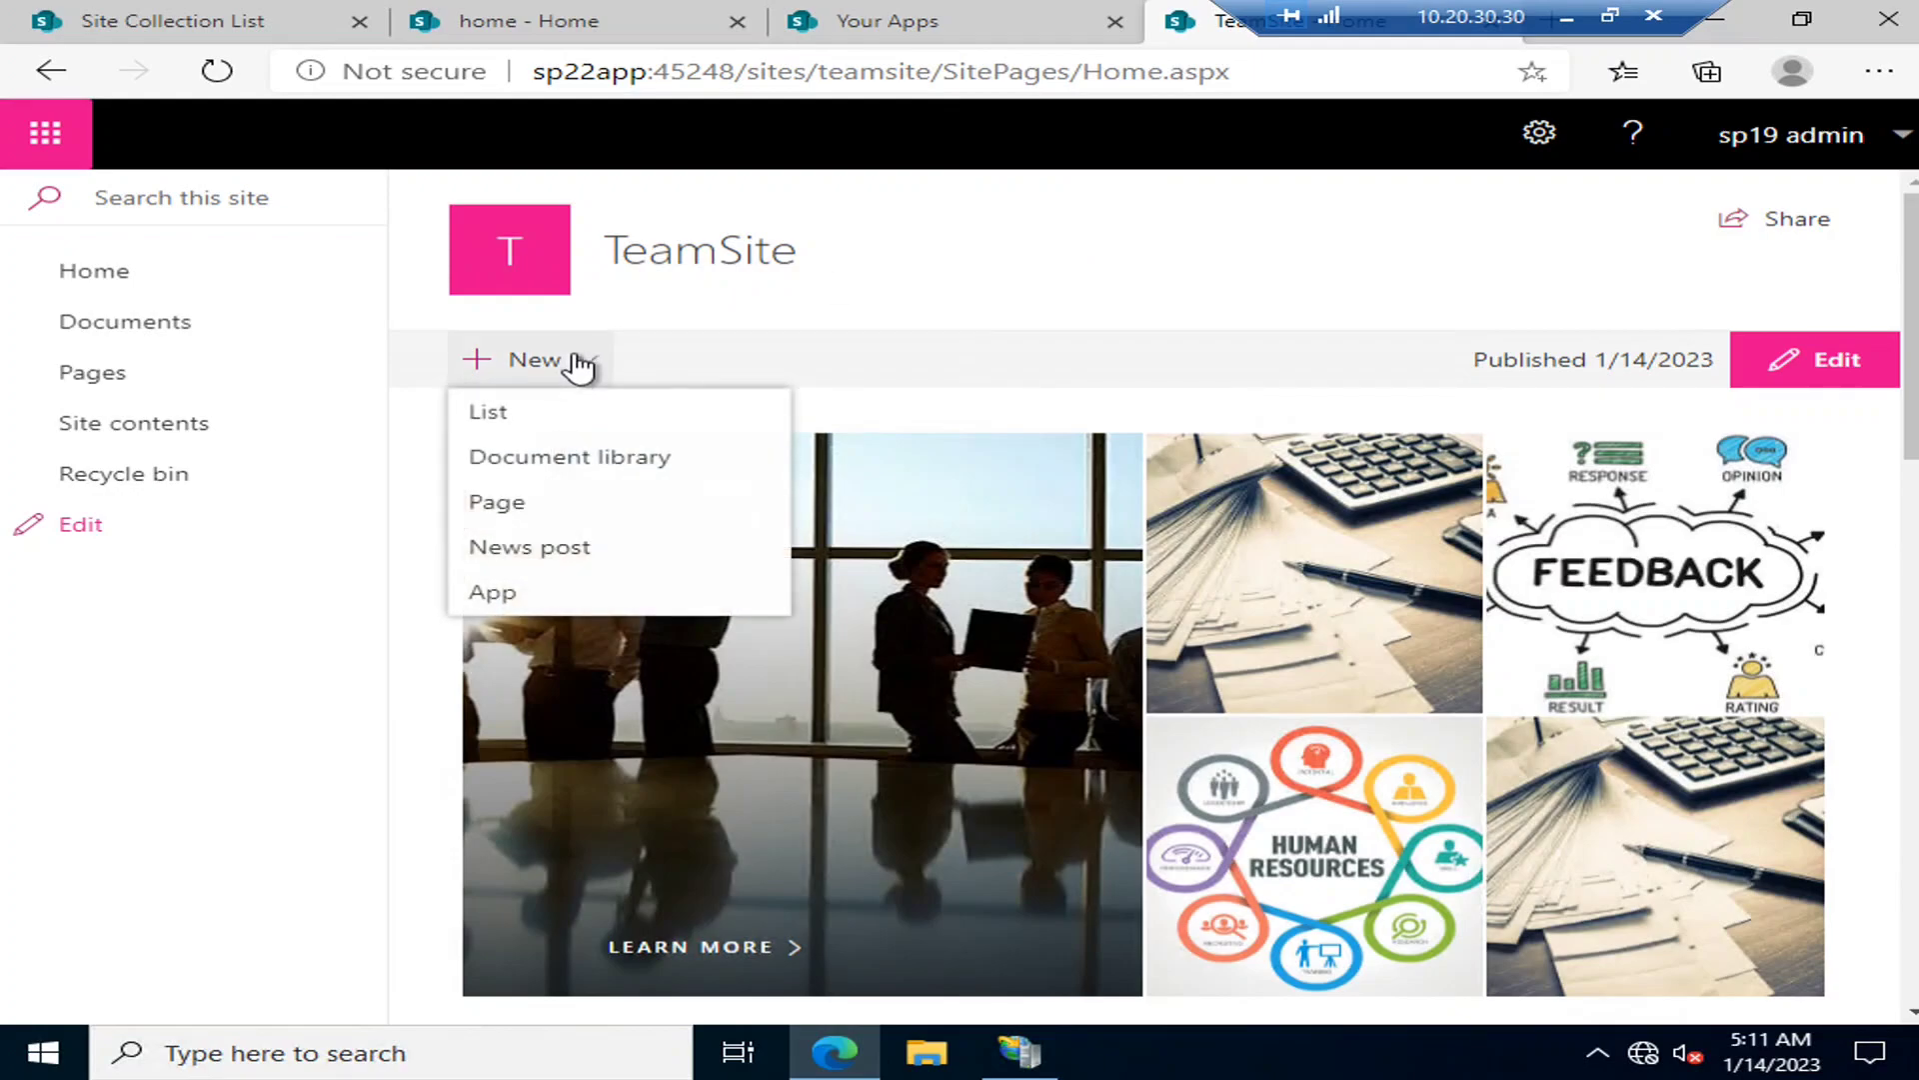
pyautogui.click(563, 594)
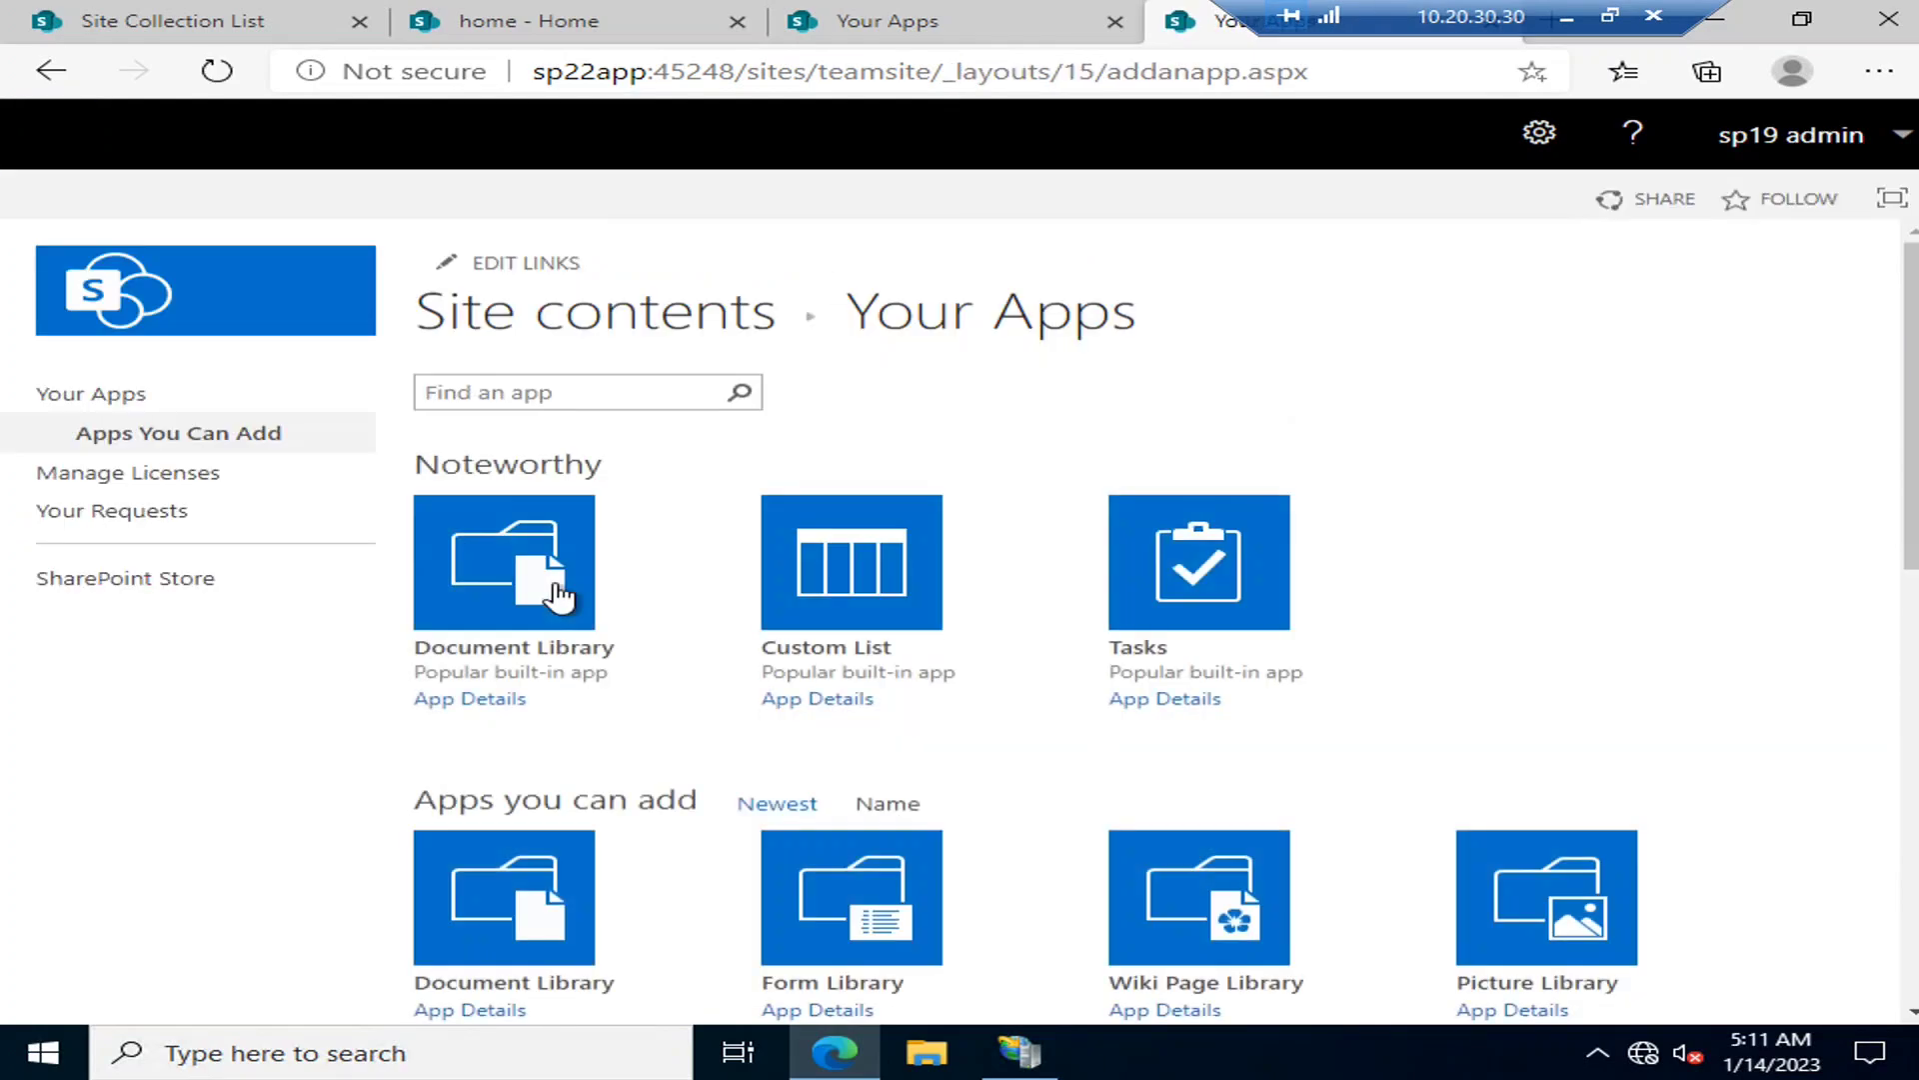
pyautogui.scroll(-10, 1351, 601)
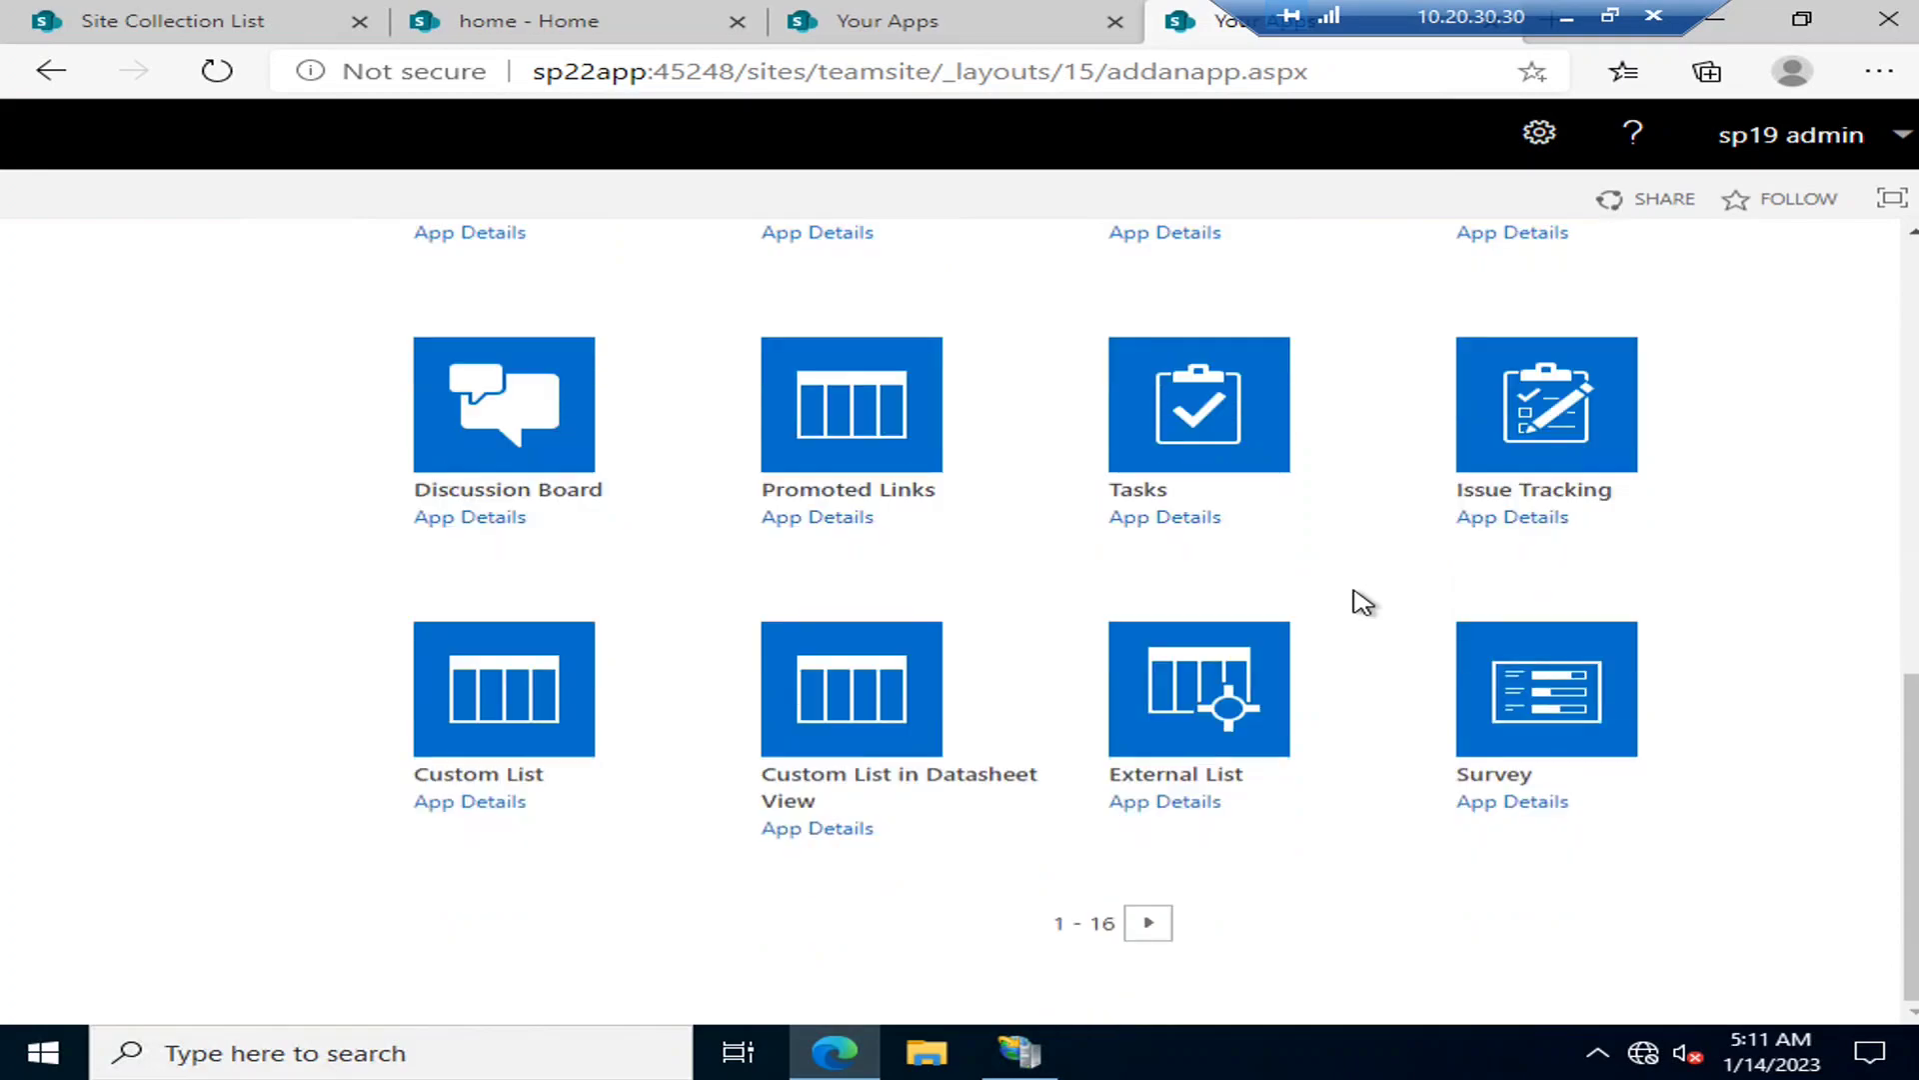
pyautogui.scroll(9, 1358, 602)
pyautogui.scroll(1, 1362, 603)
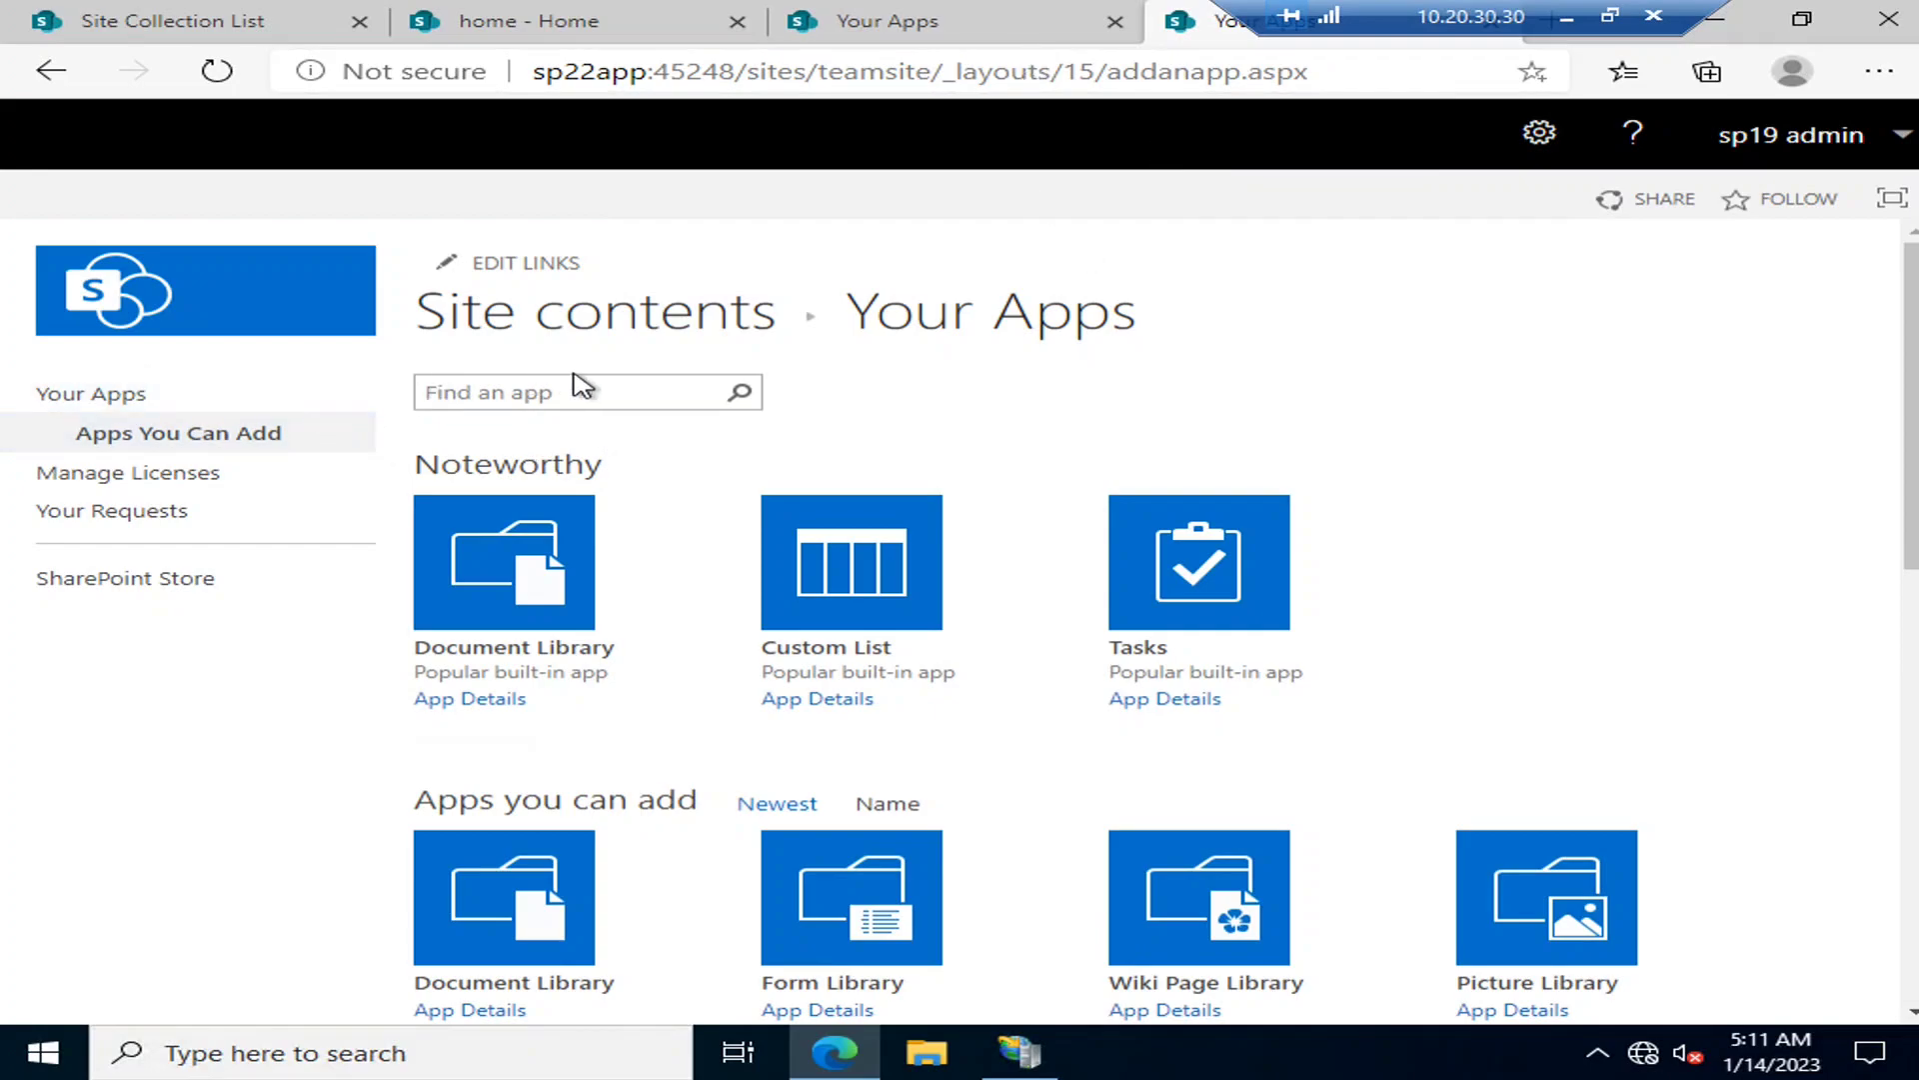
# Open the TeamSite Site contents, and return both TeamSite and Teamsiteclassic to their home pages.
pyautogui.click(654, 323)
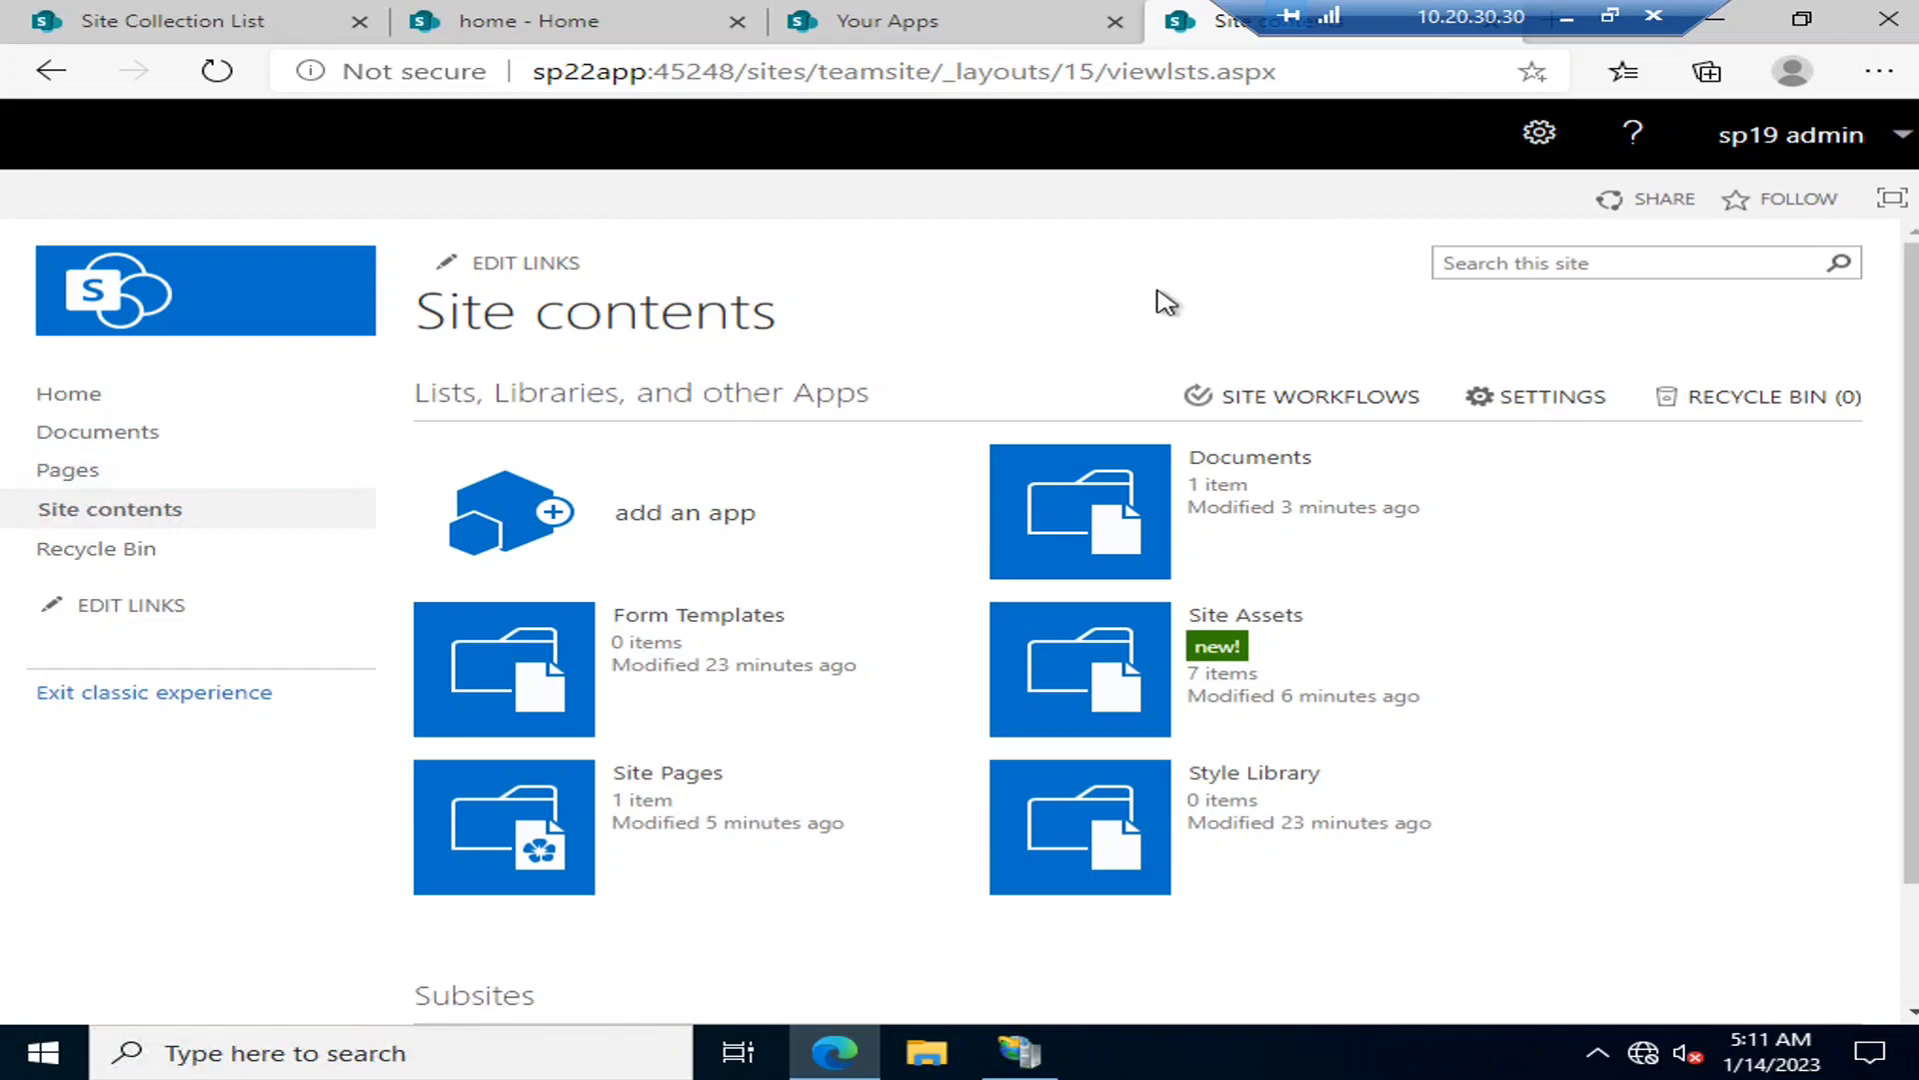
pyautogui.click(210, 400)
pyautogui.click(967, 22)
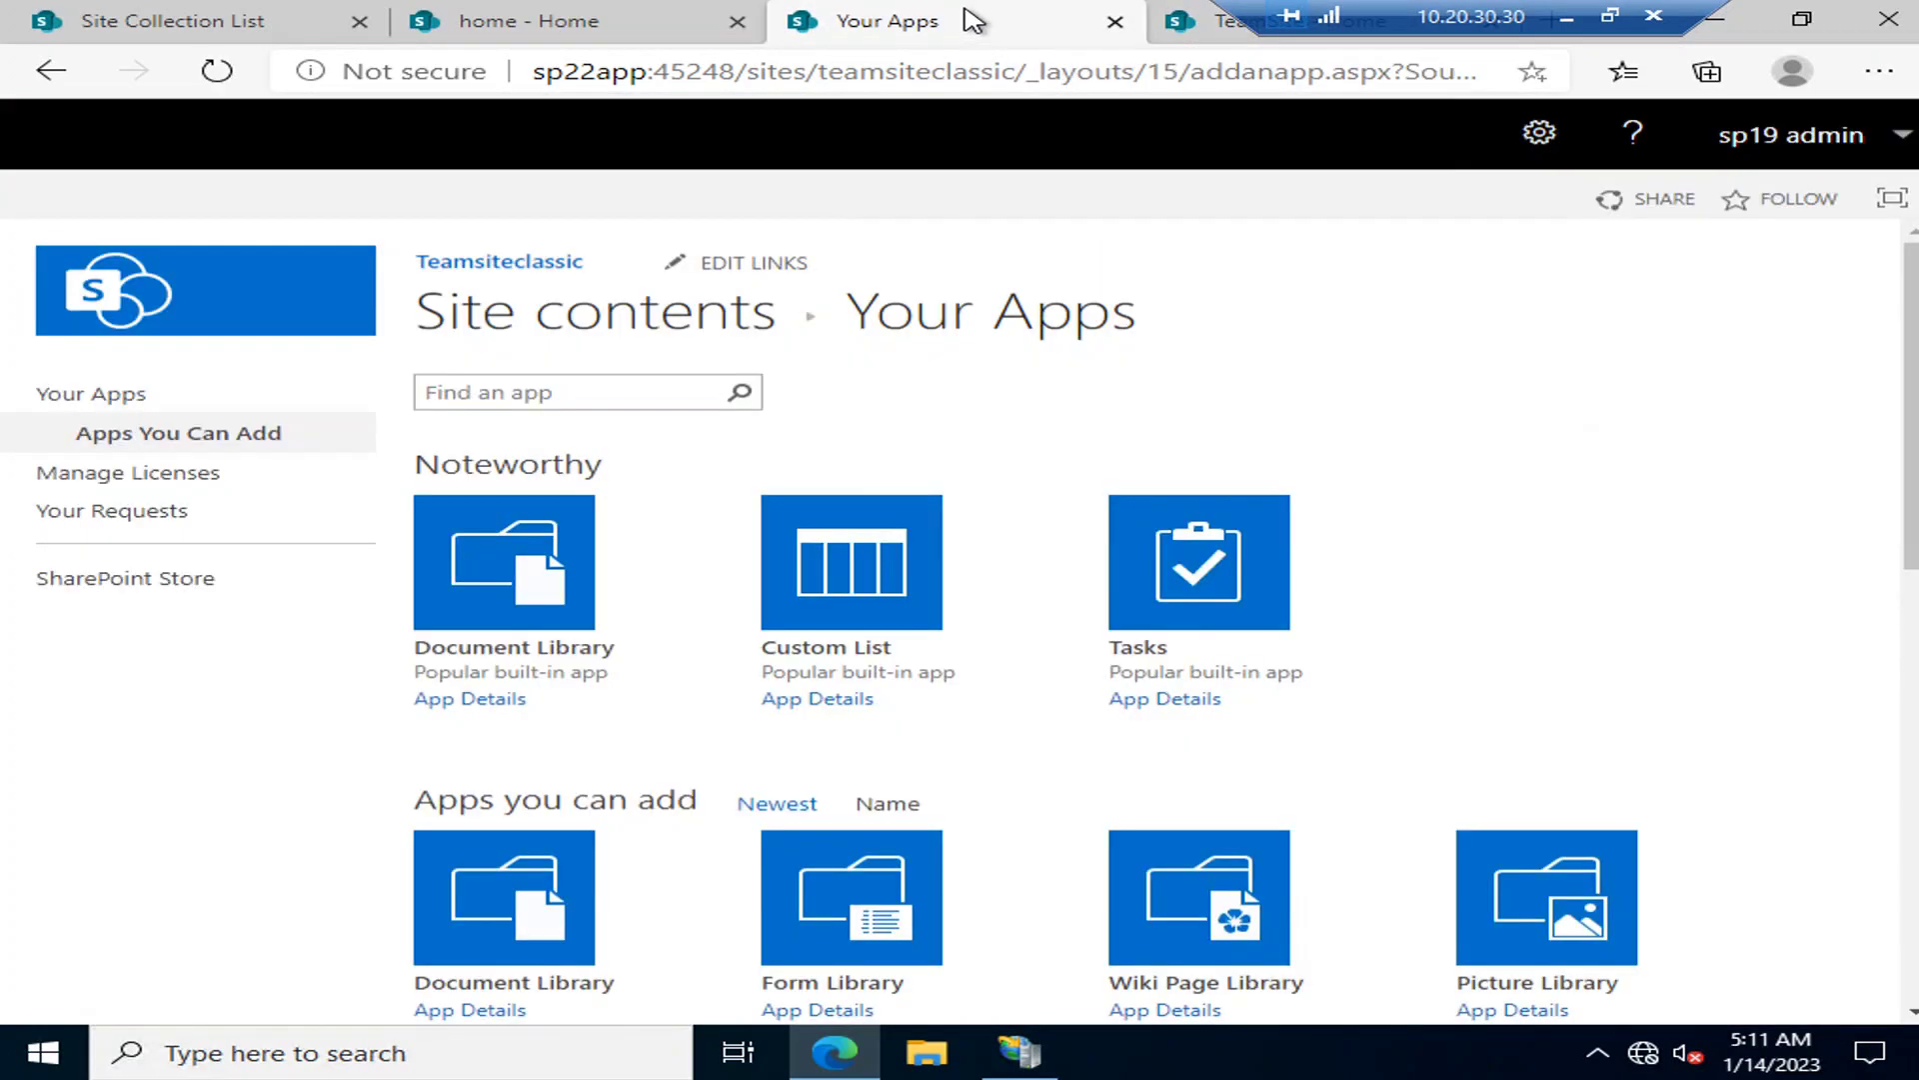
pyautogui.click(553, 263)
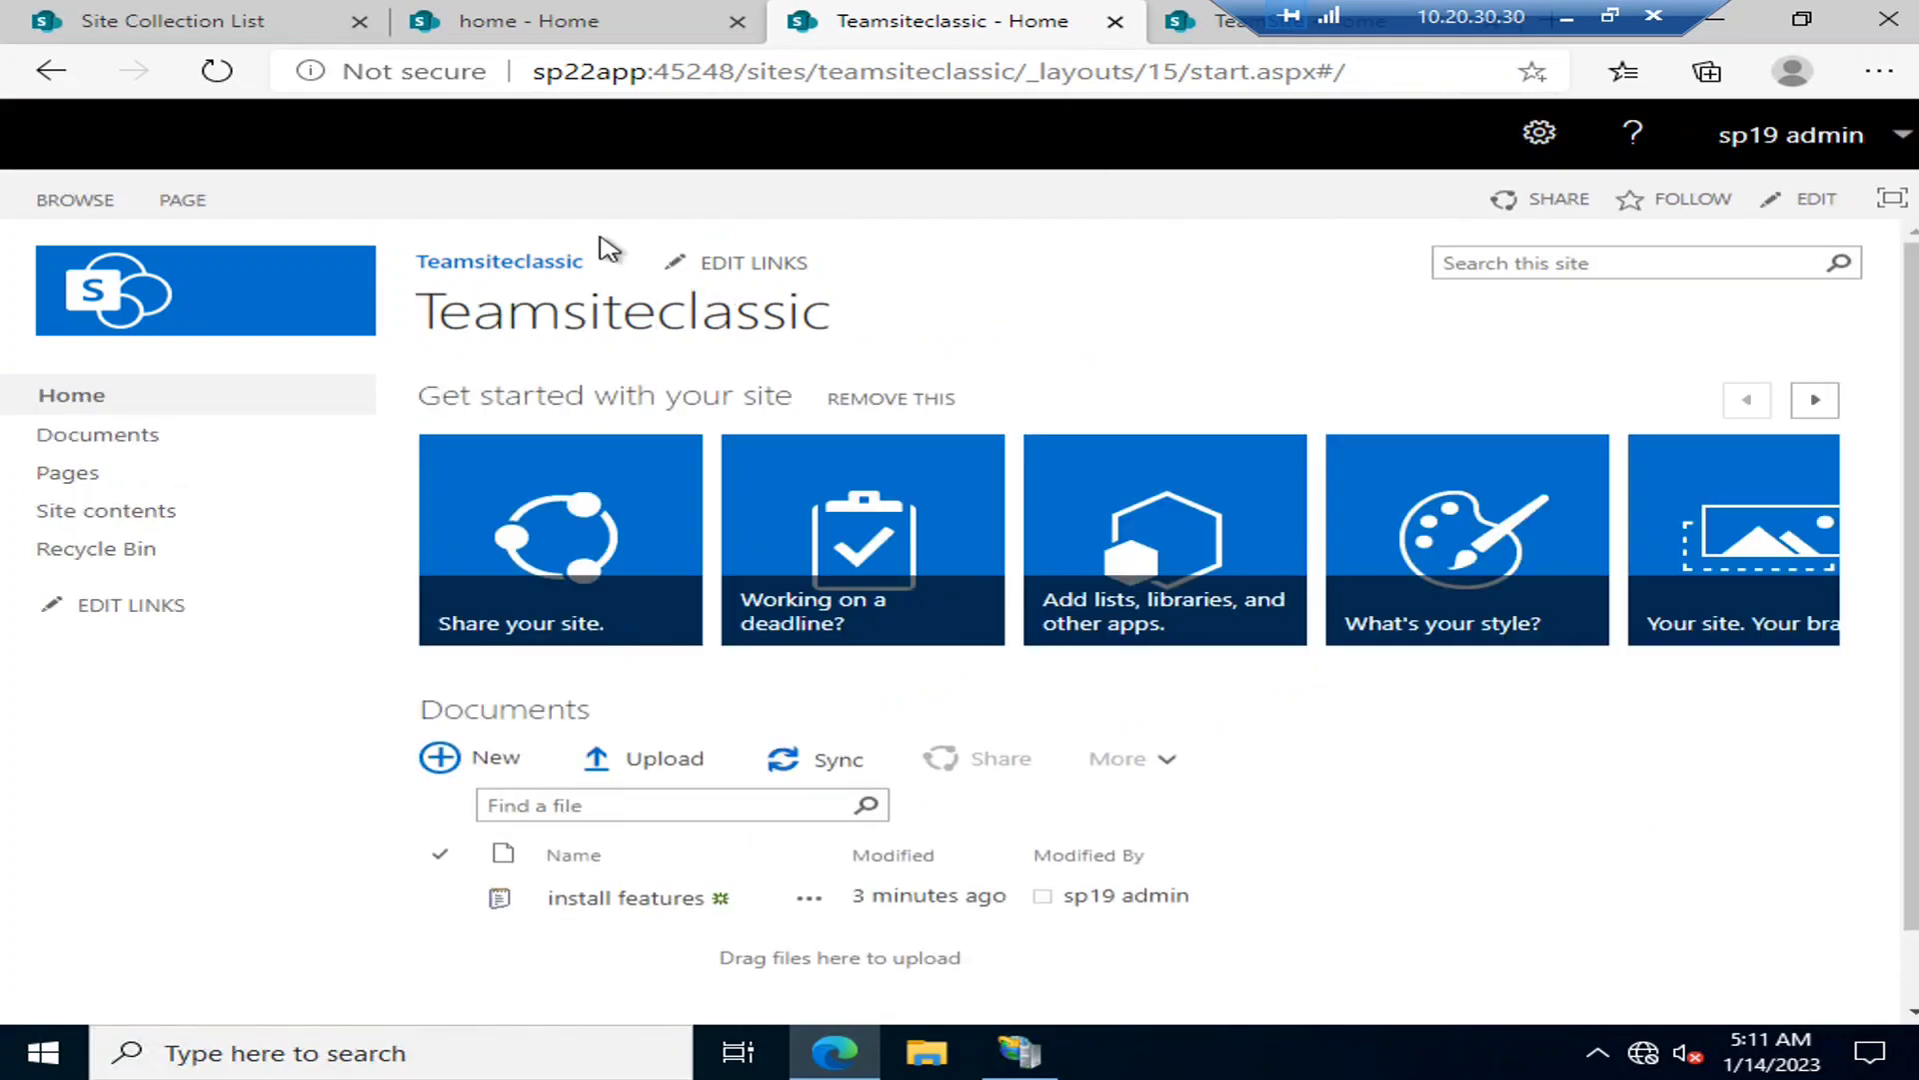
# Load the root site's home page, sp22app:45248/SitePages/Home.aspx, in place of the Teamsiteclassic home page.
pyautogui.click(500, 20)
pyautogui.click(845, 20)
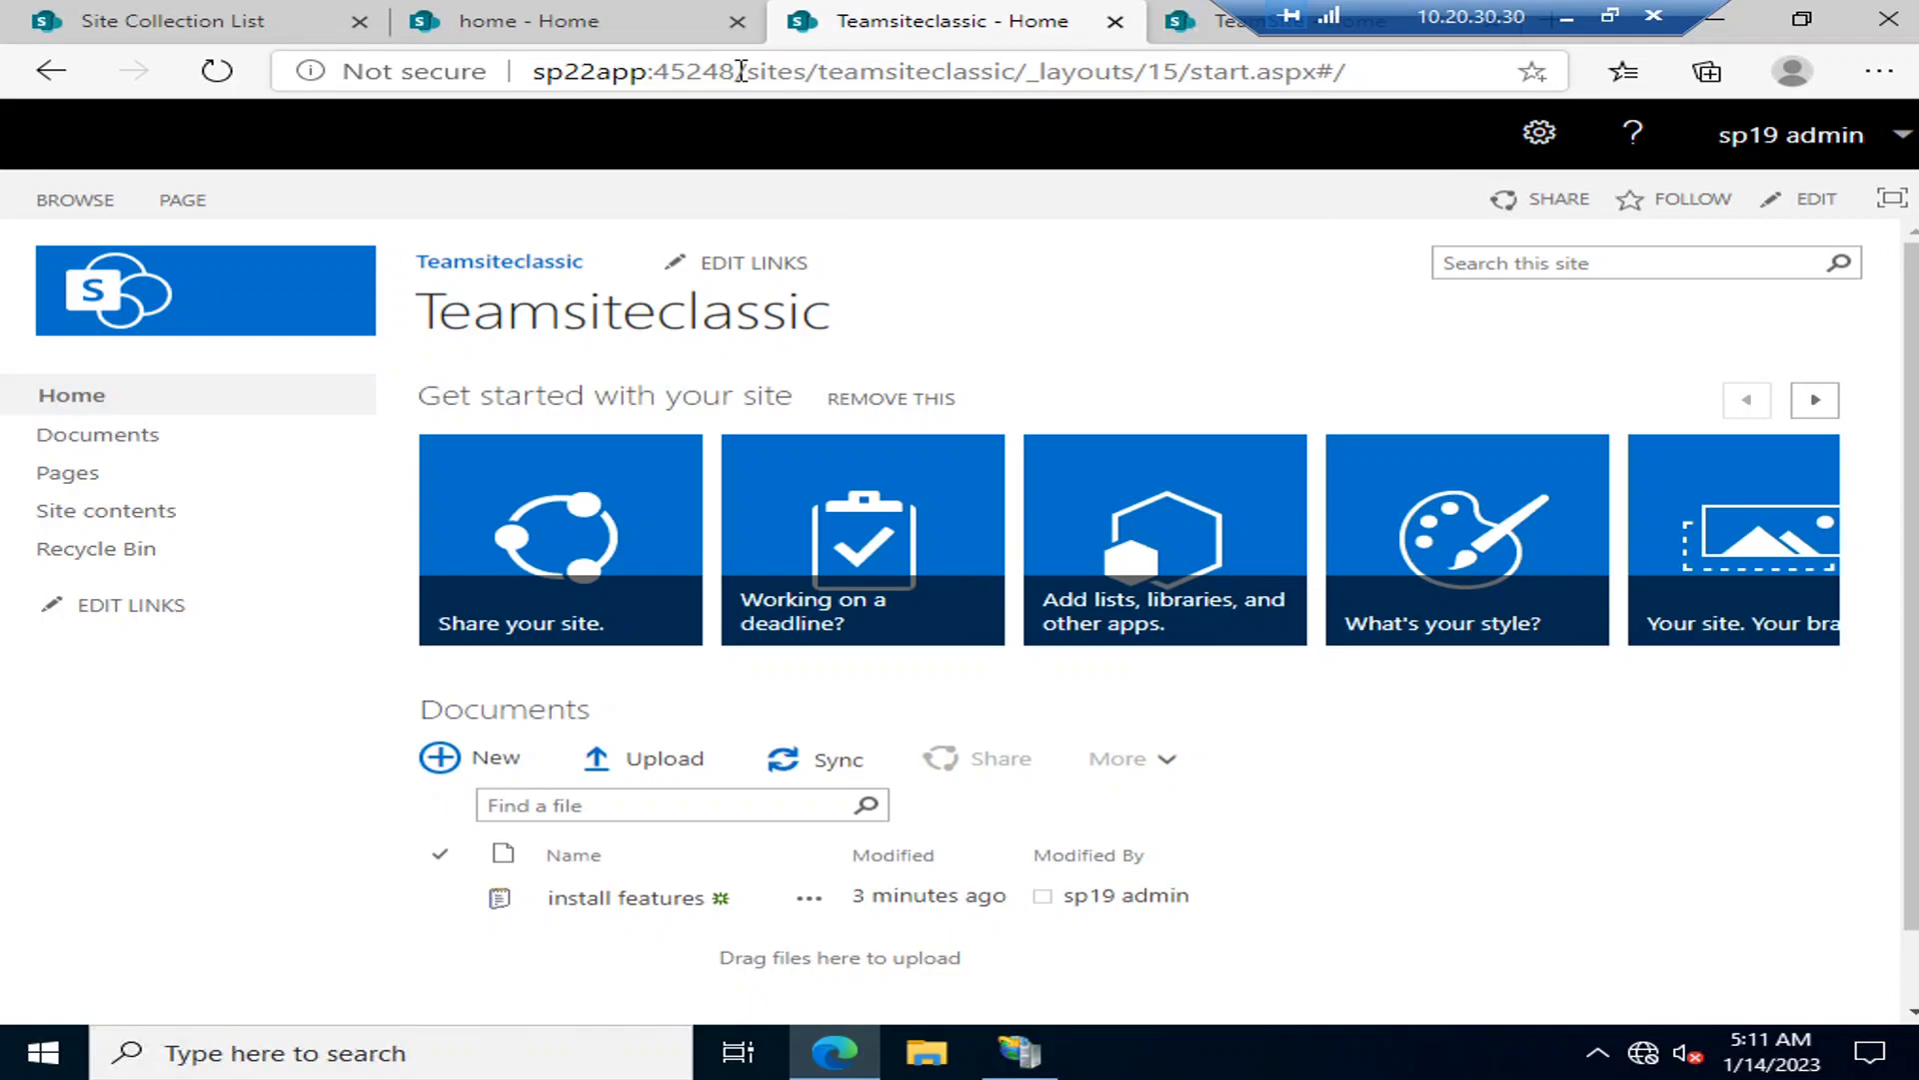
pyautogui.moveTo(740, 71); pyautogui.dragTo(1351, 85)
pyautogui.write('/SitePages/Home.aspx')
pyautogui.press('Return')
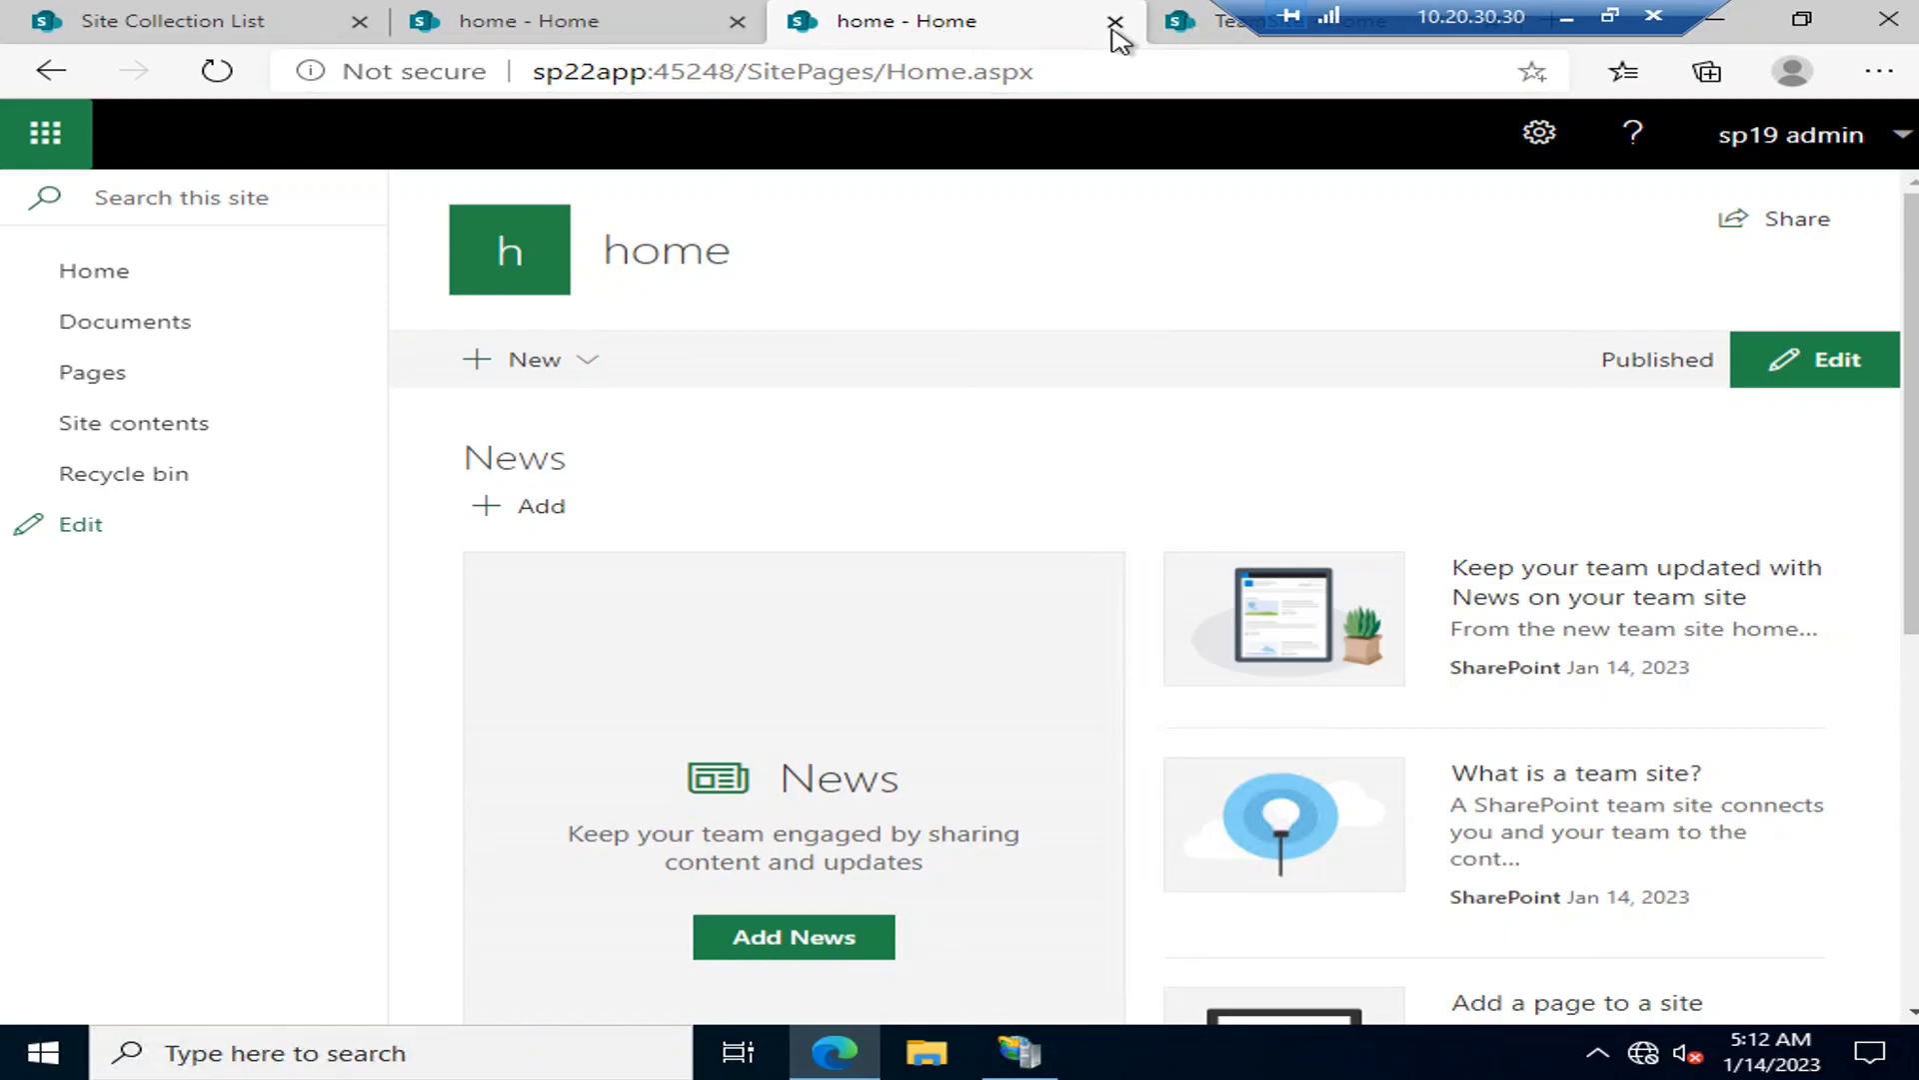
# Show the TeamSite home page again and minimize the remote desktop session to return to the local desktop.
pyautogui.click(1172, 30)
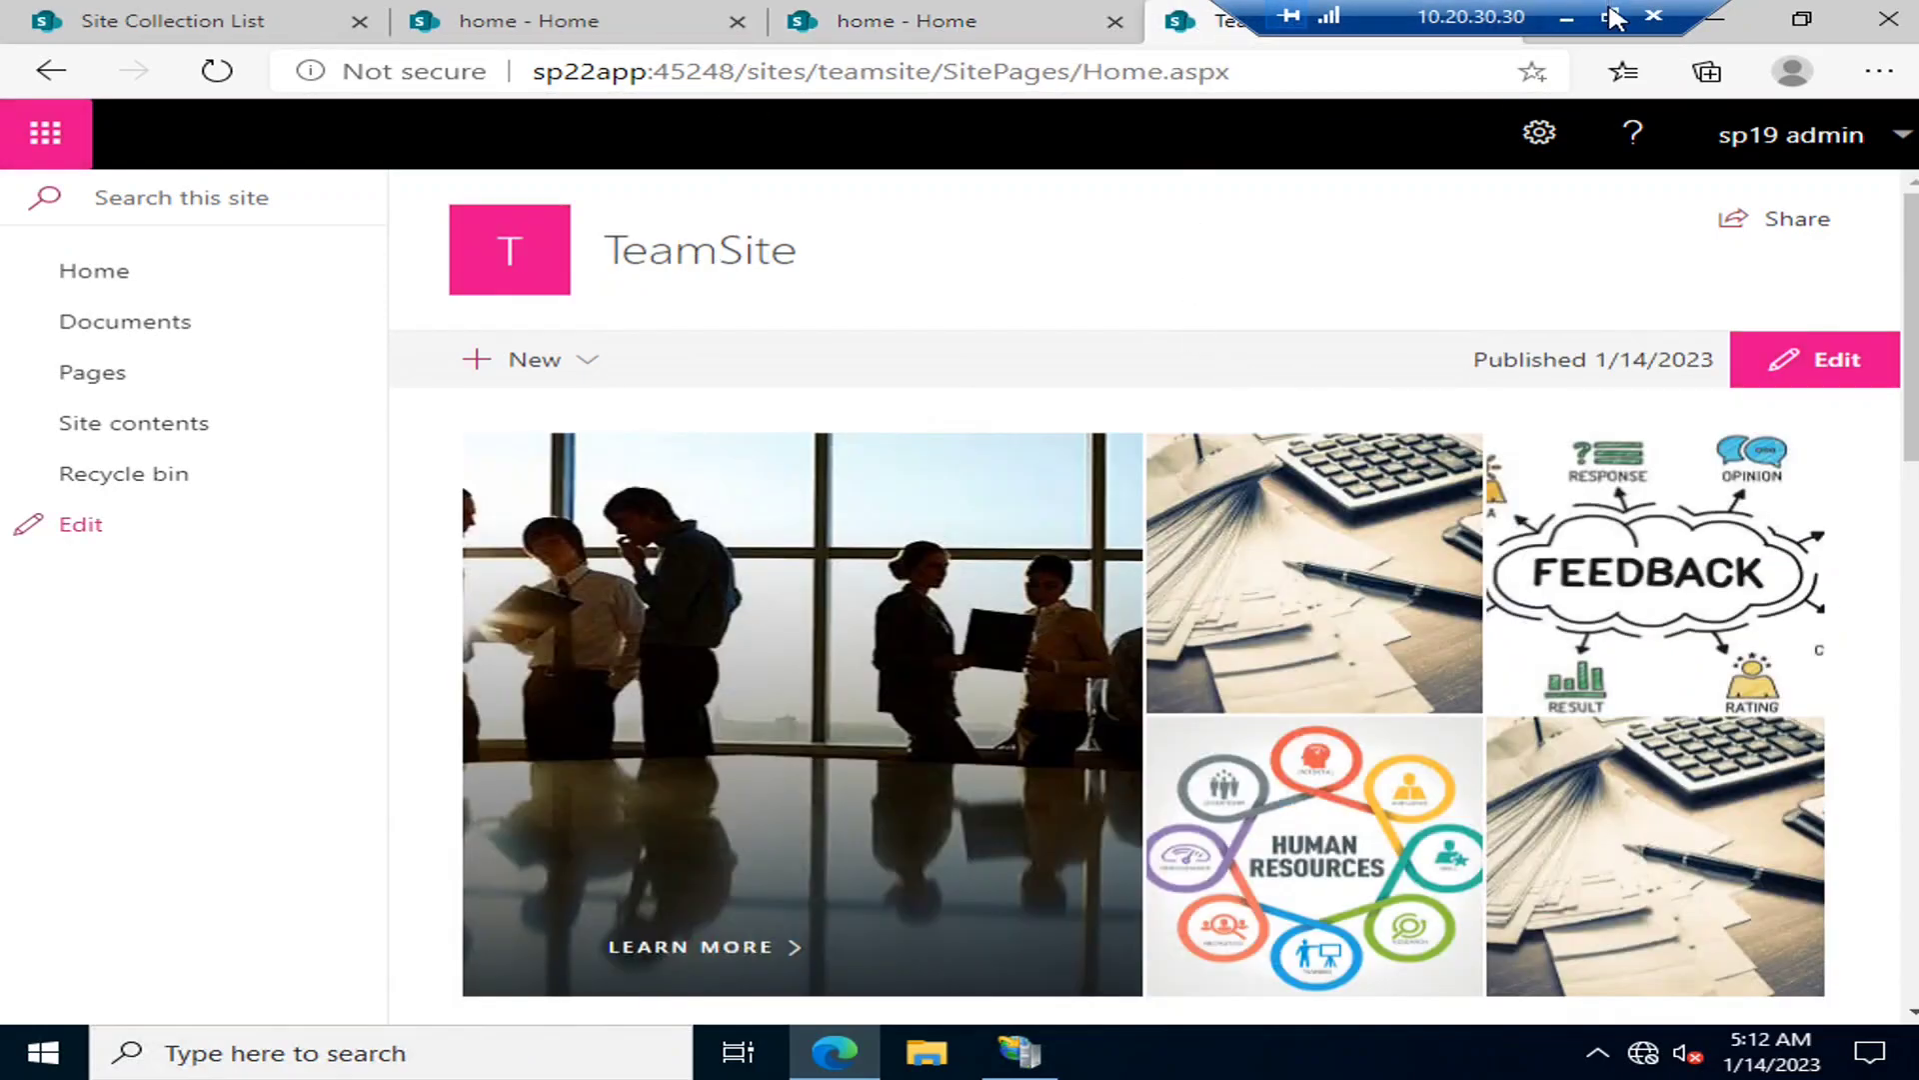
pyautogui.click(1567, 17)
pyautogui.click(1607, 205)
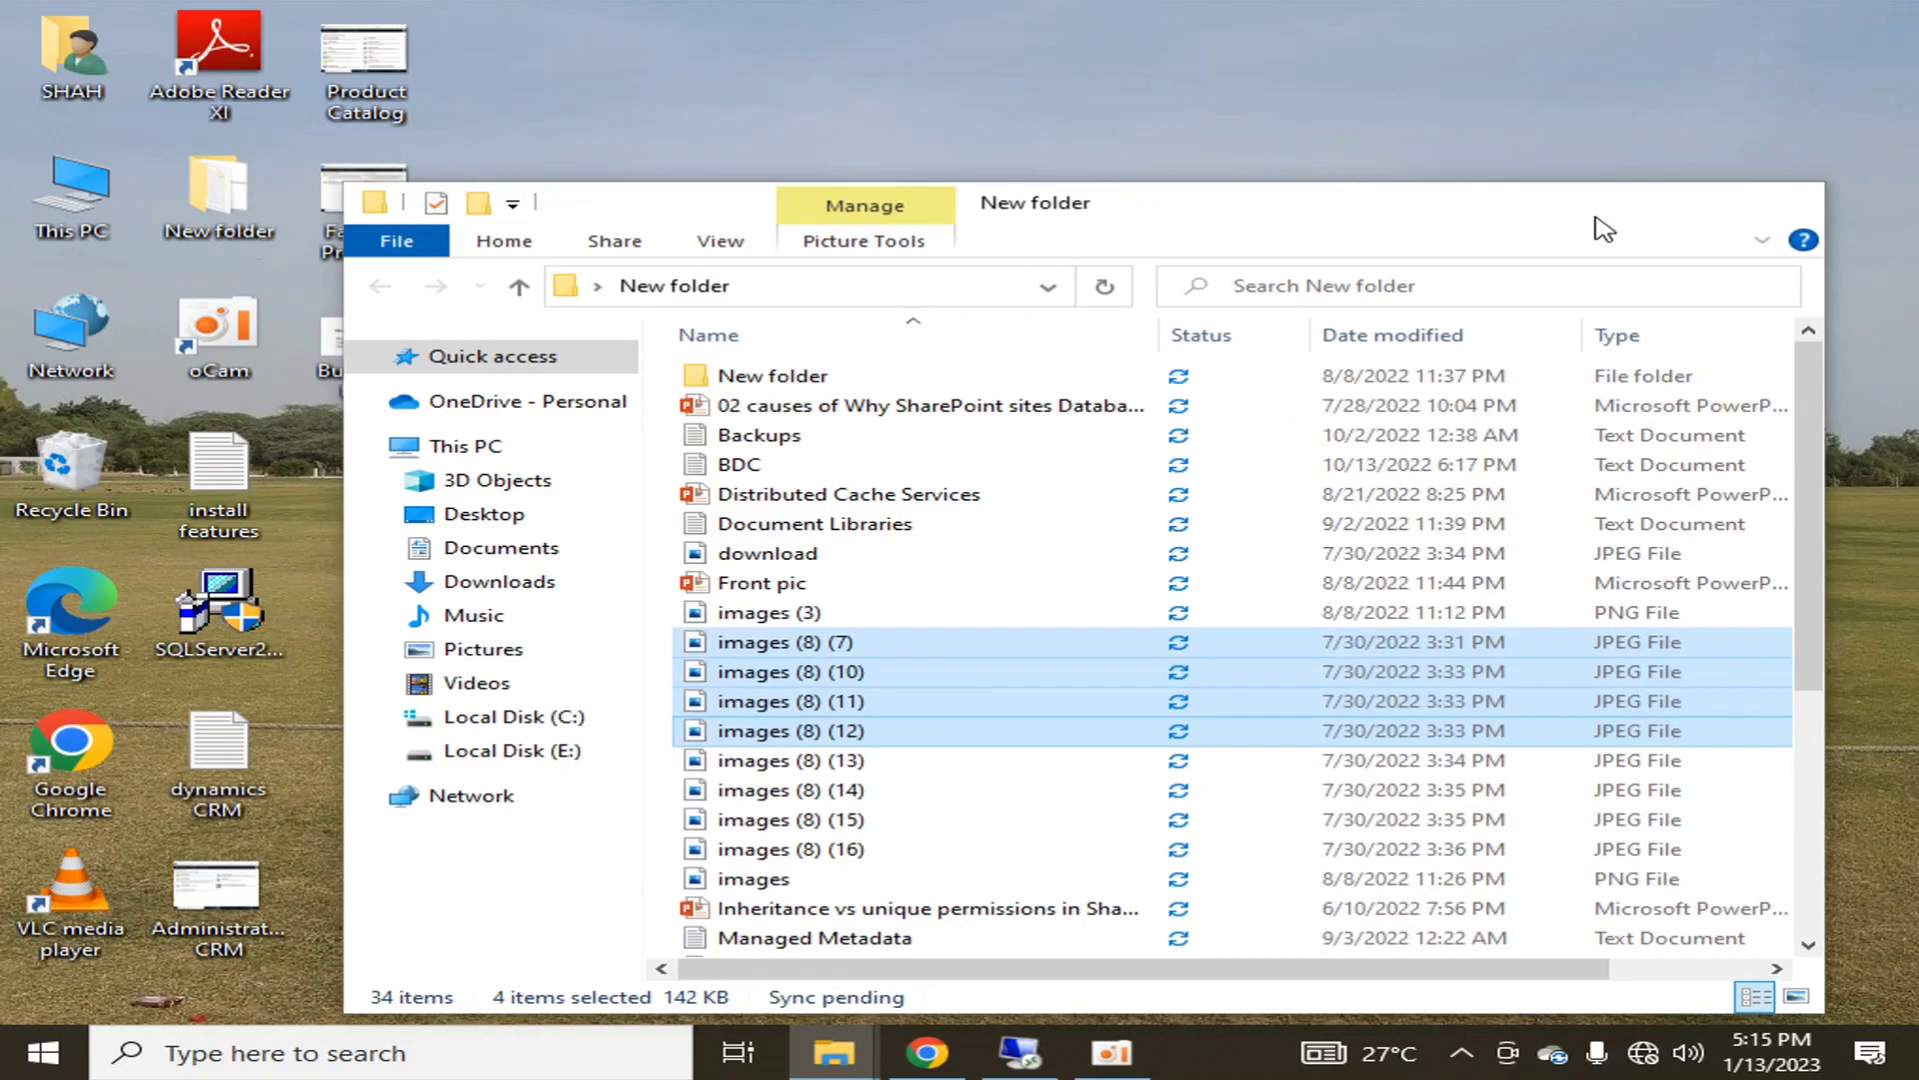